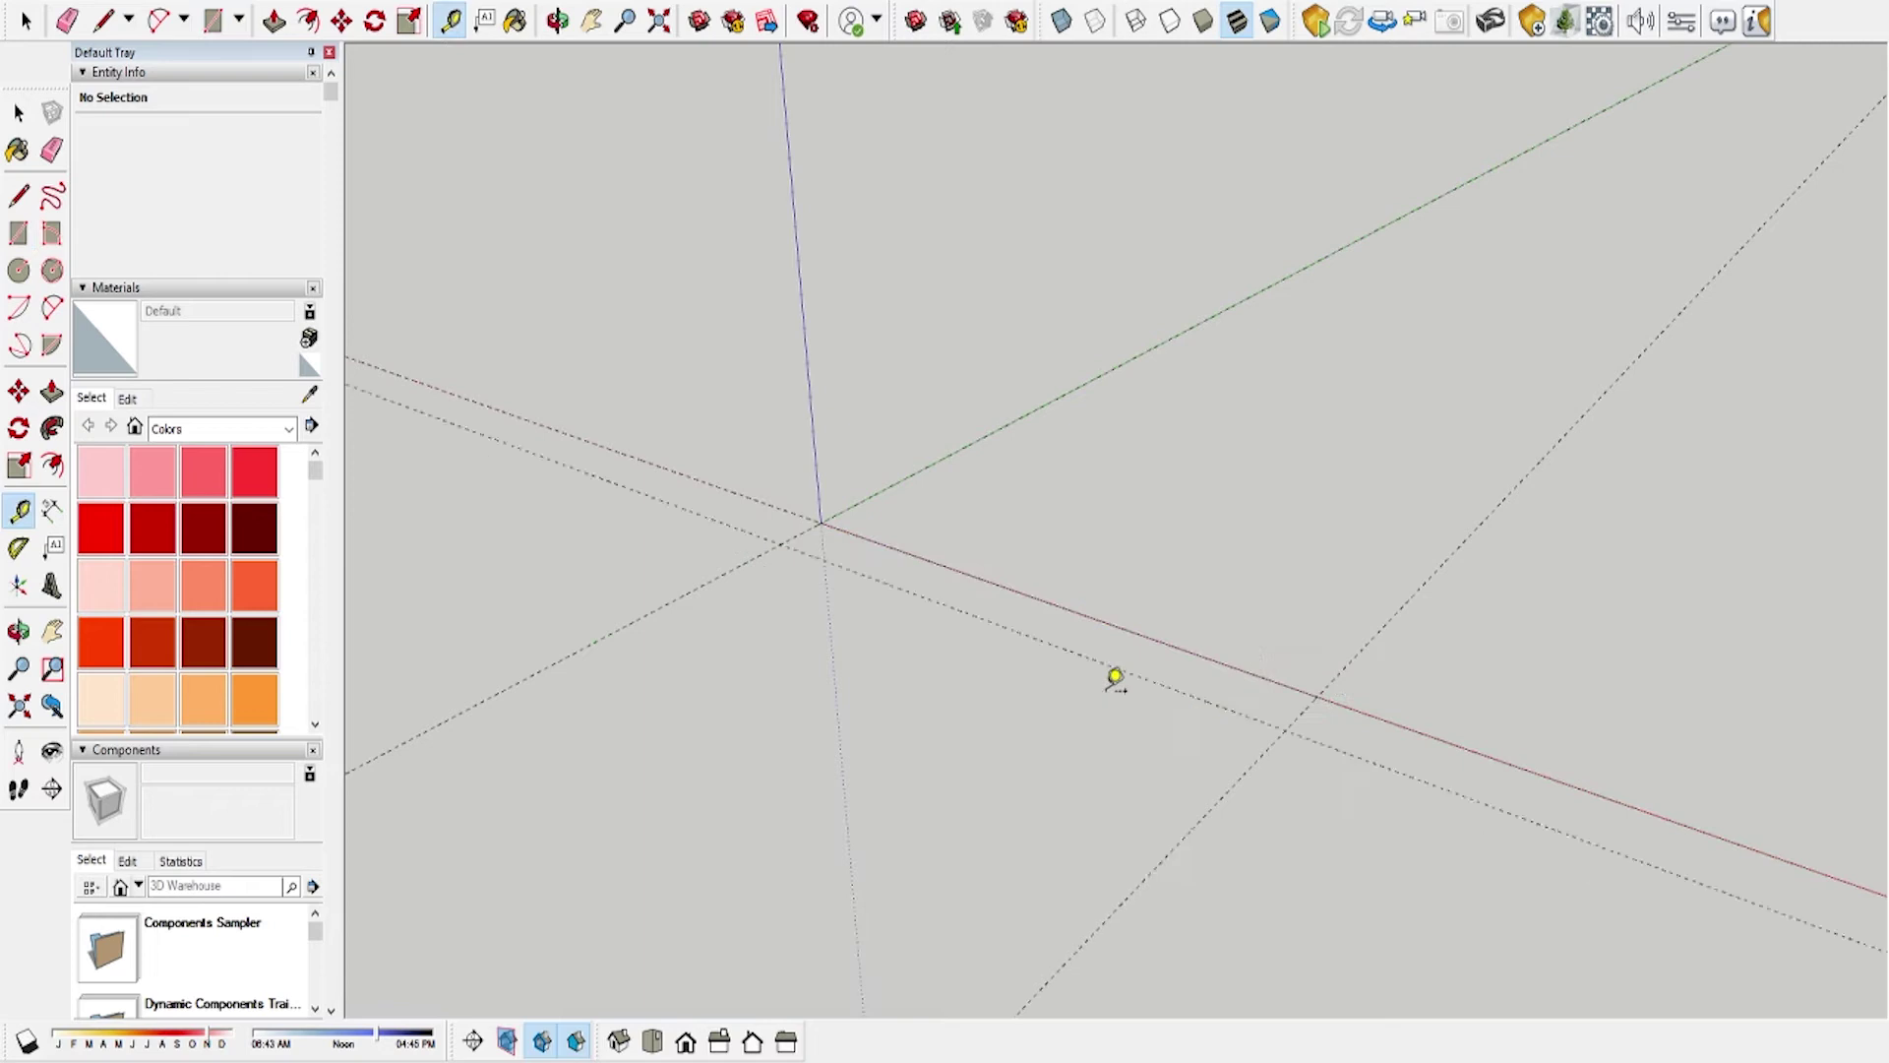
Finish the rectangle, pull it into a slab, and split its face with a quarter-circle arc
click(1309, 688)
key(p)
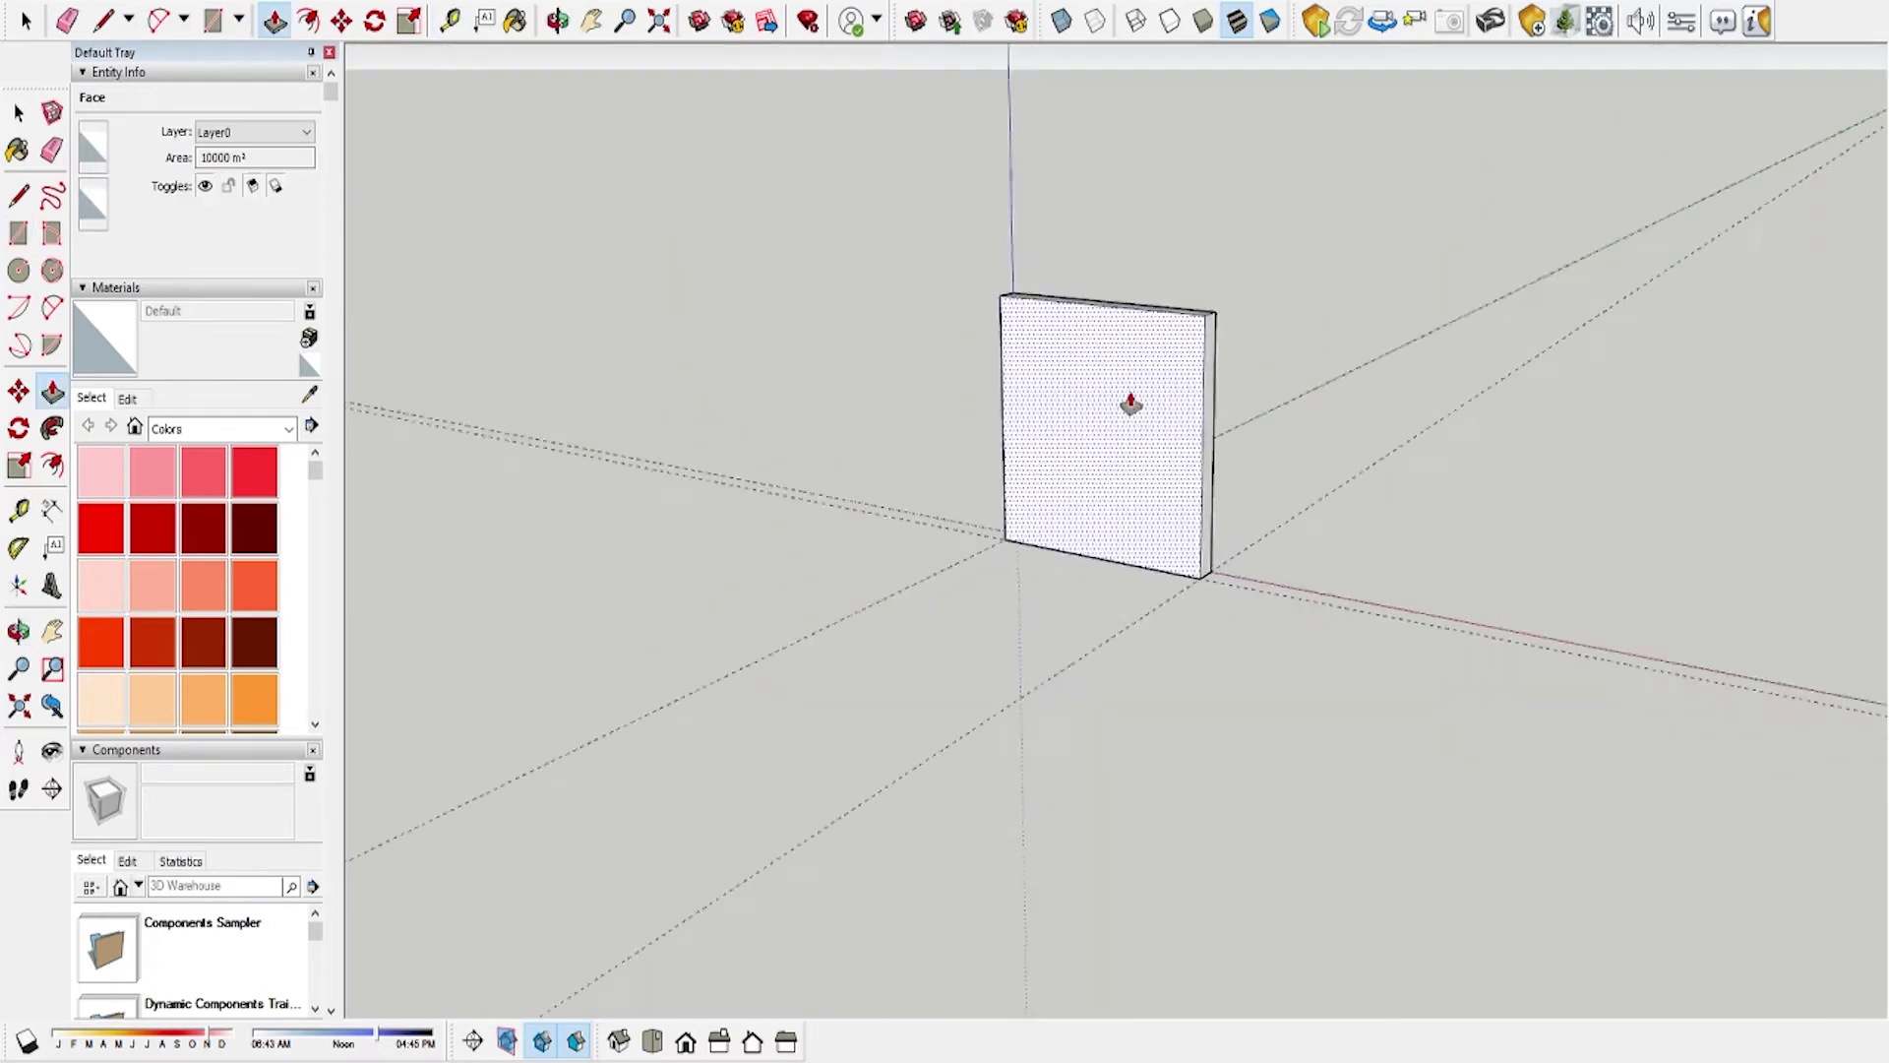
key(a)
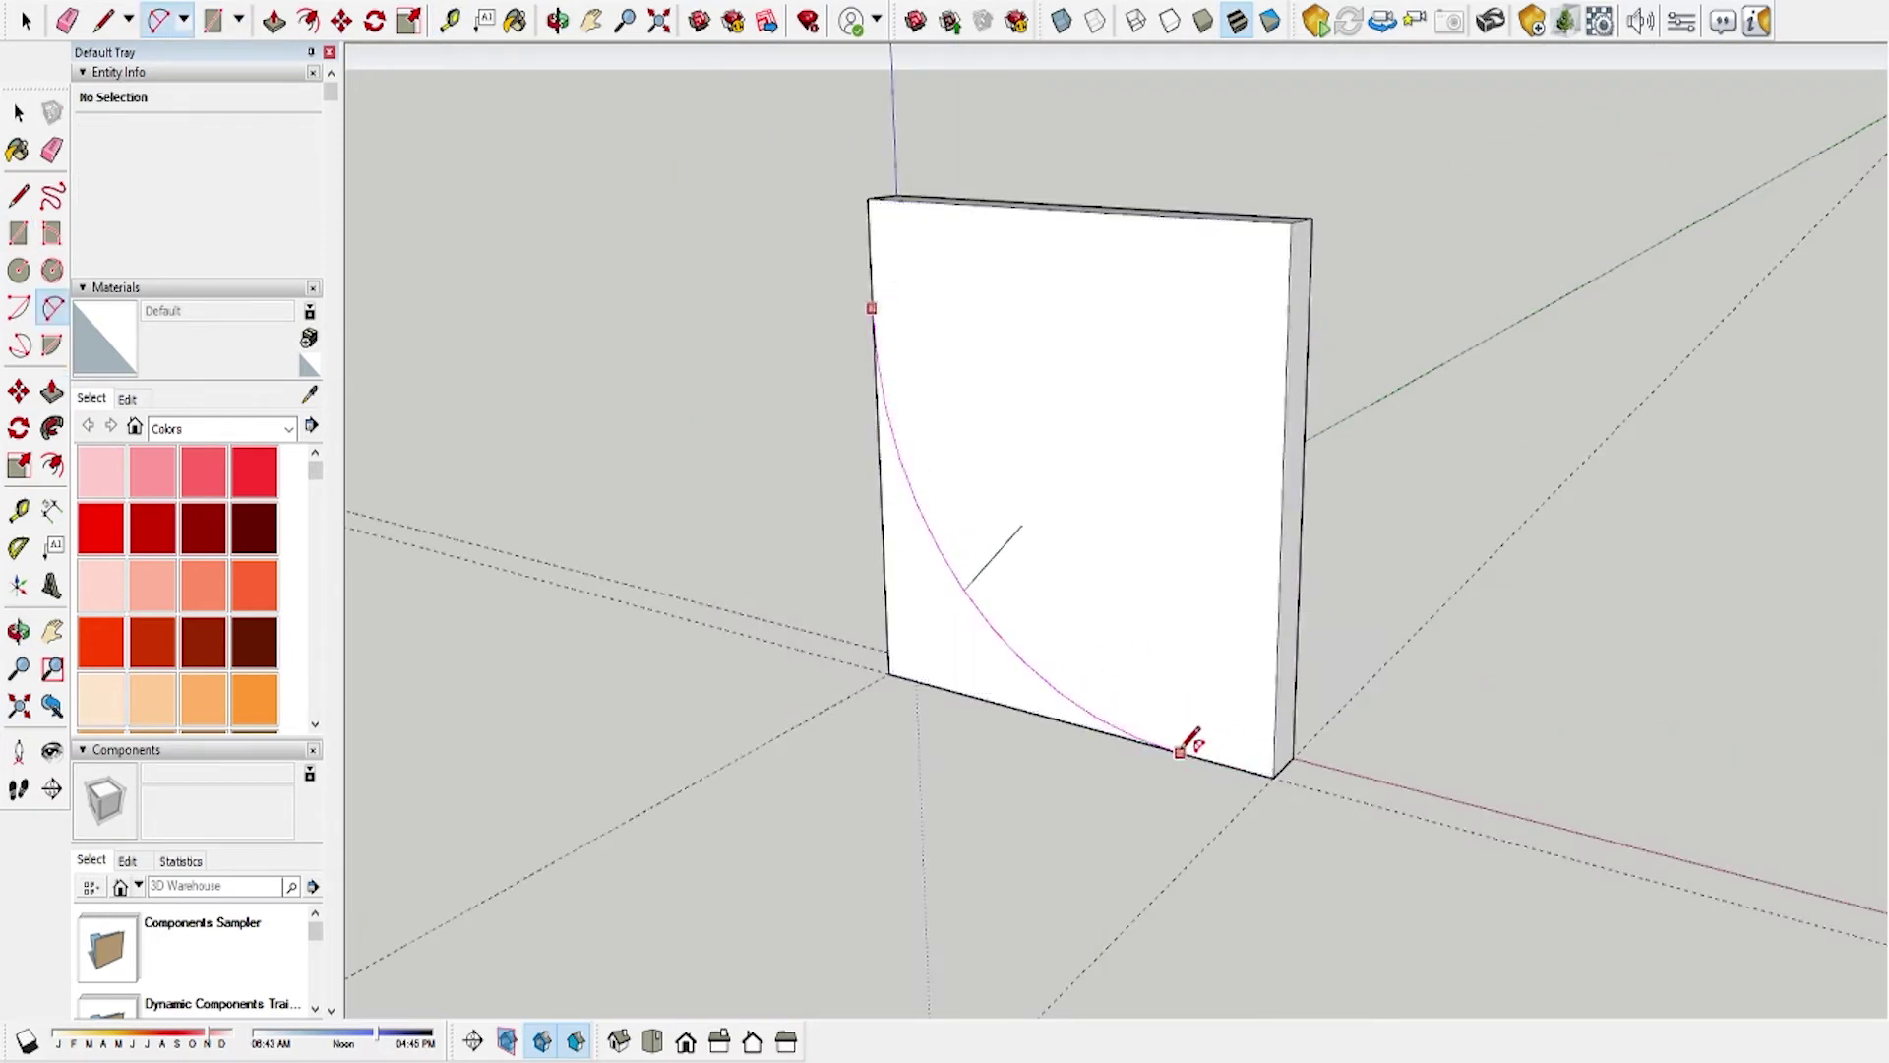
click(1183, 748)
key(space)
click(1004, 580)
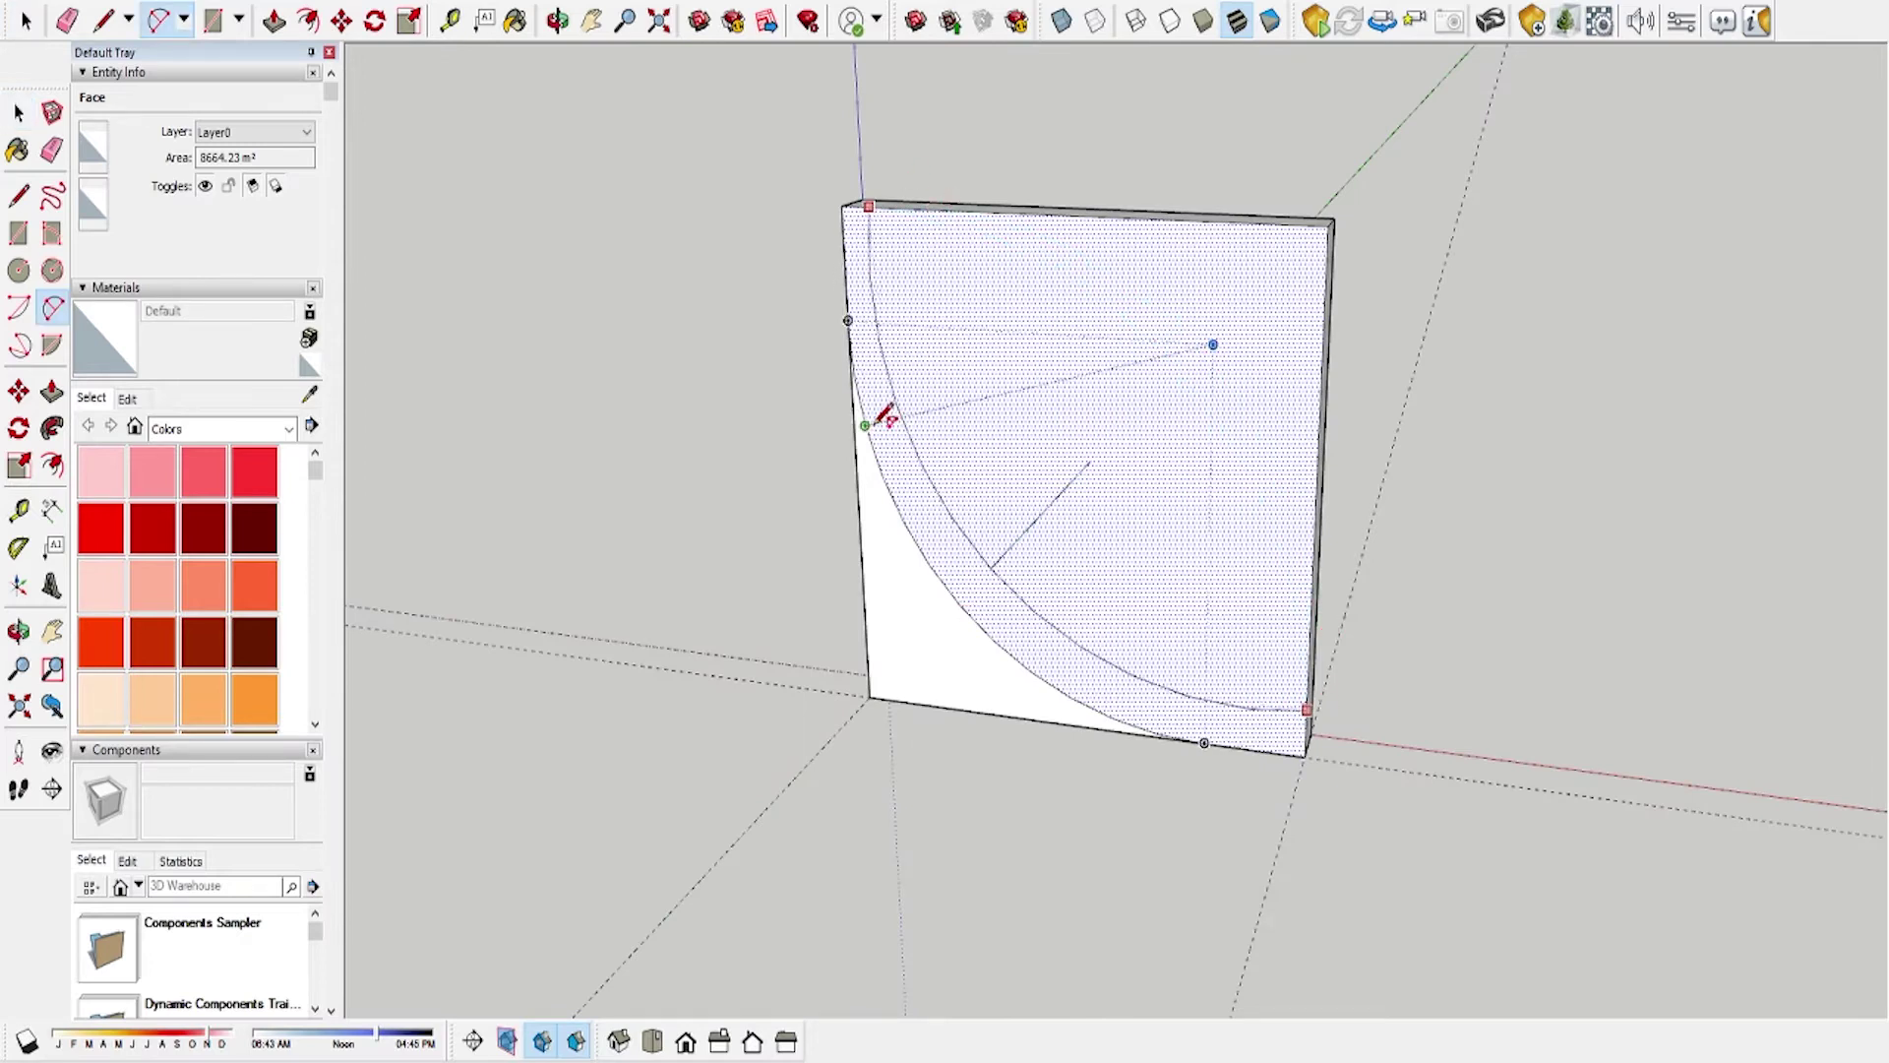
Delete the region above the arc, leaving the curved piece, and select its remaining flat face
key(space)
middle_drag(1033, 536, 1098, 498)
key(Delete)
scroll(1145, 620, up, 3)
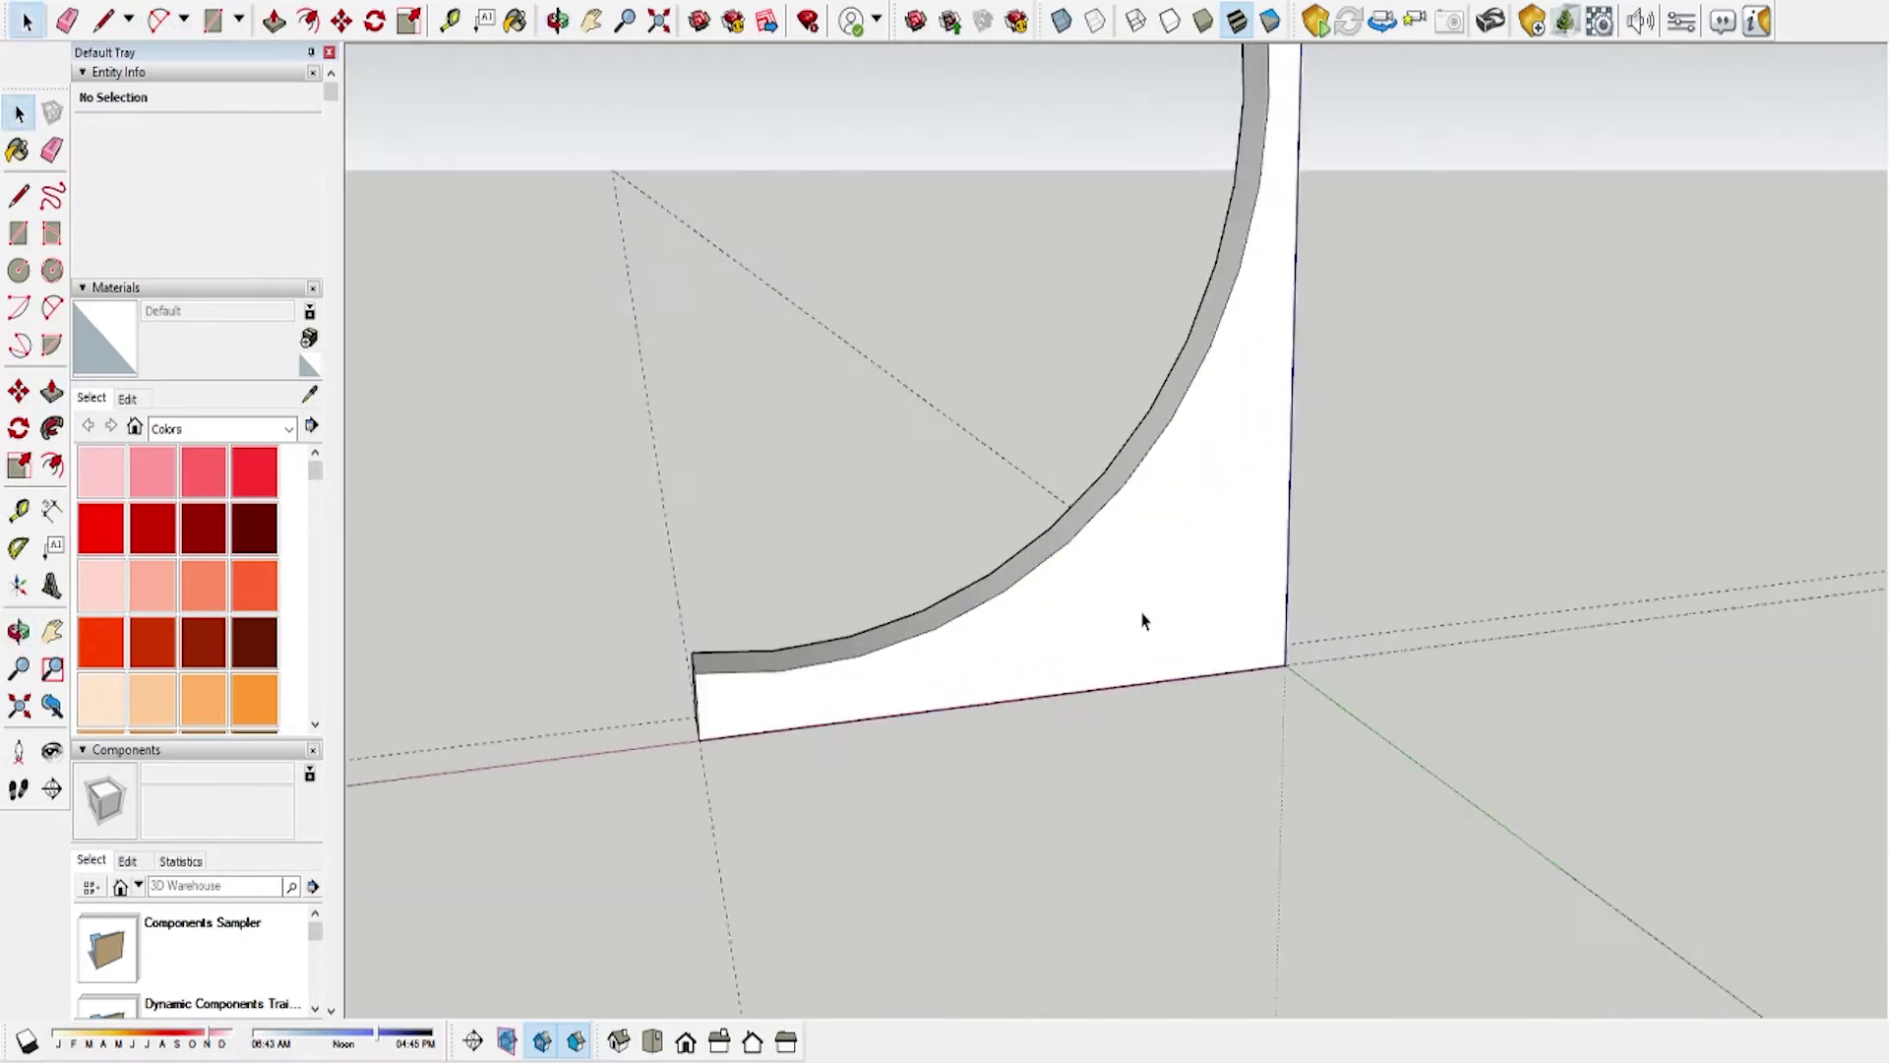
click(1144, 620)
middle_drag(1159, 653, 1205, 591)
Push/Pull the curved strip into a 3D leg while orbiting around it
key(a)
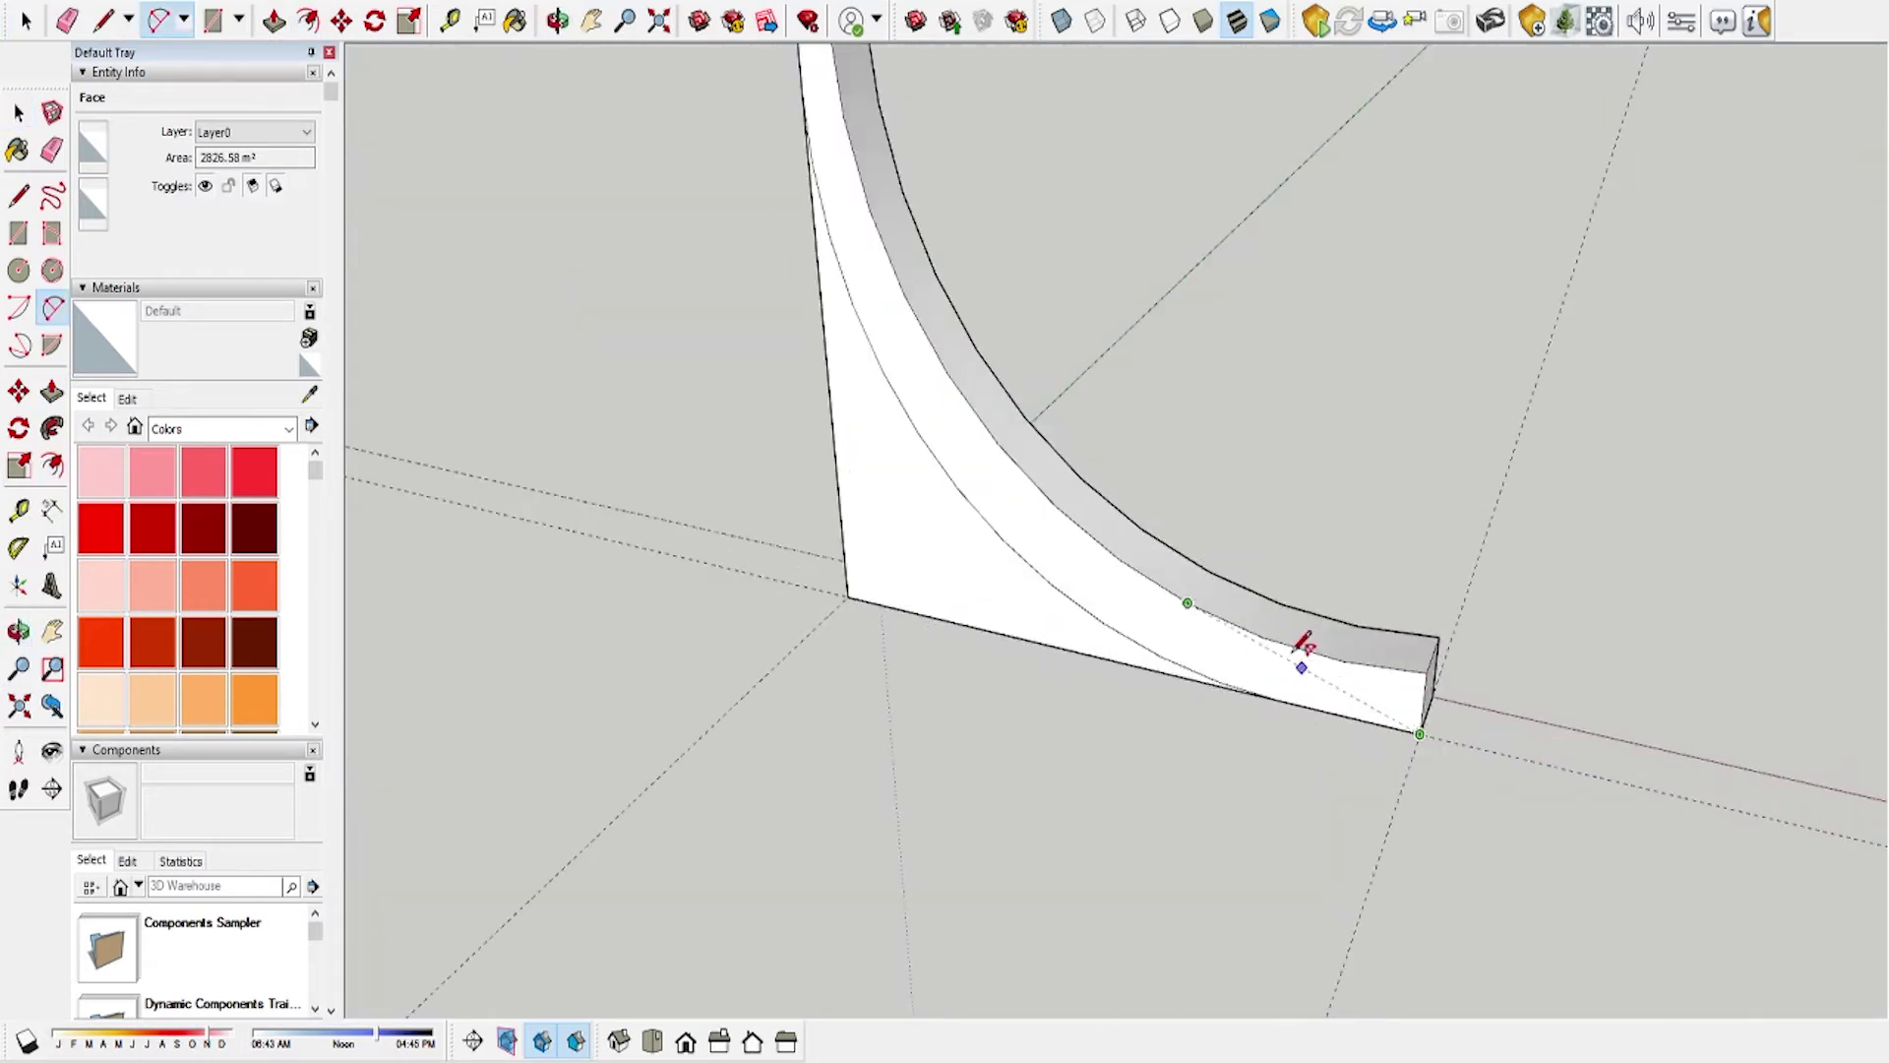
scroll(1417, 706, up, 3)
scroll(1250, 625, down, 4)
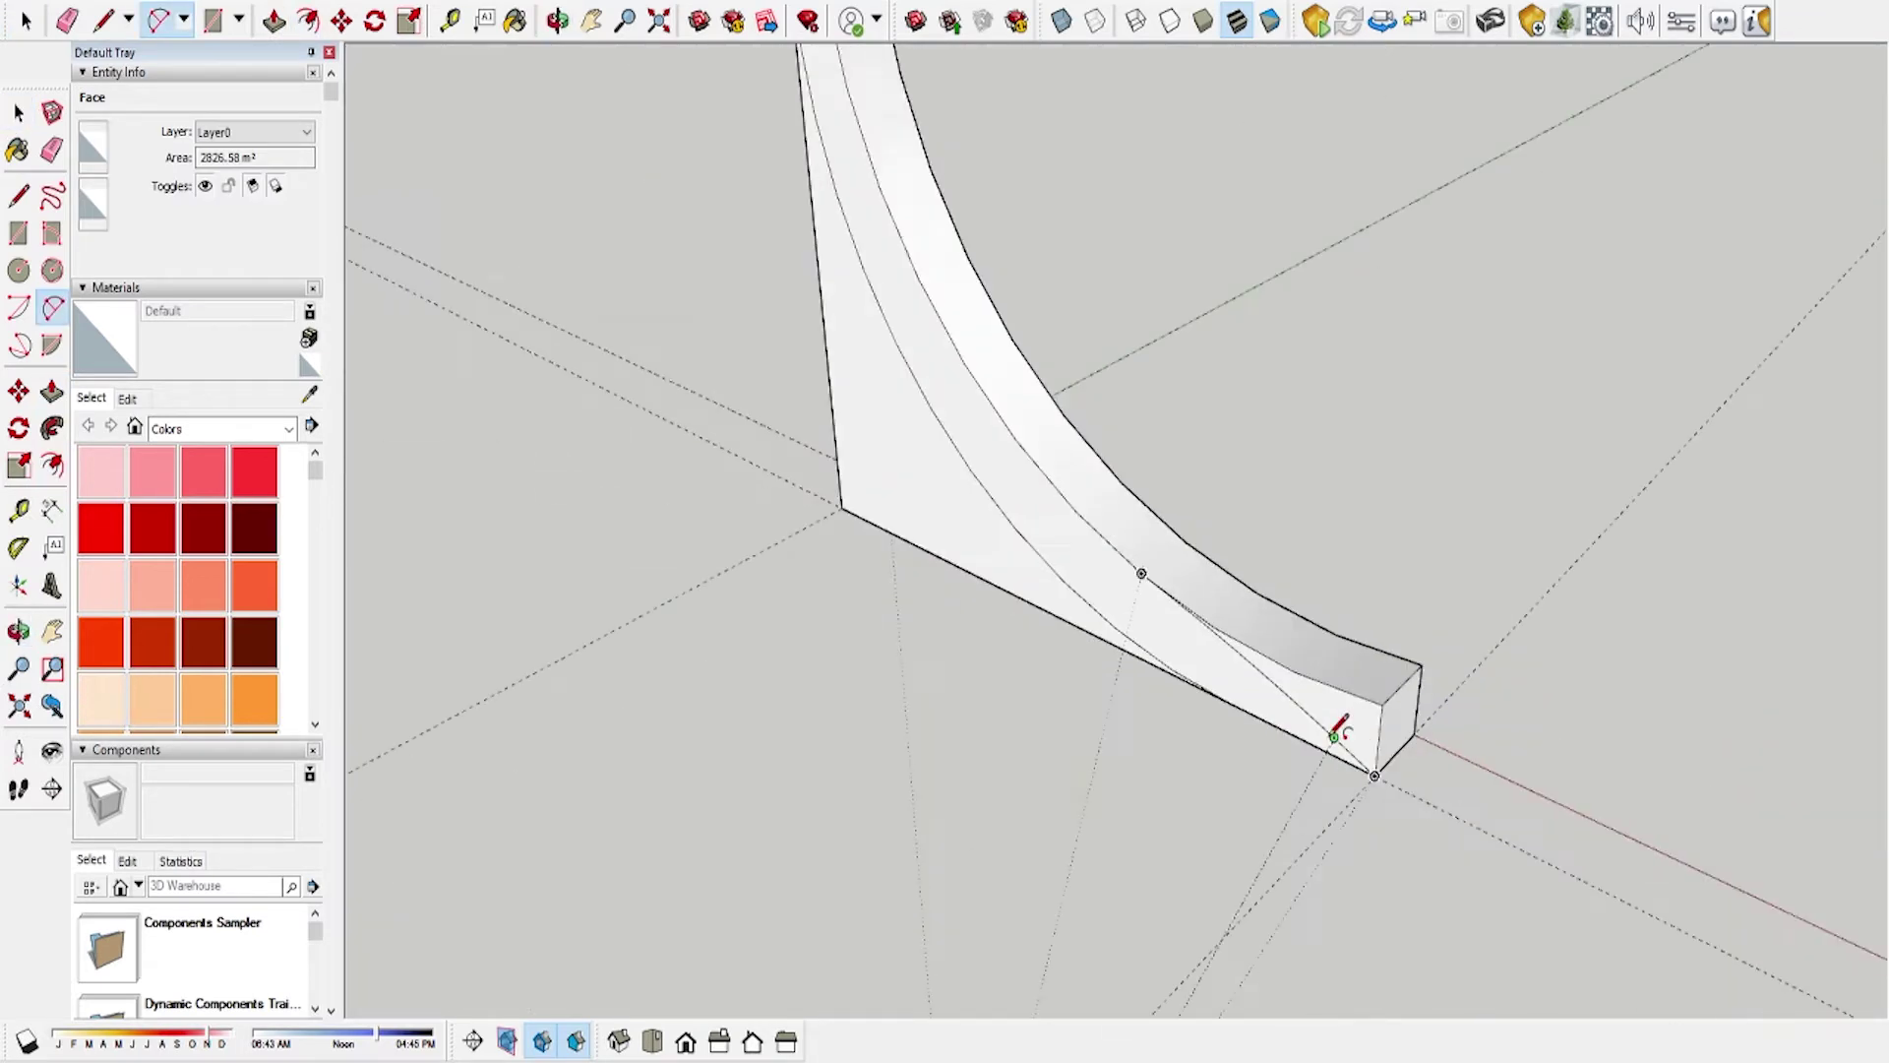
key(p)
mouse_move(1364, 662)
middle_down()
mouse_move(1333, 697)
mouse_move(982, 687)
middle_up()
scroll(1079, 750, down, 3)
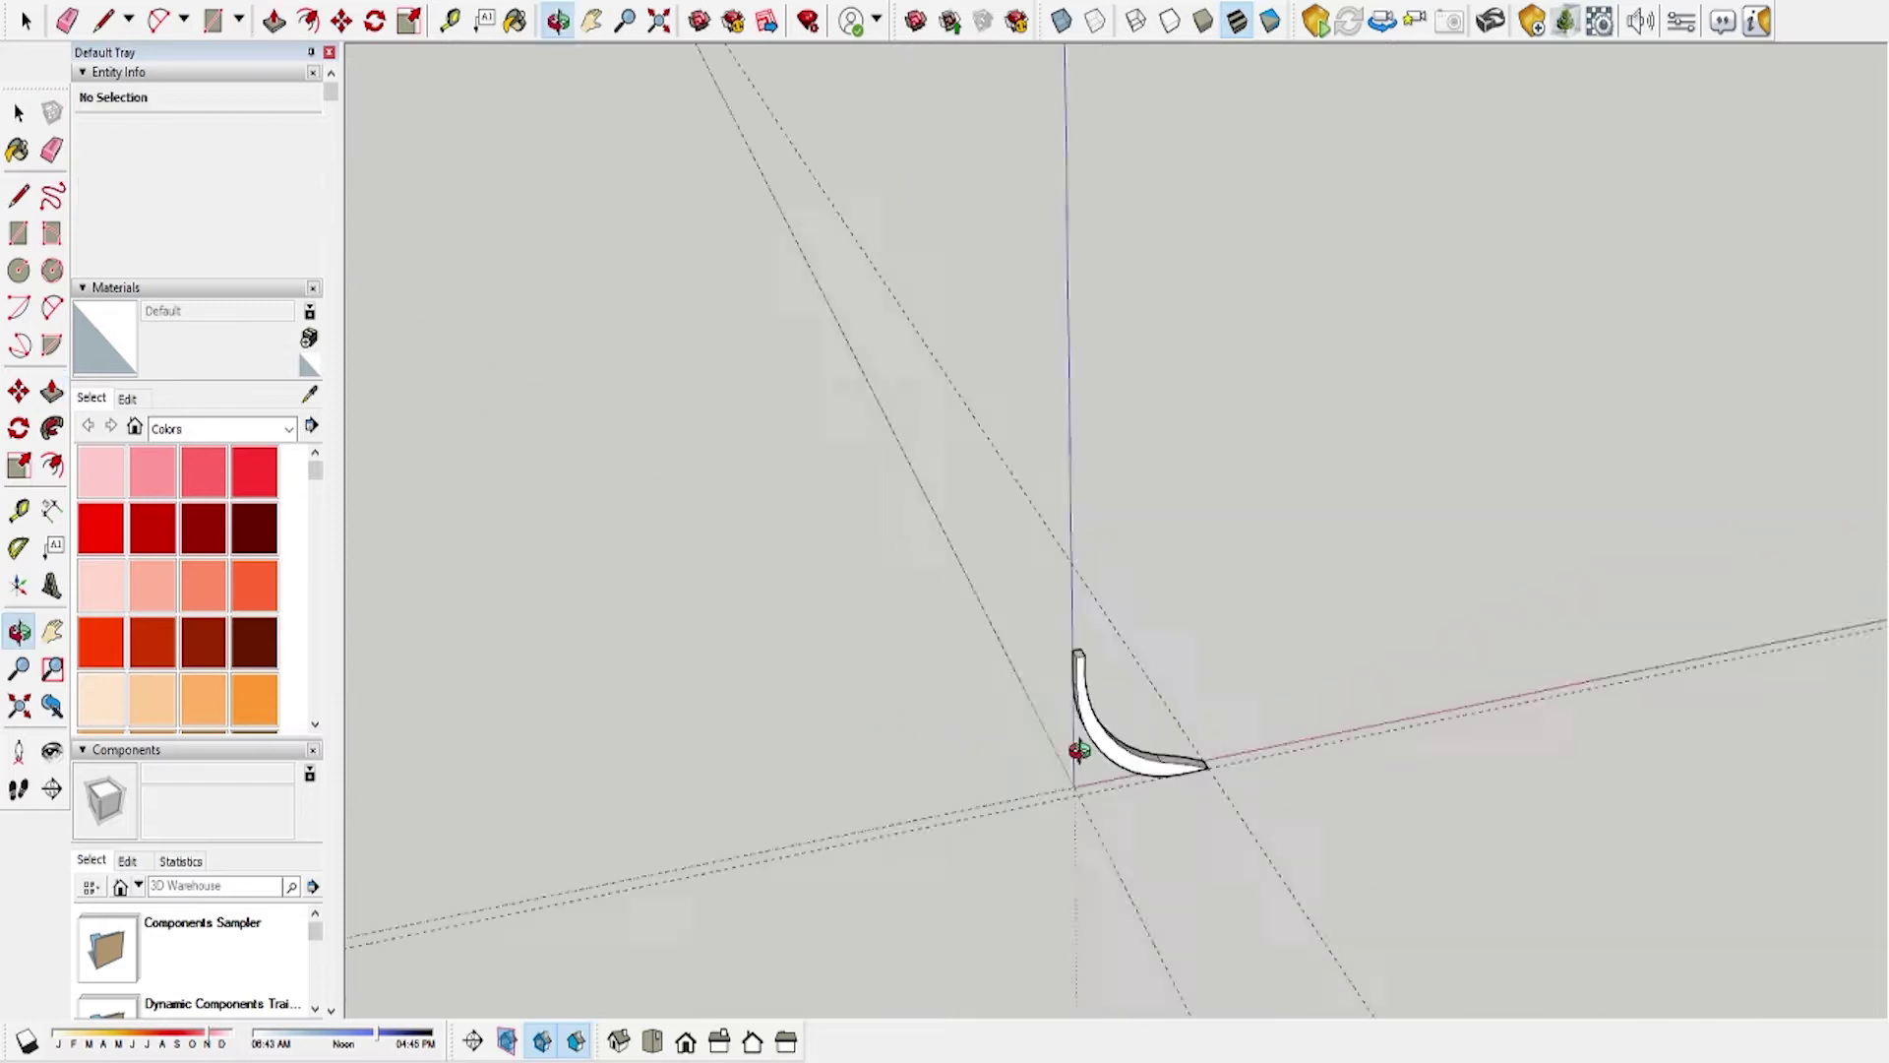
middle_drag(1079, 751, 1202, 695)
scroll(1094, 640, up, 3)
Orbit around the curved leg, select its side face, then select all geometry
key(a)
middle_drag(1094, 640, 1115, 462)
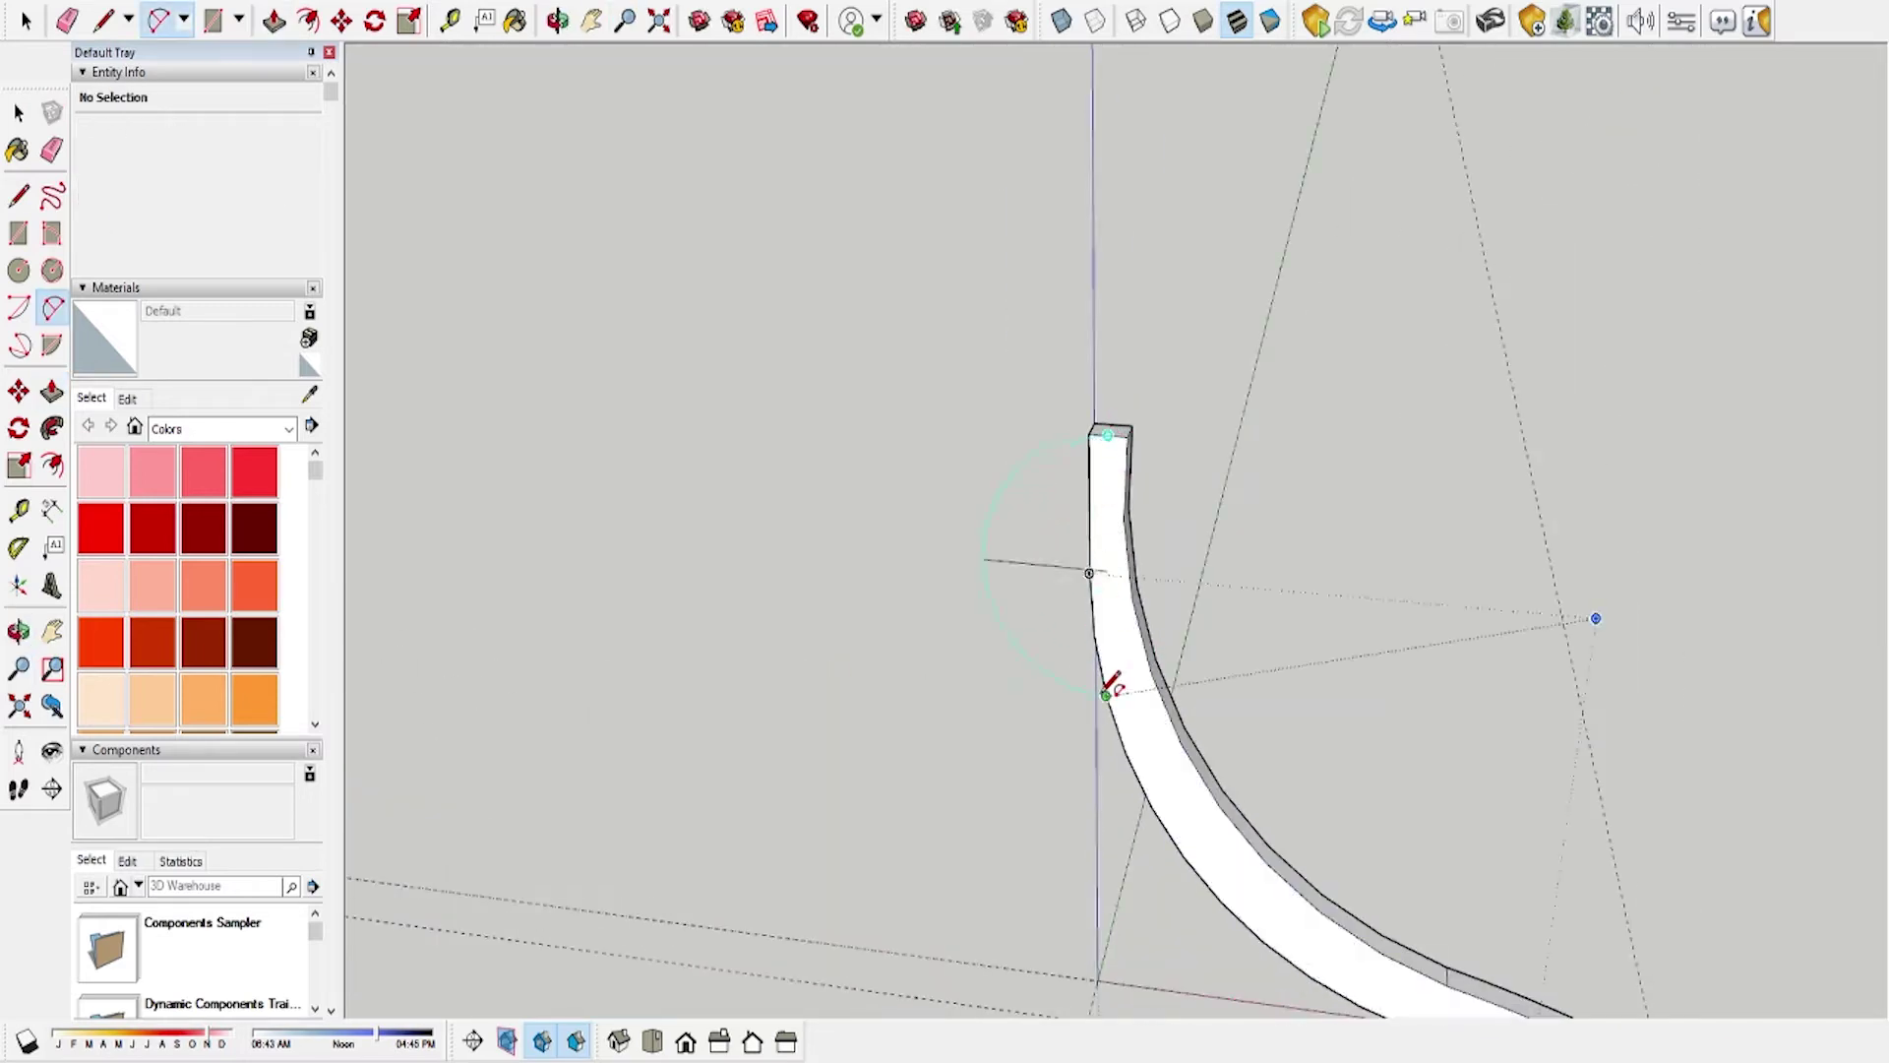
key(space)
mouse_move(1100, 532)
middle_down()
mouse_move(1102, 380)
mouse_move(1159, 394)
middle_up()
click(1159, 393)
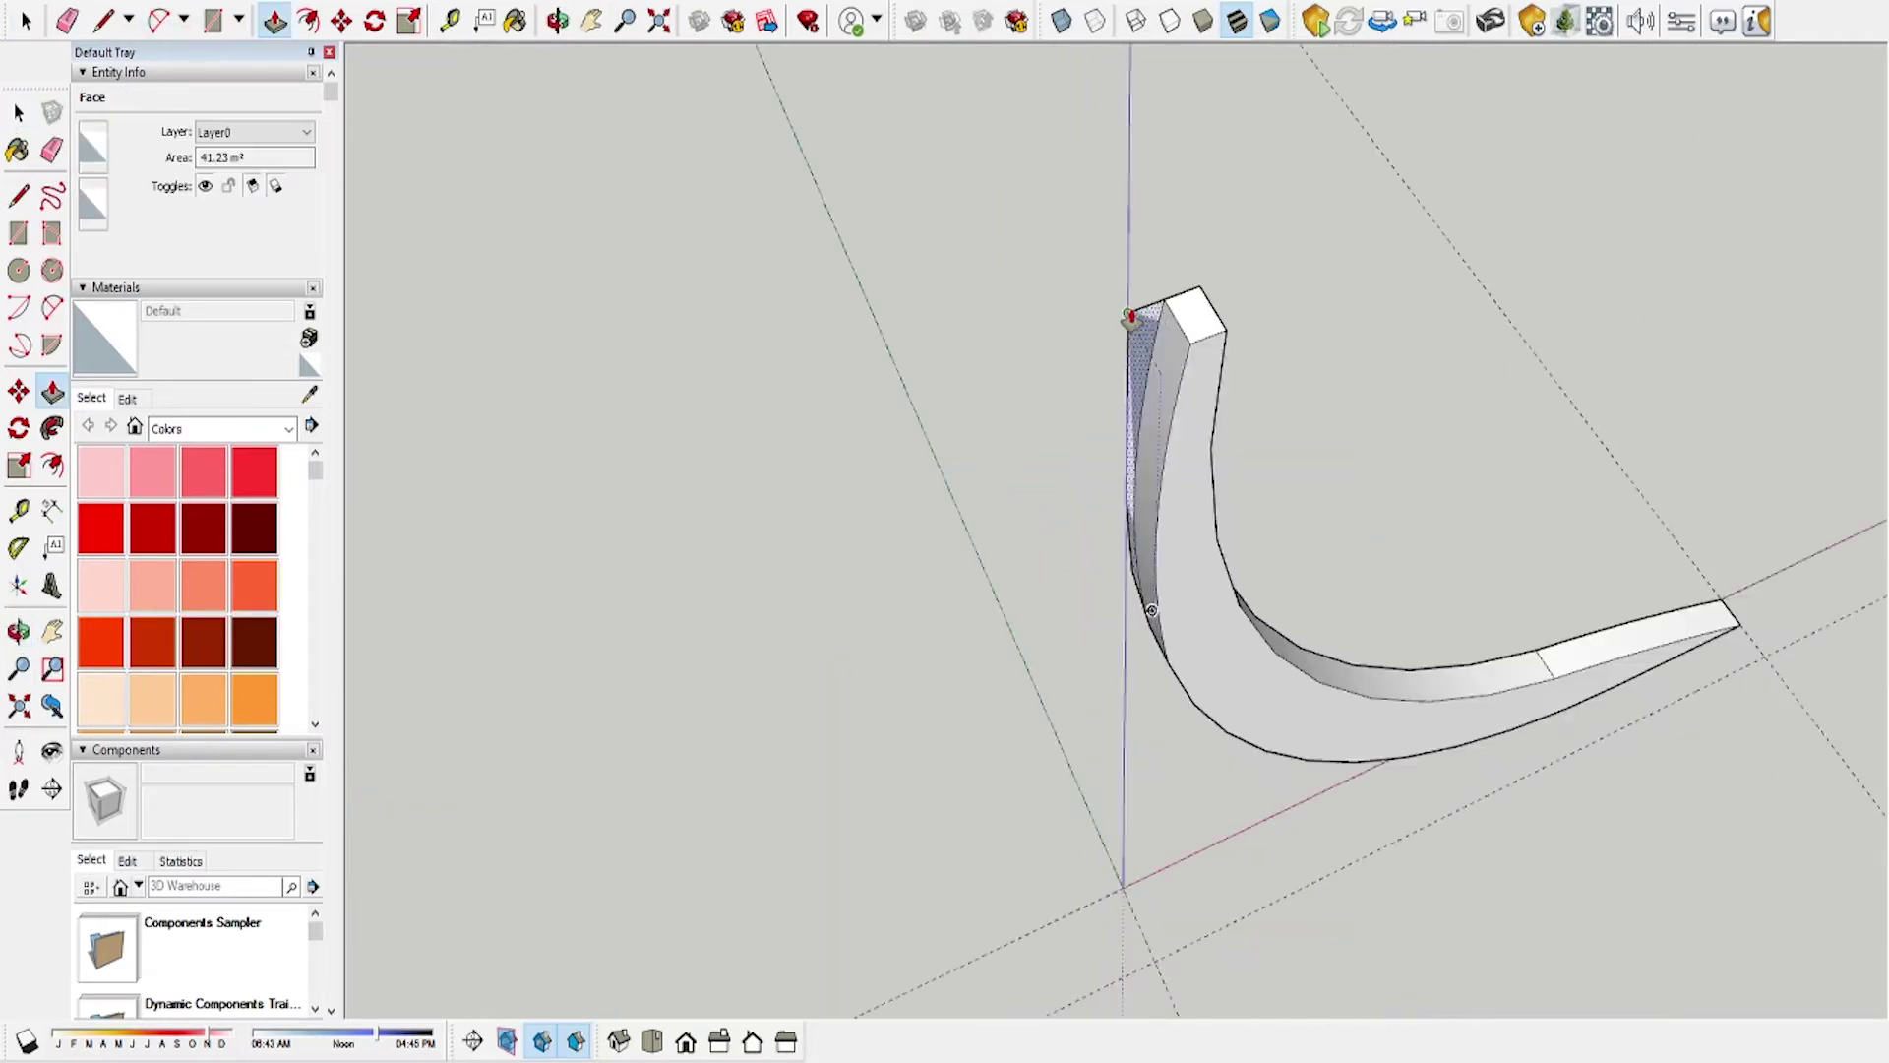
key(space)
mouse_move(1132, 317)
middle_down()
mouse_move(1025, 515)
mouse_move(1341, 793)
middle_up()
scroll(1153, 707, up, 5)
key(ctrl+a)
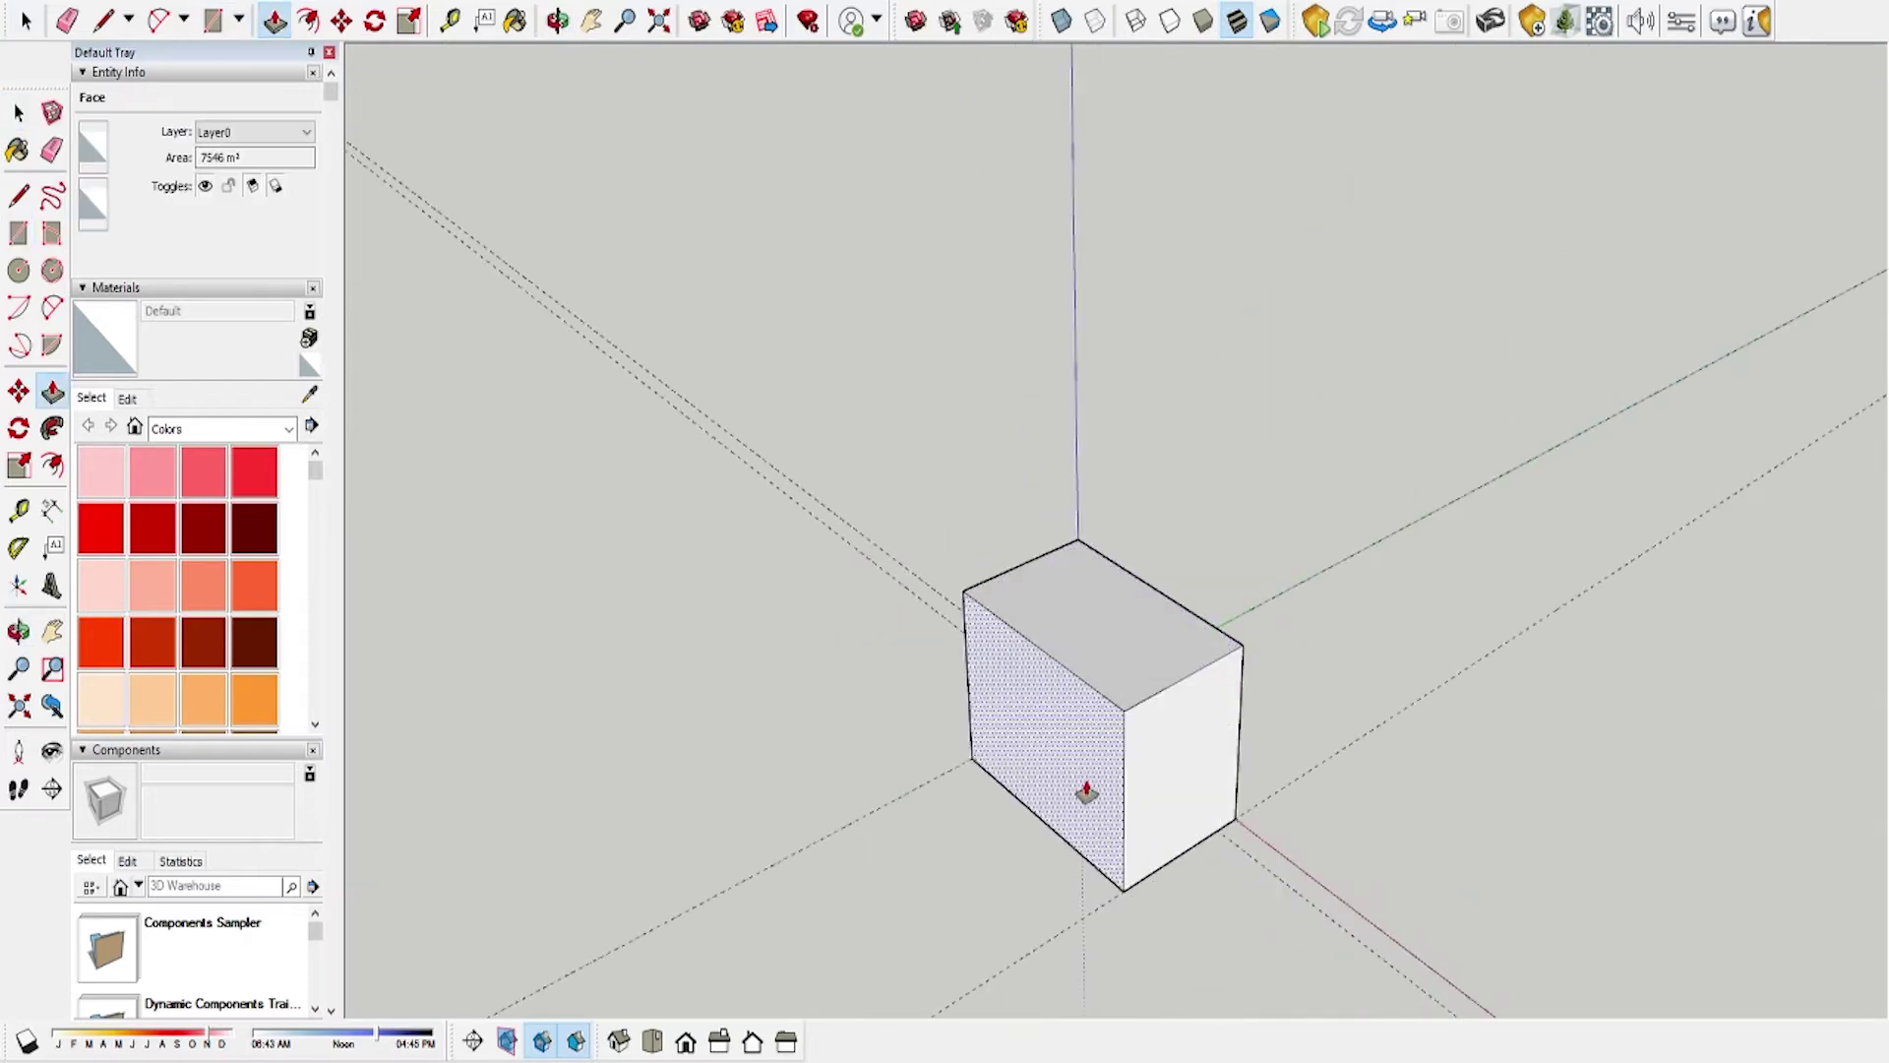
Pull the face into a deep box and push the area under the arc through into an arch
mouse_move(1173, 706)
mouse_down()
mouse_move(1096, 807)
mouse_move(1244, 751)
mouse_up()
key(p)
mouse_move(1244, 751)
middle_down()
mouse_move(1185, 498)
mouse_move(987, 709)
middle_up()
key(space)
mouse_move(1164, 561)
middle_down()
mouse_move(1013, 620)
mouse_move(1318, 499)
middle_up()
key(t)
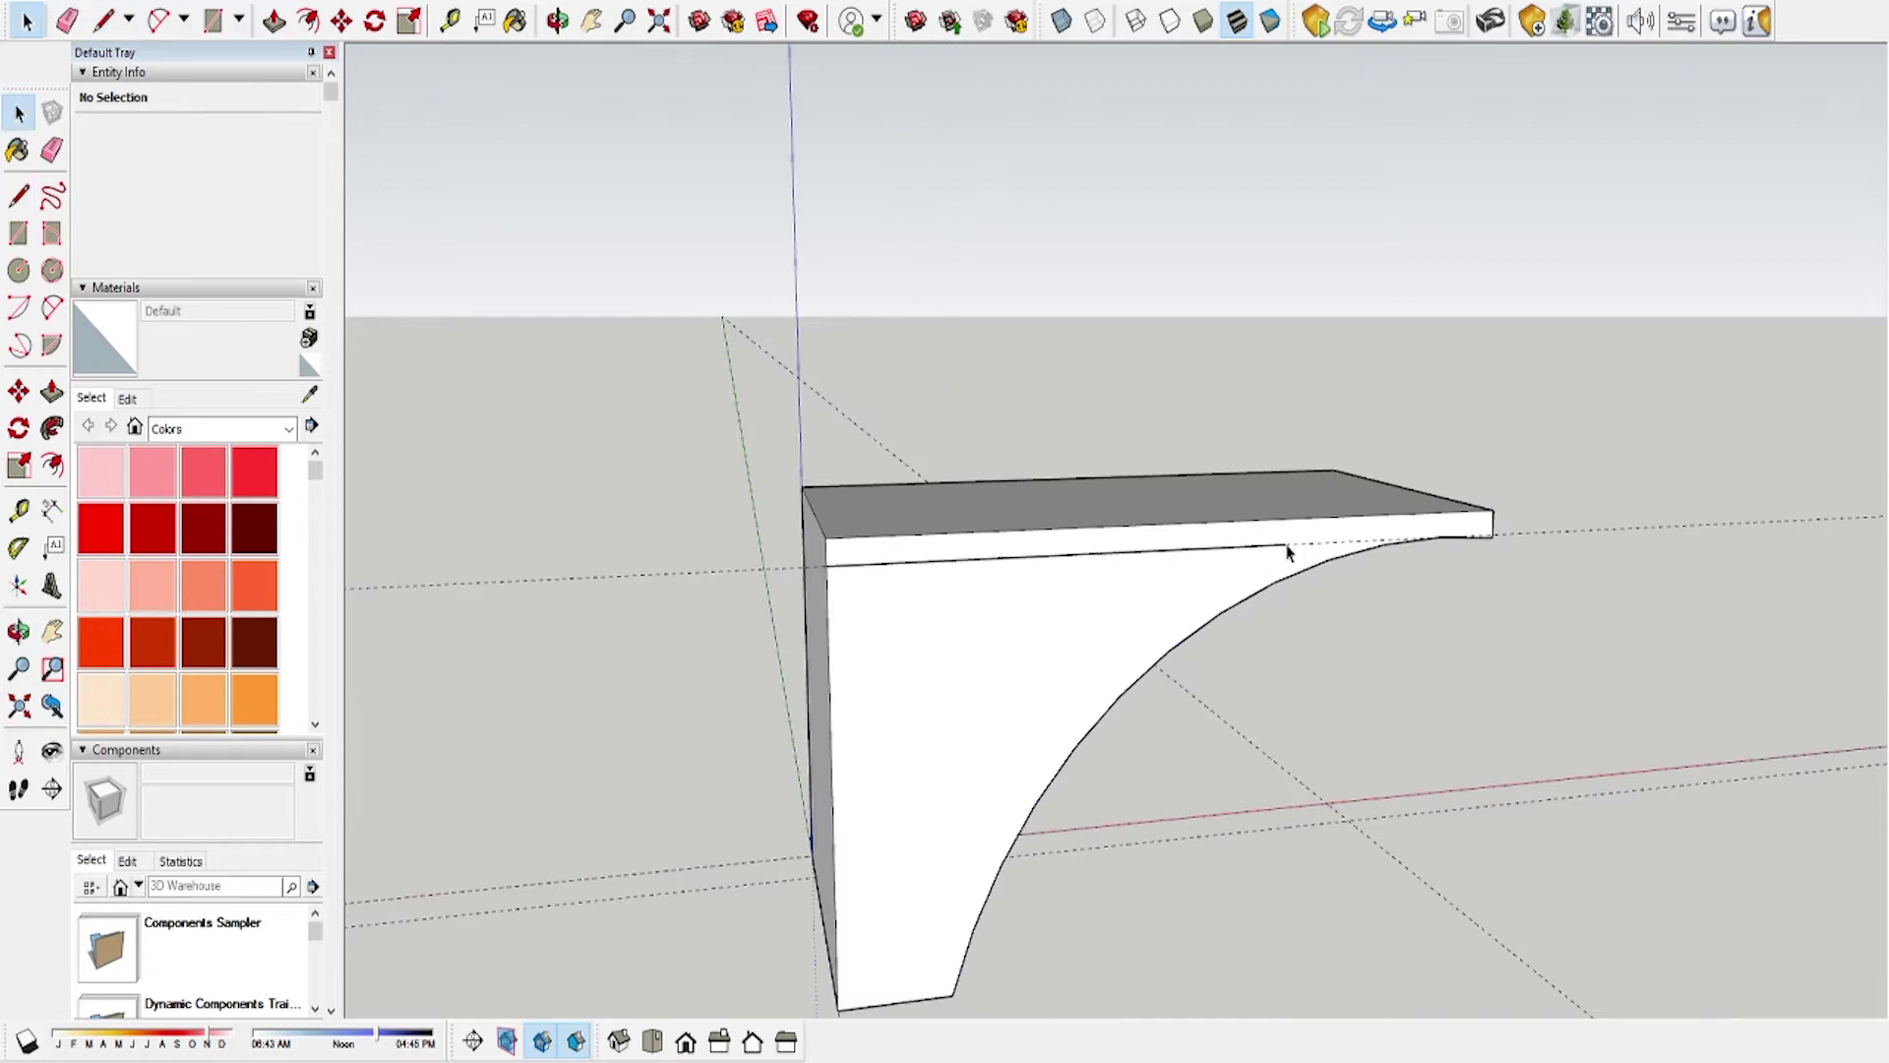
Select the bracket's side face and its curved arc edge
scroll(1286, 553, up, 3)
scroll(1261, 545, down, 3)
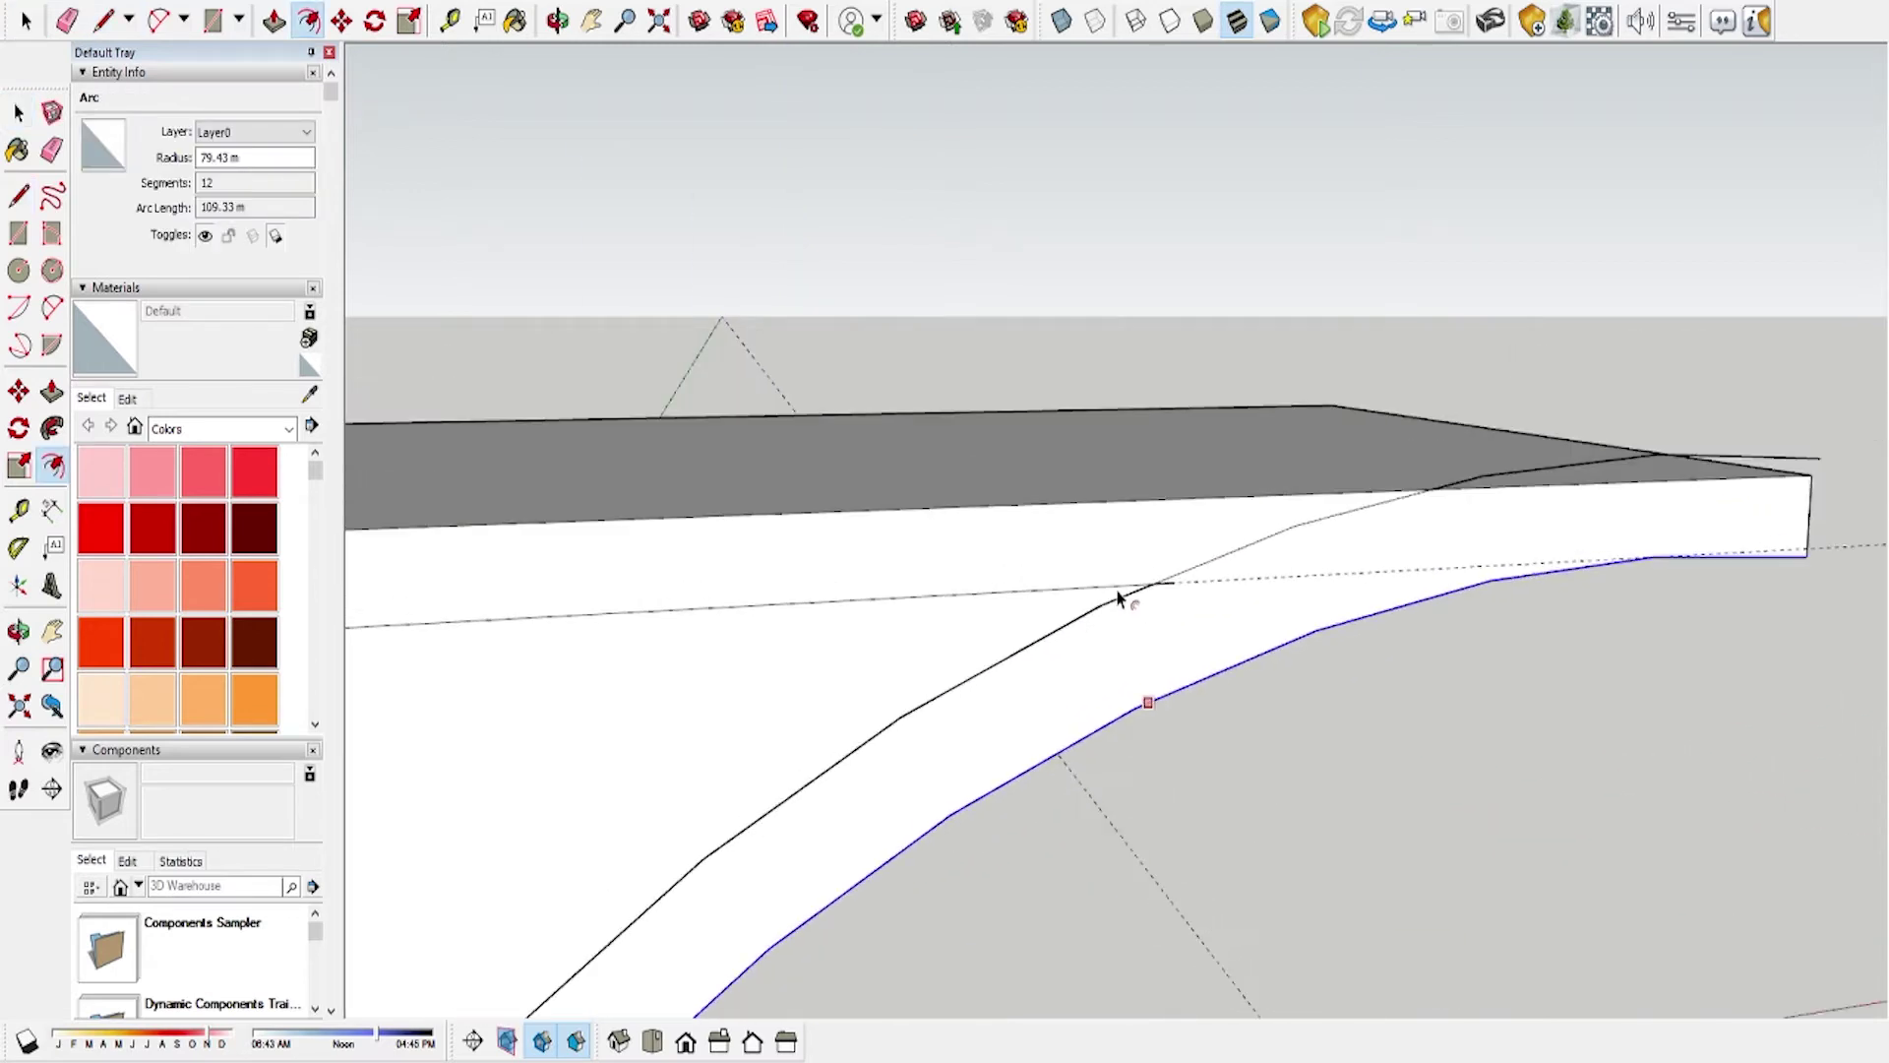
scroll(1121, 599, down, 5)
key(space)
middle_drag(1020, 434, 974, 886)
click(974, 885)
scroll(998, 972, up, 5)
click(1058, 805)
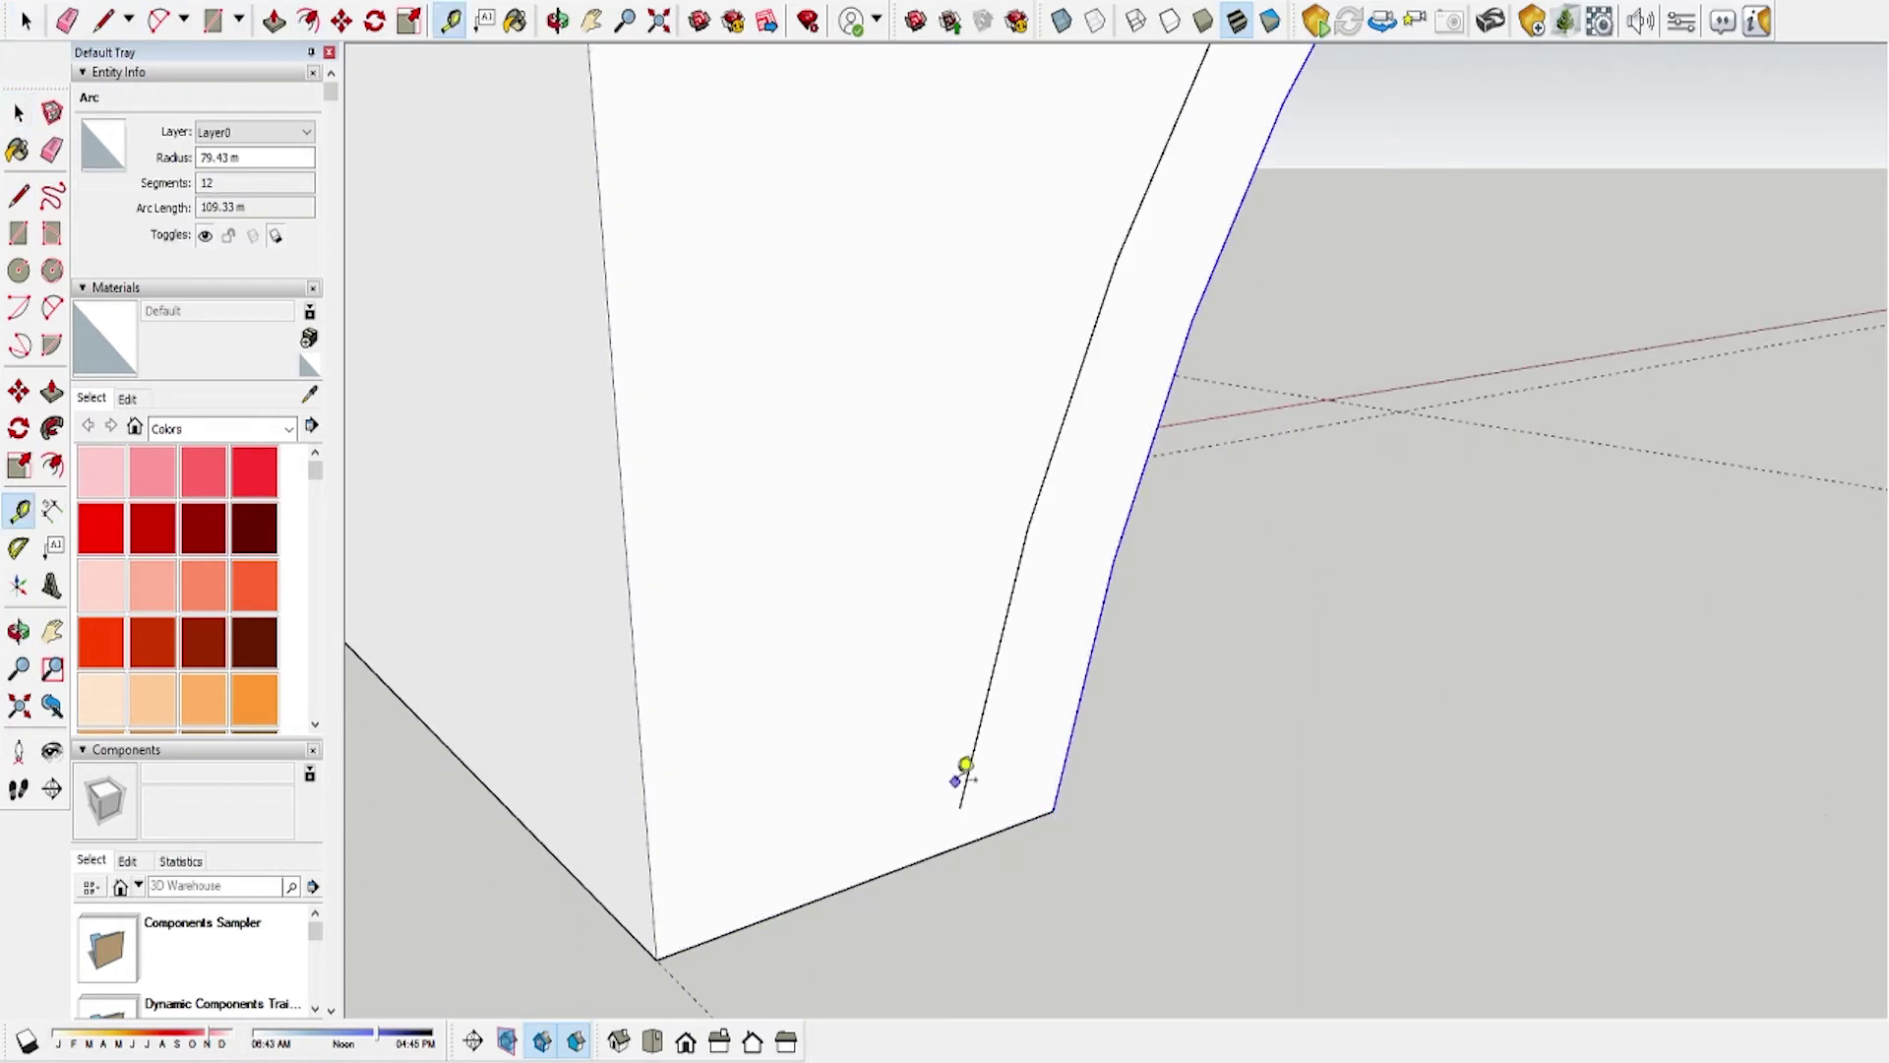
scroll(959, 809, down, 5)
Draw a line along the bracket face and erase the stray edges
key(space)
click(659, 514)
middle_drag(658, 514, 650, 358)
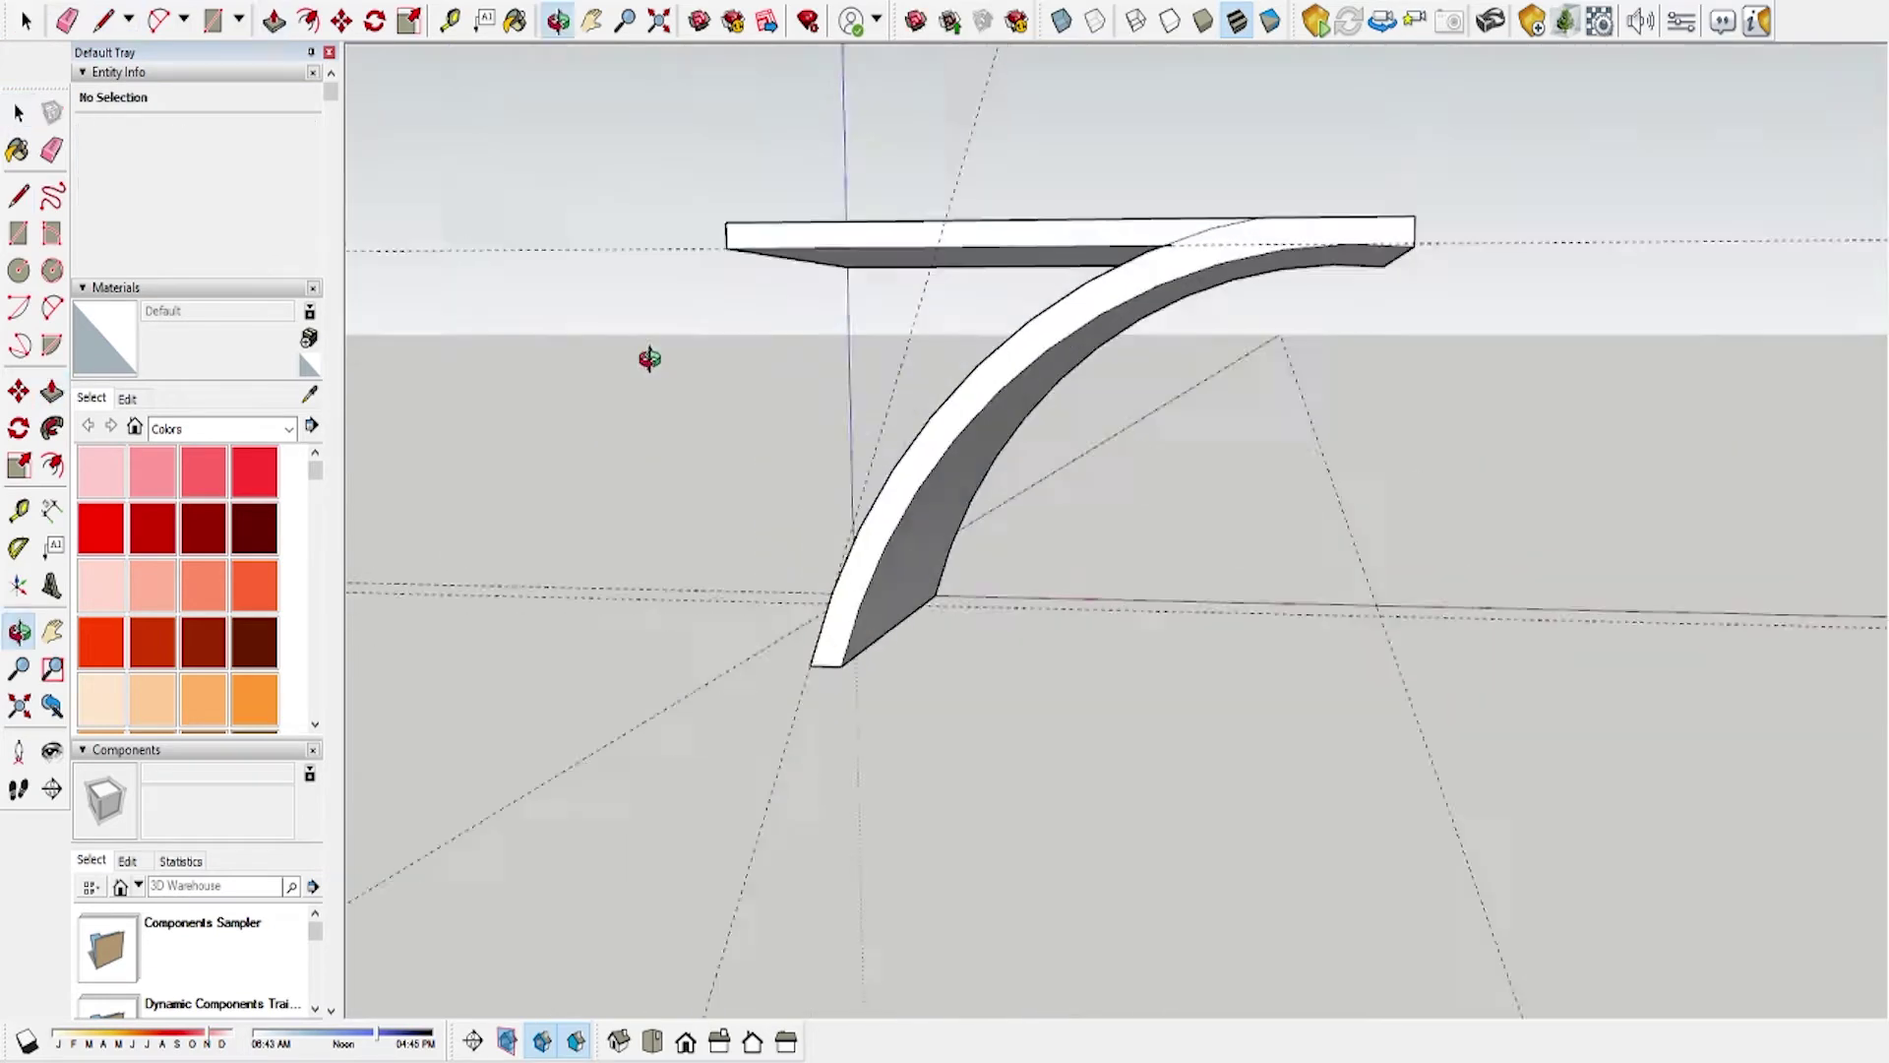
scroll(1184, 256, up, 5)
key(e)
key(space)
scroll(1109, 375, down, 5)
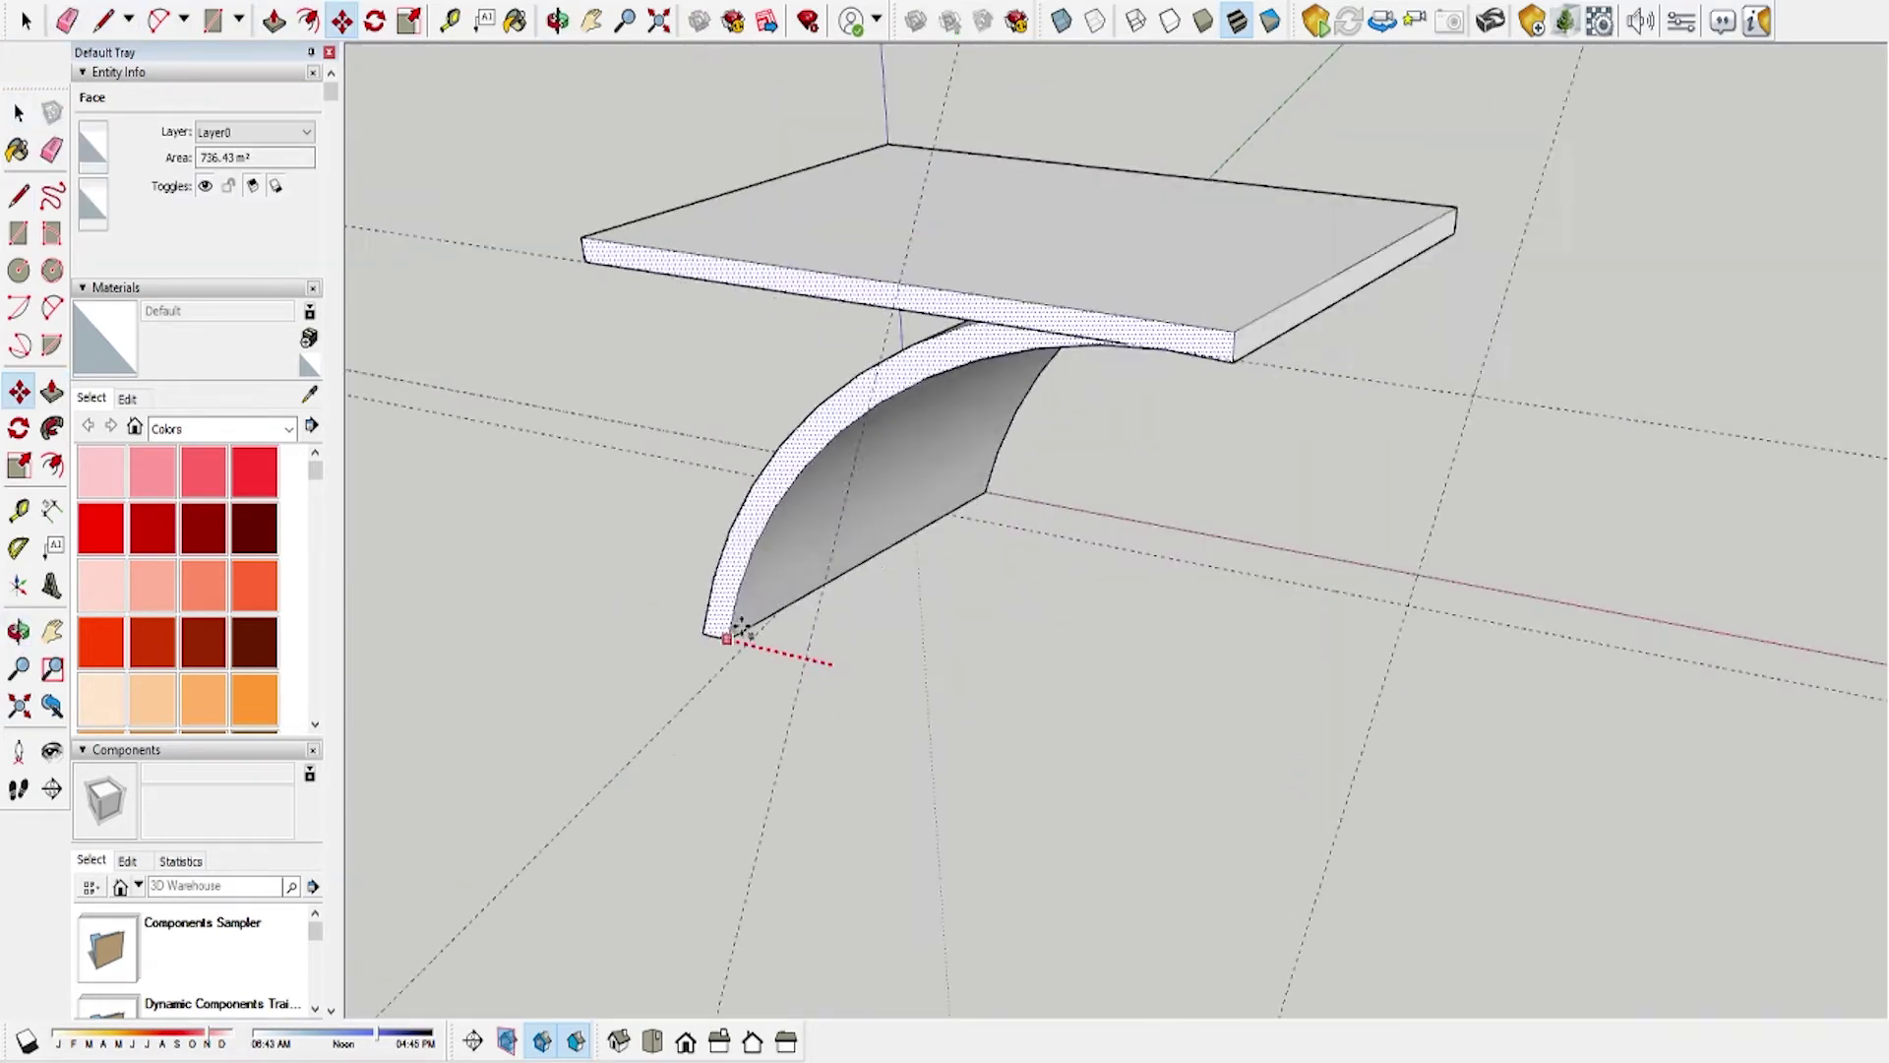
scroll(787, 551, down, 3)
middle_drag(787, 551, 970, 638)
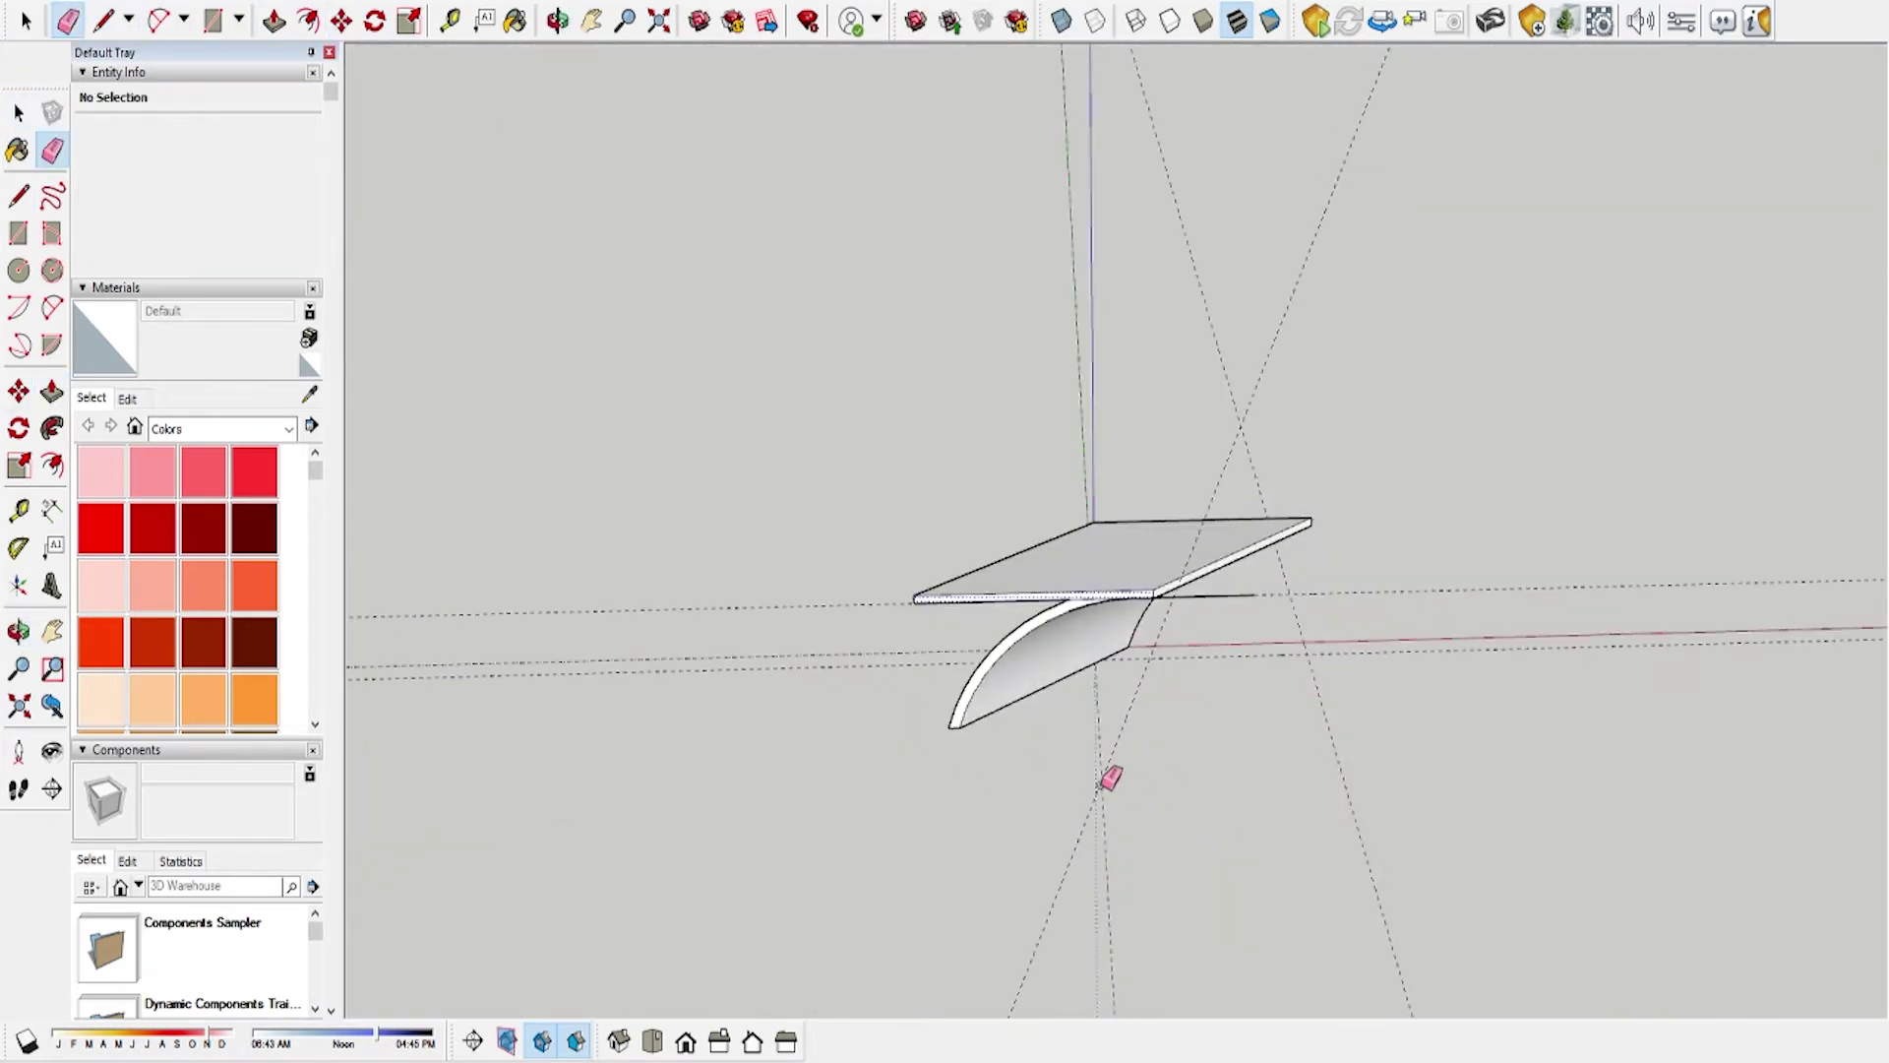
Inspect the tabletop edge and bracket, then select the whole model
key(space)
scroll(1050, 574, down, 2)
mouse_move(1050, 573)
middle_down()
mouse_move(1266, 518)
mouse_move(1033, 747)
middle_up()
scroll(1033, 747, up, 5)
click(870, 498)
key(p)
scroll(768, 489, down, 2)
scroll(1096, 354, down, 4)
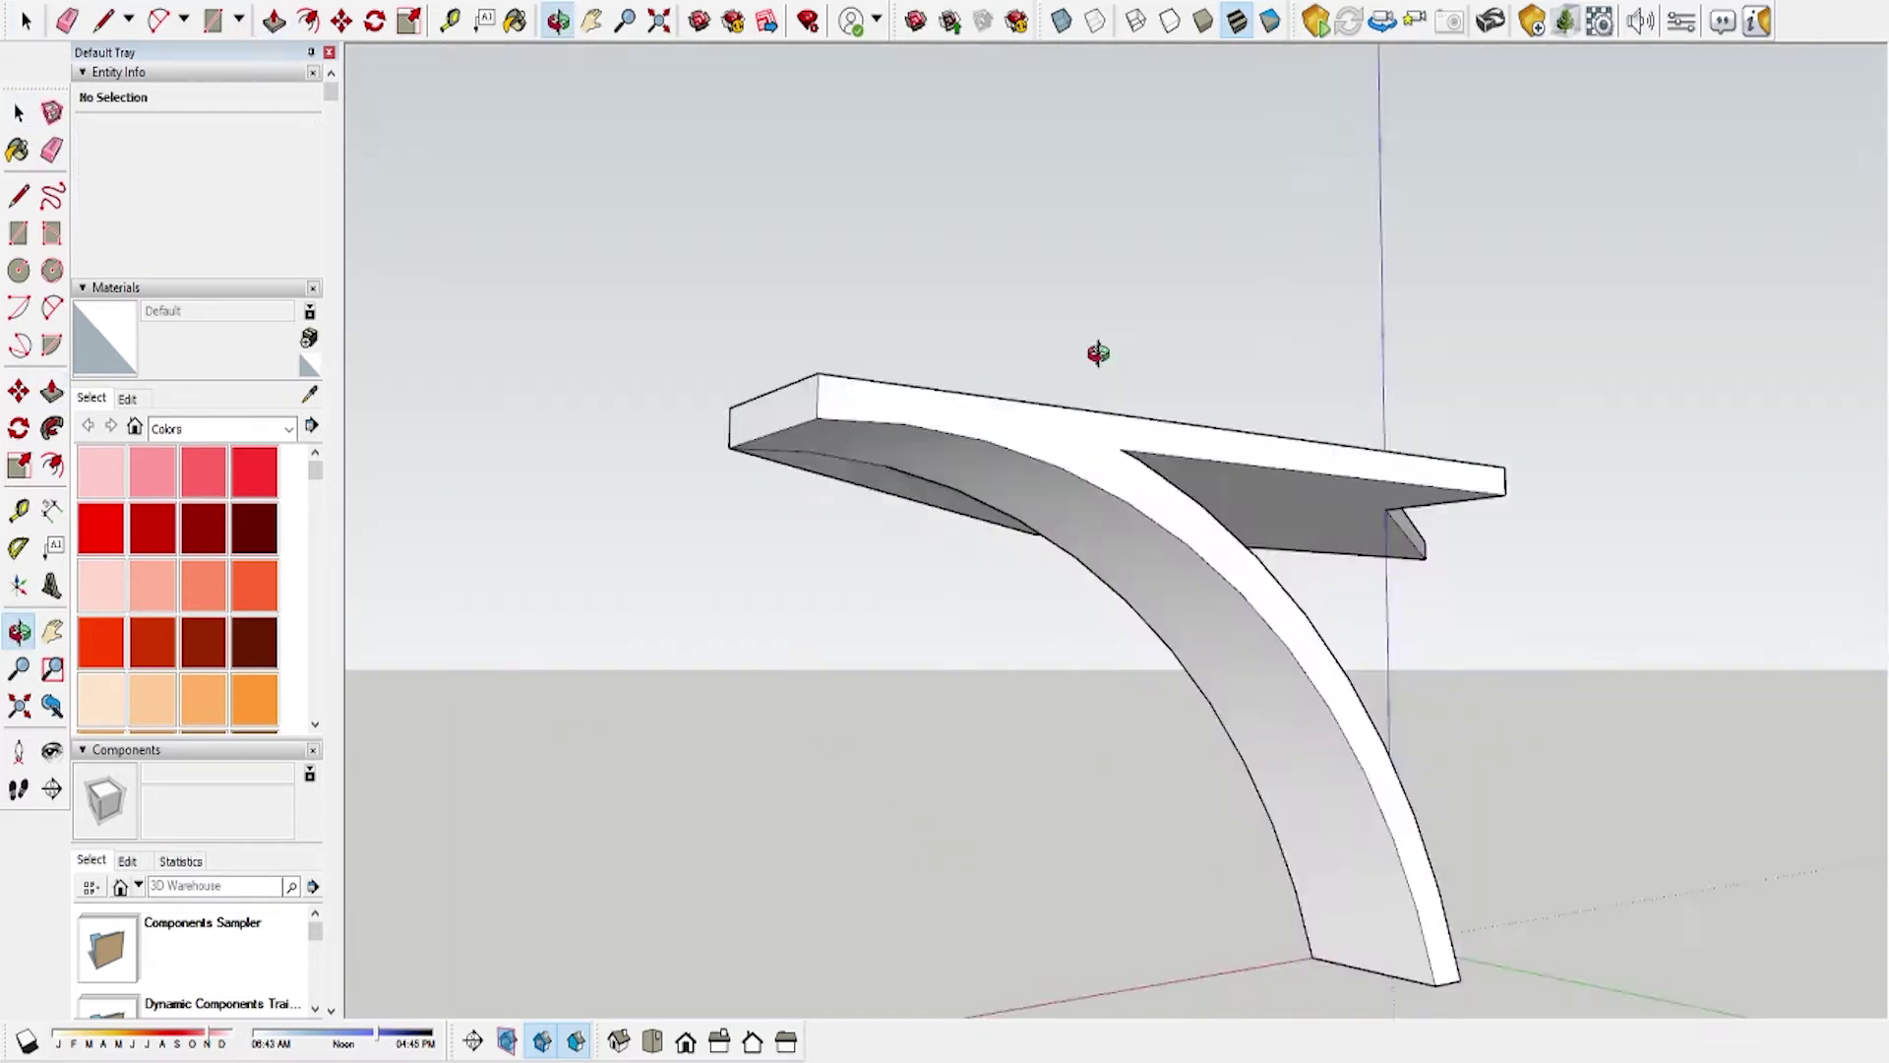
mouse_move(1097, 354)
middle_down()
mouse_move(1329, 640)
mouse_move(1170, 679)
mouse_move(477, 641)
mouse_move(1375, 843)
mouse_move(1150, 841)
mouse_move(1164, 772)
mouse_move(1046, 877)
mouse_move(1197, 569)
middle_up()
key(ctrl+a)
key(m)
key(space)
Cut a triangular corner off the tabletop and pull the top face into a thin slab
click(1105, 535)
scroll(1082, 546, up, 3)
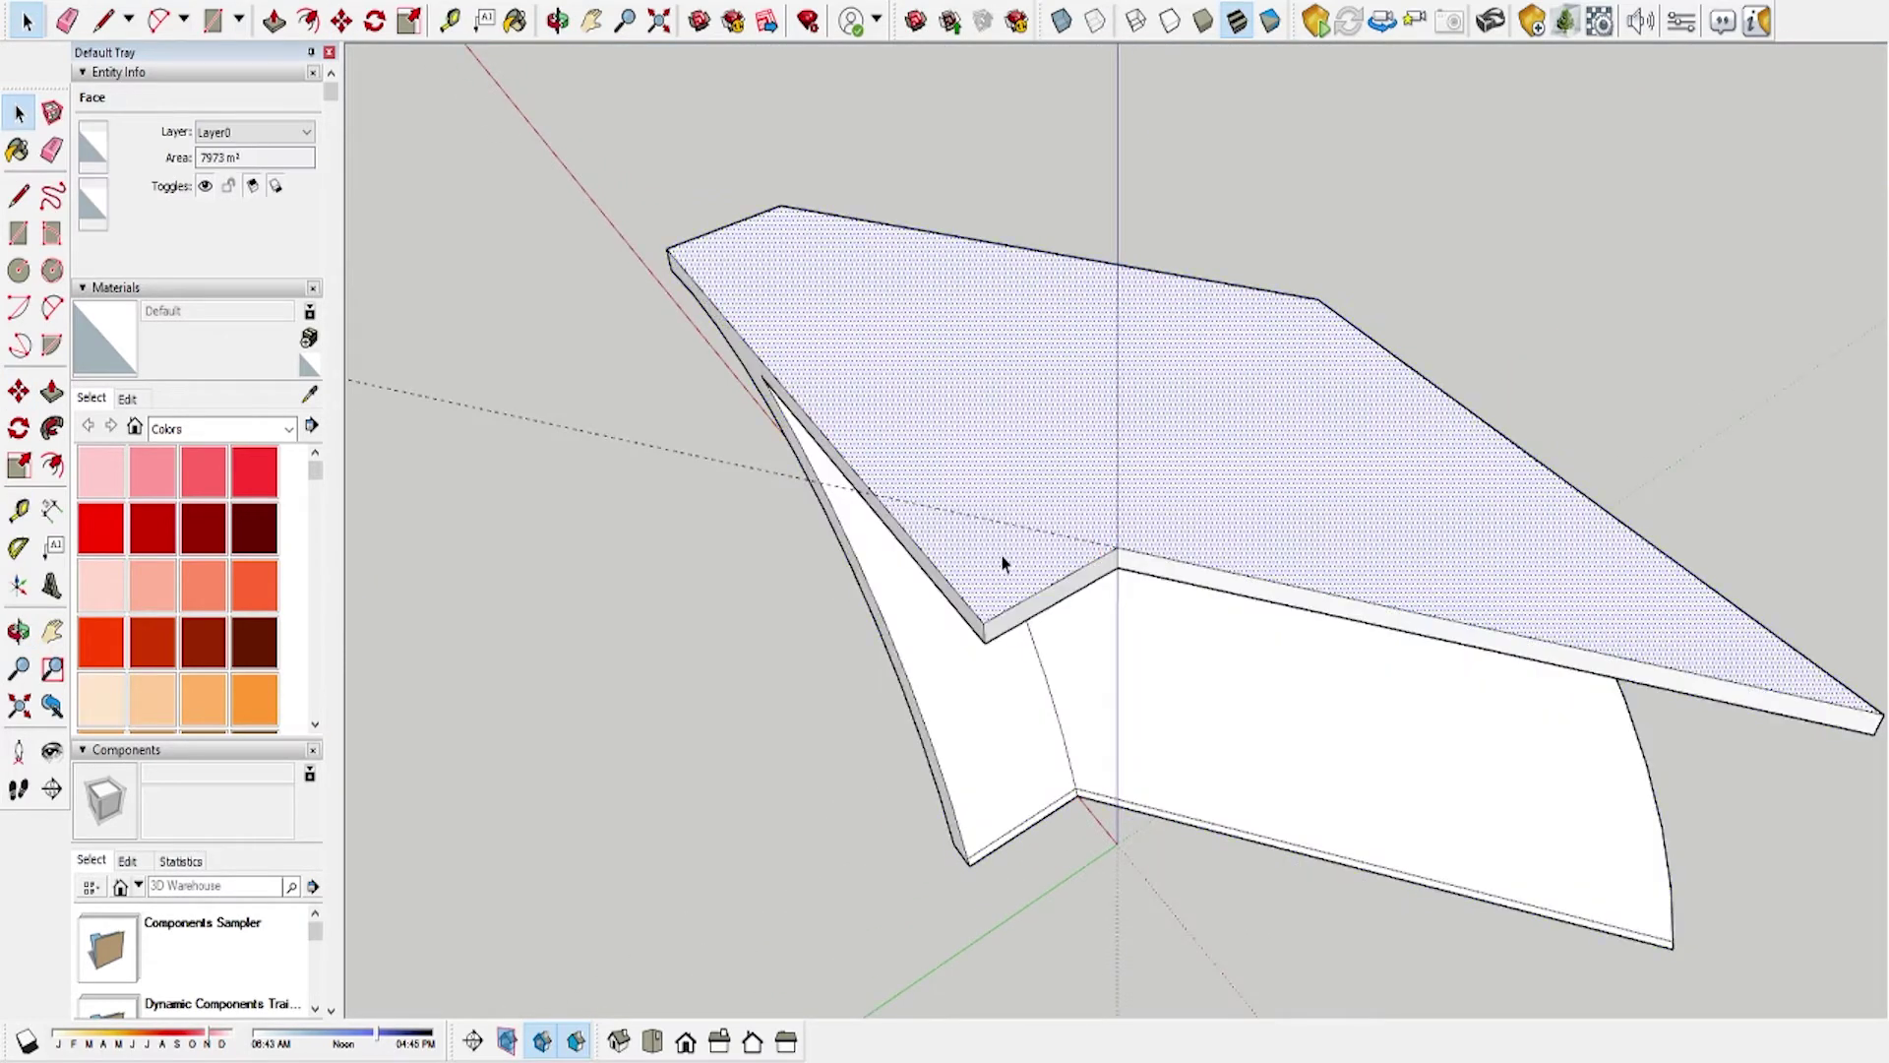
click(876, 492)
scroll(979, 633, down, 5)
mouse_move(979, 633)
middle_down()
mouse_move(767, 689)
mouse_move(717, 654)
mouse_move(1286, 721)
mouse_move(1024, 584)
middle_up()
scroll(1023, 584, up, 3)
key(m)
key(p)
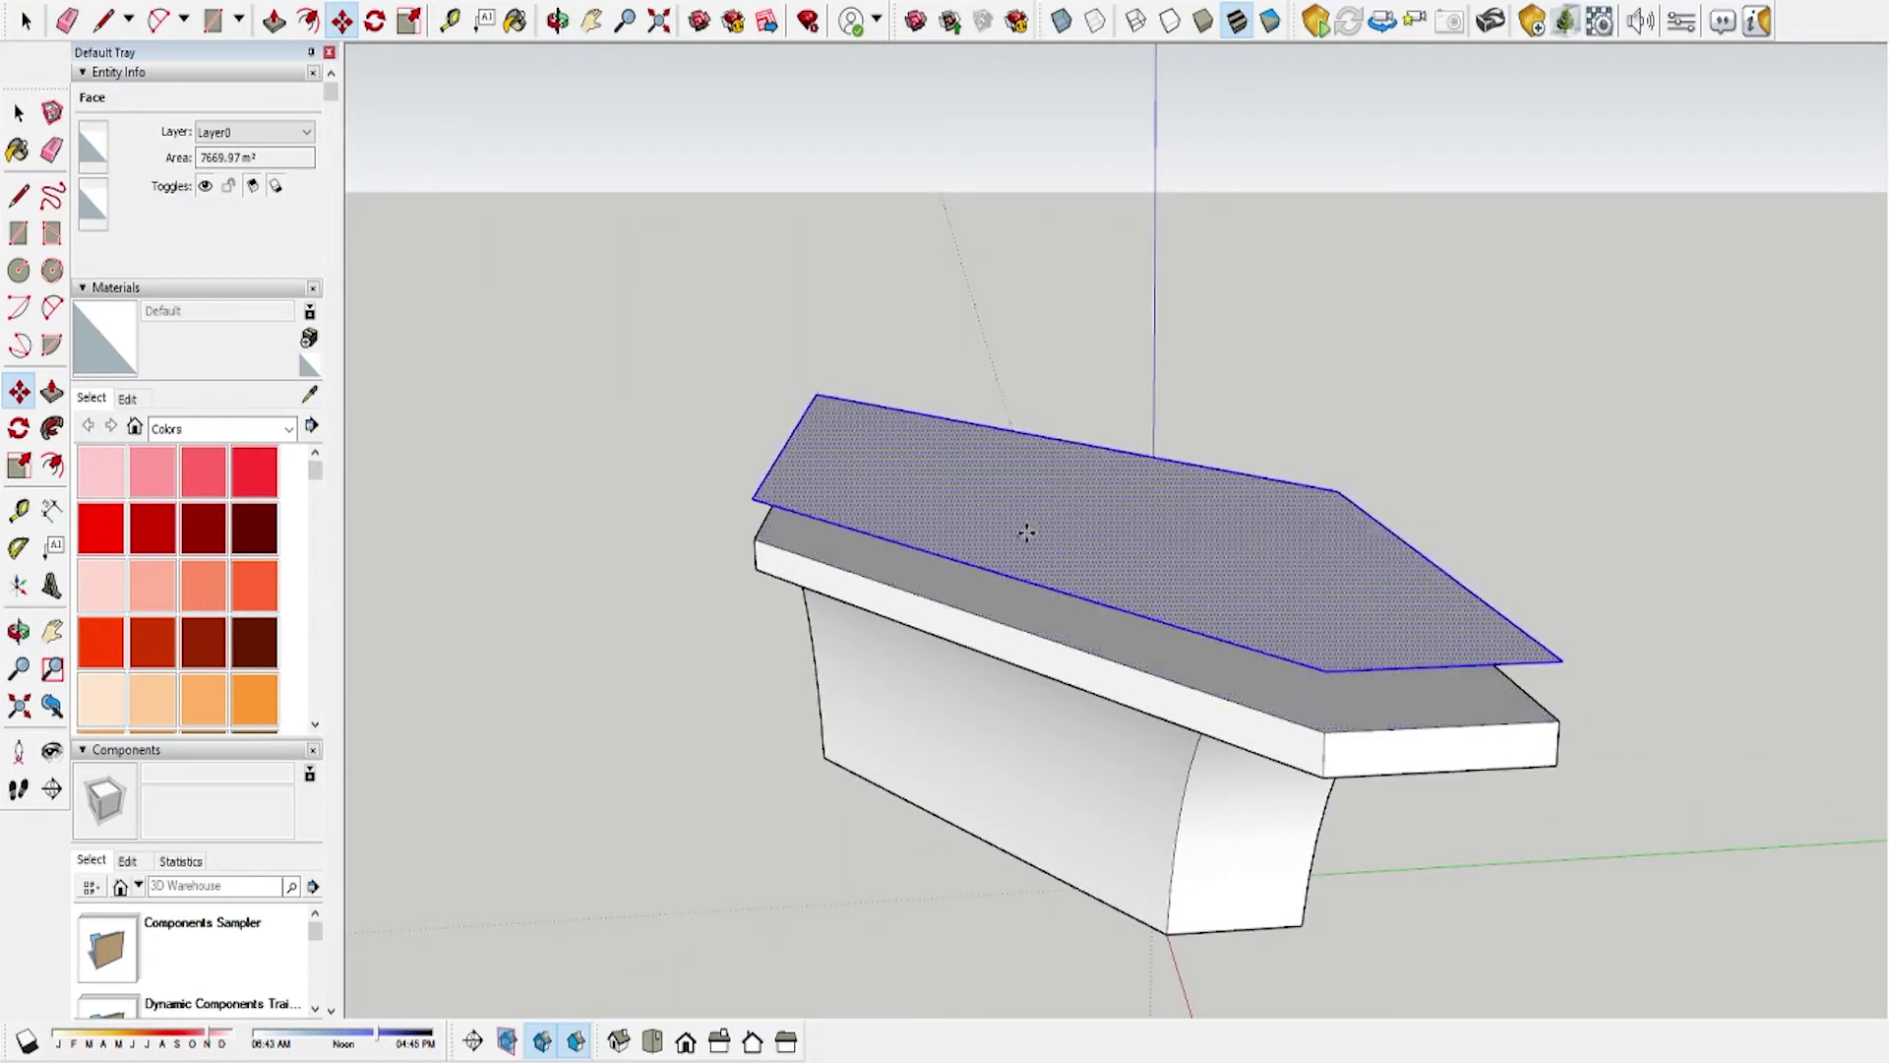
drag(1023, 546, 992, 535)
key(space)
mouse_move(992, 534)
middle_down()
mouse_move(1050, 557)
mouse_move(954, 662)
mouse_move(1126, 646)
middle_up()
Split the roof's top face into a V corner using Line and Eraser
click(1103, 618)
click(972, 637)
mouse_move(1245, 593)
middle_down()
mouse_move(972, 637)
mouse_move(961, 801)
mouse_move(1275, 679)
middle_up()
key(l)
scroll(1391, 438, up, 5)
scroll(1390, 438, down, 1)
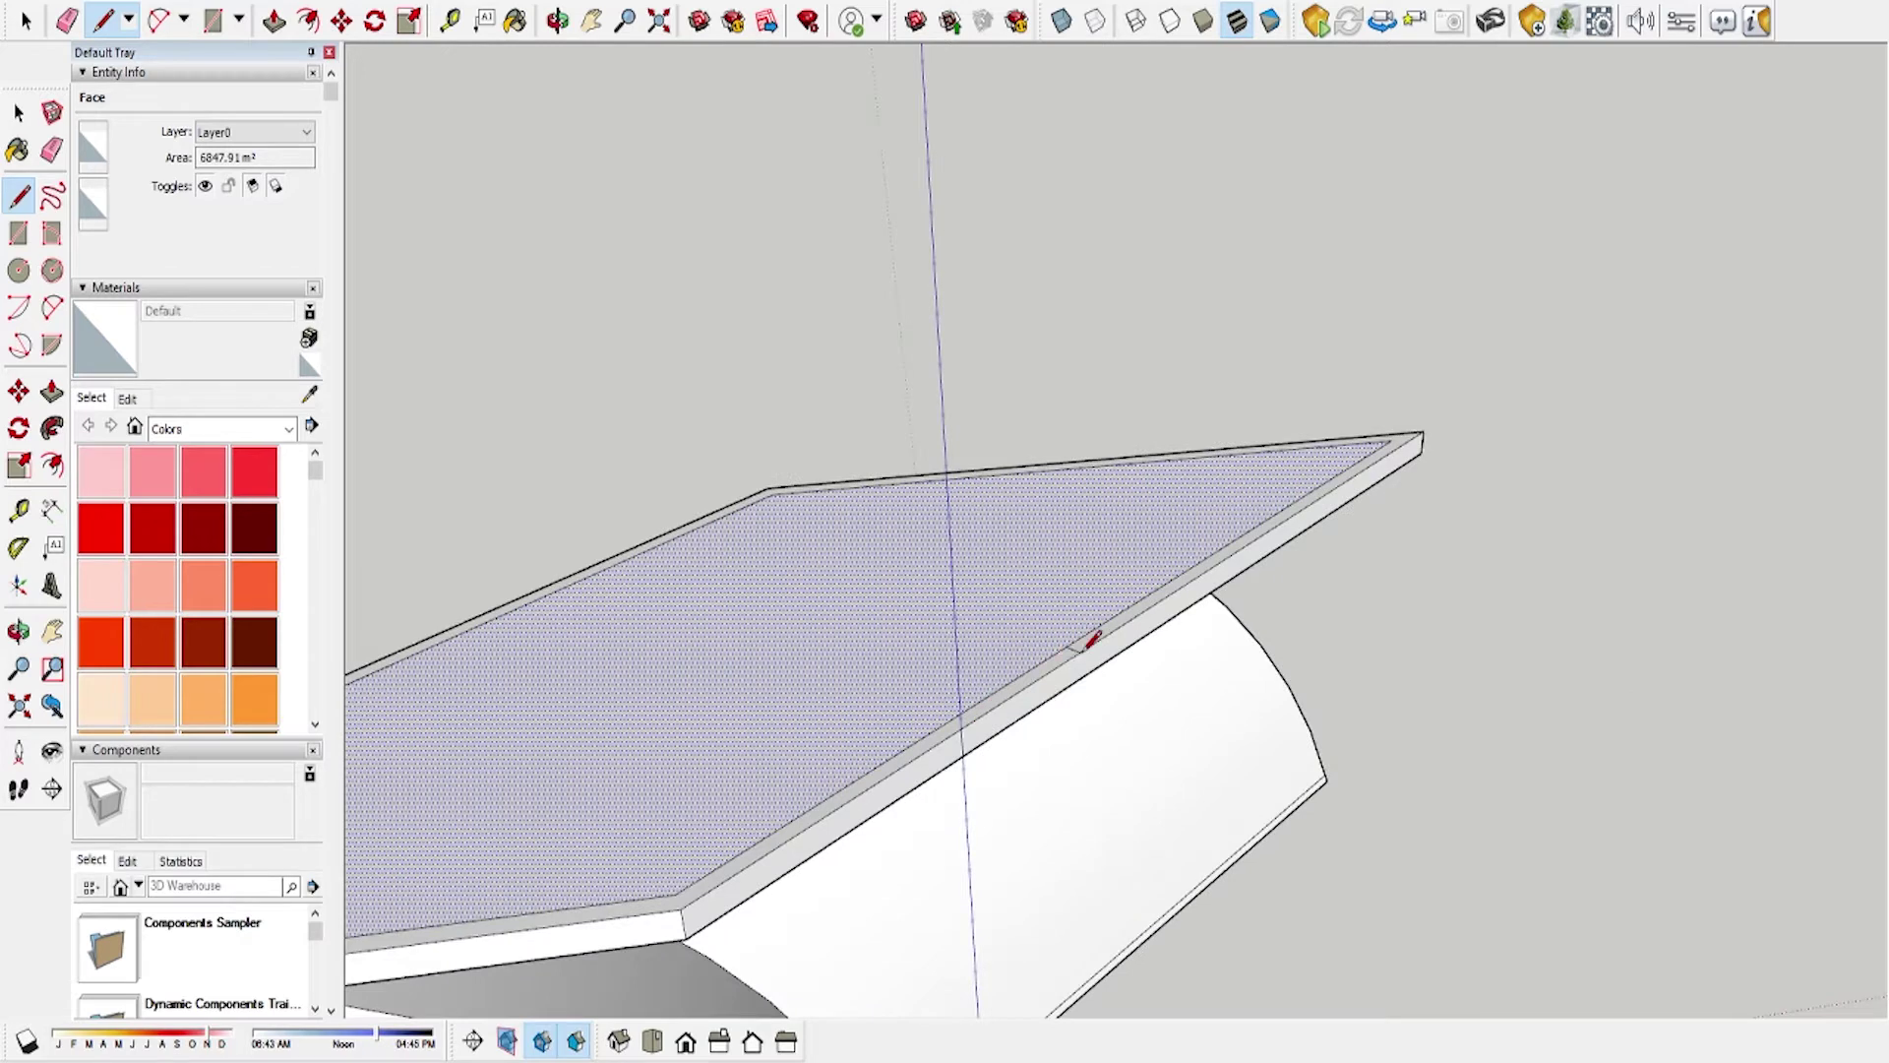
middle_drag(1091, 641, 843, 802)
key(e)
middle_drag(1070, 634, 1004, 788)
Offset the roof edges inward, push the strip into a band, and pick Translucent Glass Gray
key(f)
click(1011, 745)
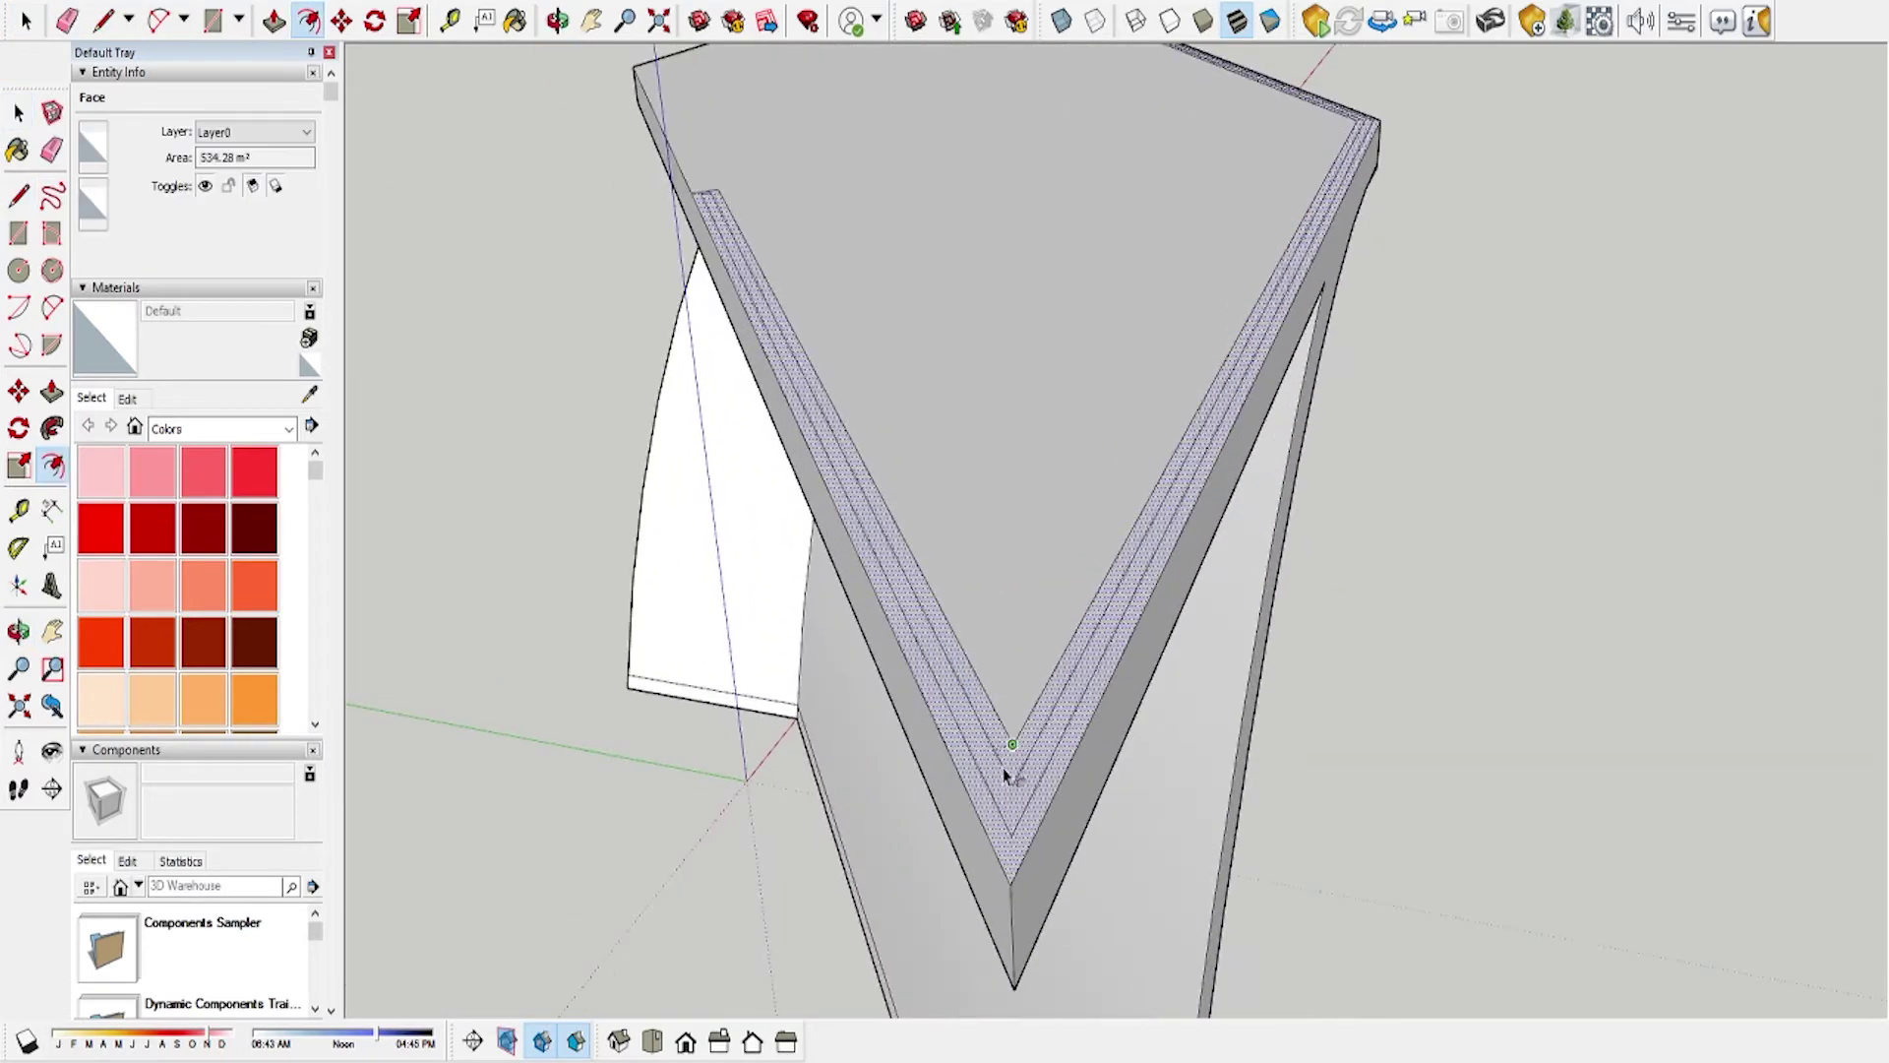
click(1005, 795)
scroll(1014, 812, up, 2)
key(space)
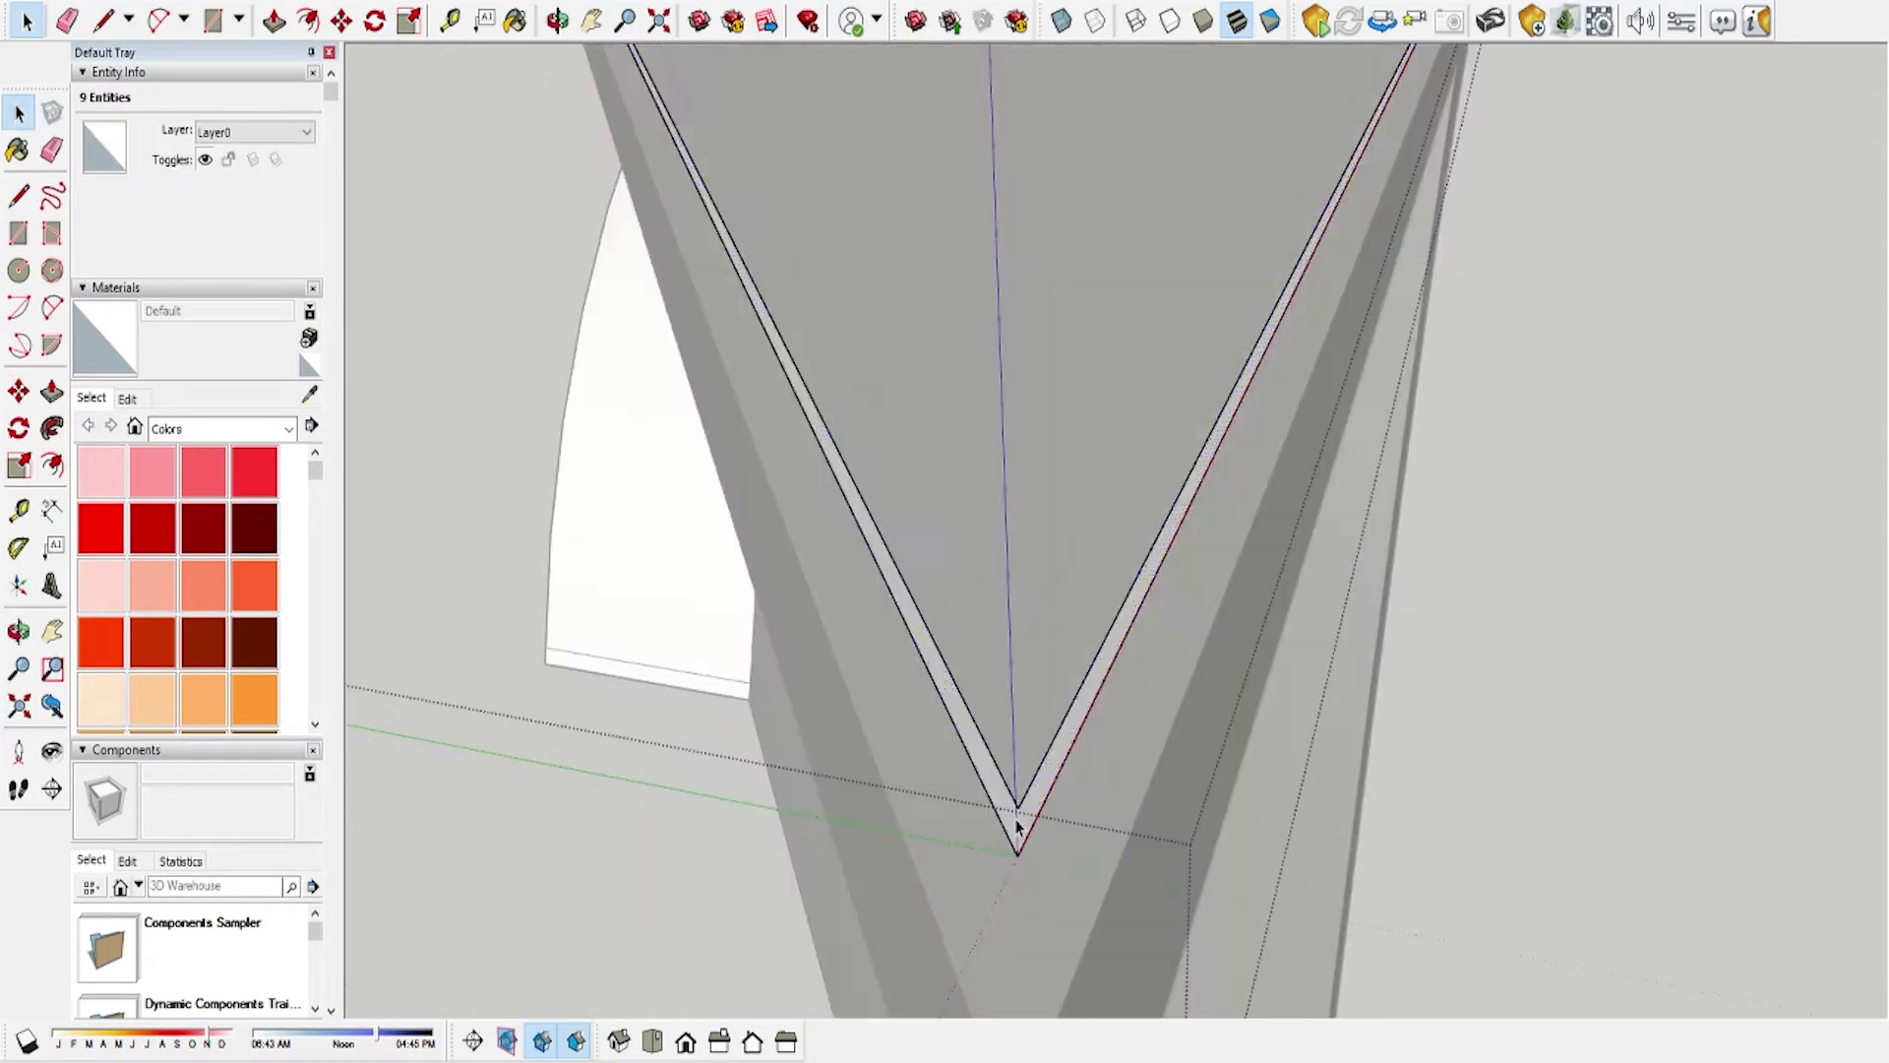
click(1026, 807)
key(space)
click(258, 436)
click(300, 559)
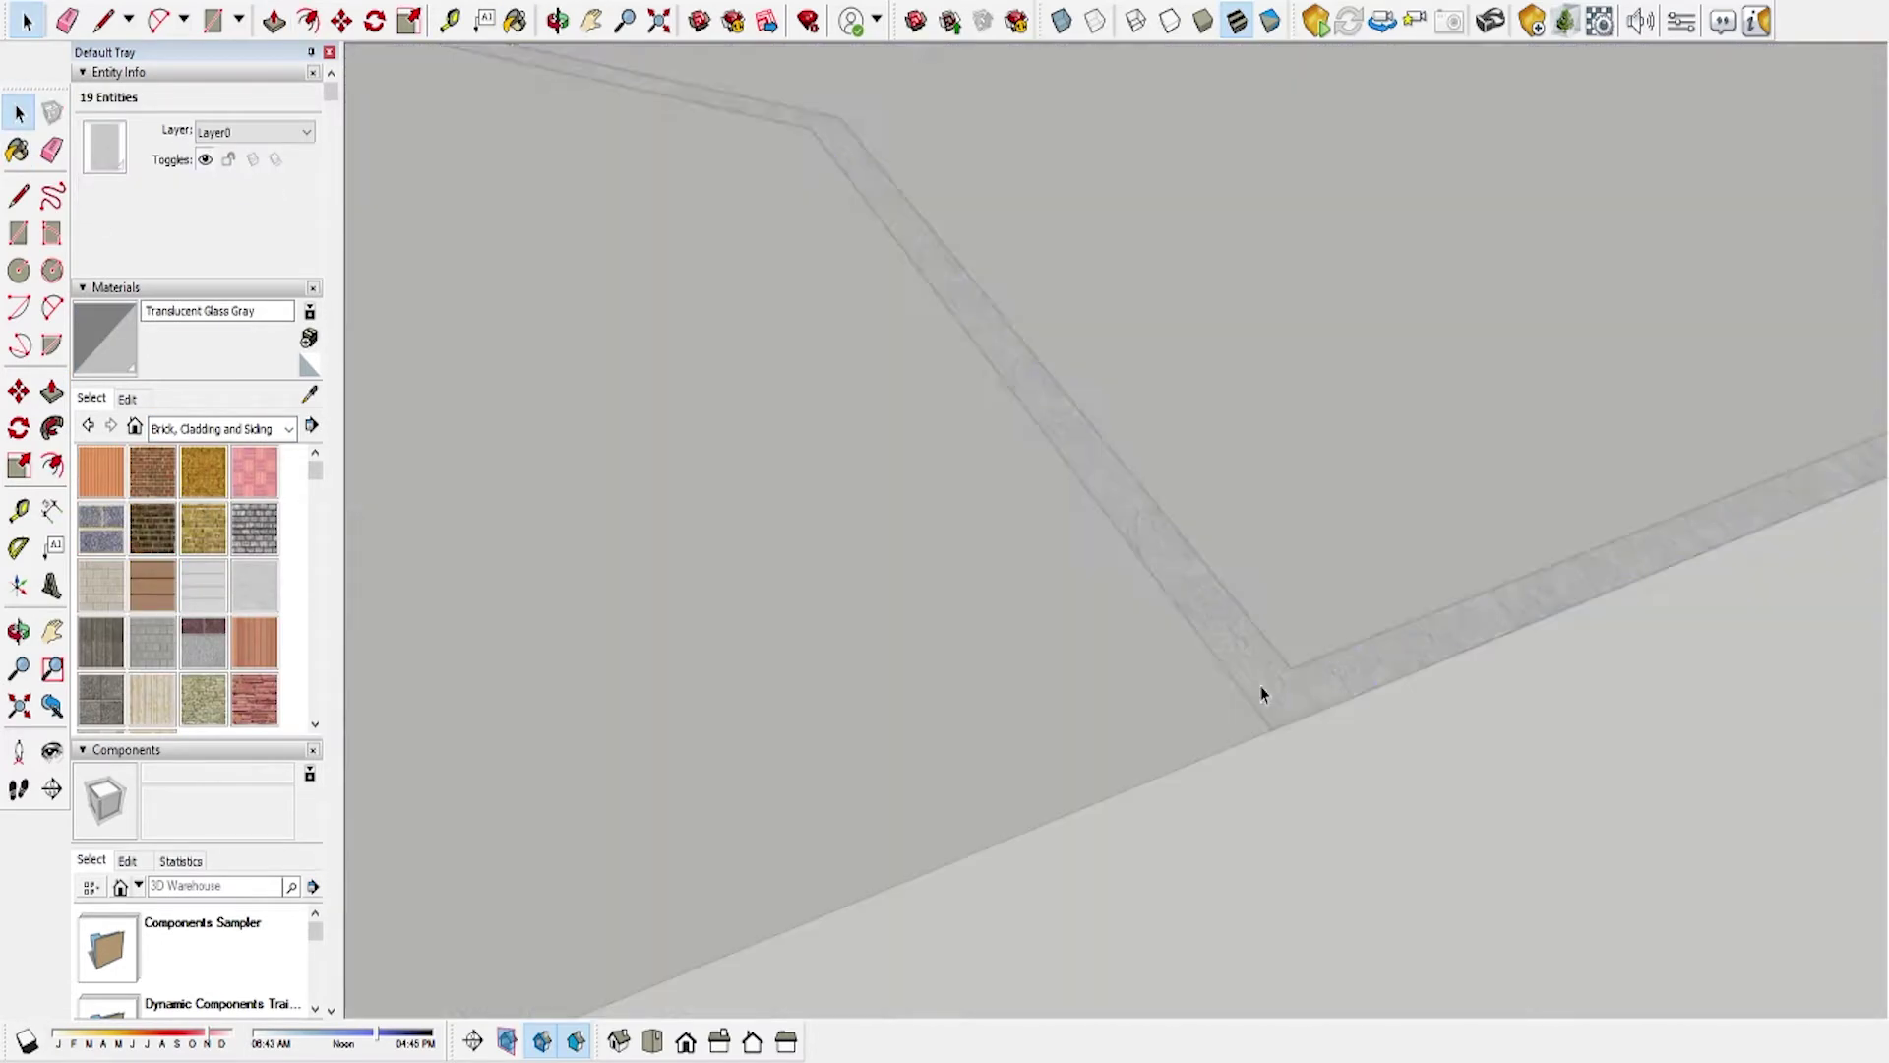
Paint the inset strip with Translucent Glass Gray
scroll(1256, 687, down, 3)
mouse_move(1253, 623)
middle_down()
mouse_move(1223, 540)
mouse_move(758, 476)
mouse_move(675, 269)
mouse_move(1105, 597)
mouse_move(1063, 409)
middle_up()
triple_click(412, 336)
key(b)
click(1172, 519)
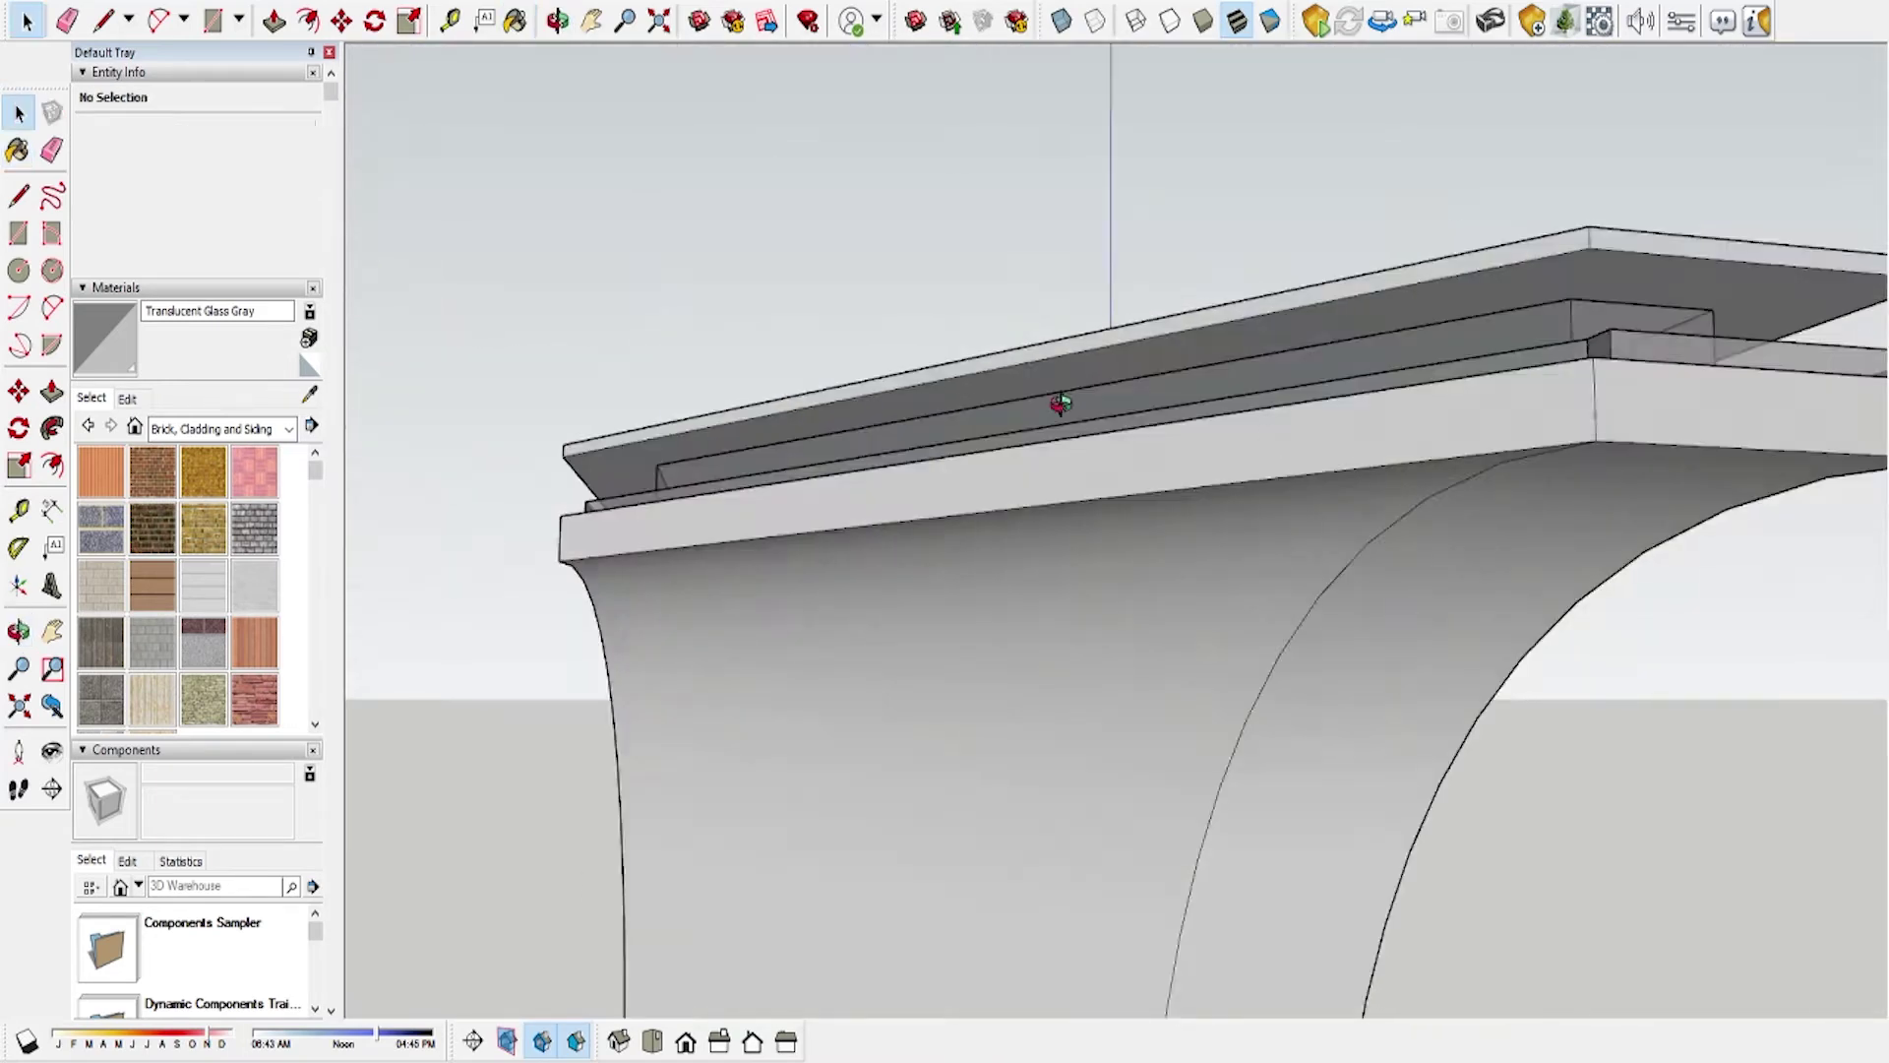
scroll(1063, 410, down, 3)
mouse_move(1585, 434)
middle_down()
mouse_move(1464, 451)
mouse_move(1026, 678)
middle_up()
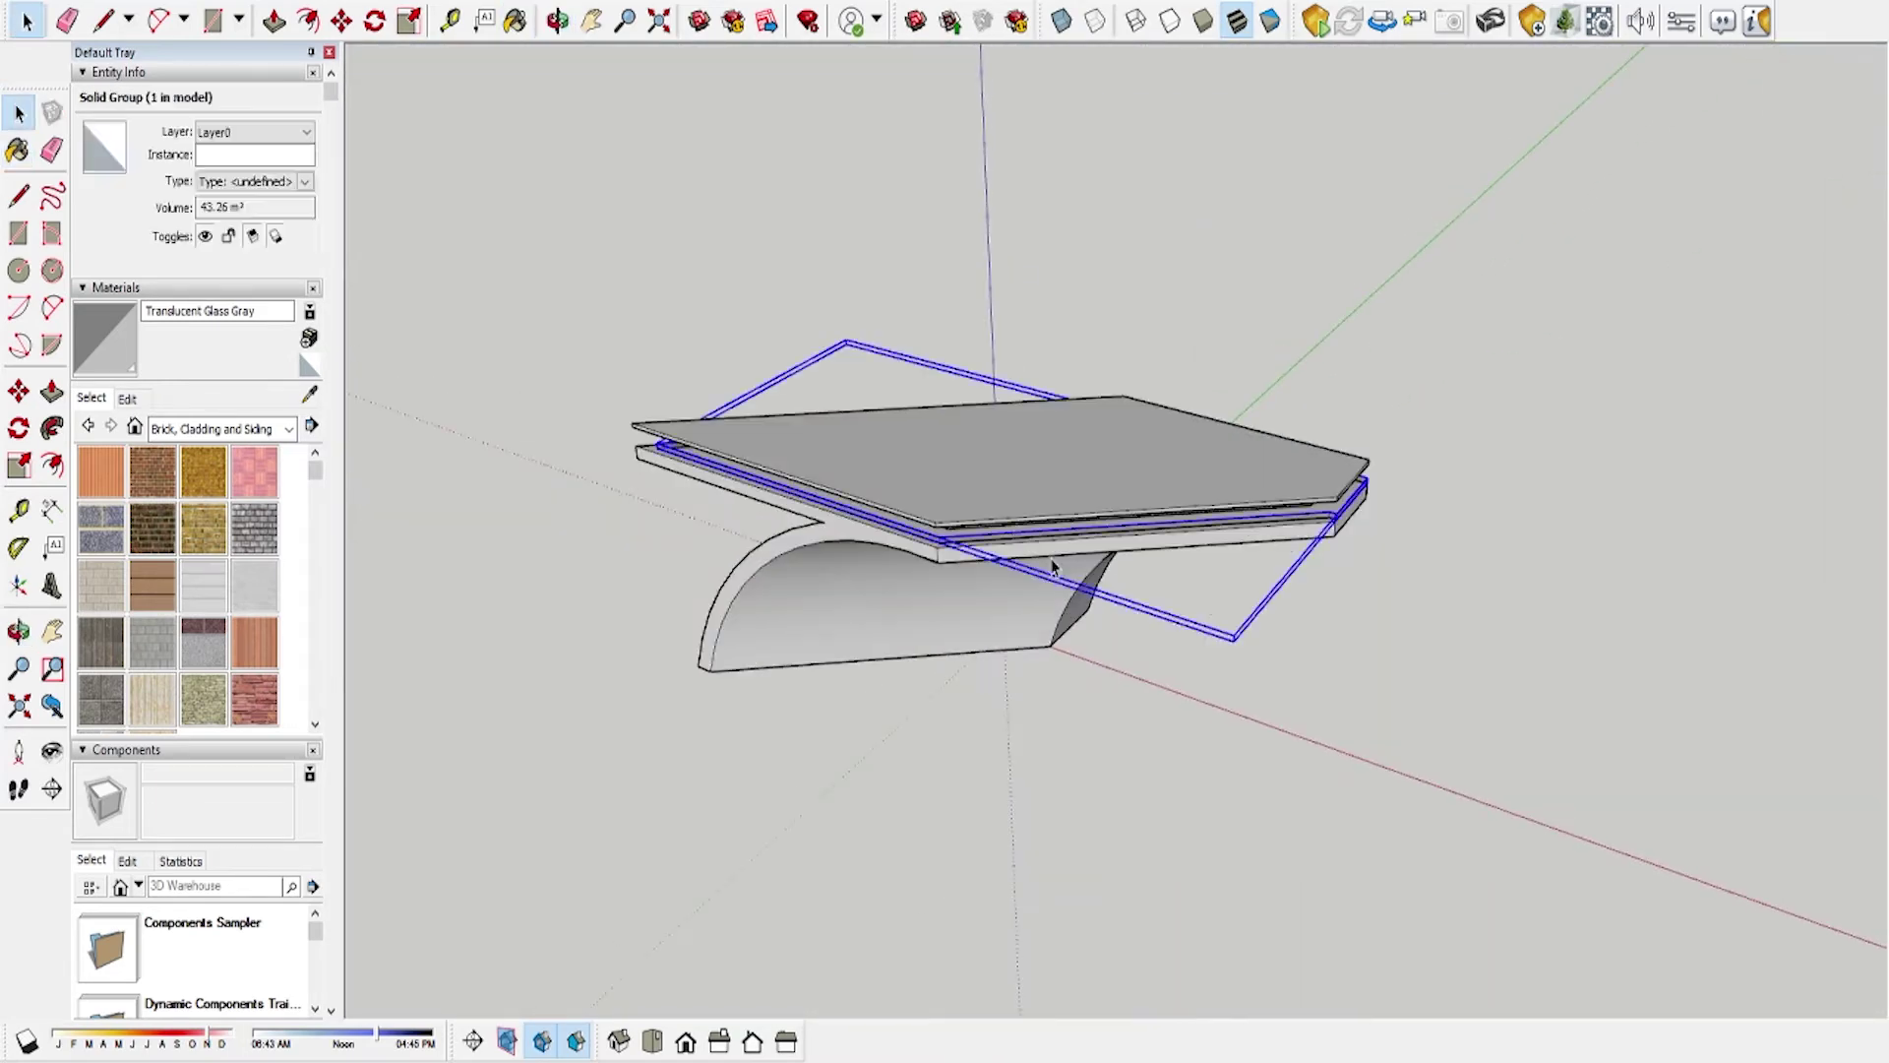
scroll(866, 440, down, 3)
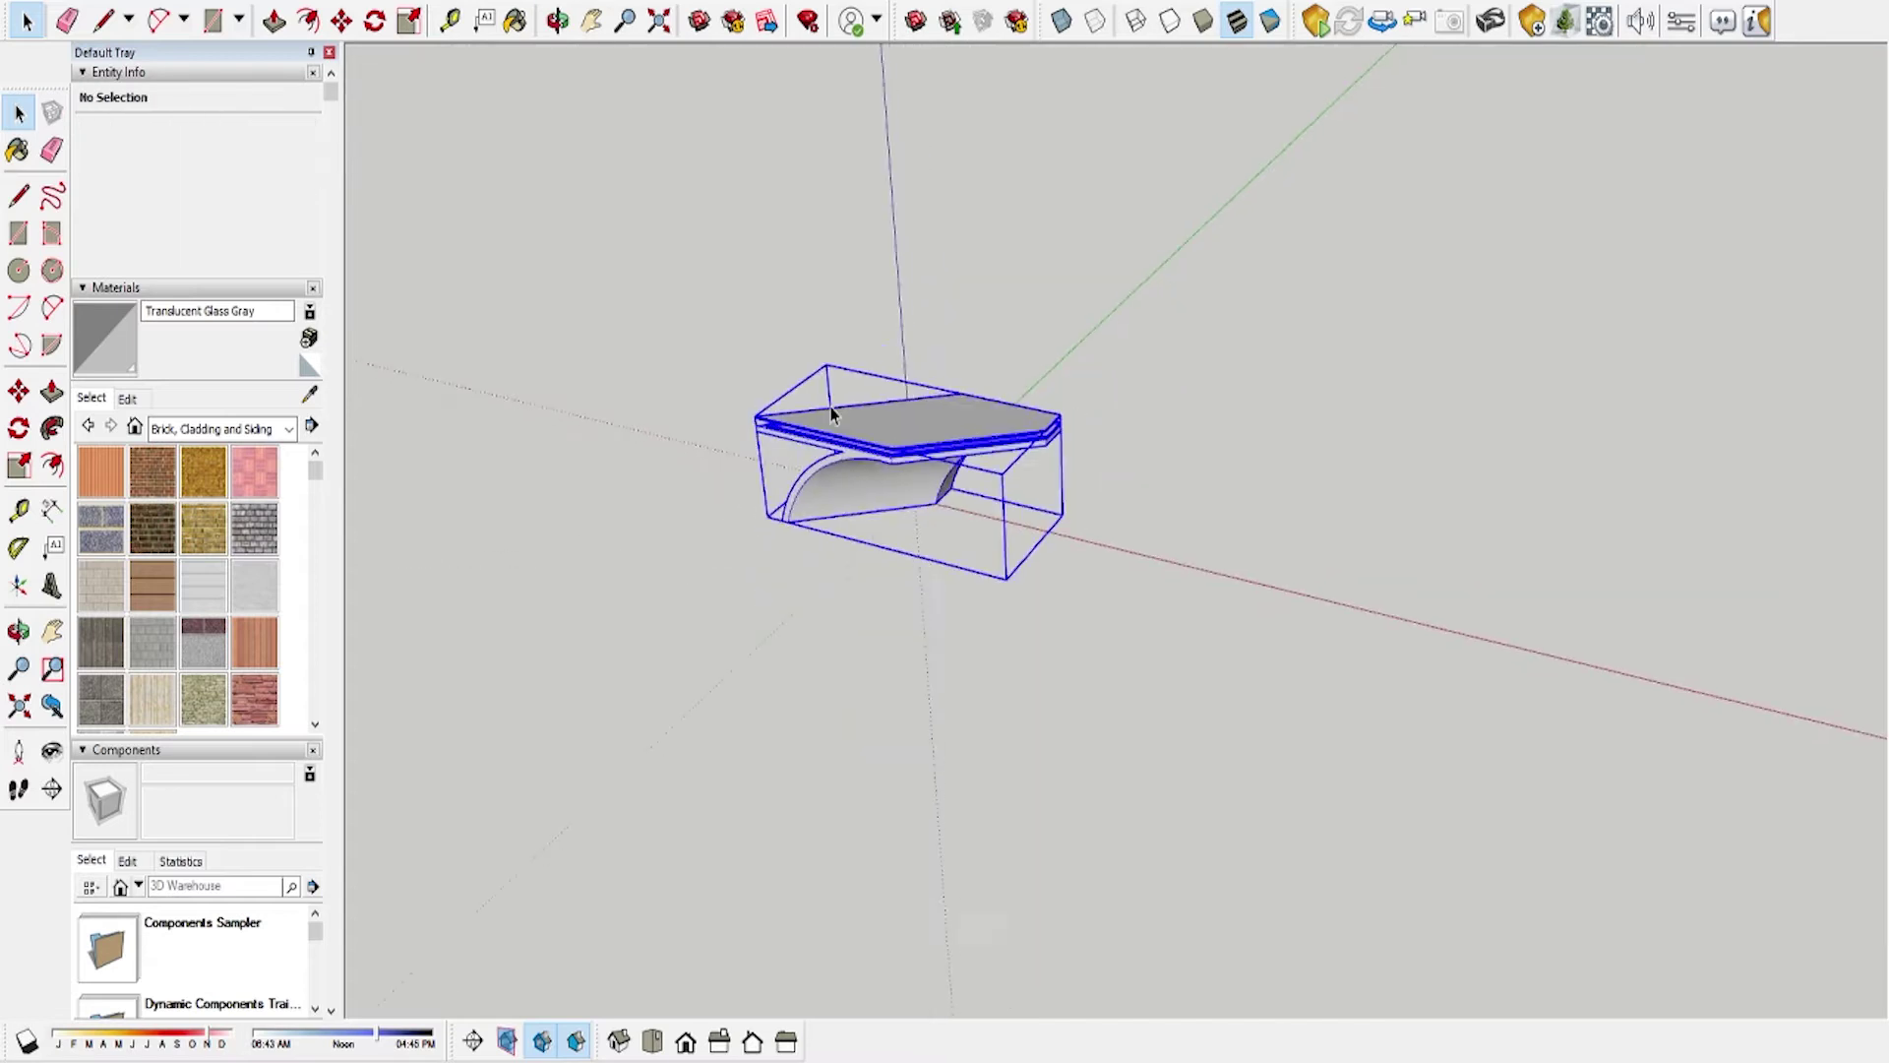
scroll(1013, 436, up, 5)
In Top view, move-copy the canopy into a row beside the original
key(m)
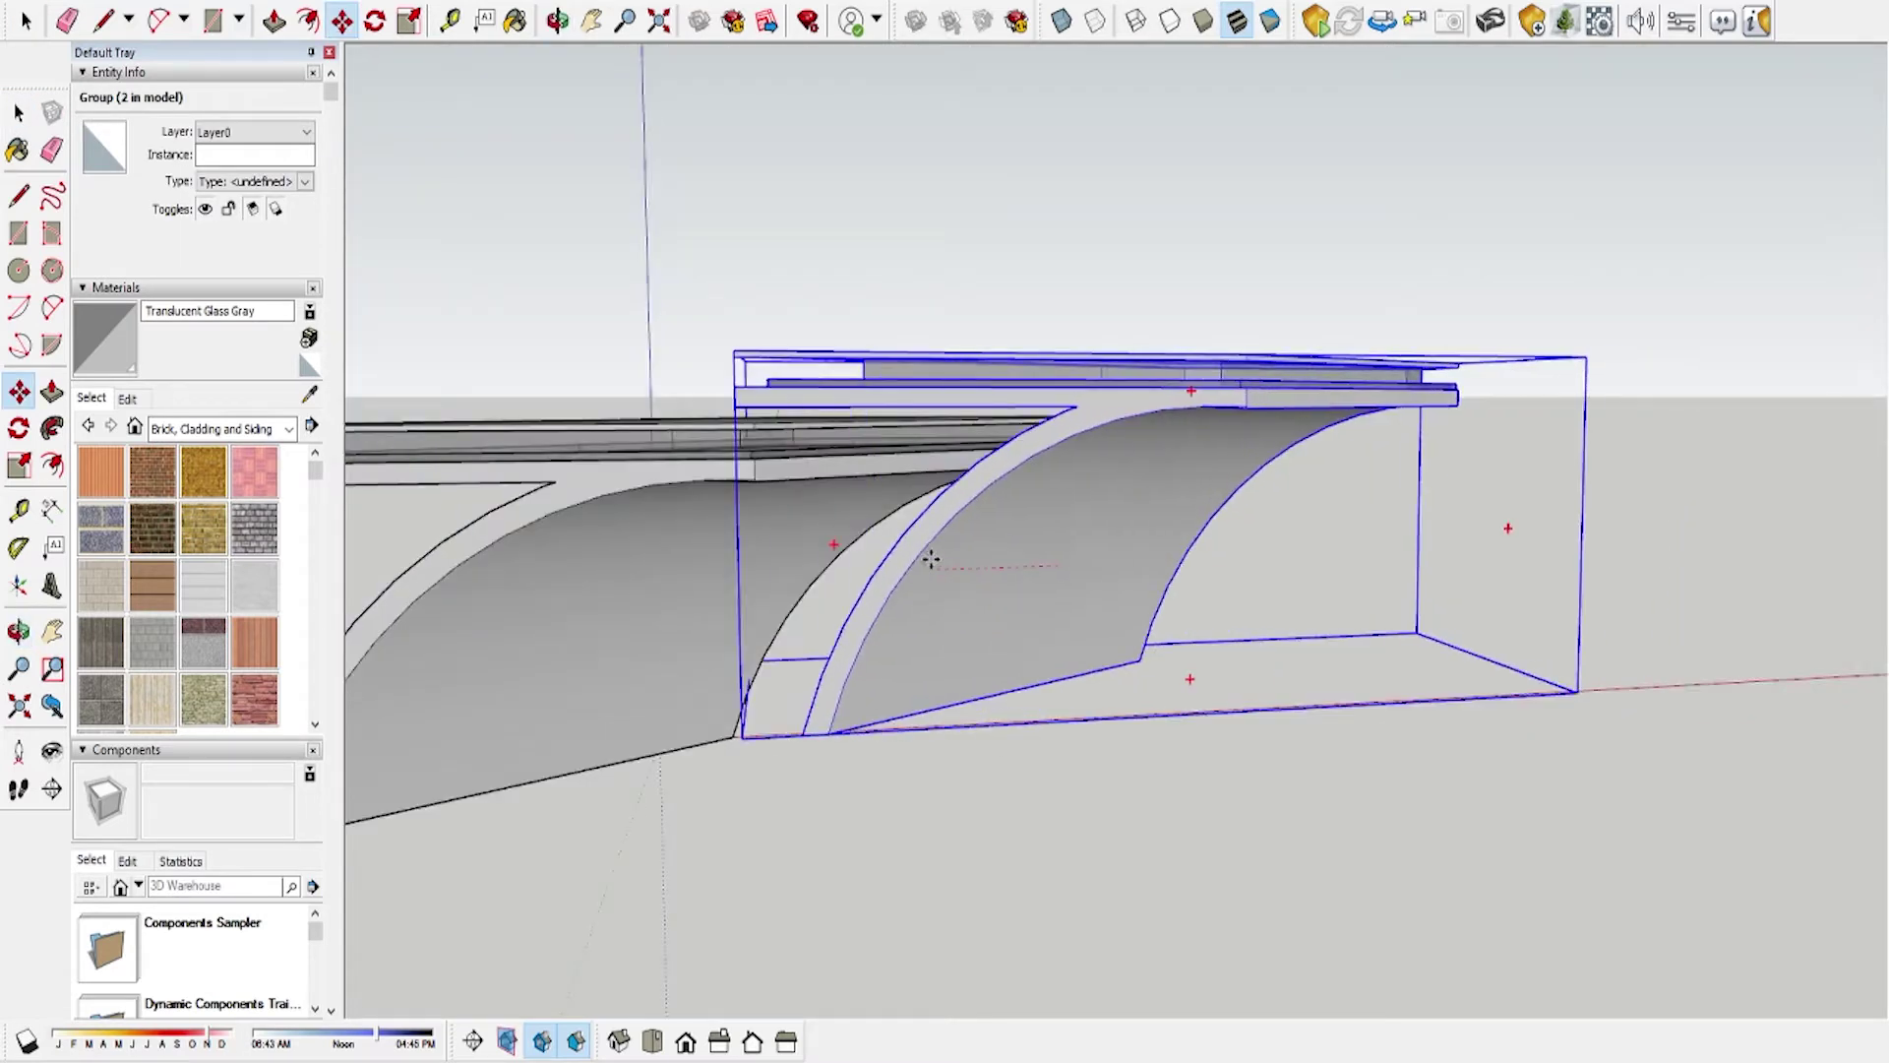
scroll(834, 520, down, 3)
key(space)
click(1429, 515)
key(F2)
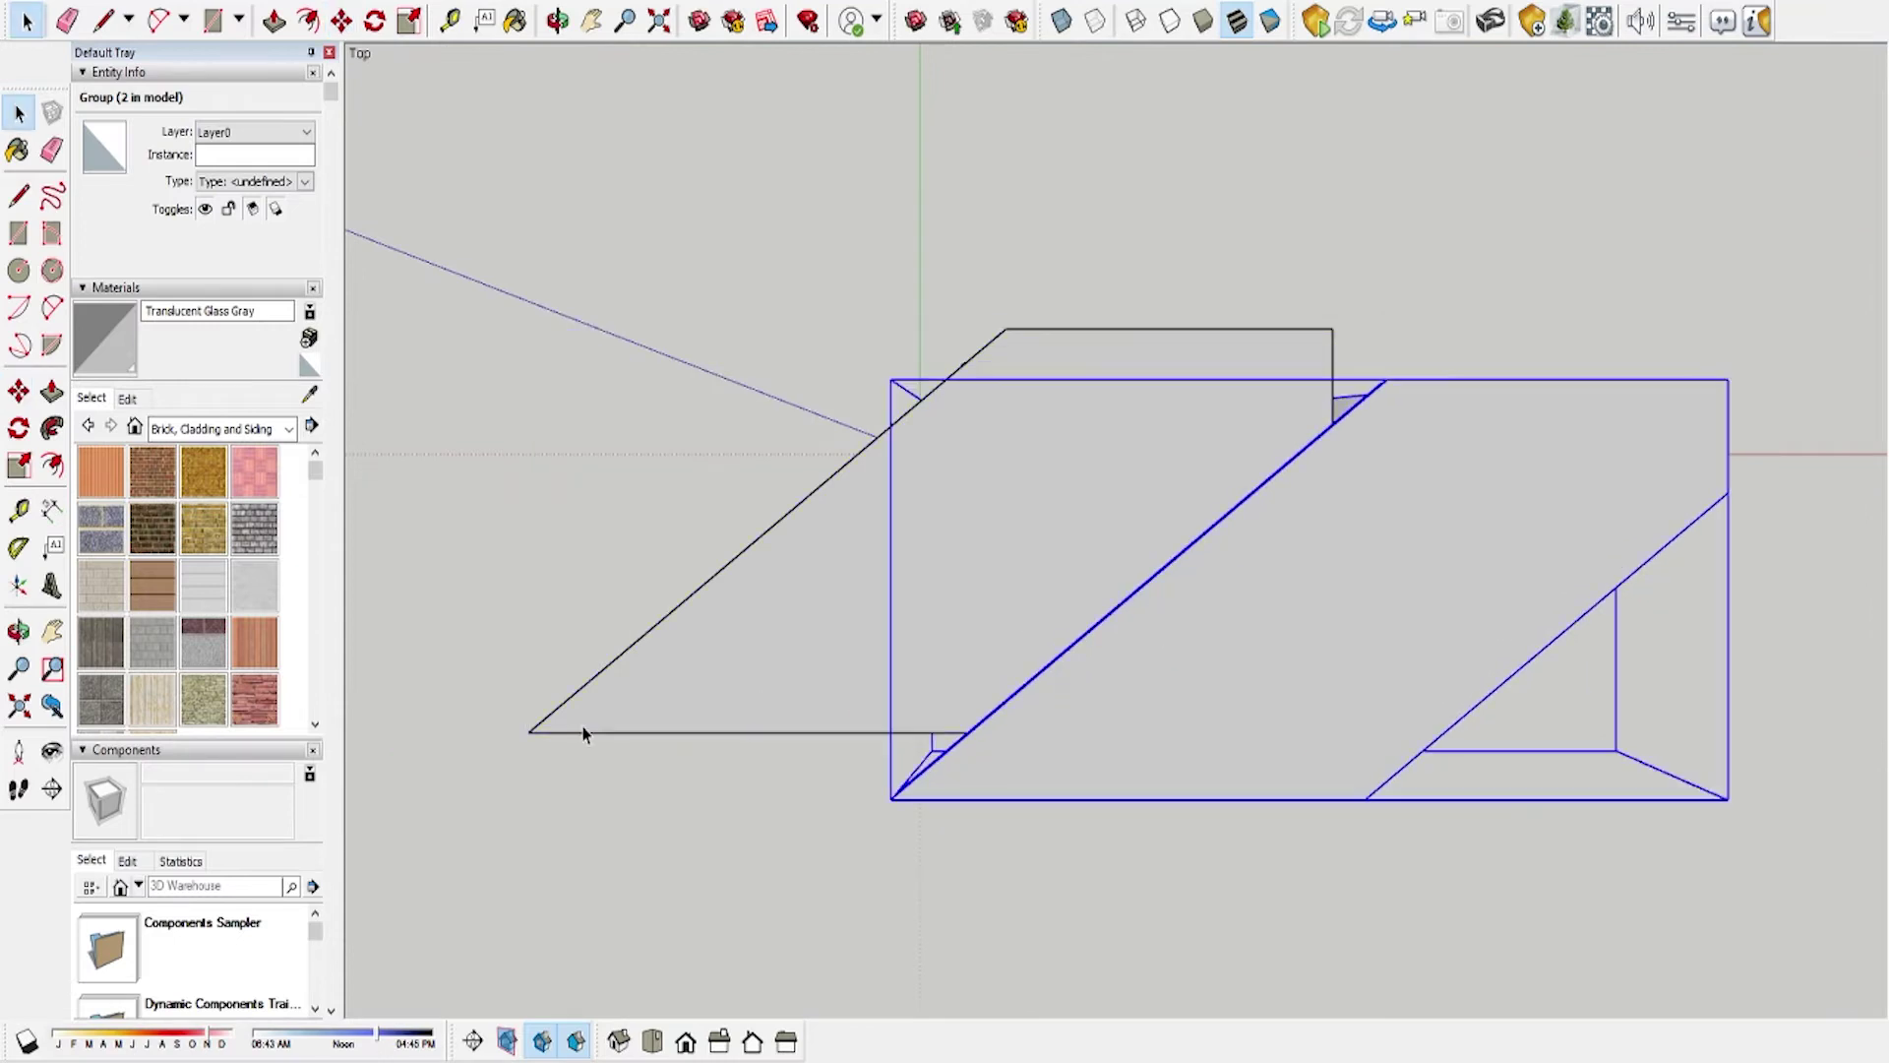
drag(980, 690, 980, 414)
scroll(979, 413, up, 3)
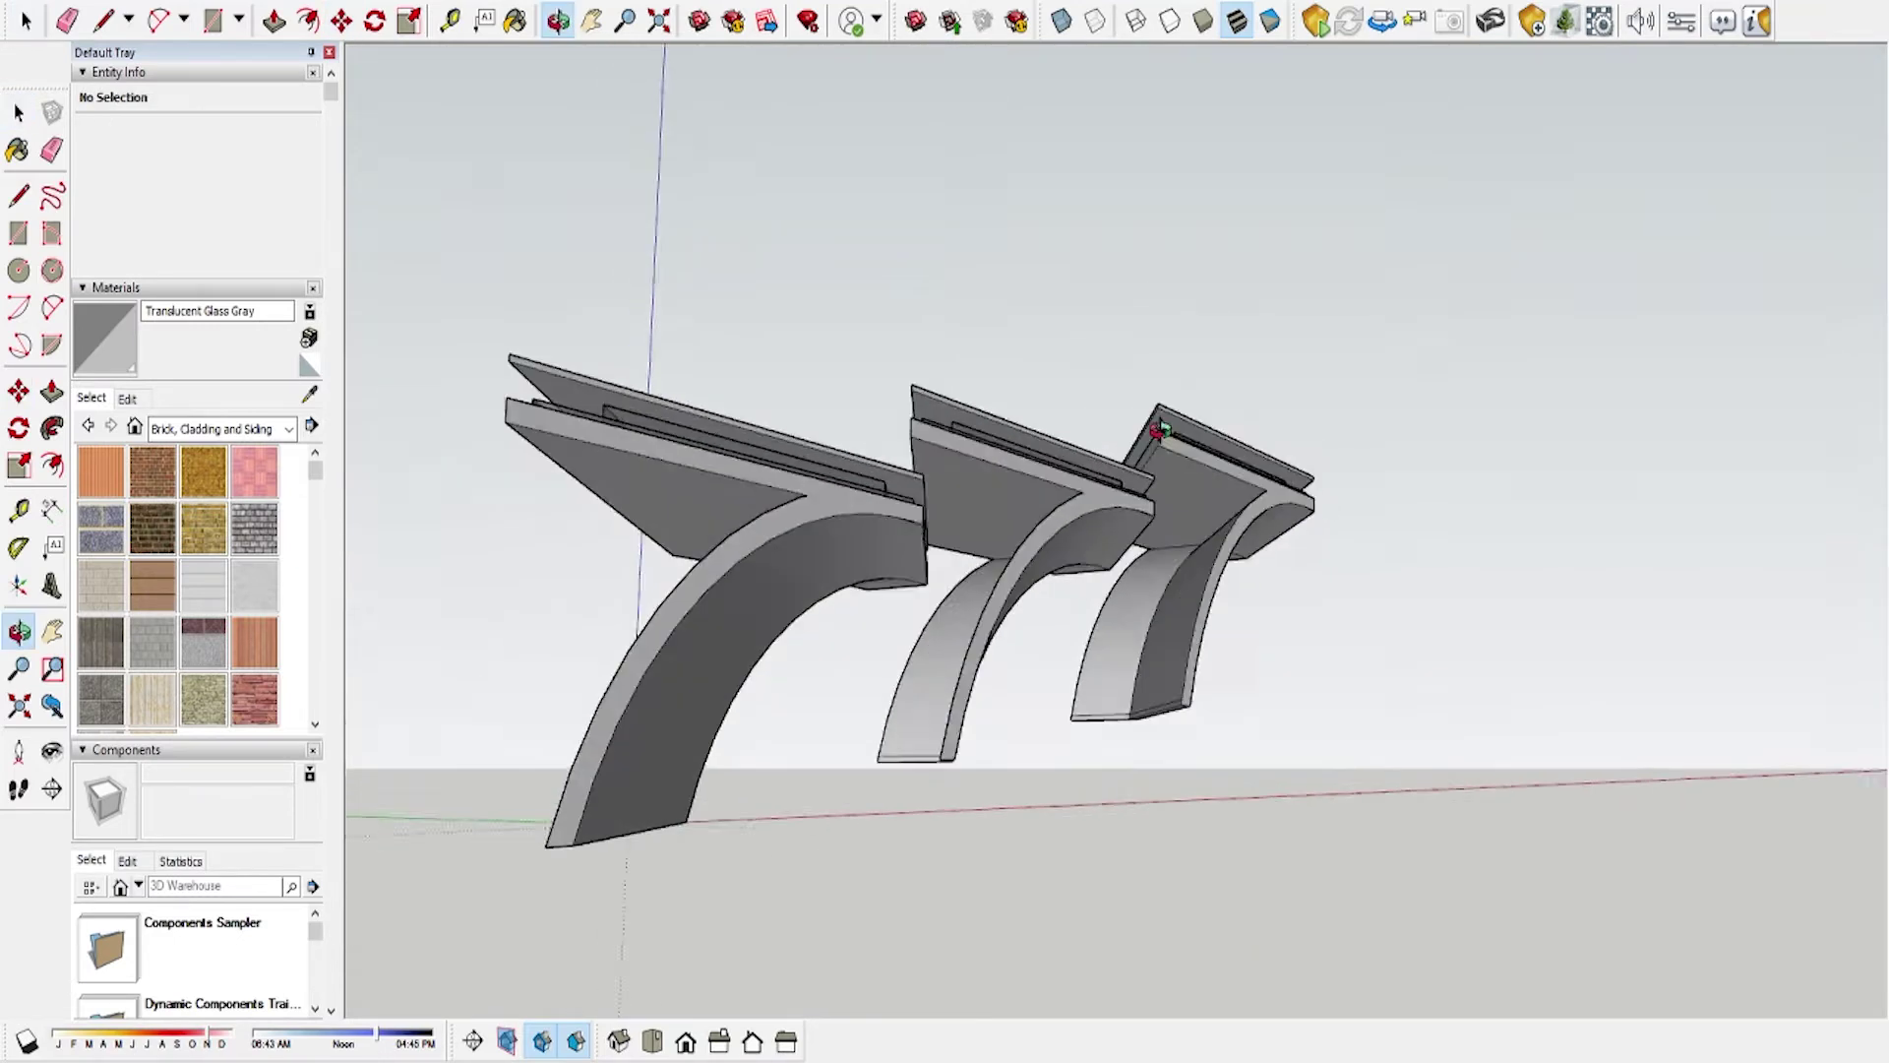
scroll(928, 603, down, 4)
Check the row of canopies from Front view and a lower angle
key(space)
key(F3)
scroll(1116, 727, up, 4)
mouse_move(1116, 726)
middle_down()
mouse_move(662, 718)
mouse_move(1089, 561)
mouse_move(758, 410)
mouse_move(1002, 471)
mouse_move(877, 653)
middle_up()
scroll(877, 654, up, 3)
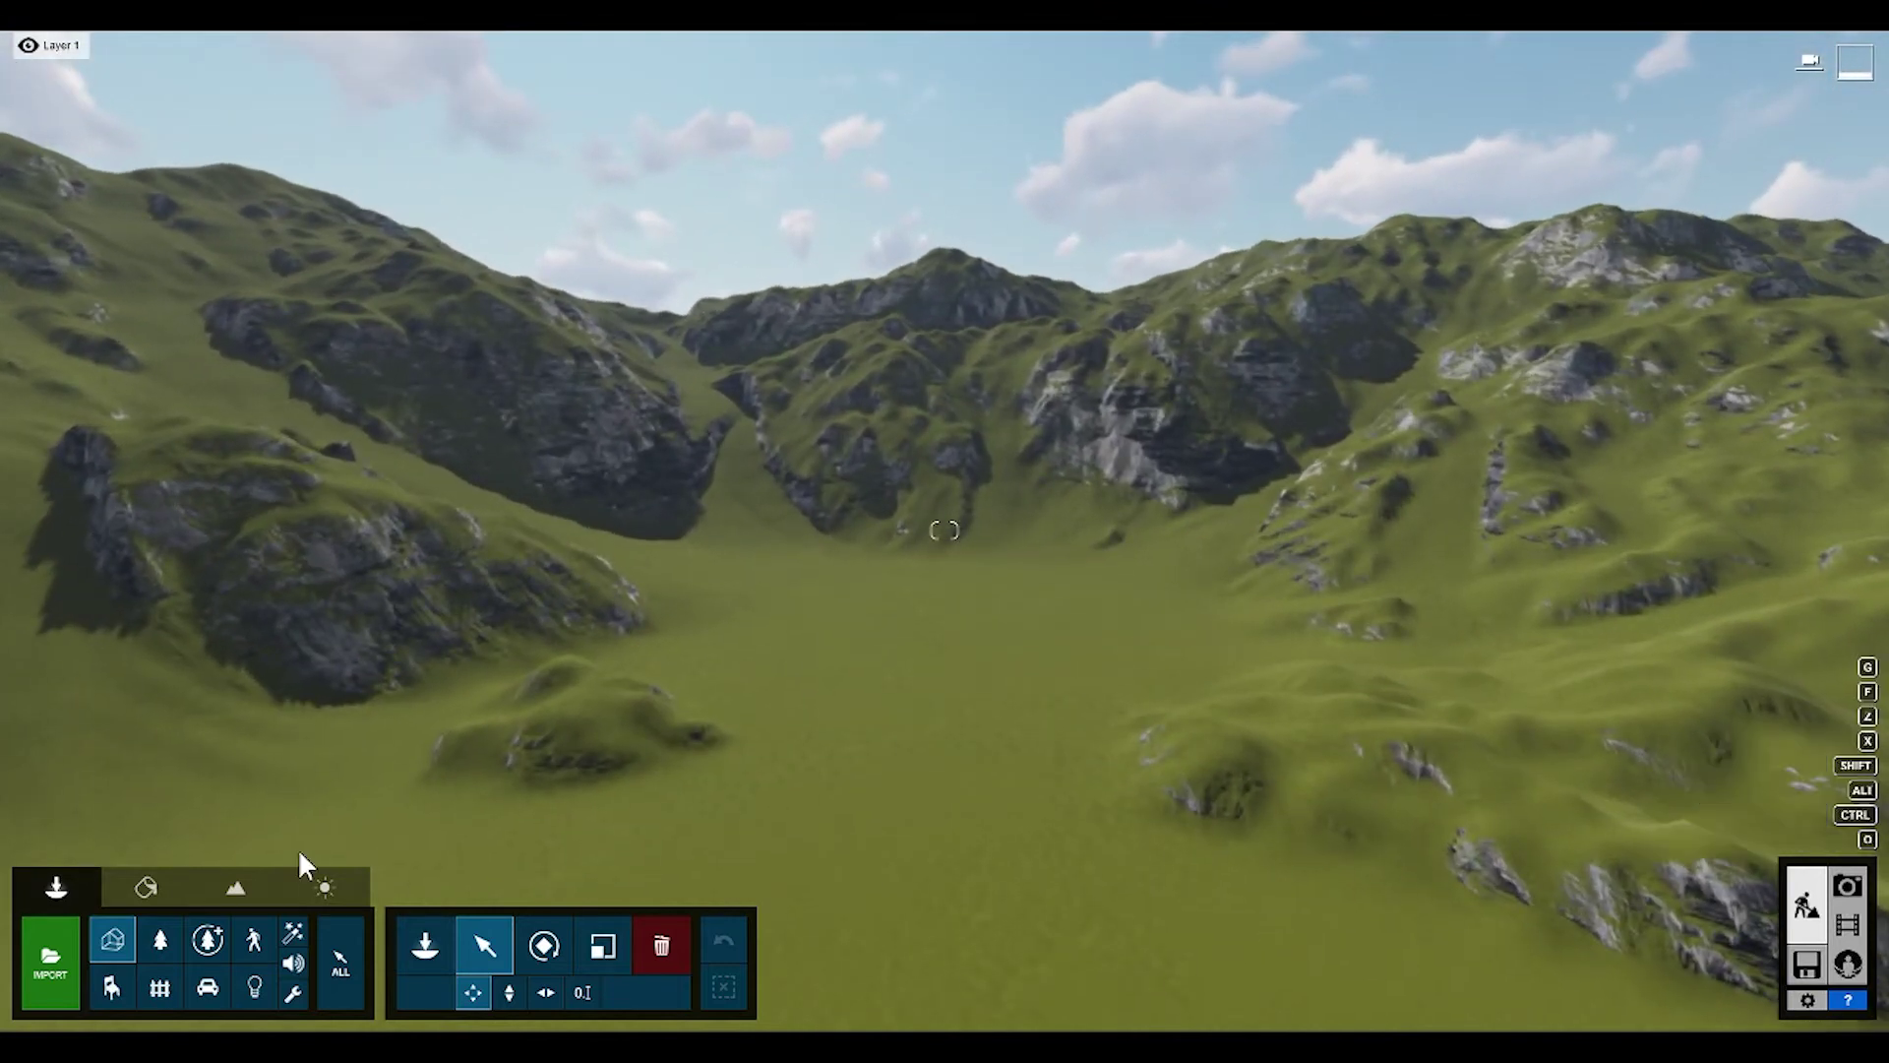
Apply the rocky mountain landscape preset
click(258, 886)
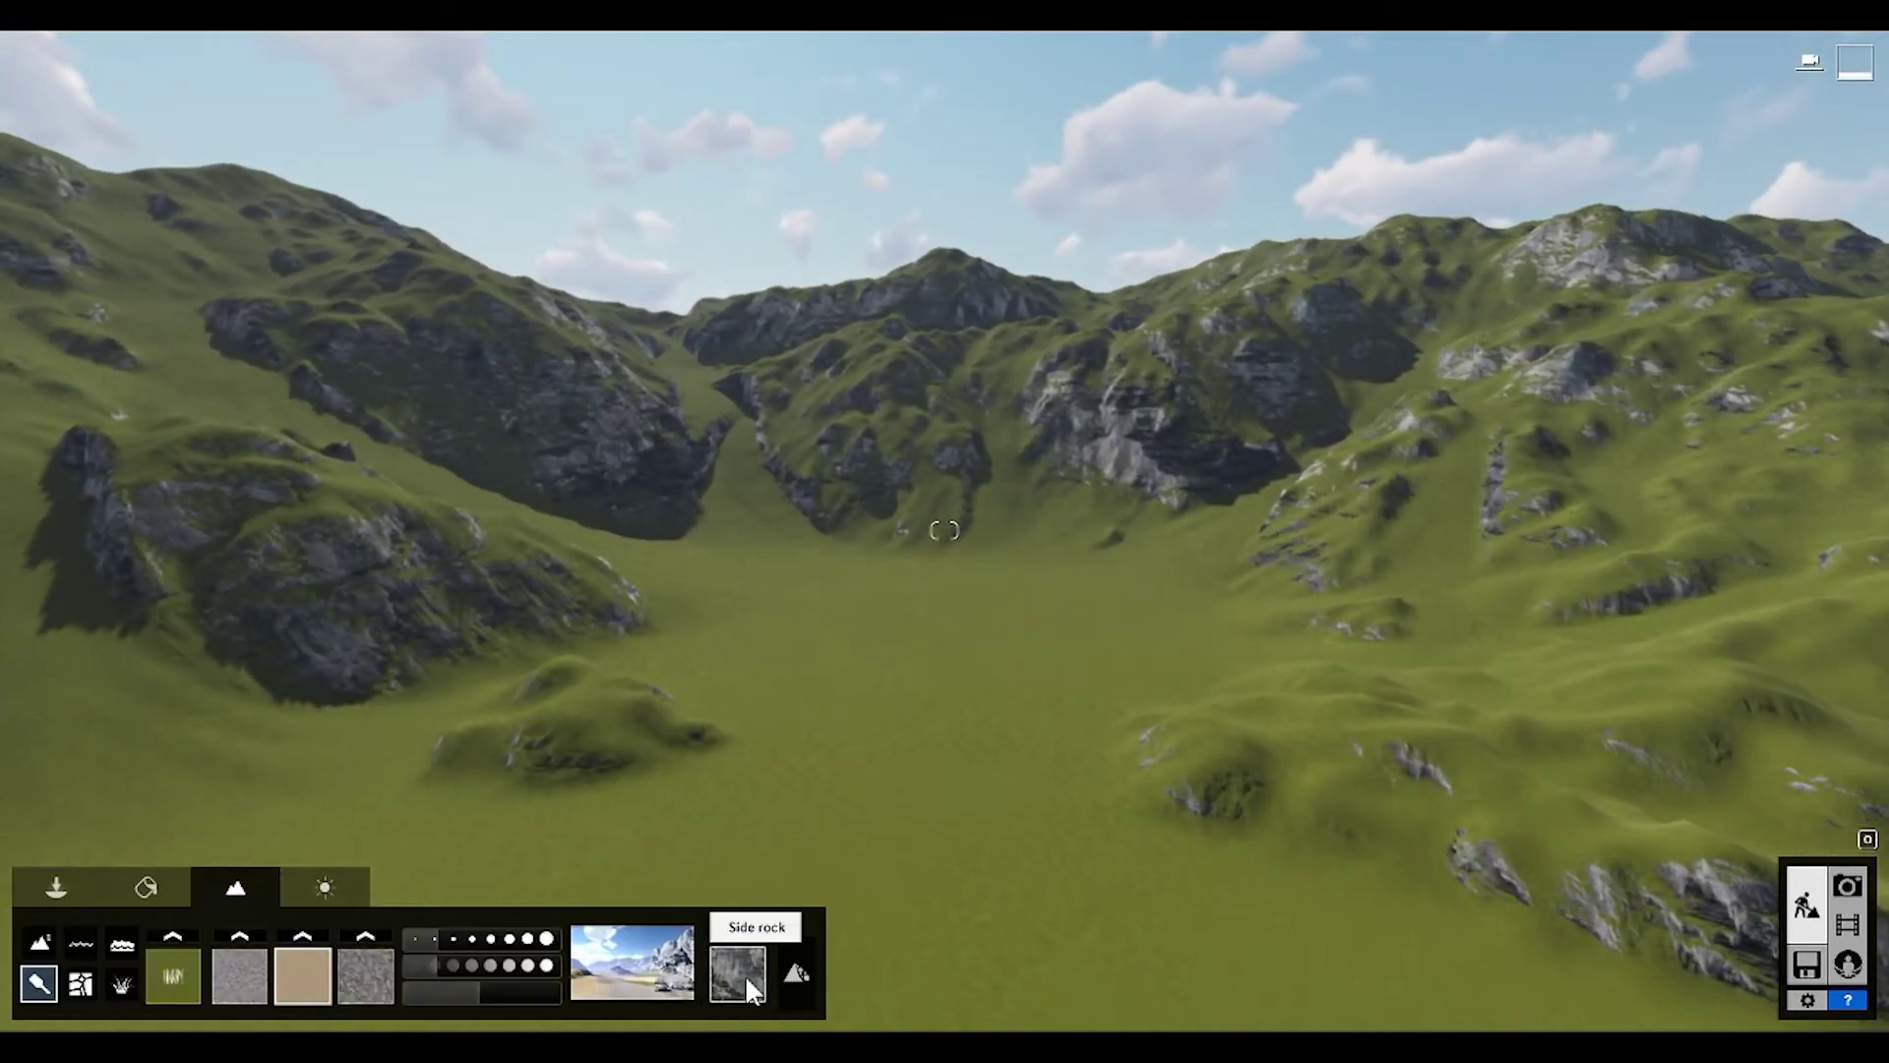
click(659, 970)
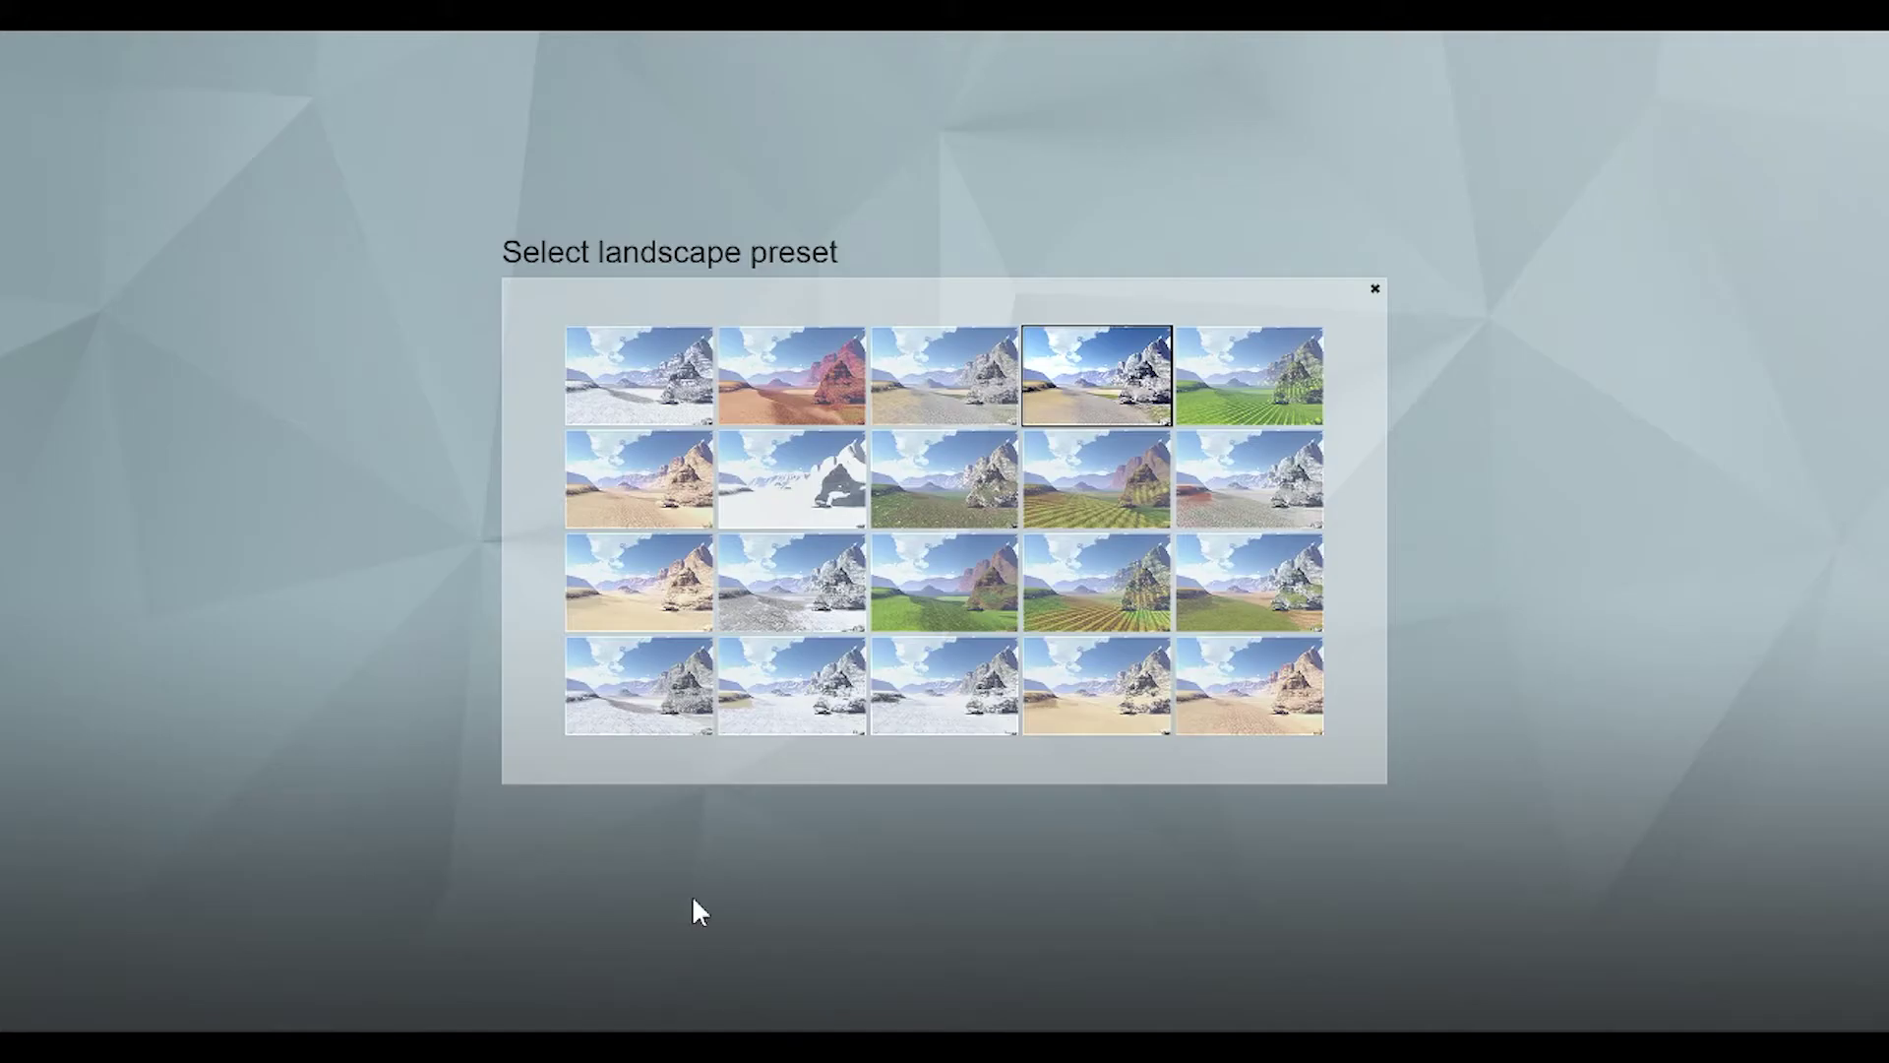
click(968, 405)
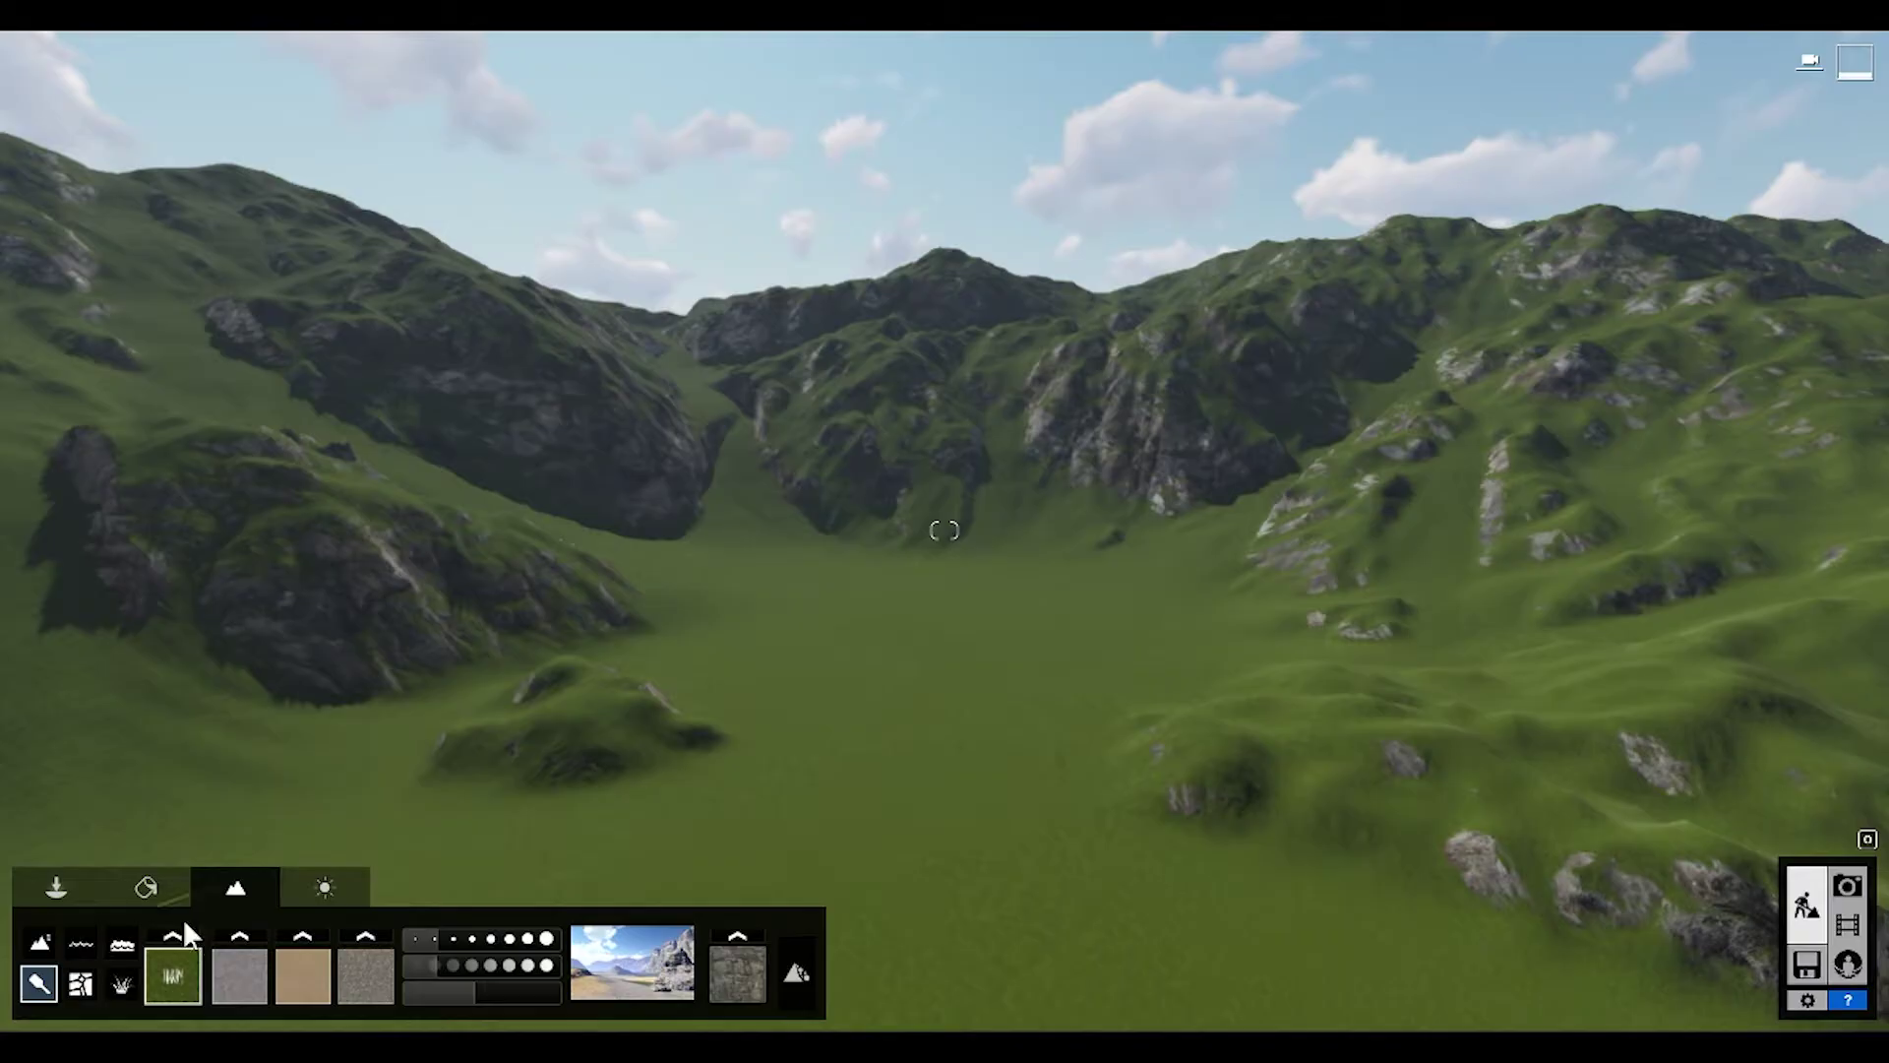
Replace the grass terrain texture with a grey rock texture
click(173, 974)
click(791, 628)
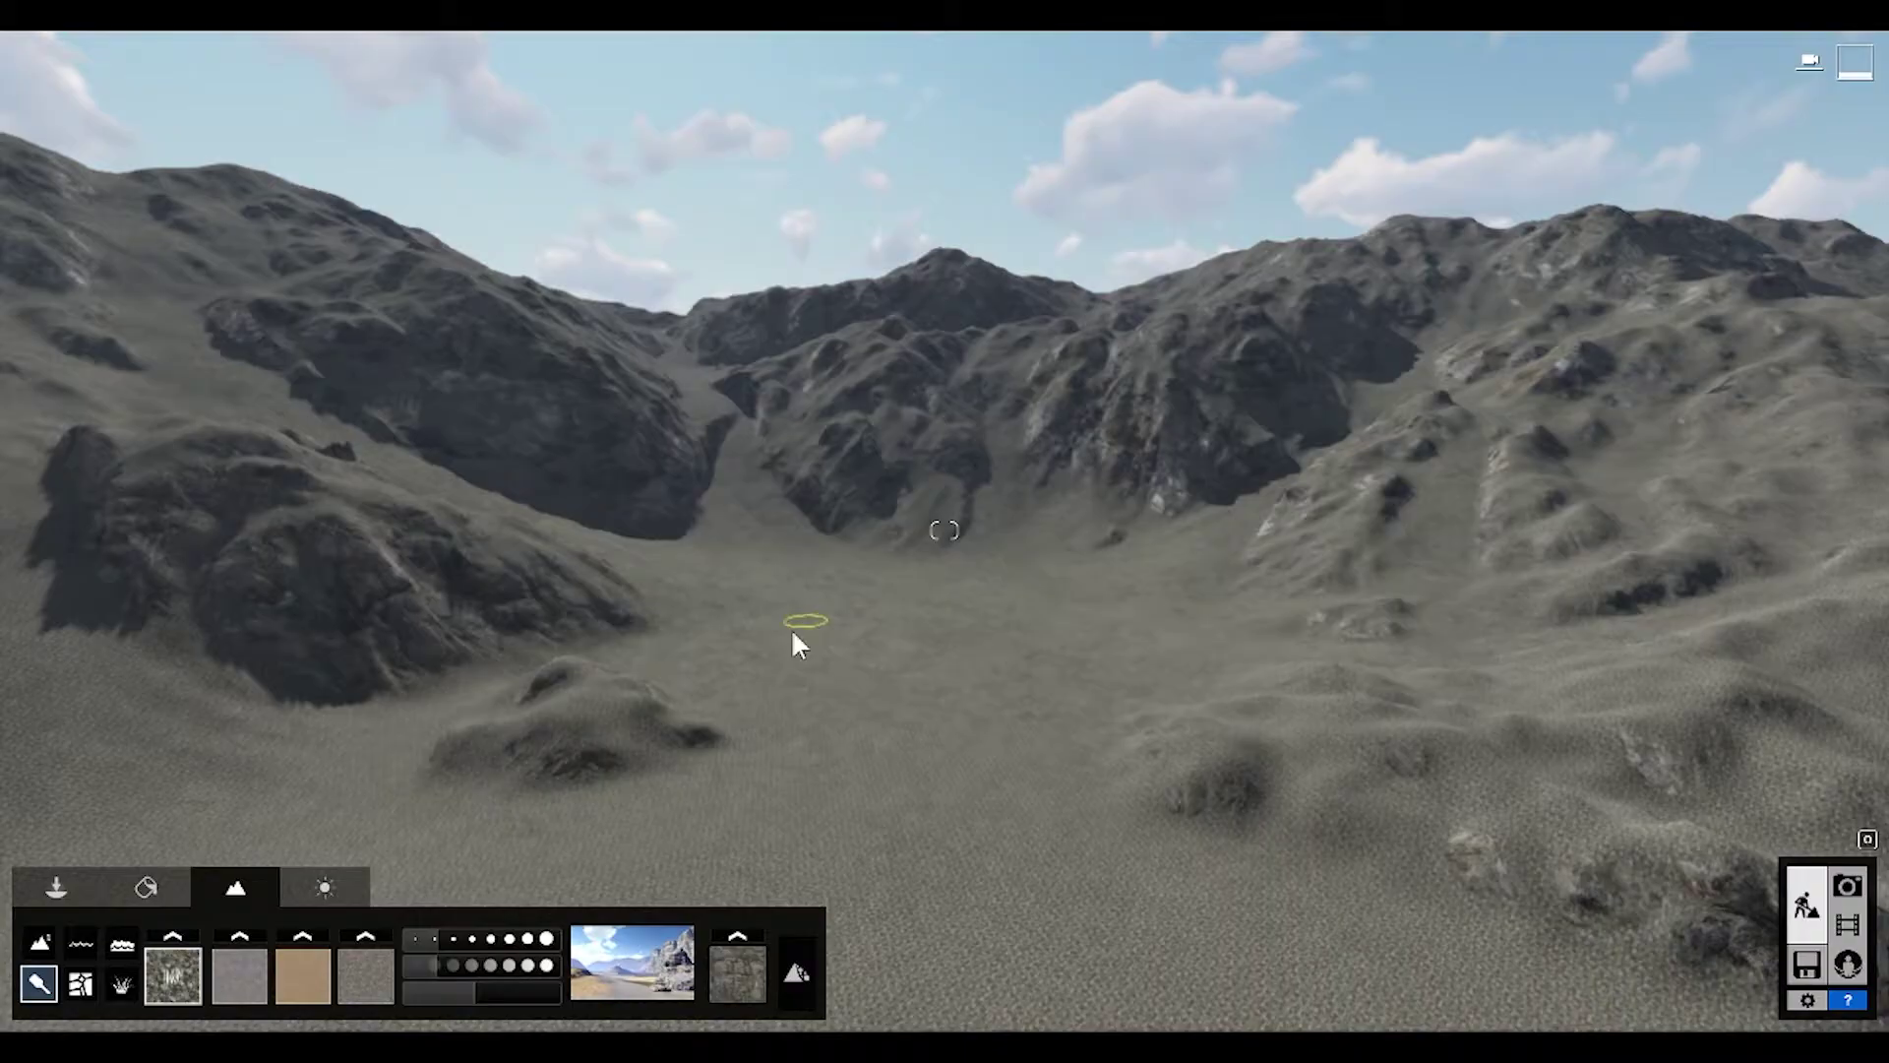
click(172, 974)
click(1313, 599)
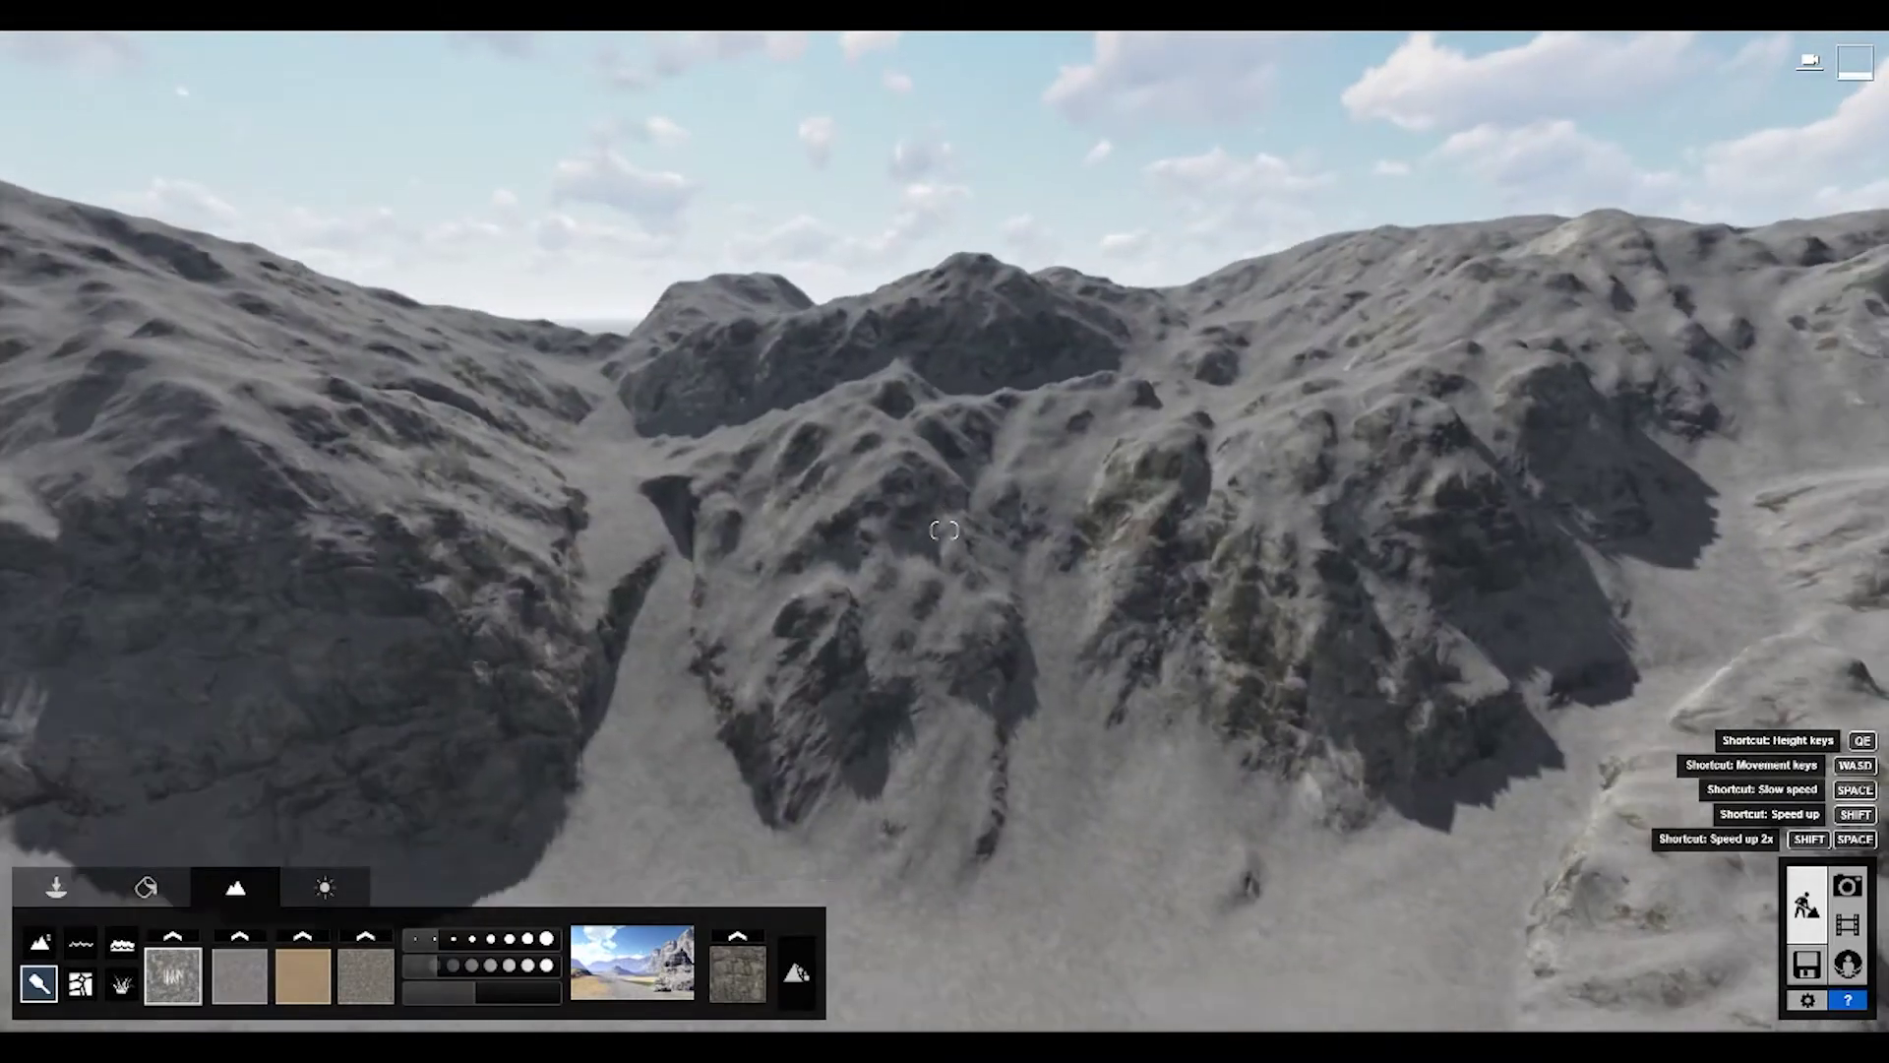
click(56, 887)
click(112, 939)
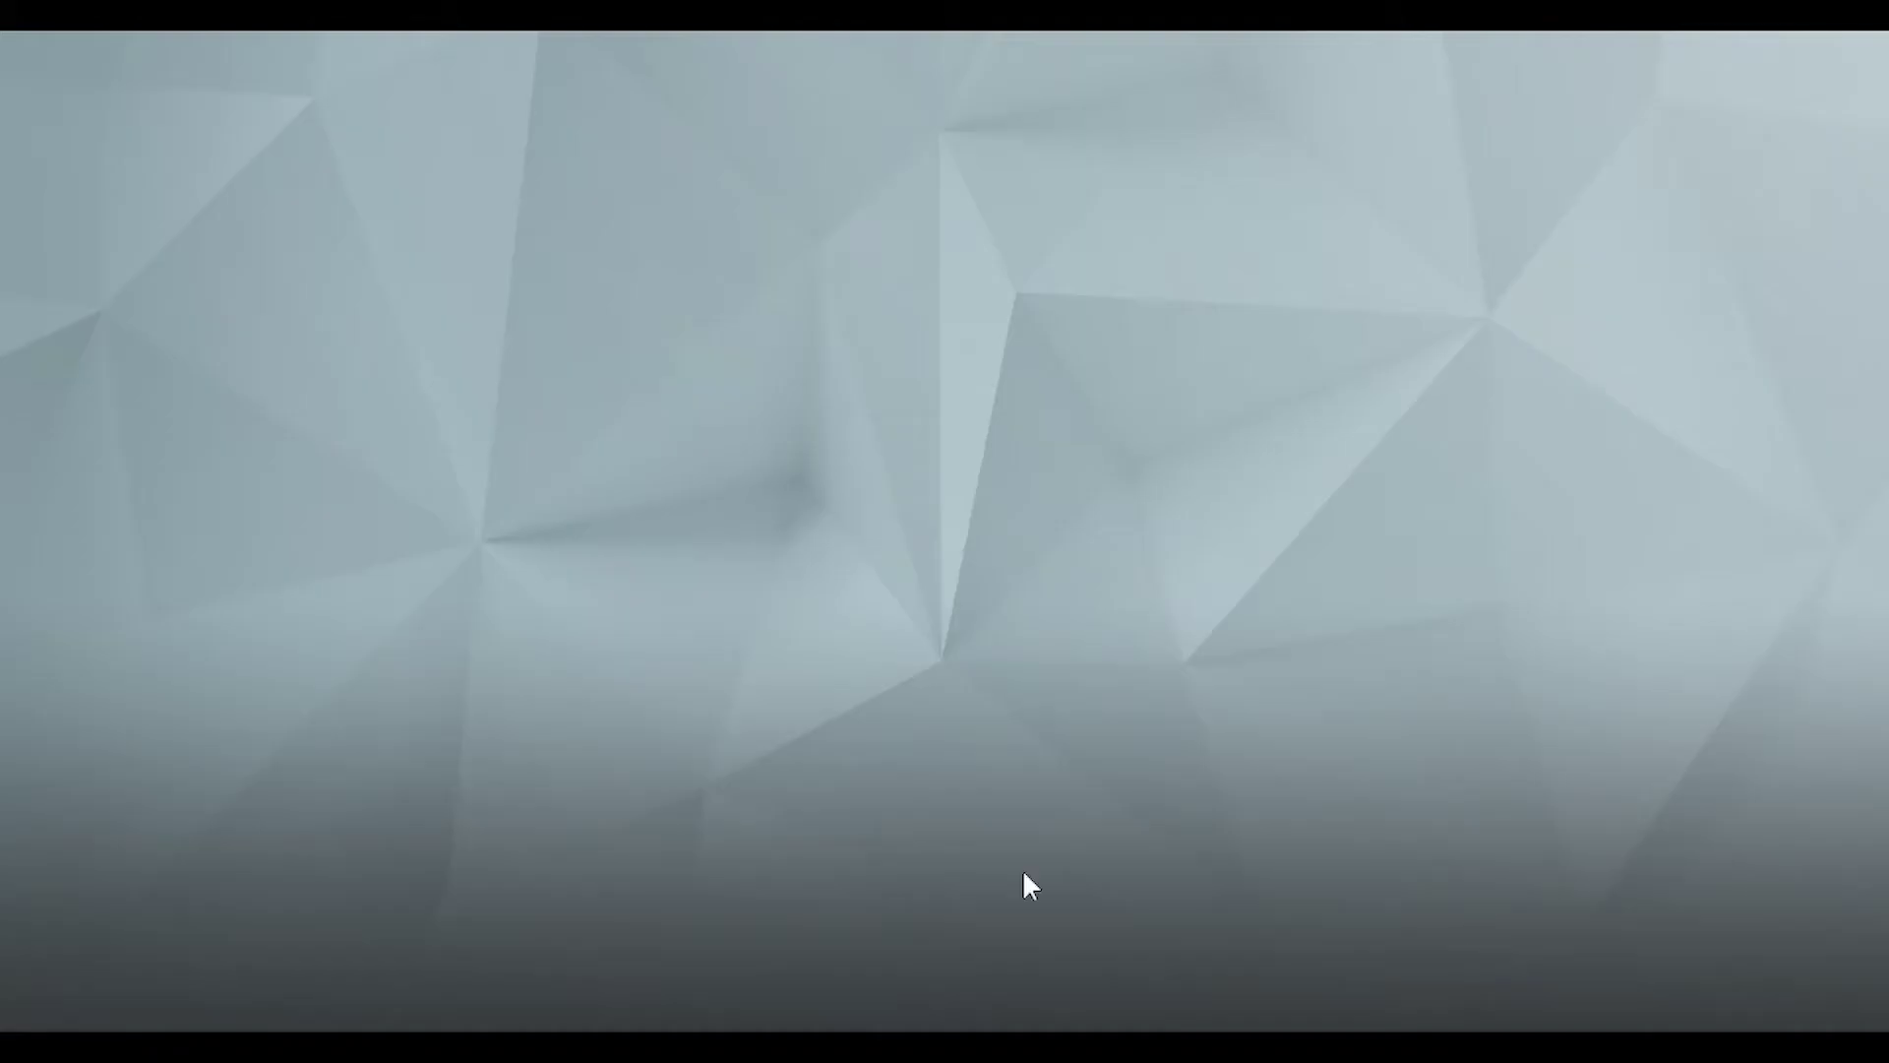
Place the imported canopy model on the mountain and lower it into the rocky terrain
click(1231, 729)
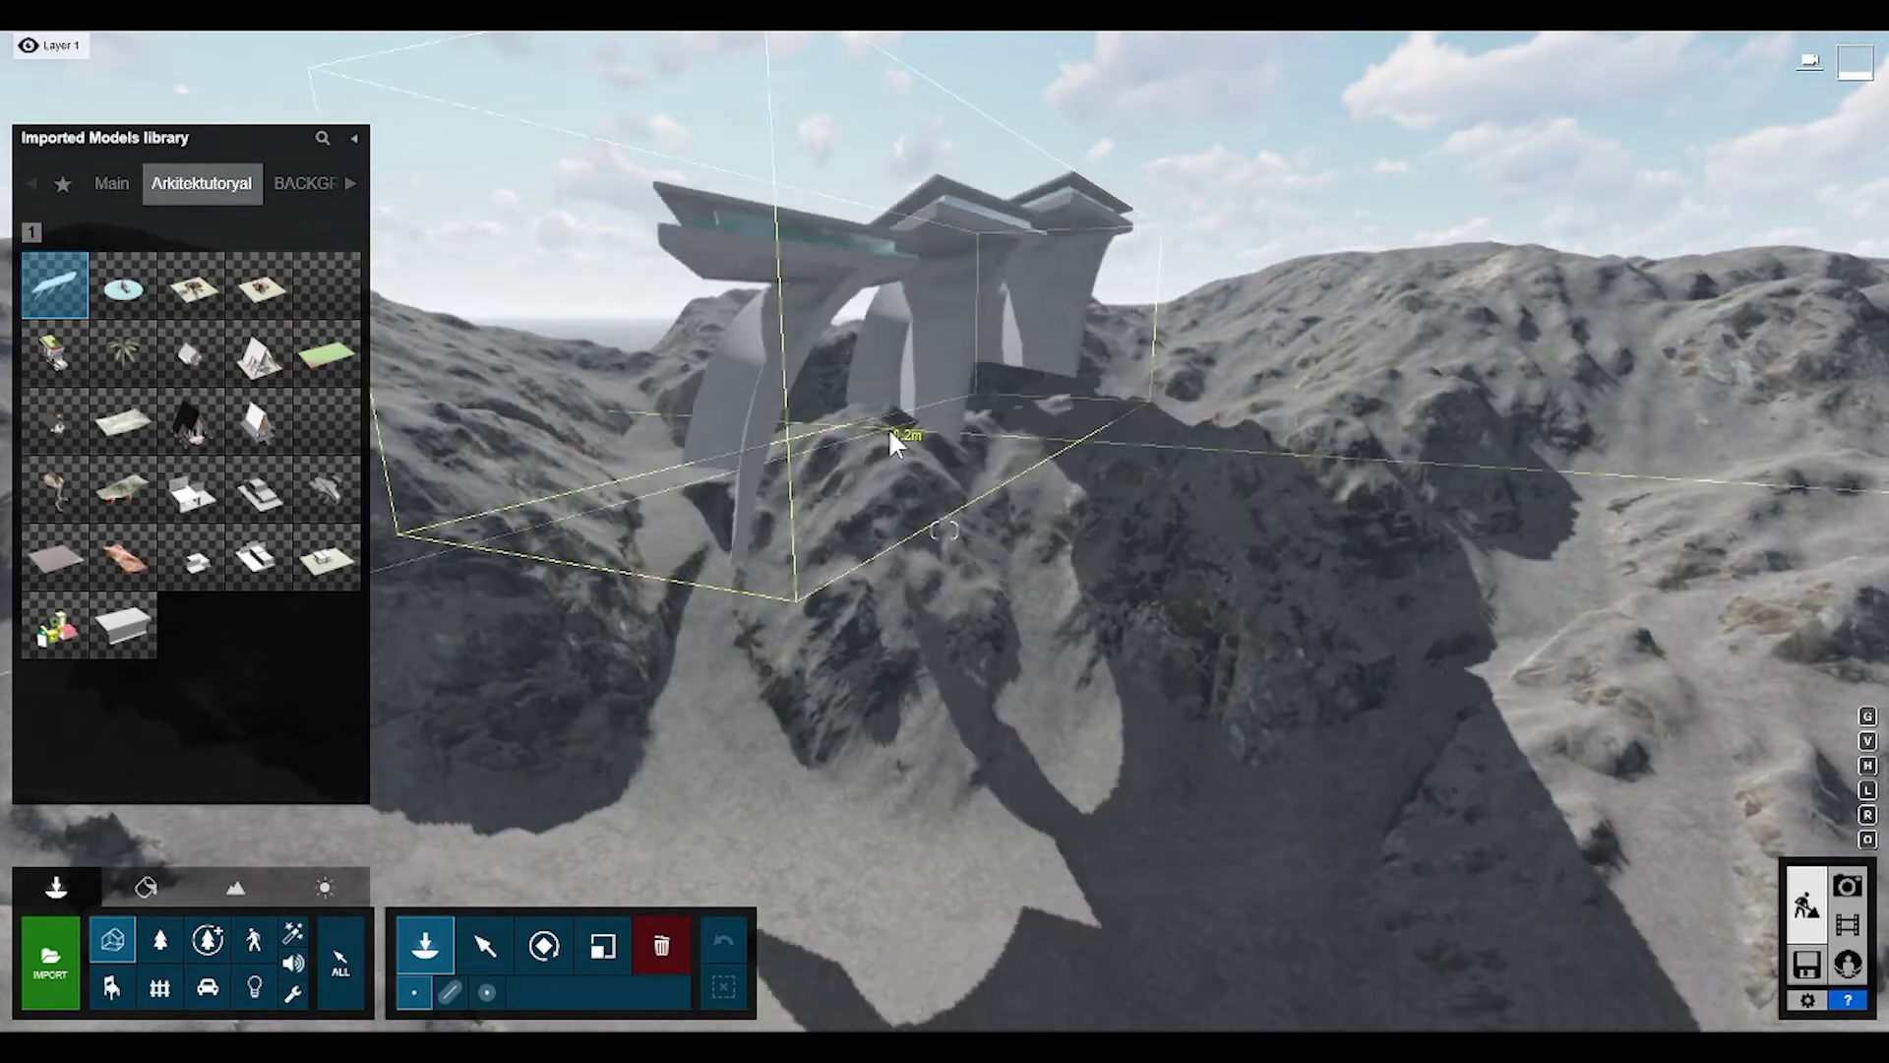
click(890, 433)
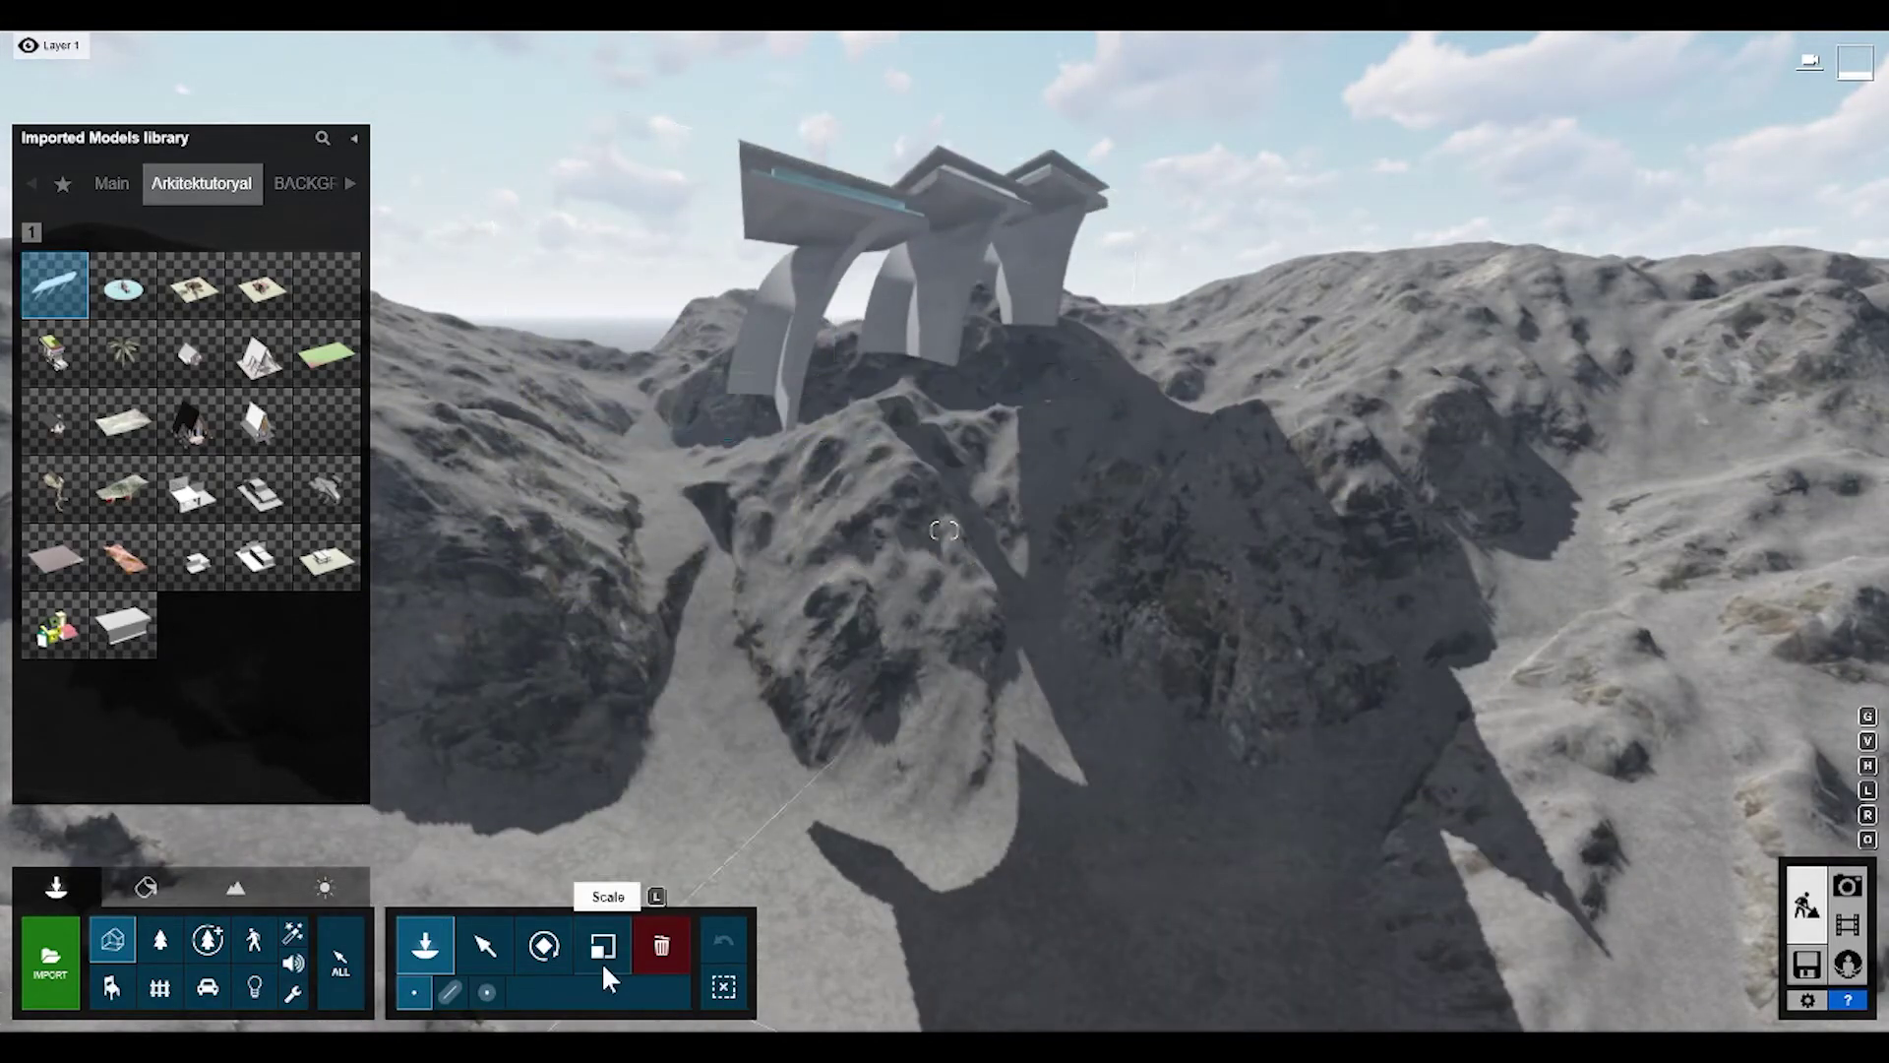
click(543, 944)
right_drag(502, 477, 946, 632)
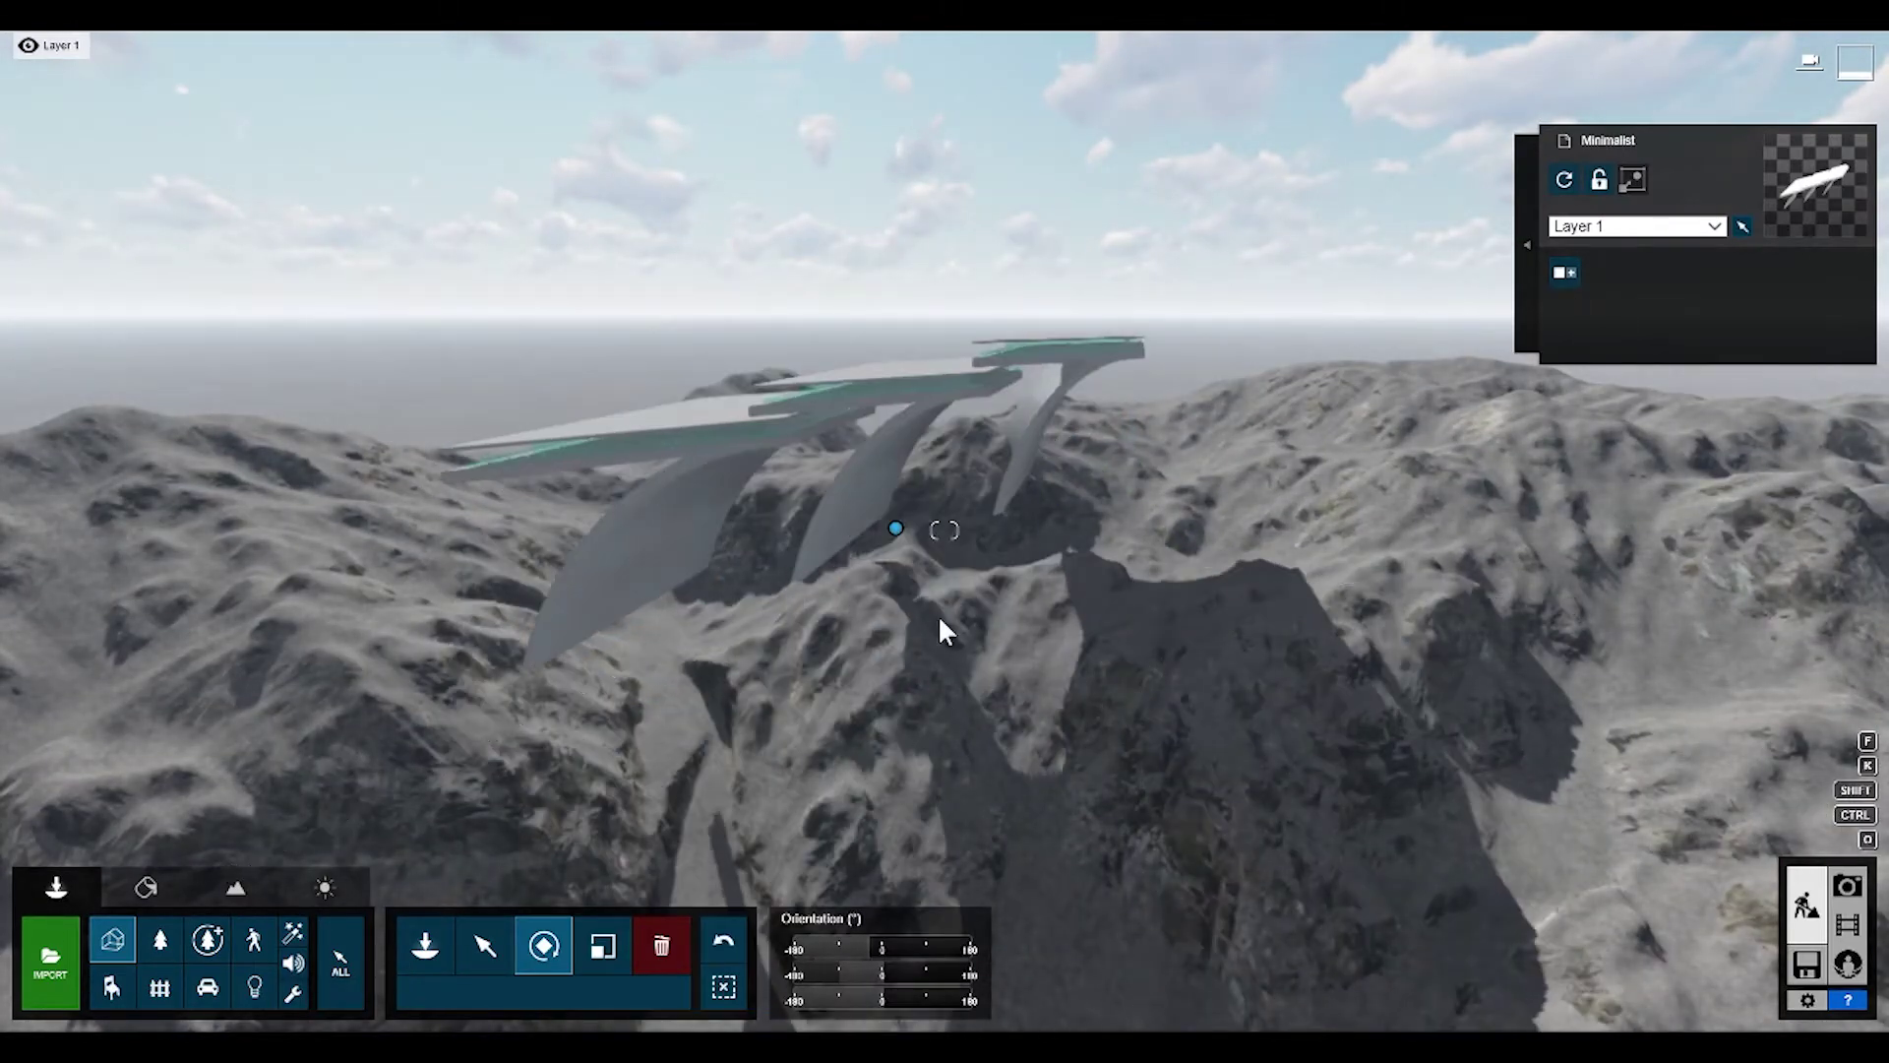
drag(899, 527, 944, 531)
right_drag(944, 532, 945, 532)
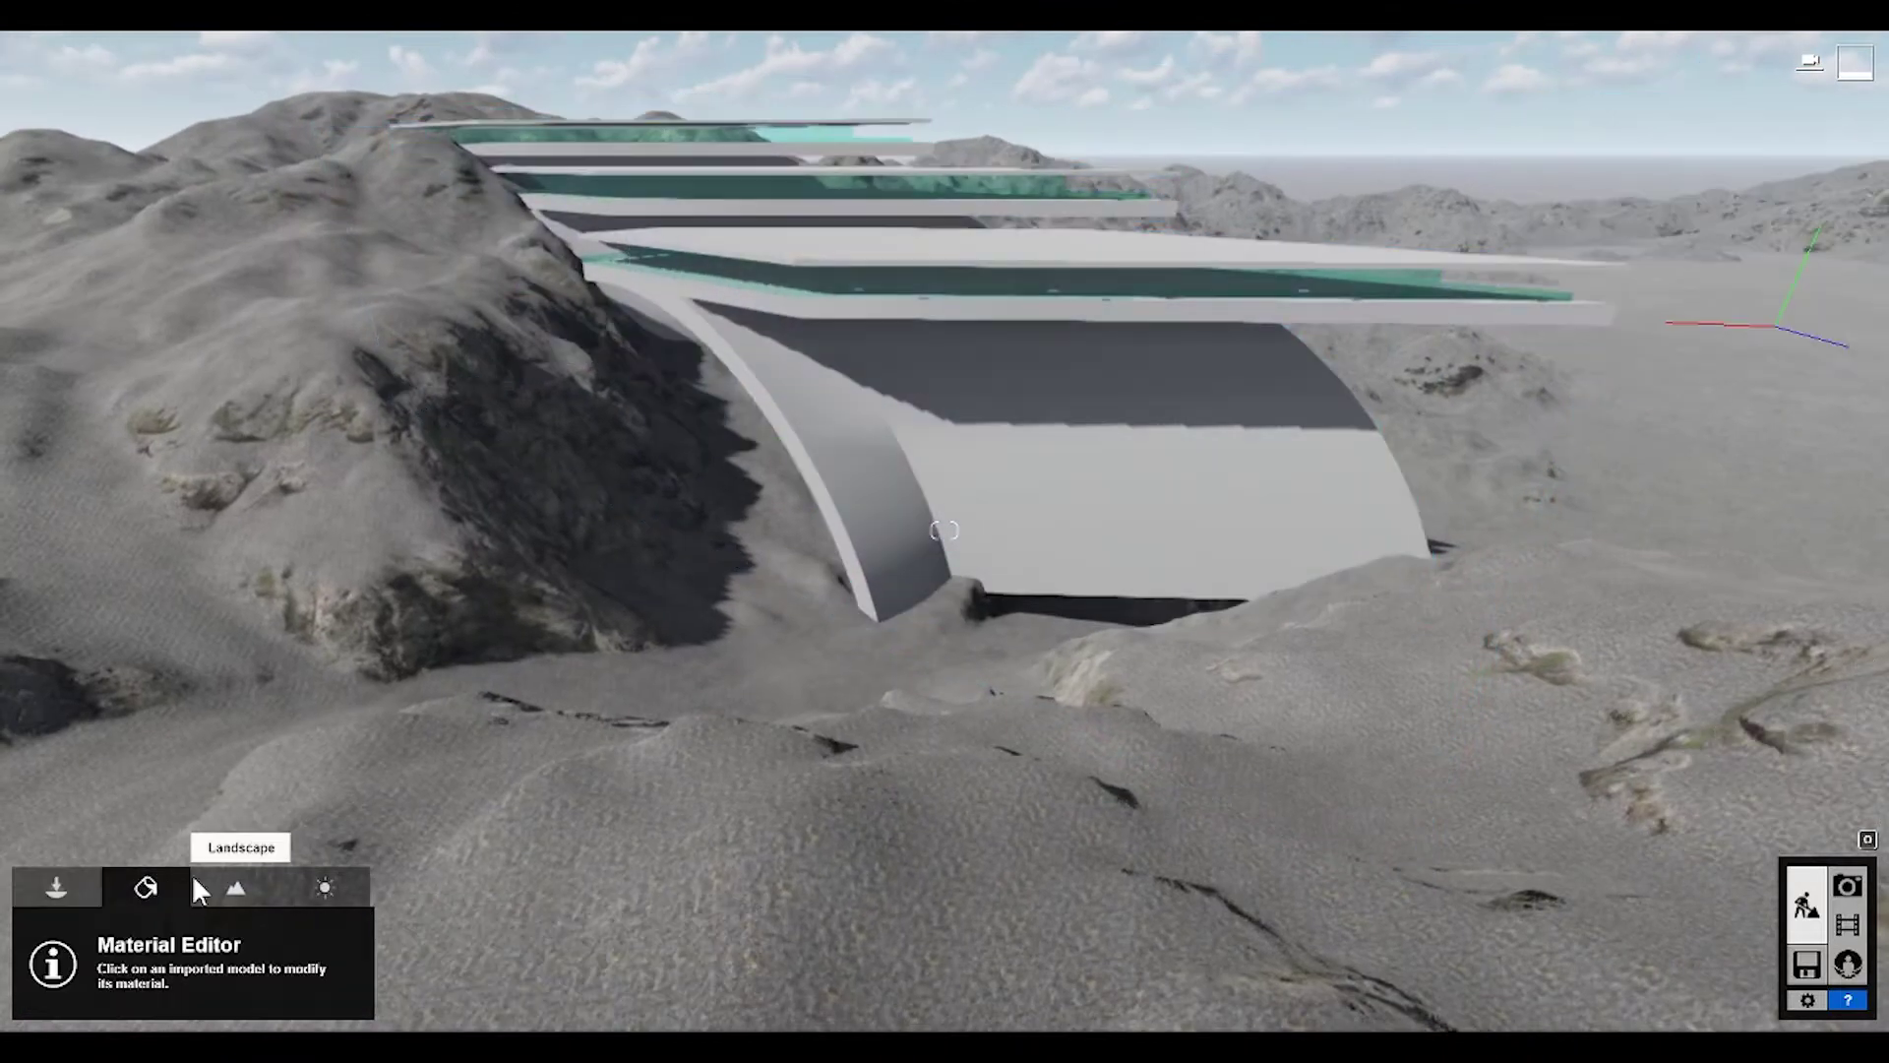
Raise rocky ground beneath an arch base and move the sun toward the south-east
click(235, 888)
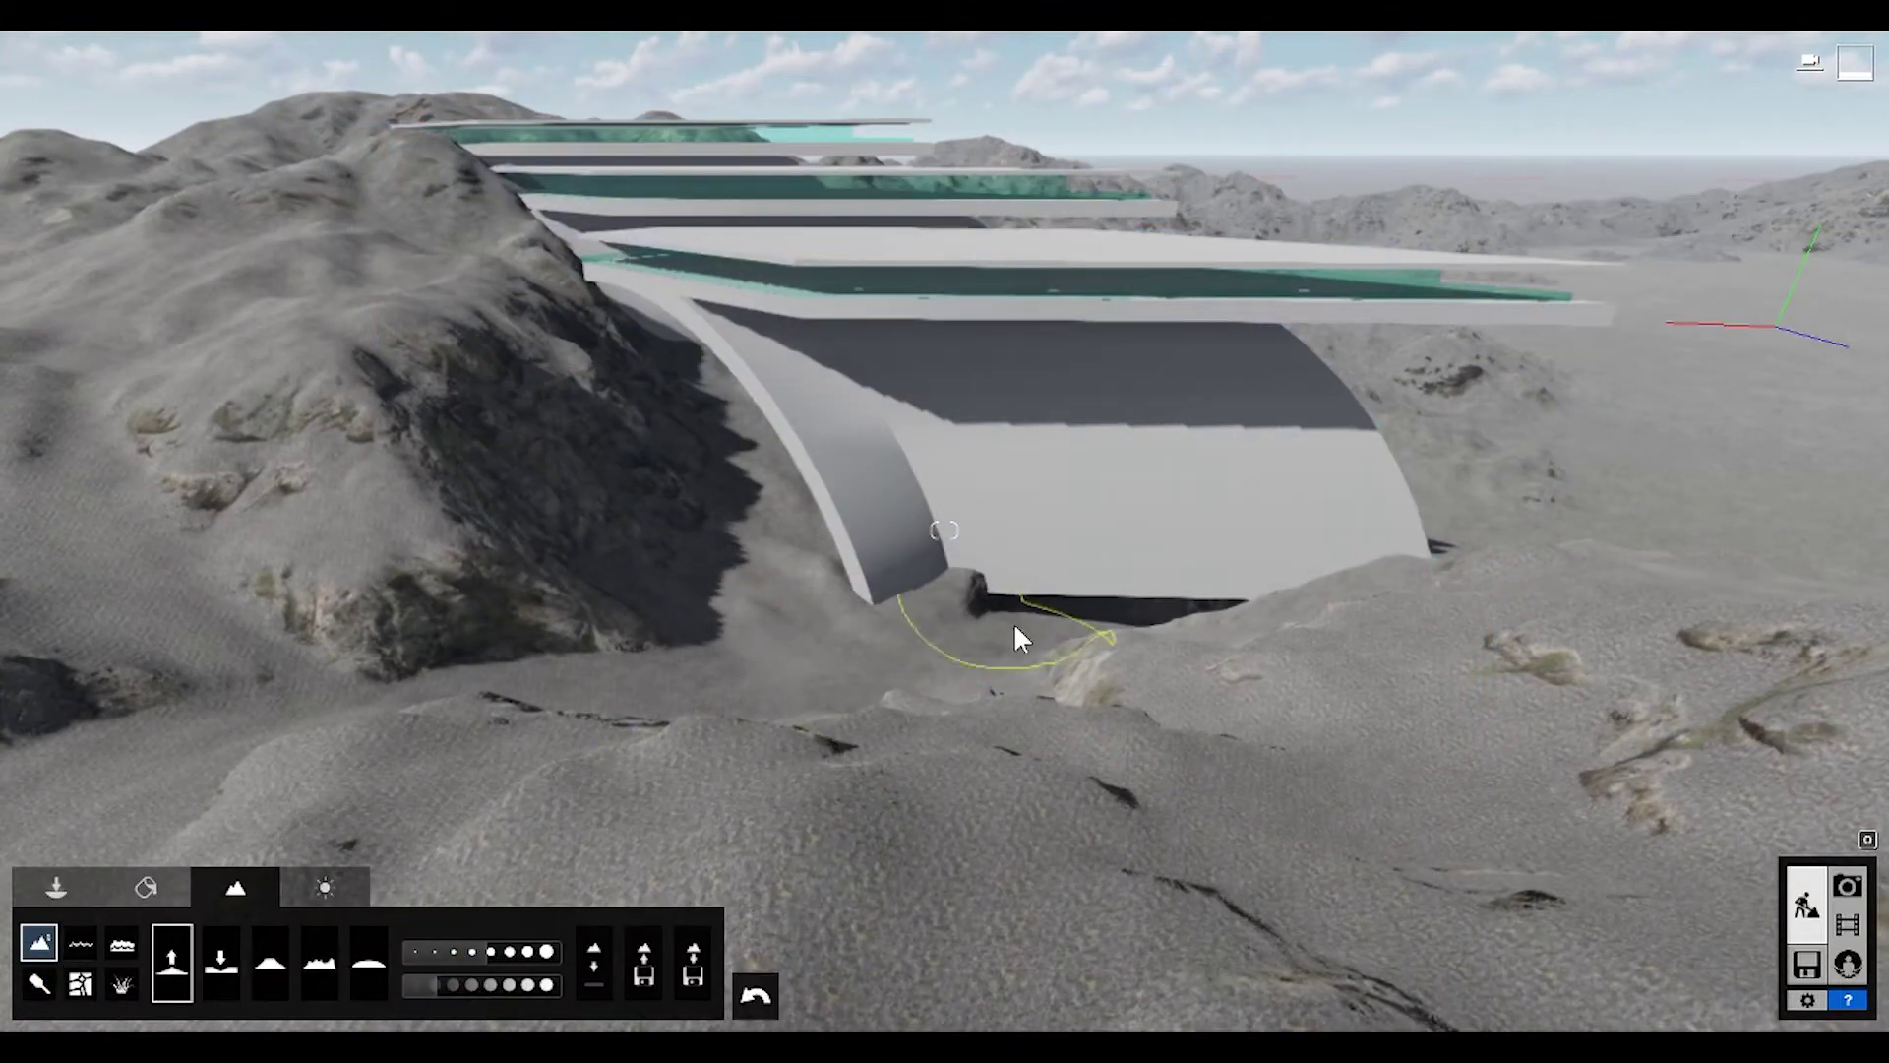
right_drag(1015, 628, 1130, 584)
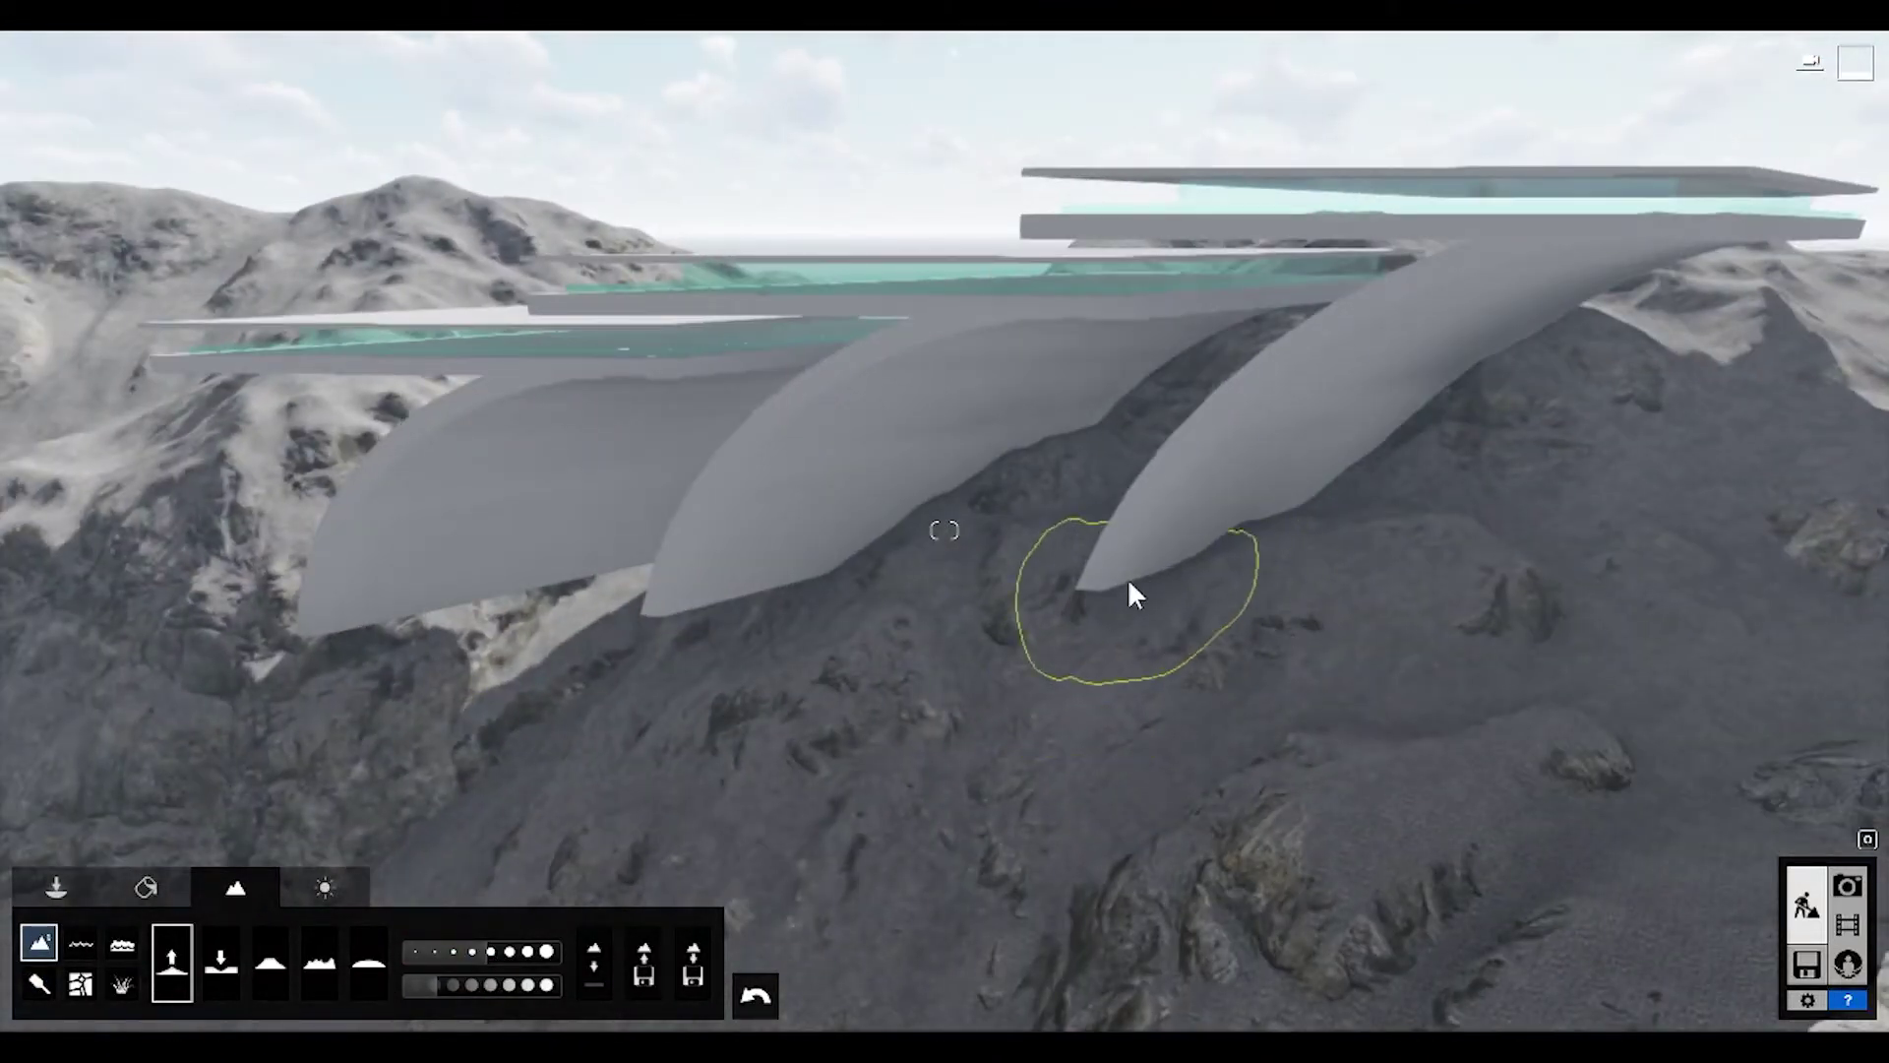
drag(1130, 583, 986, 681)
right_drag(1080, 547, 1023, 551)
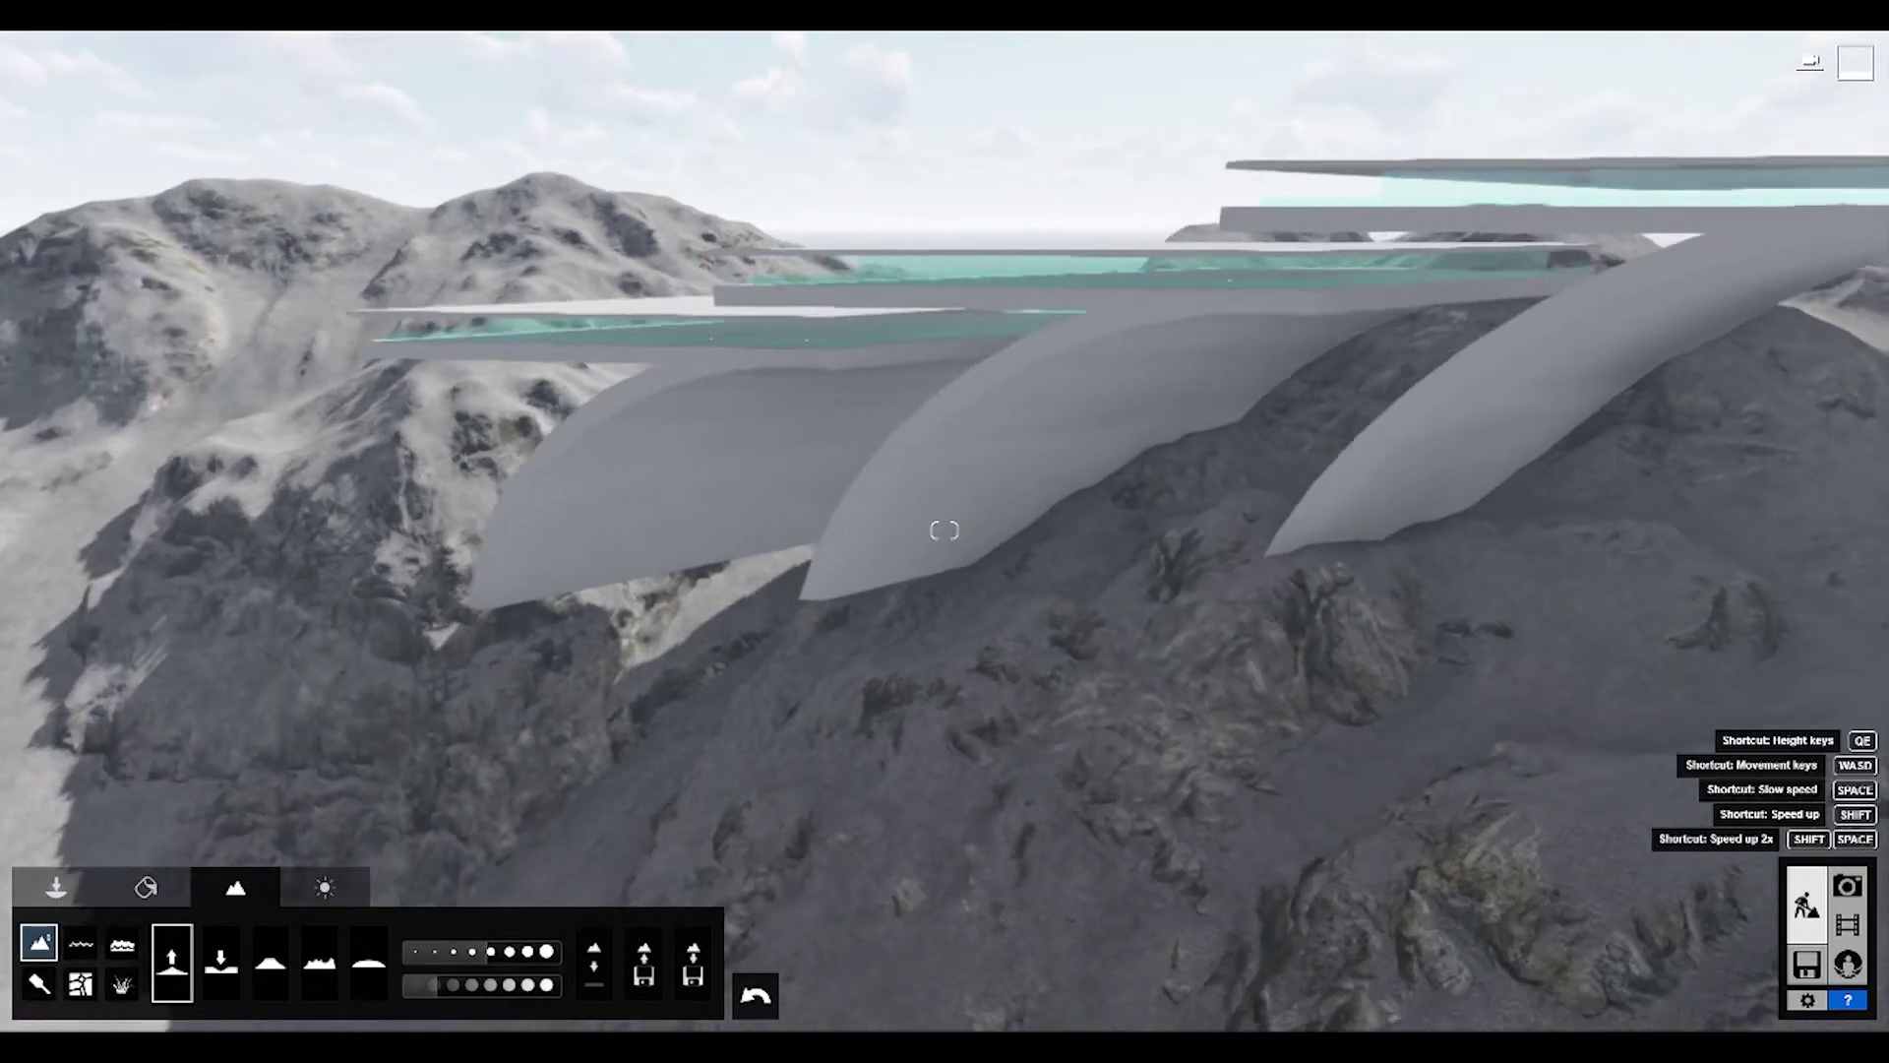
click(325, 888)
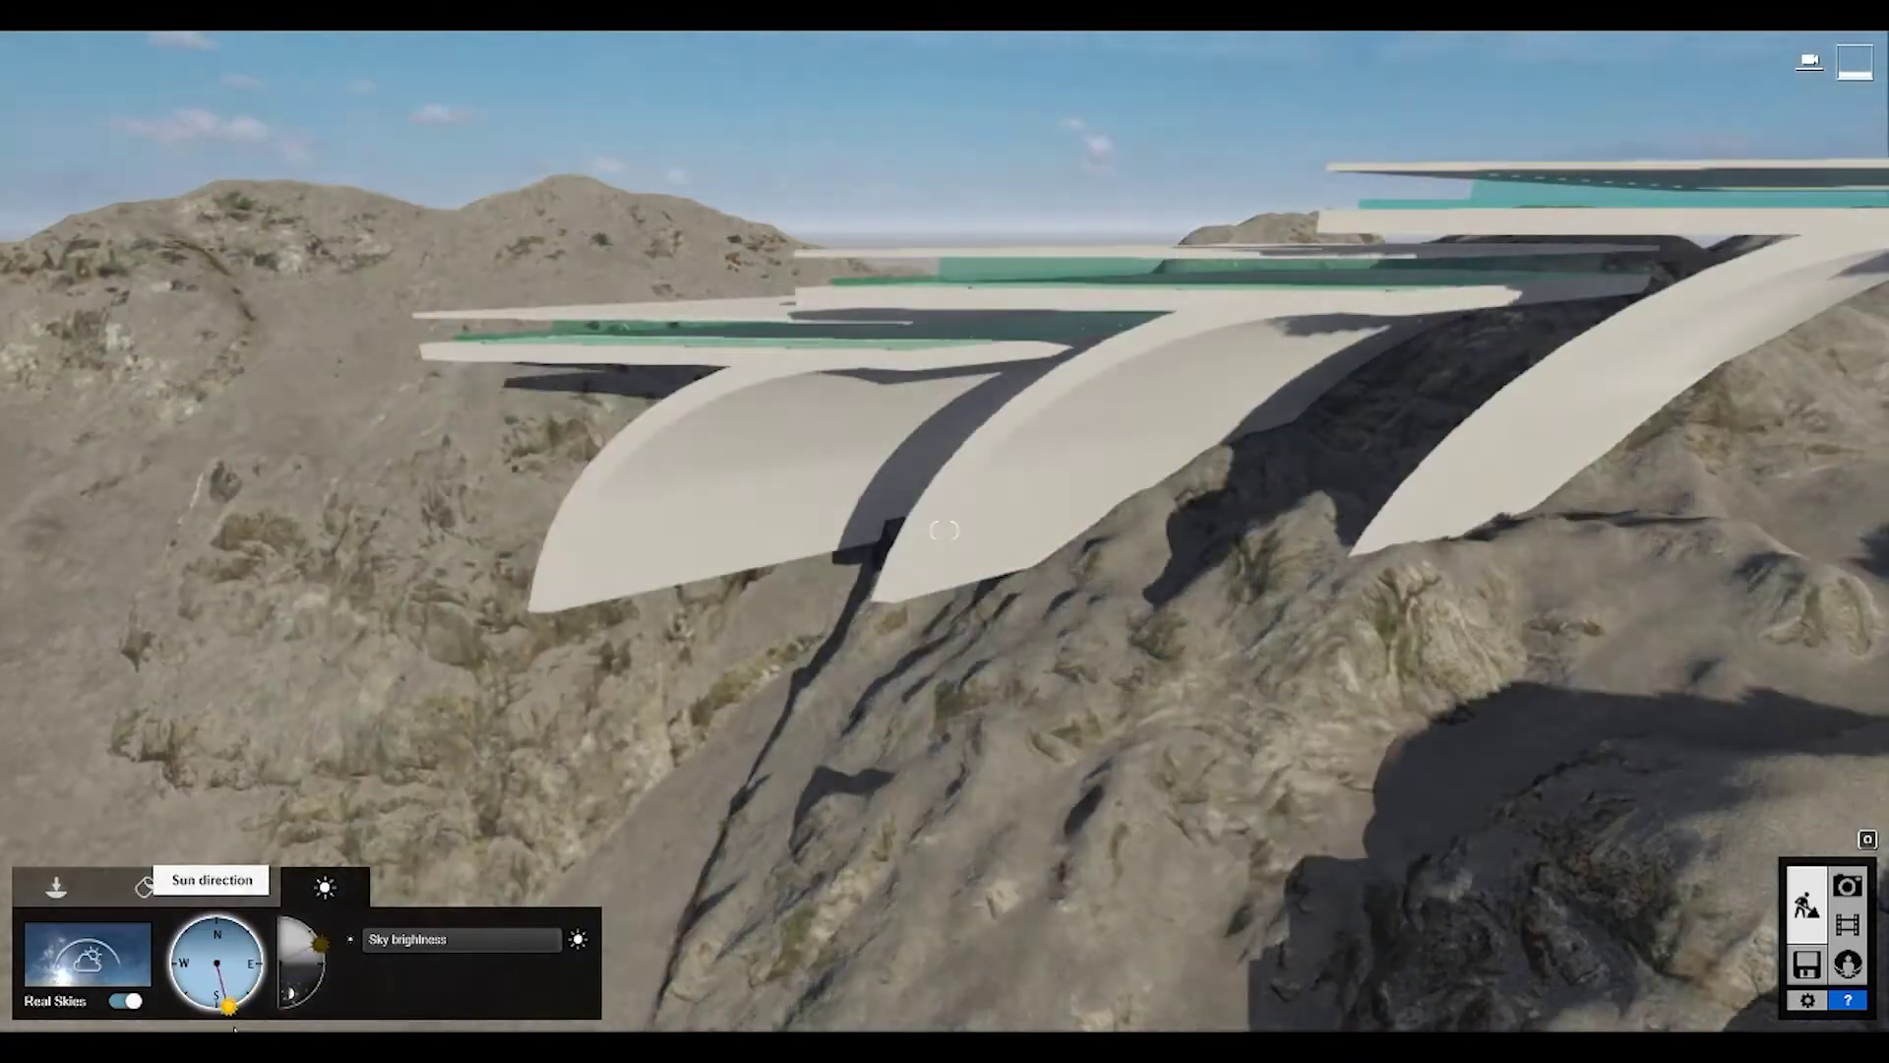
drag(234, 1029, 258, 1019)
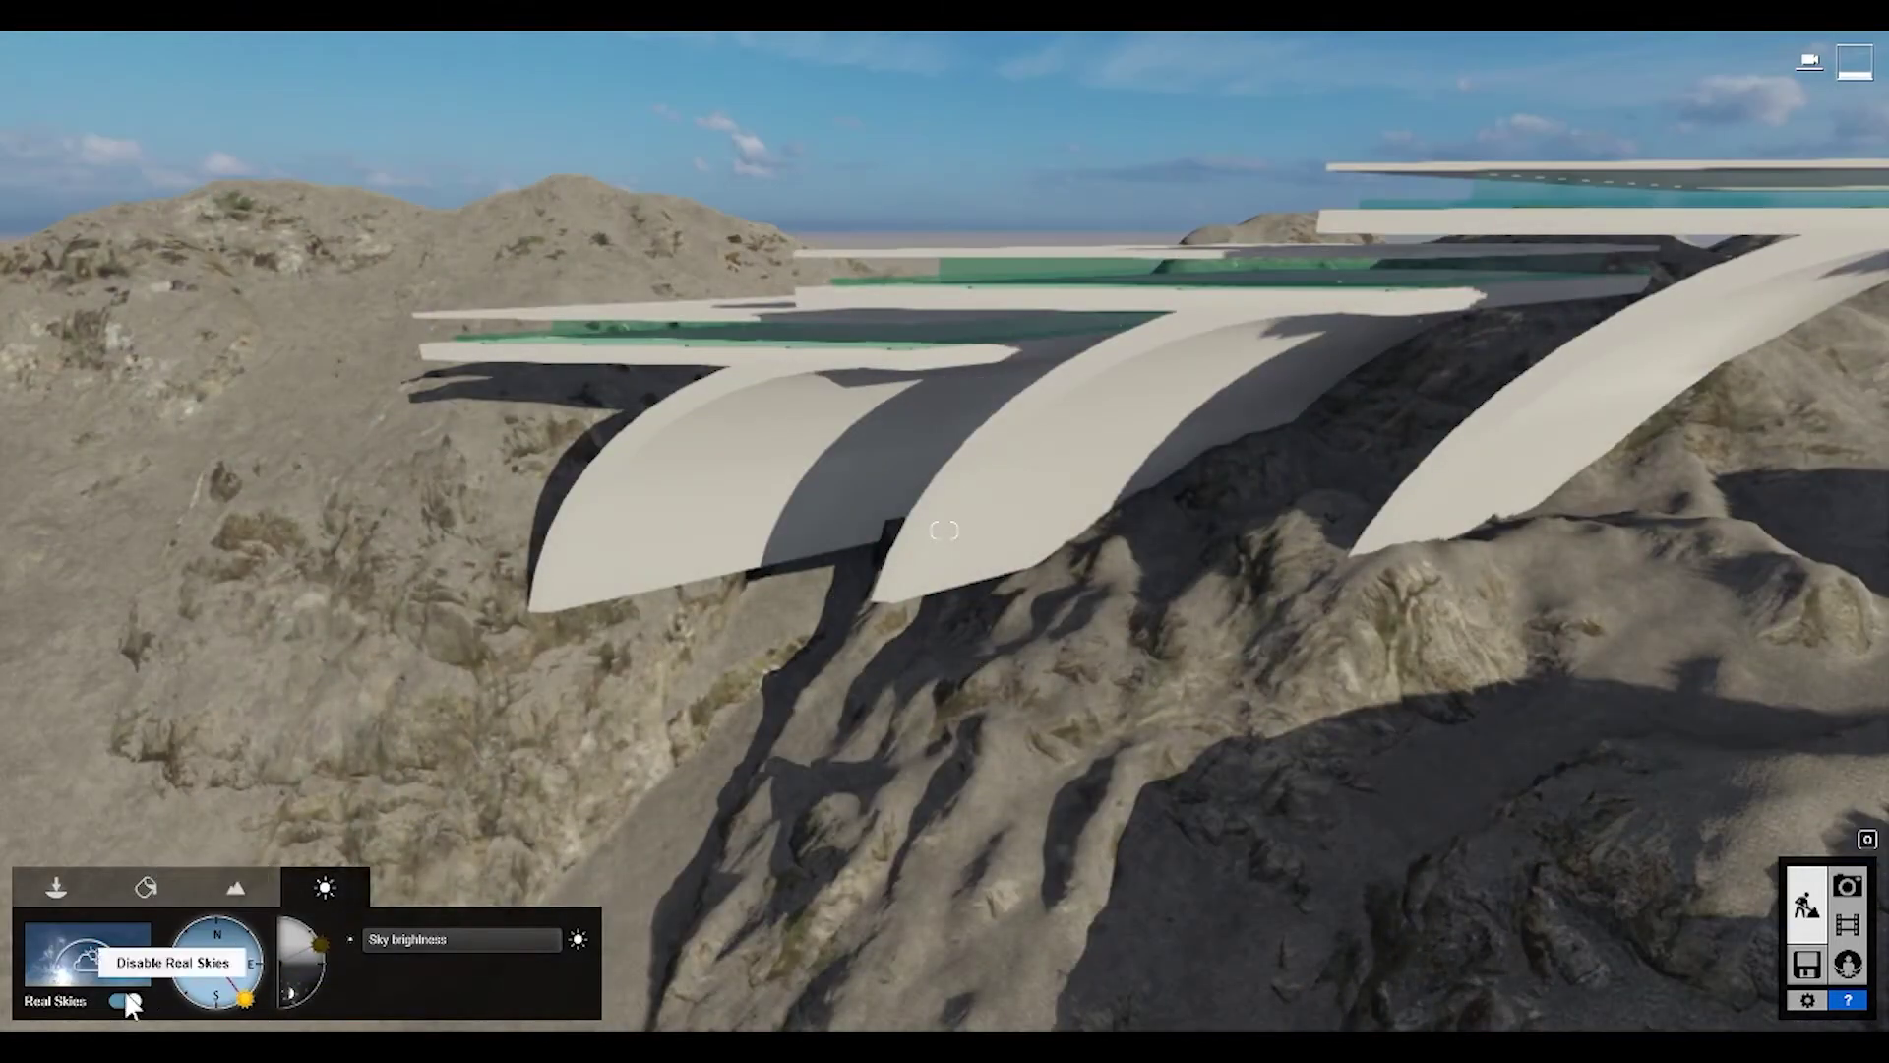
Raise and smooth the terrain along the ground below the canopy arches
click(235, 887)
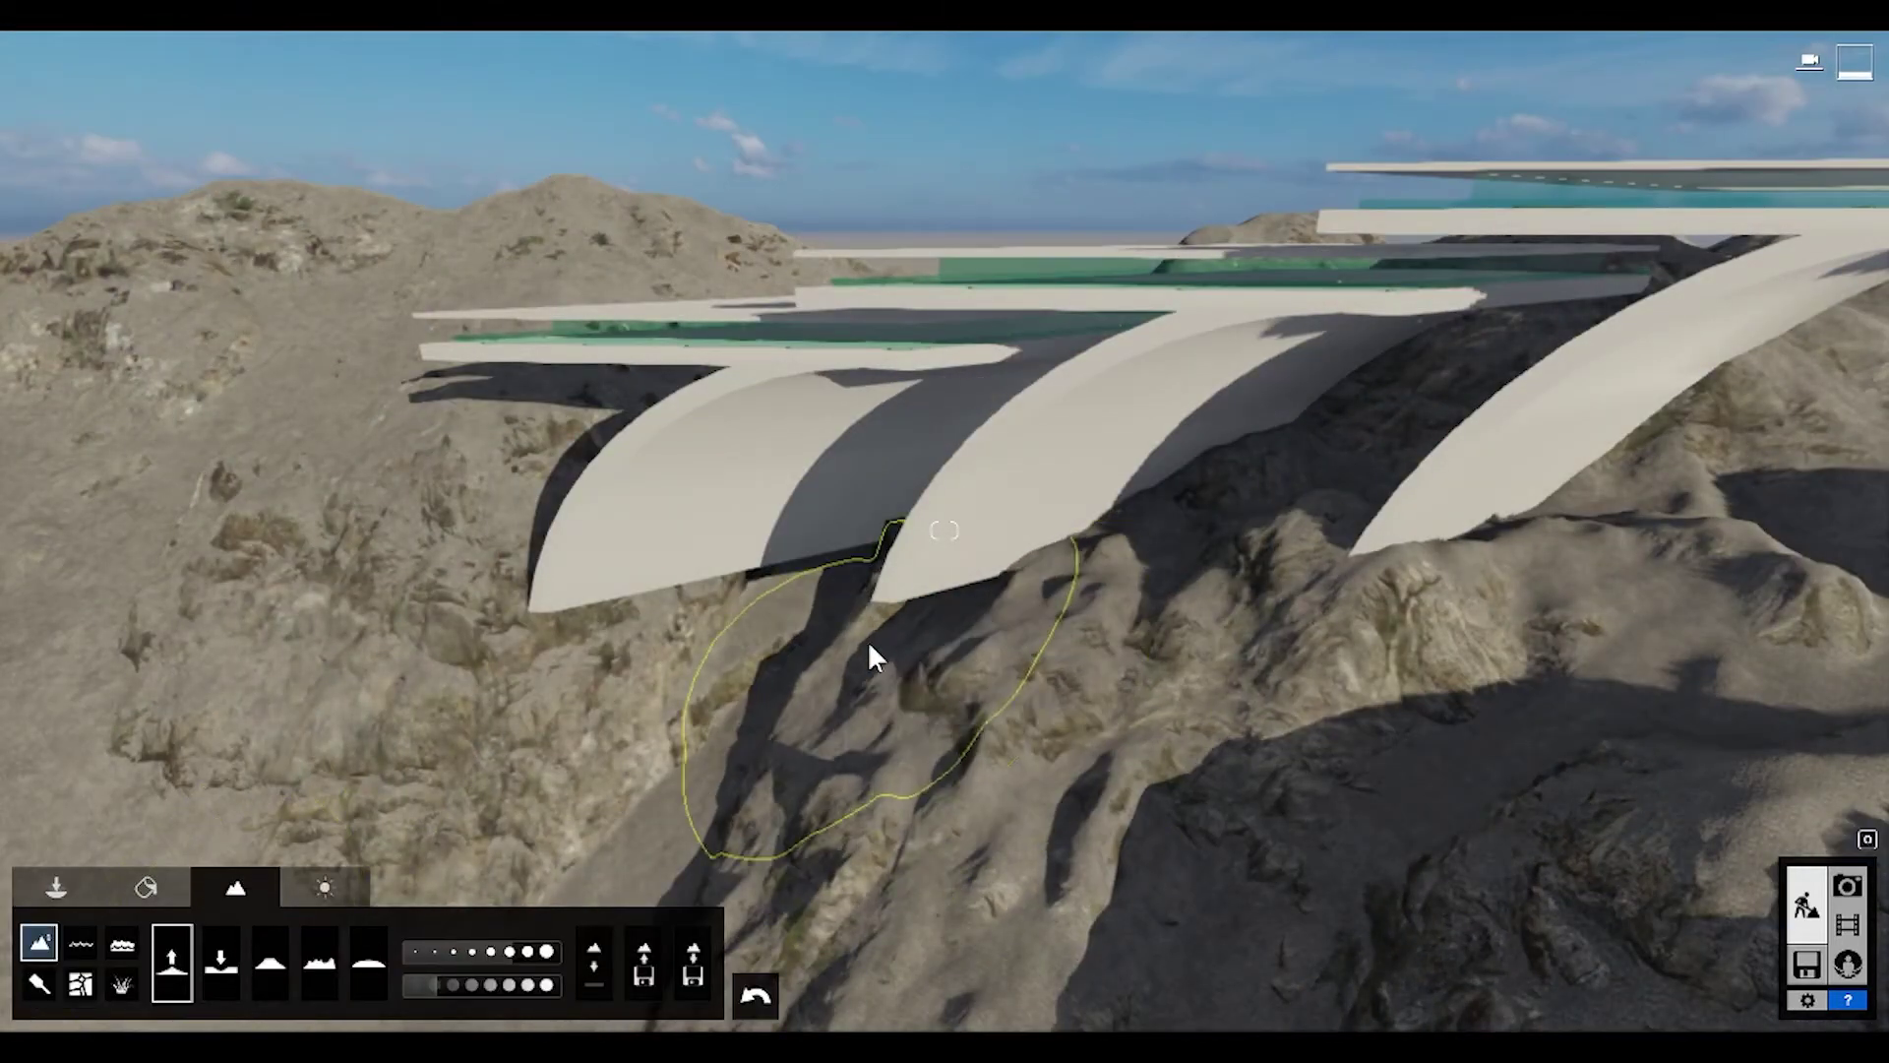
drag(868, 640, 1311, 659)
click(270, 962)
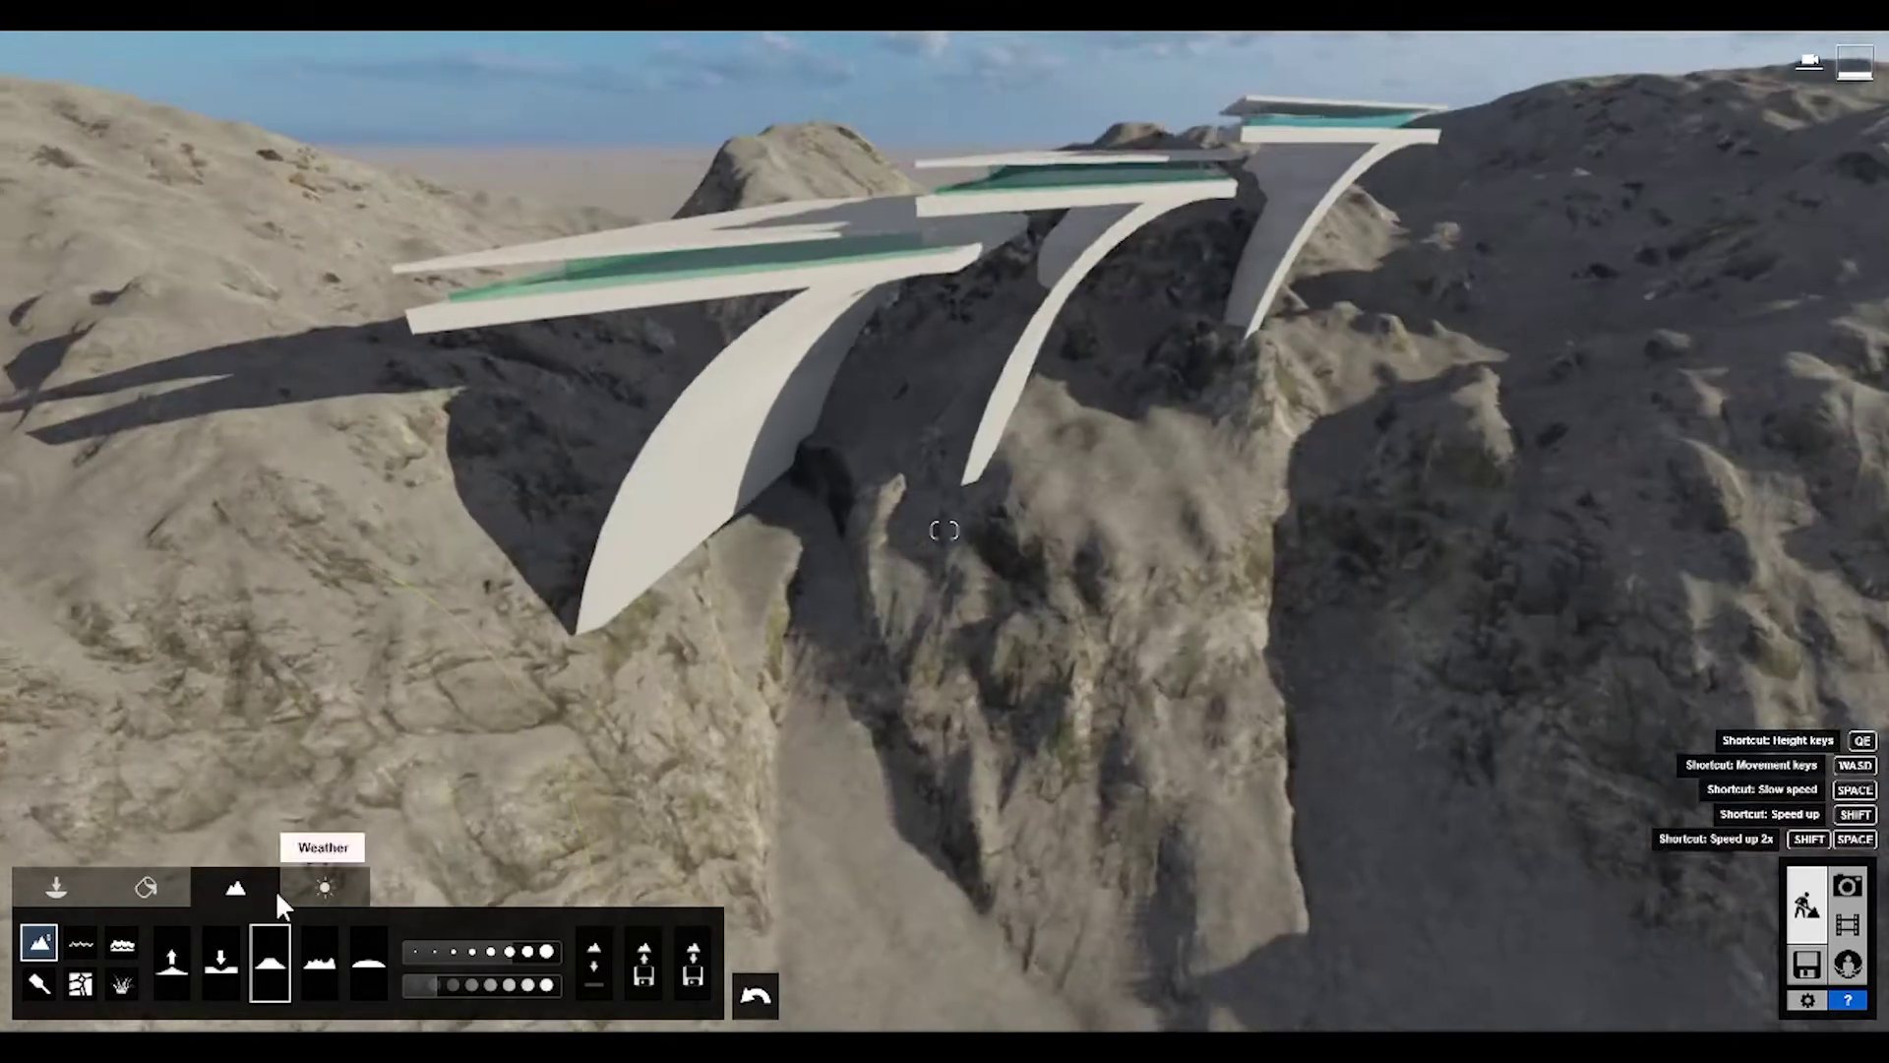
click(172, 963)
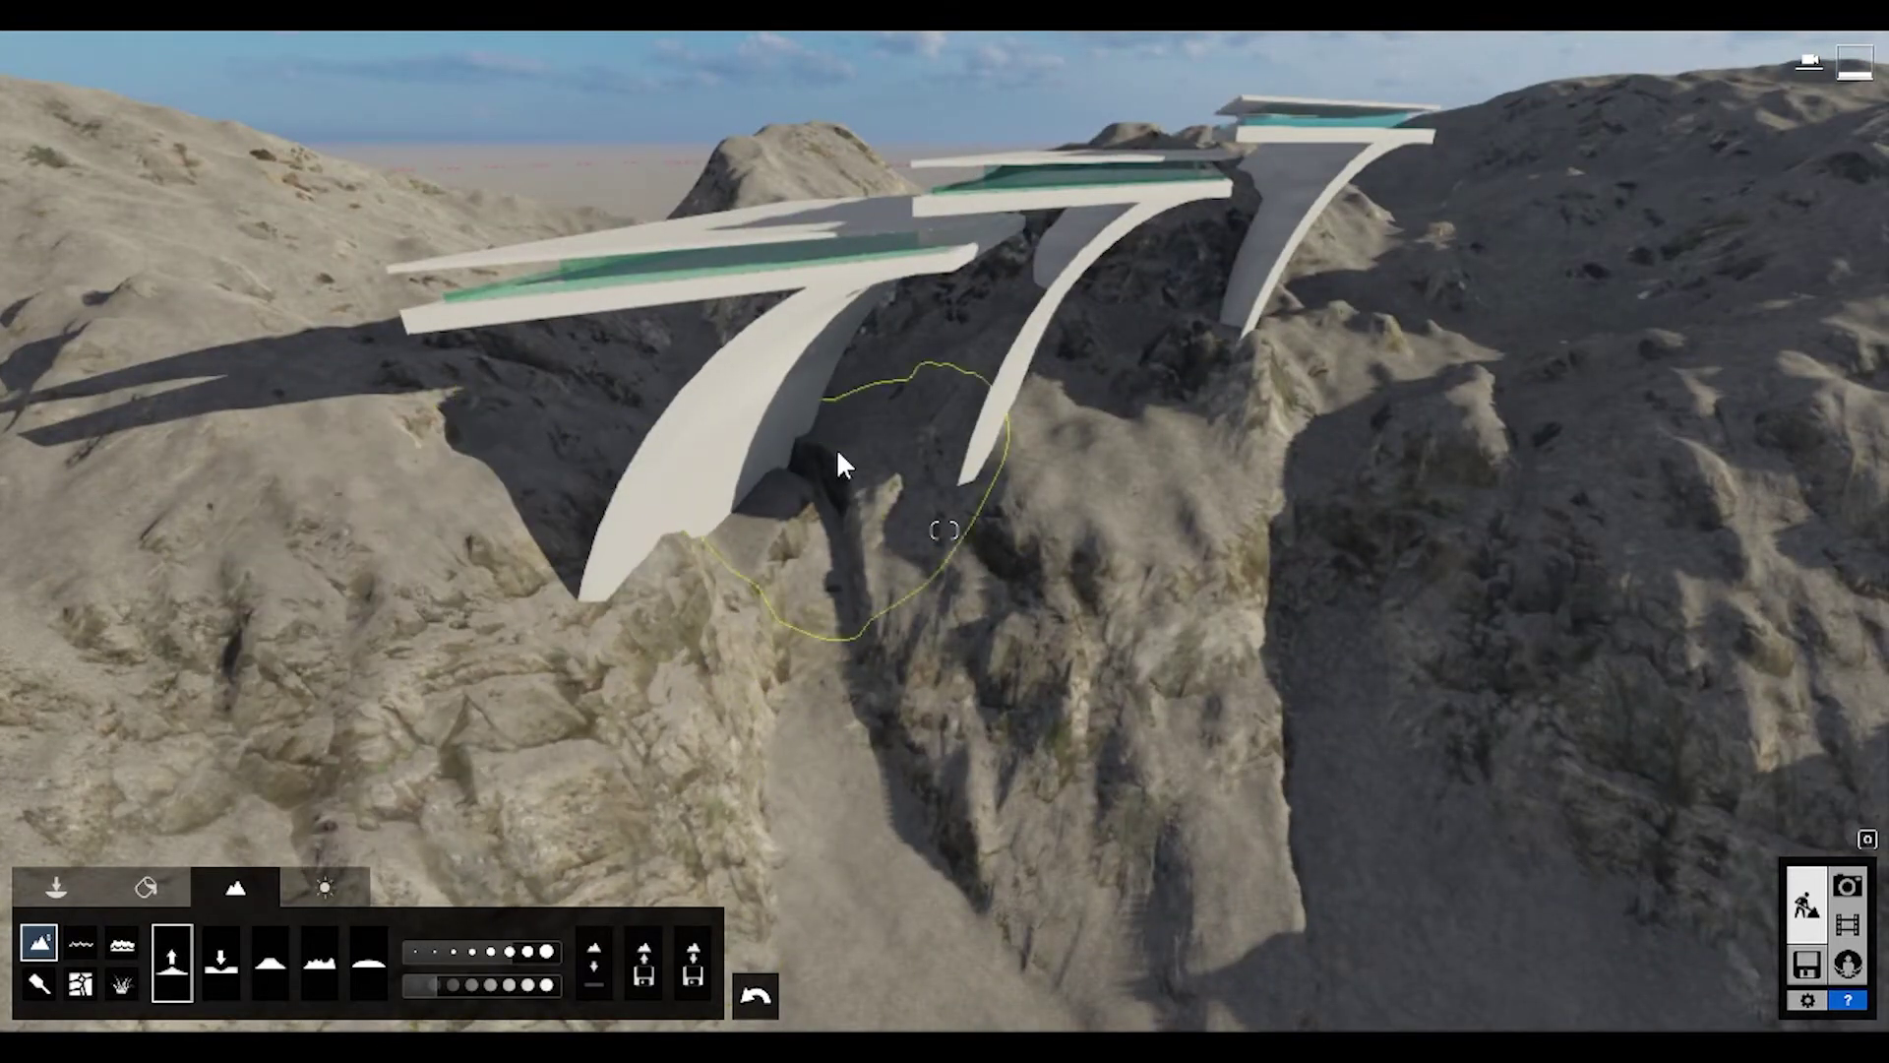
scroll(907, 598, up, 3)
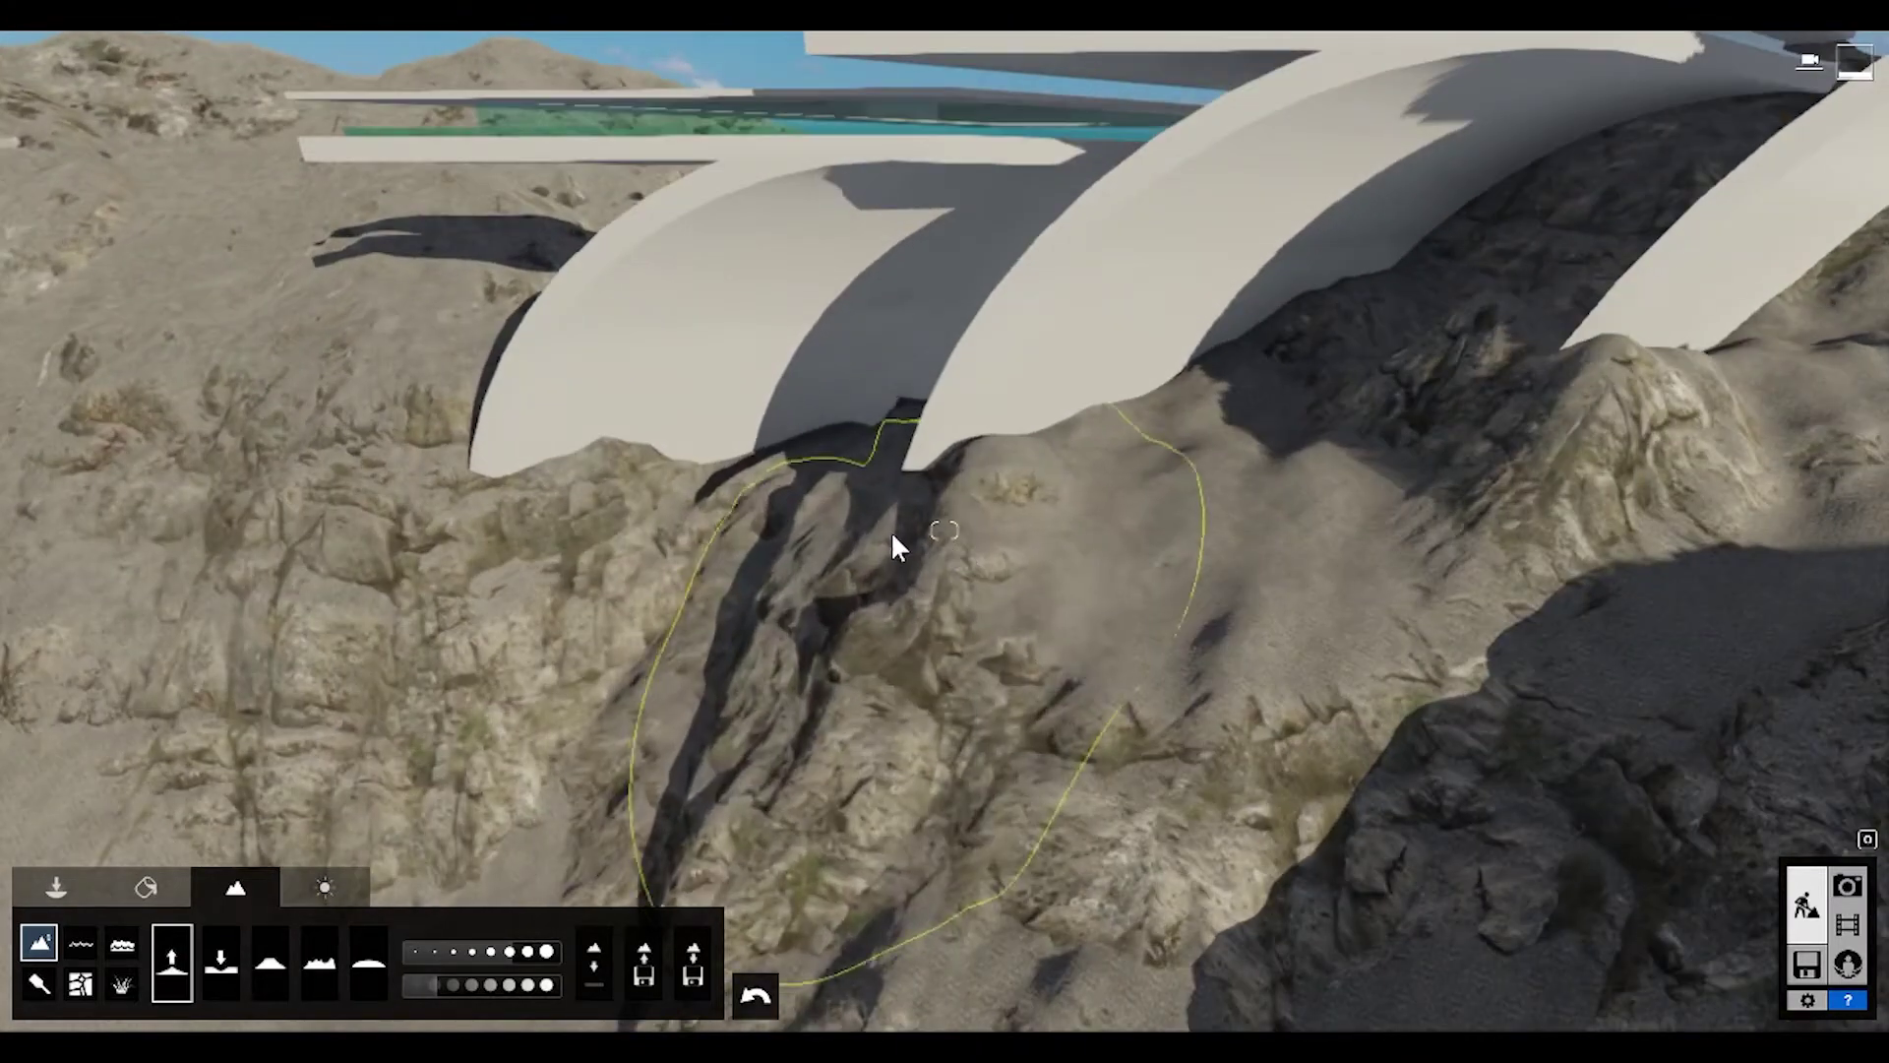
key(4)
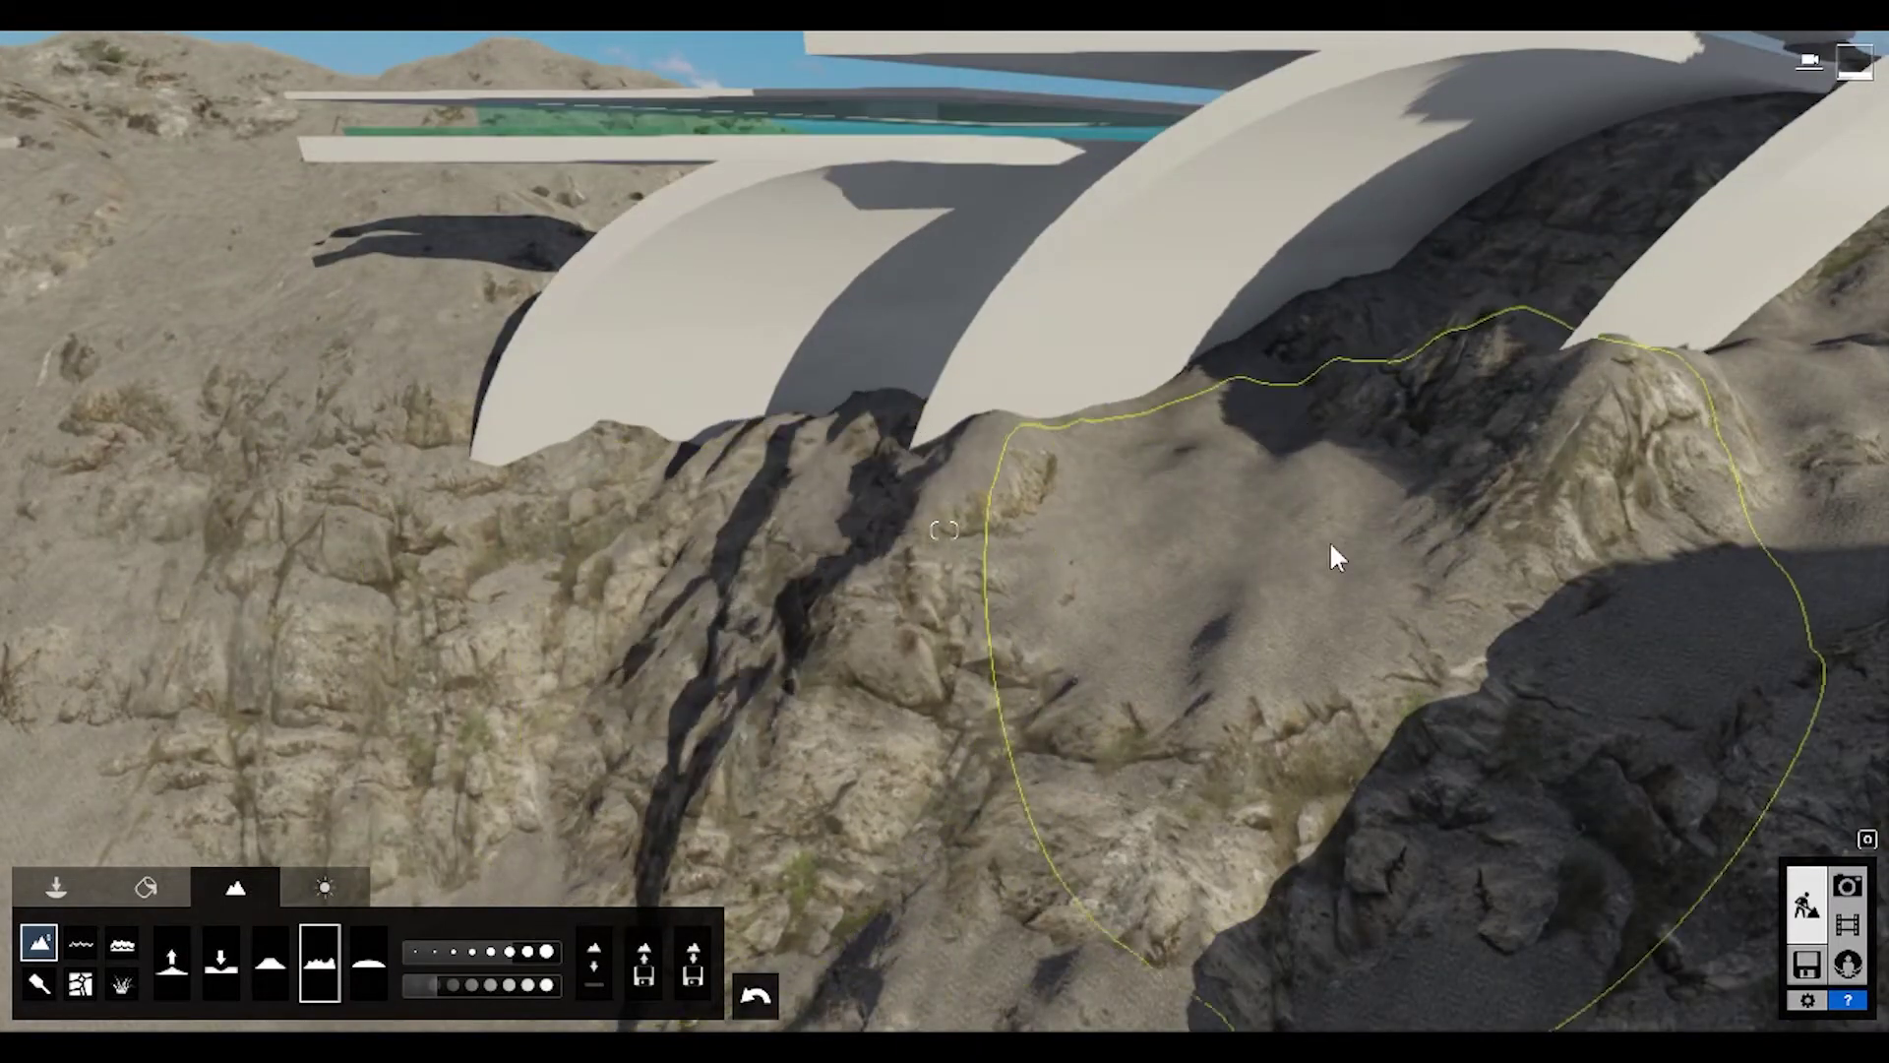
Sculpt the slope right of the arches and flatten the ground under them
click(1330, 551)
scroll(1331, 551, down, 5)
click(616, 589)
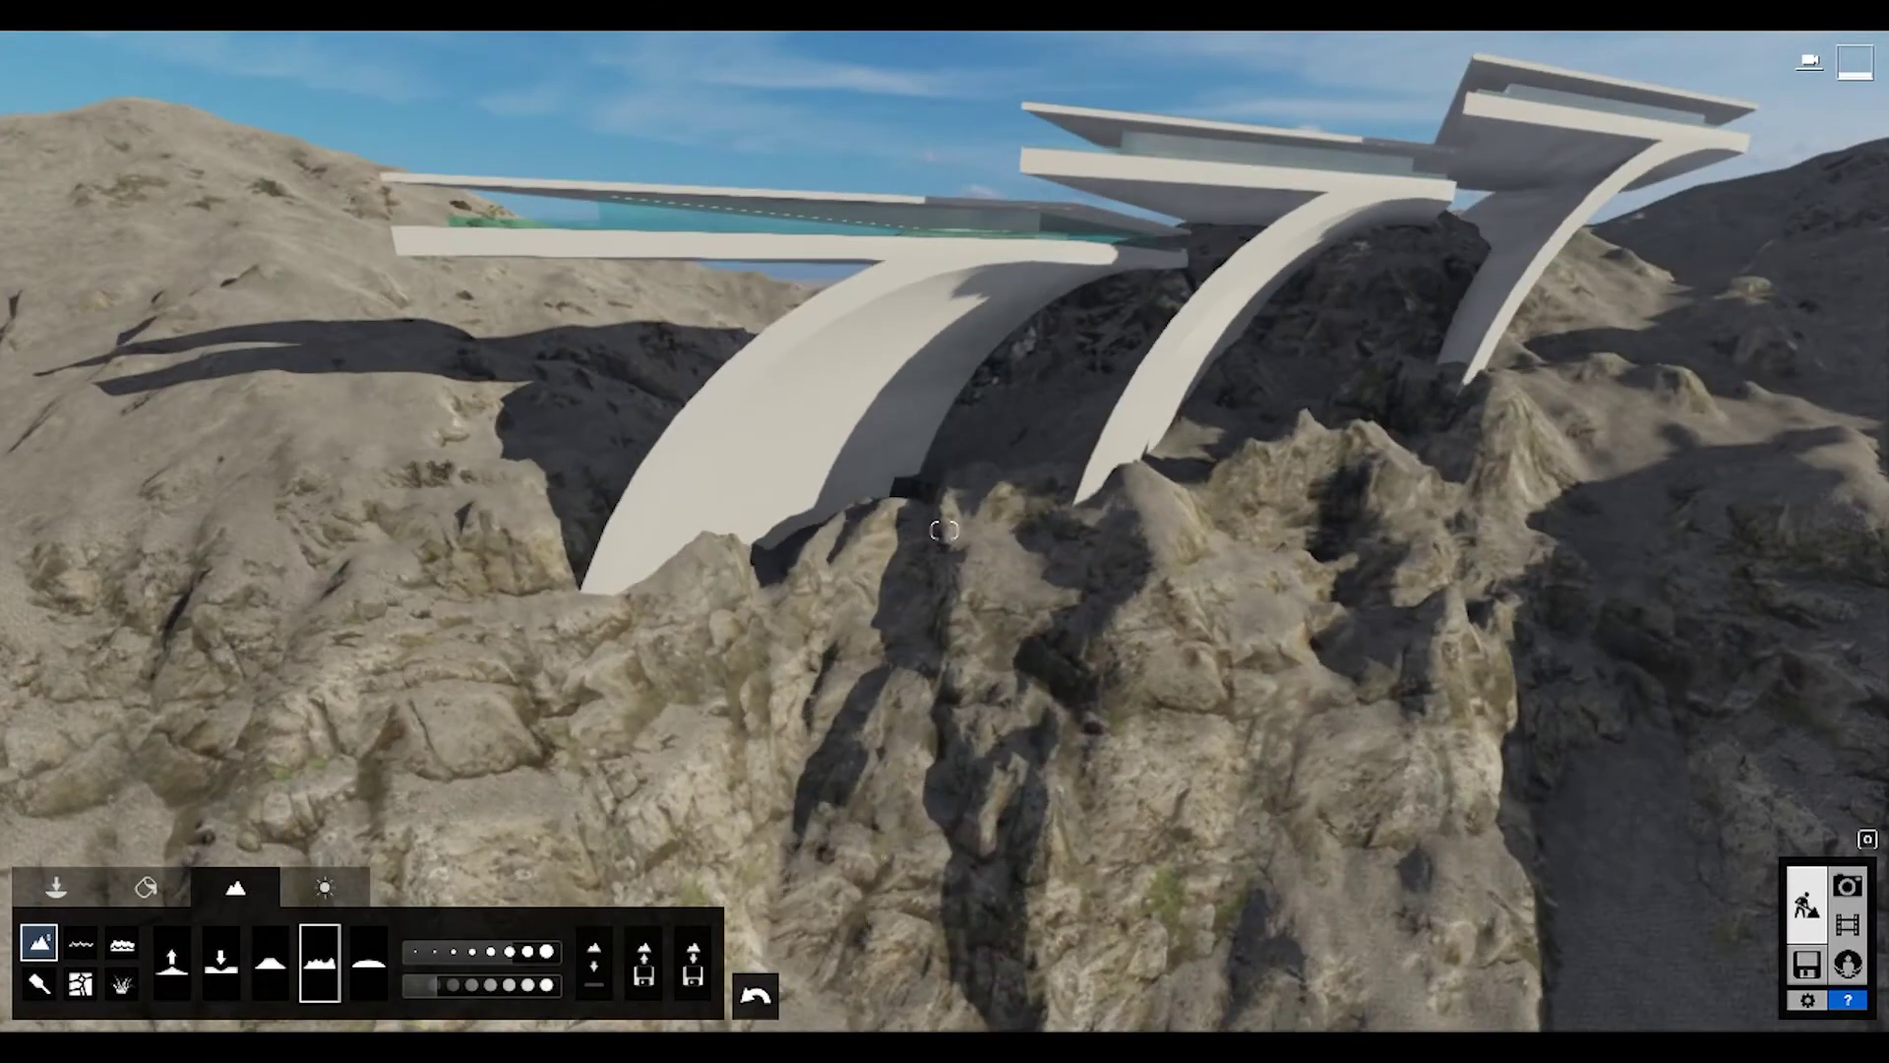
click(270, 966)
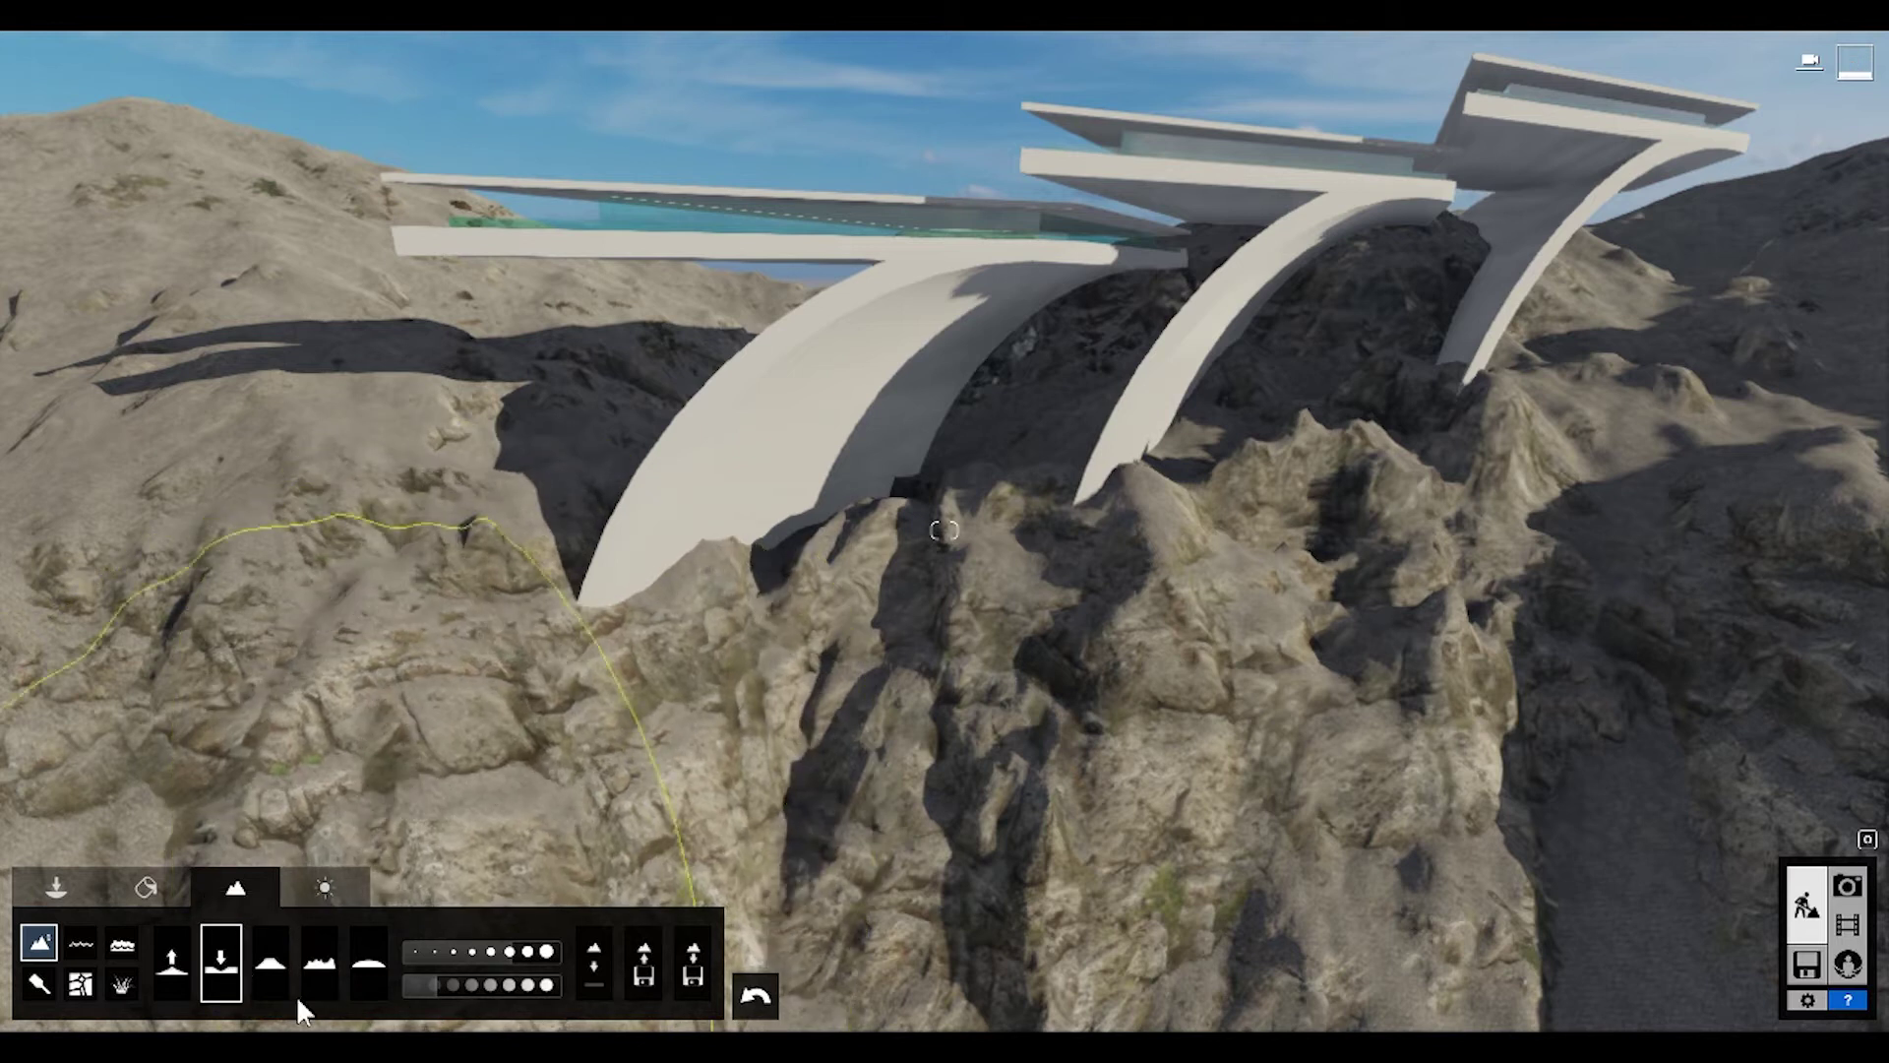
click(953, 488)
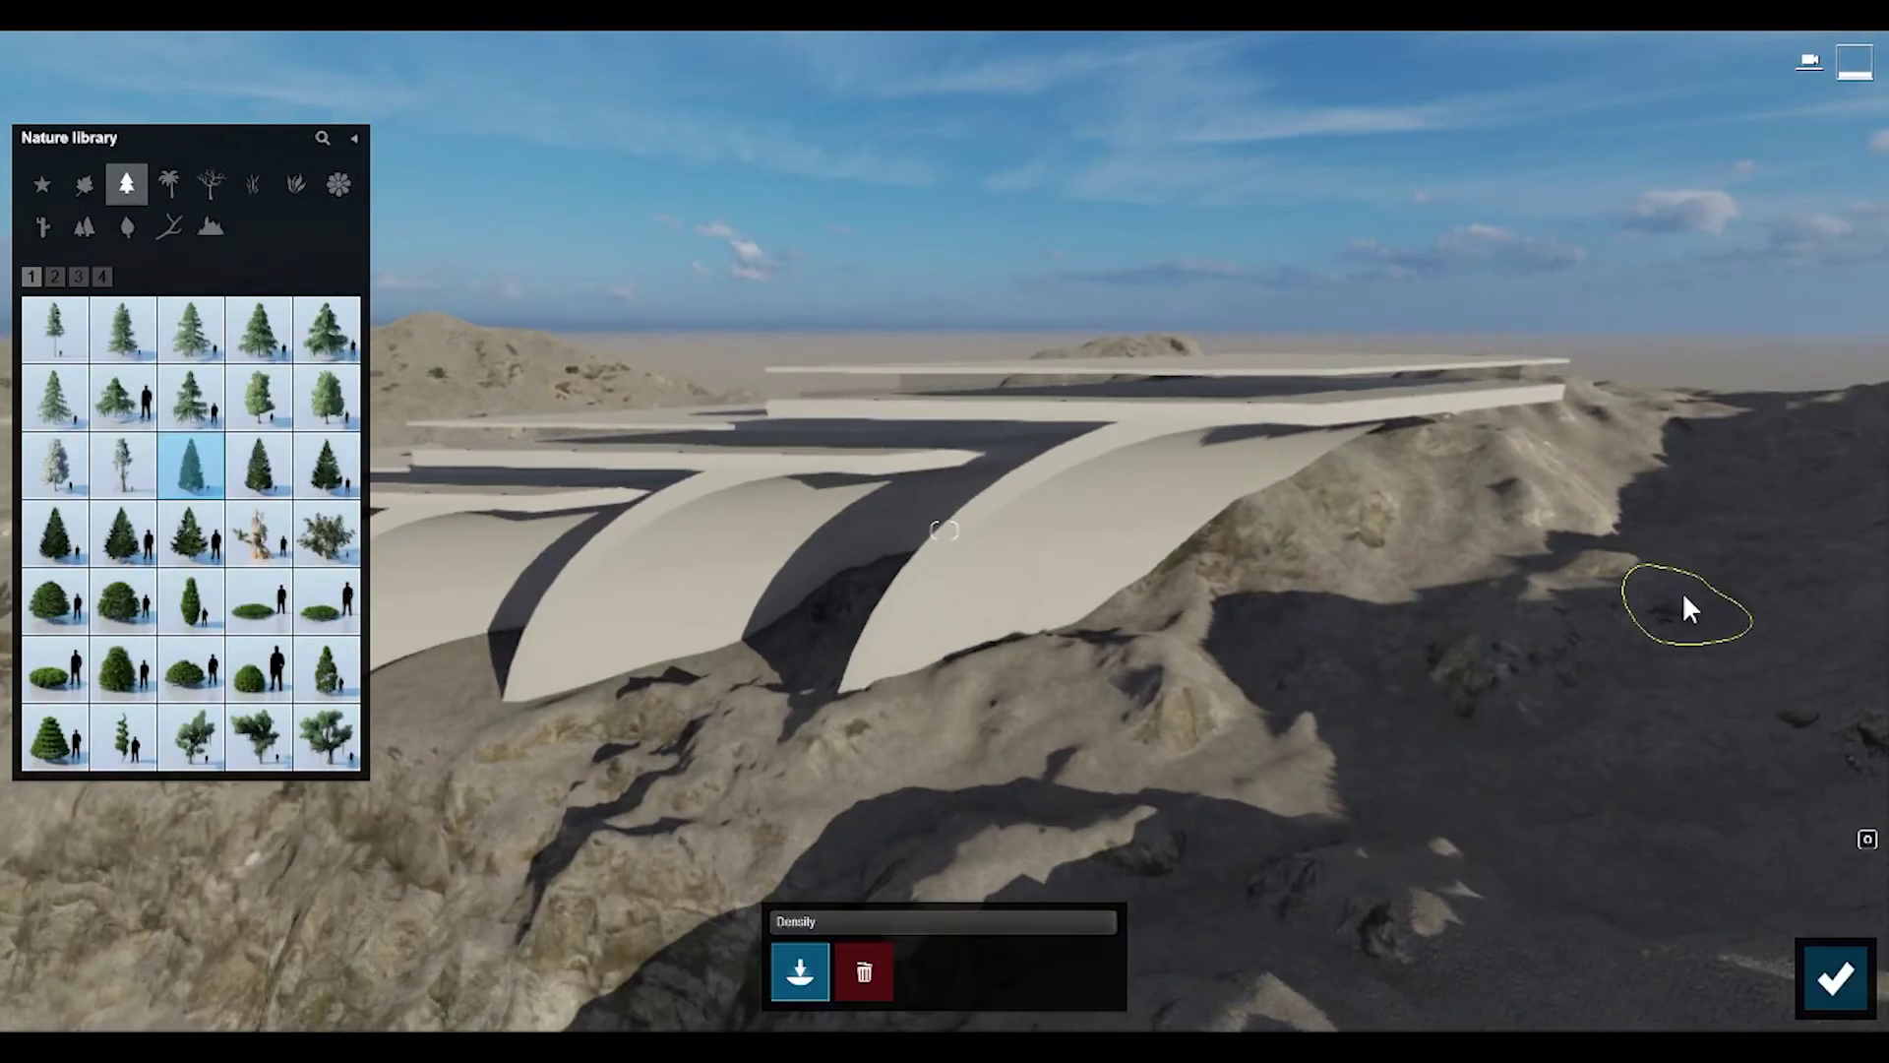
Paint conifer strips on the slopes beside and below the canopy
drag(1741, 575, 1312, 548)
right_drag(1311, 548, 1129, 772)
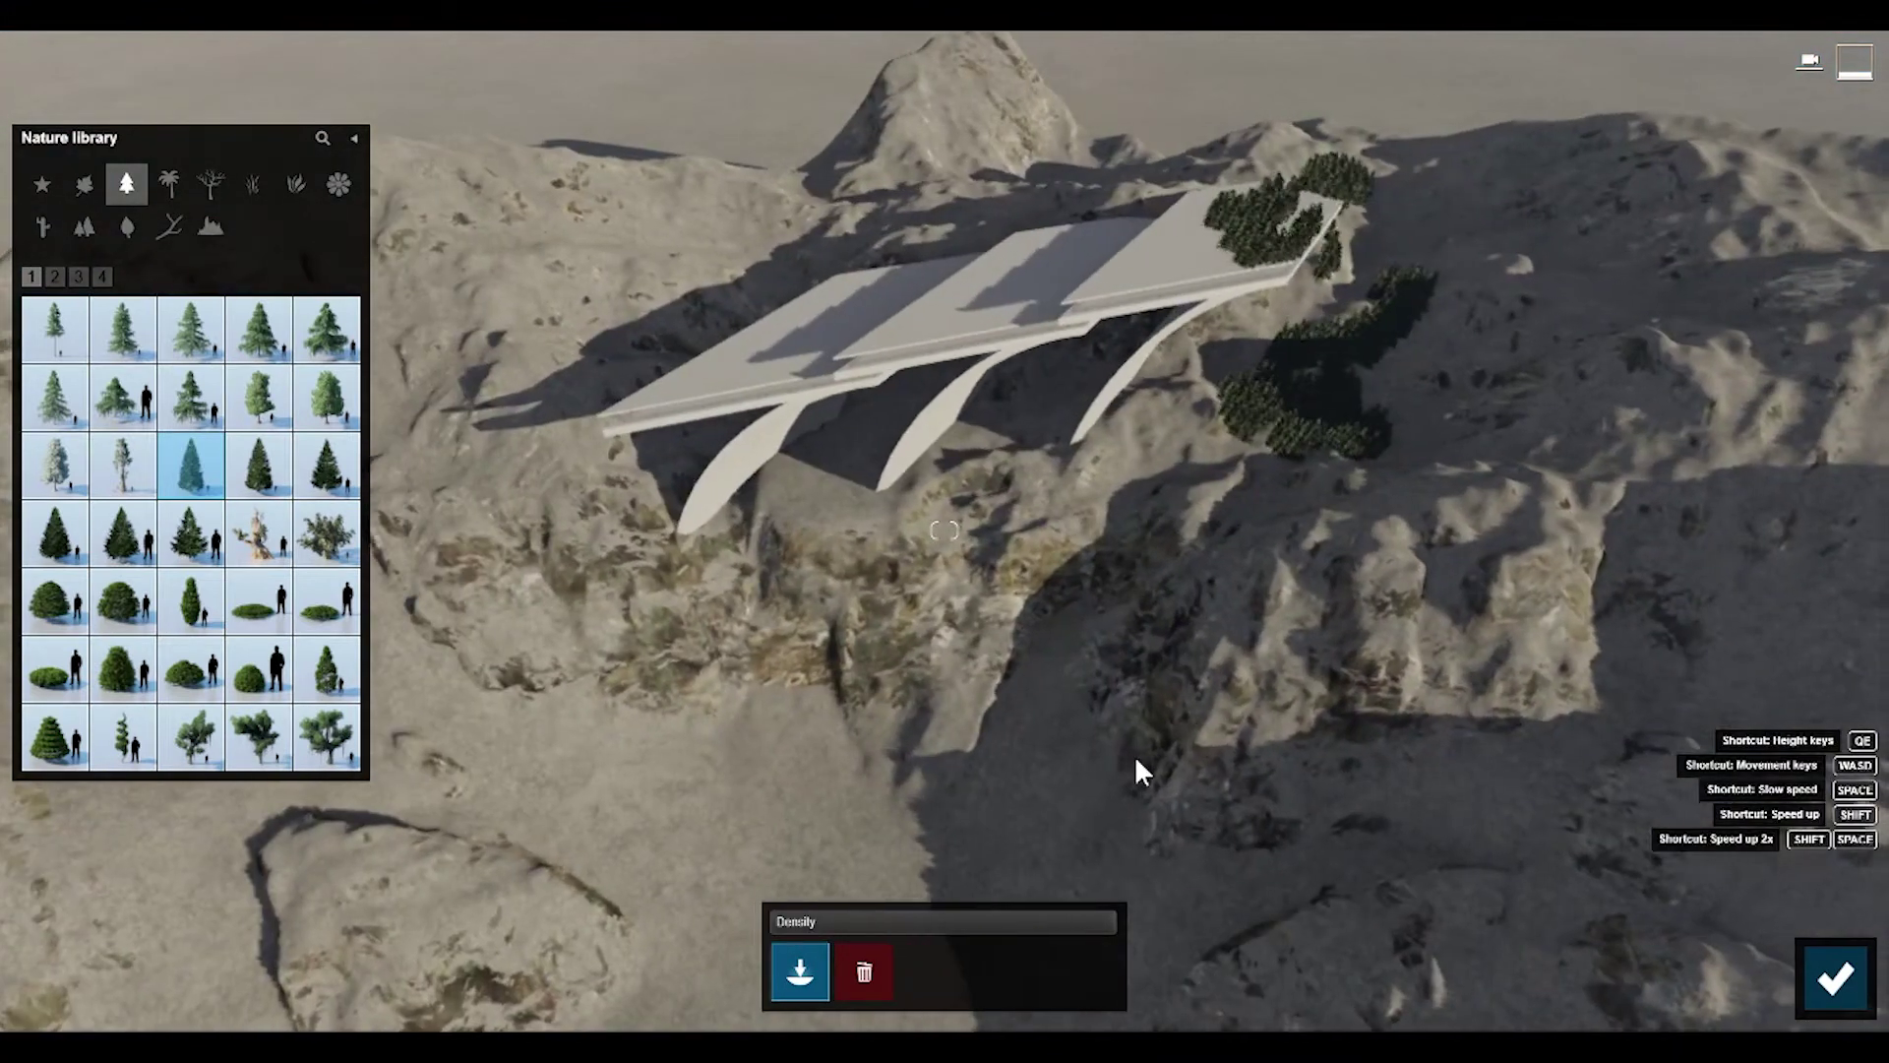
drag(1129, 771, 579, 679)
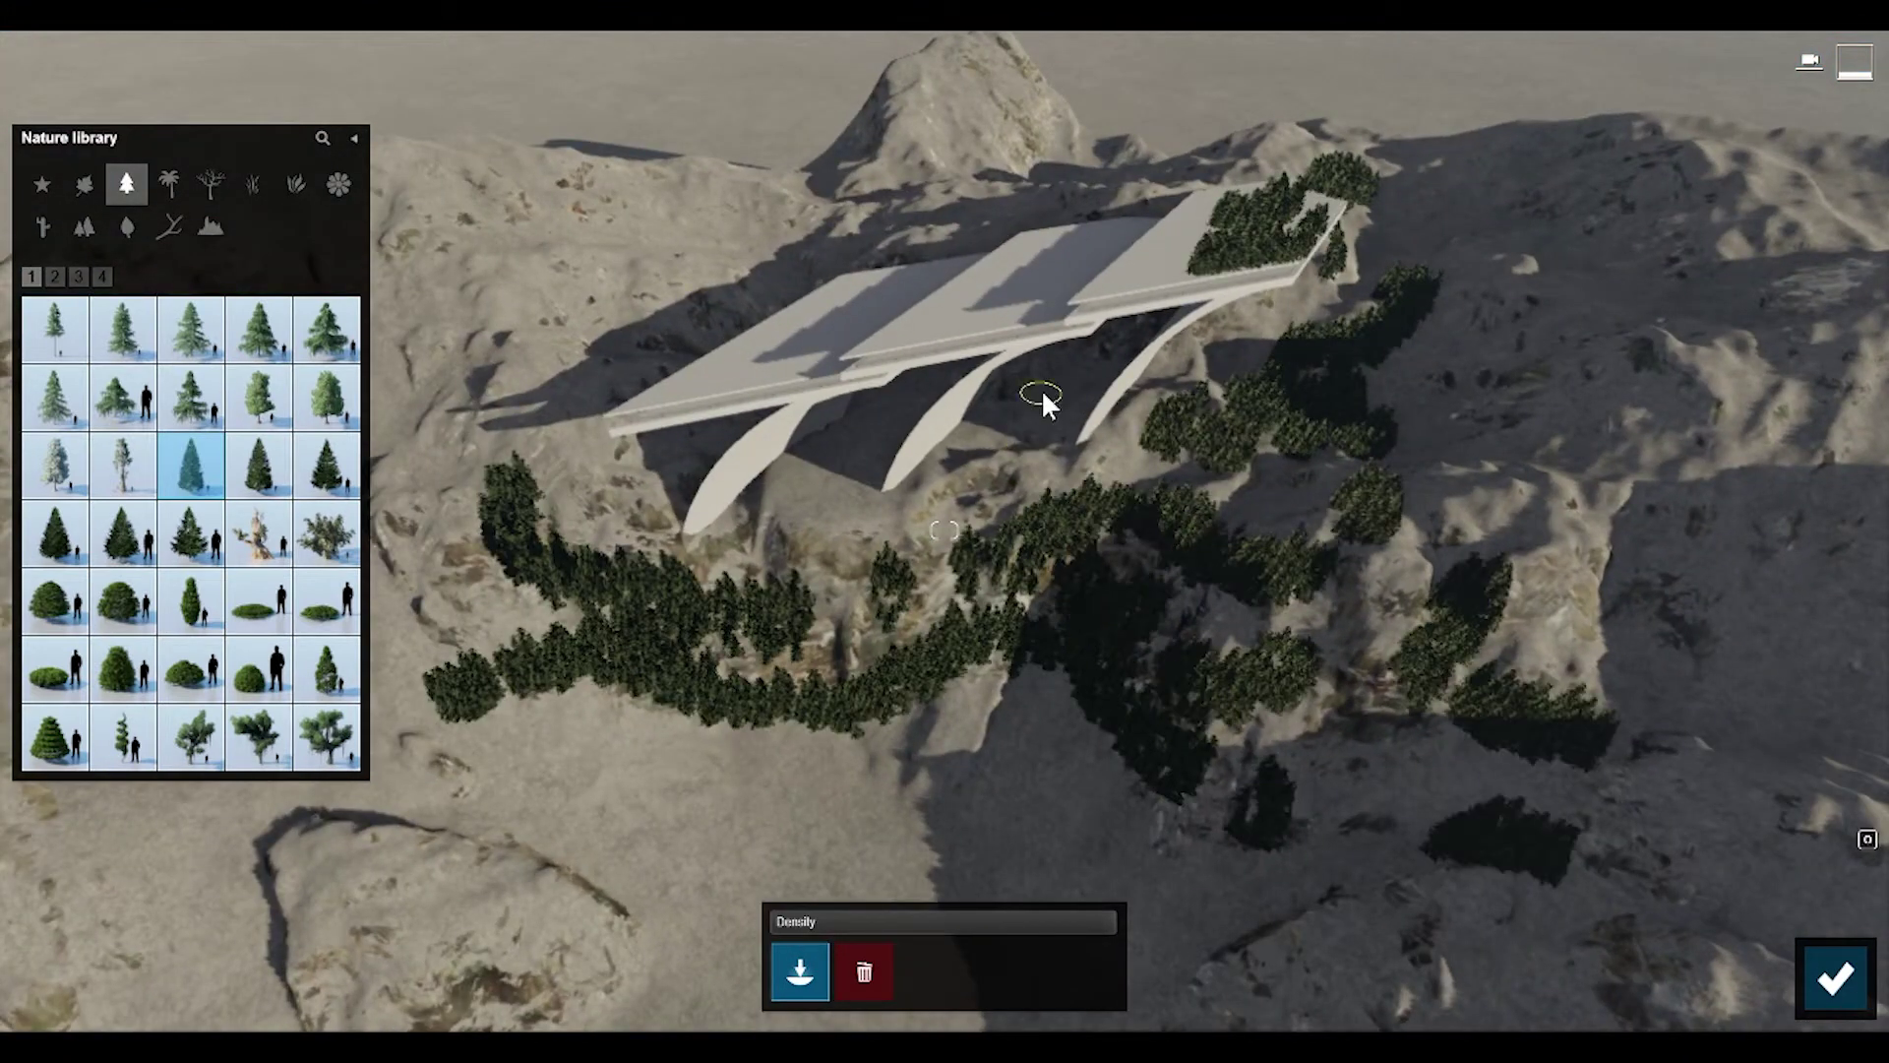
right_drag(879, 591, 1132, 254)
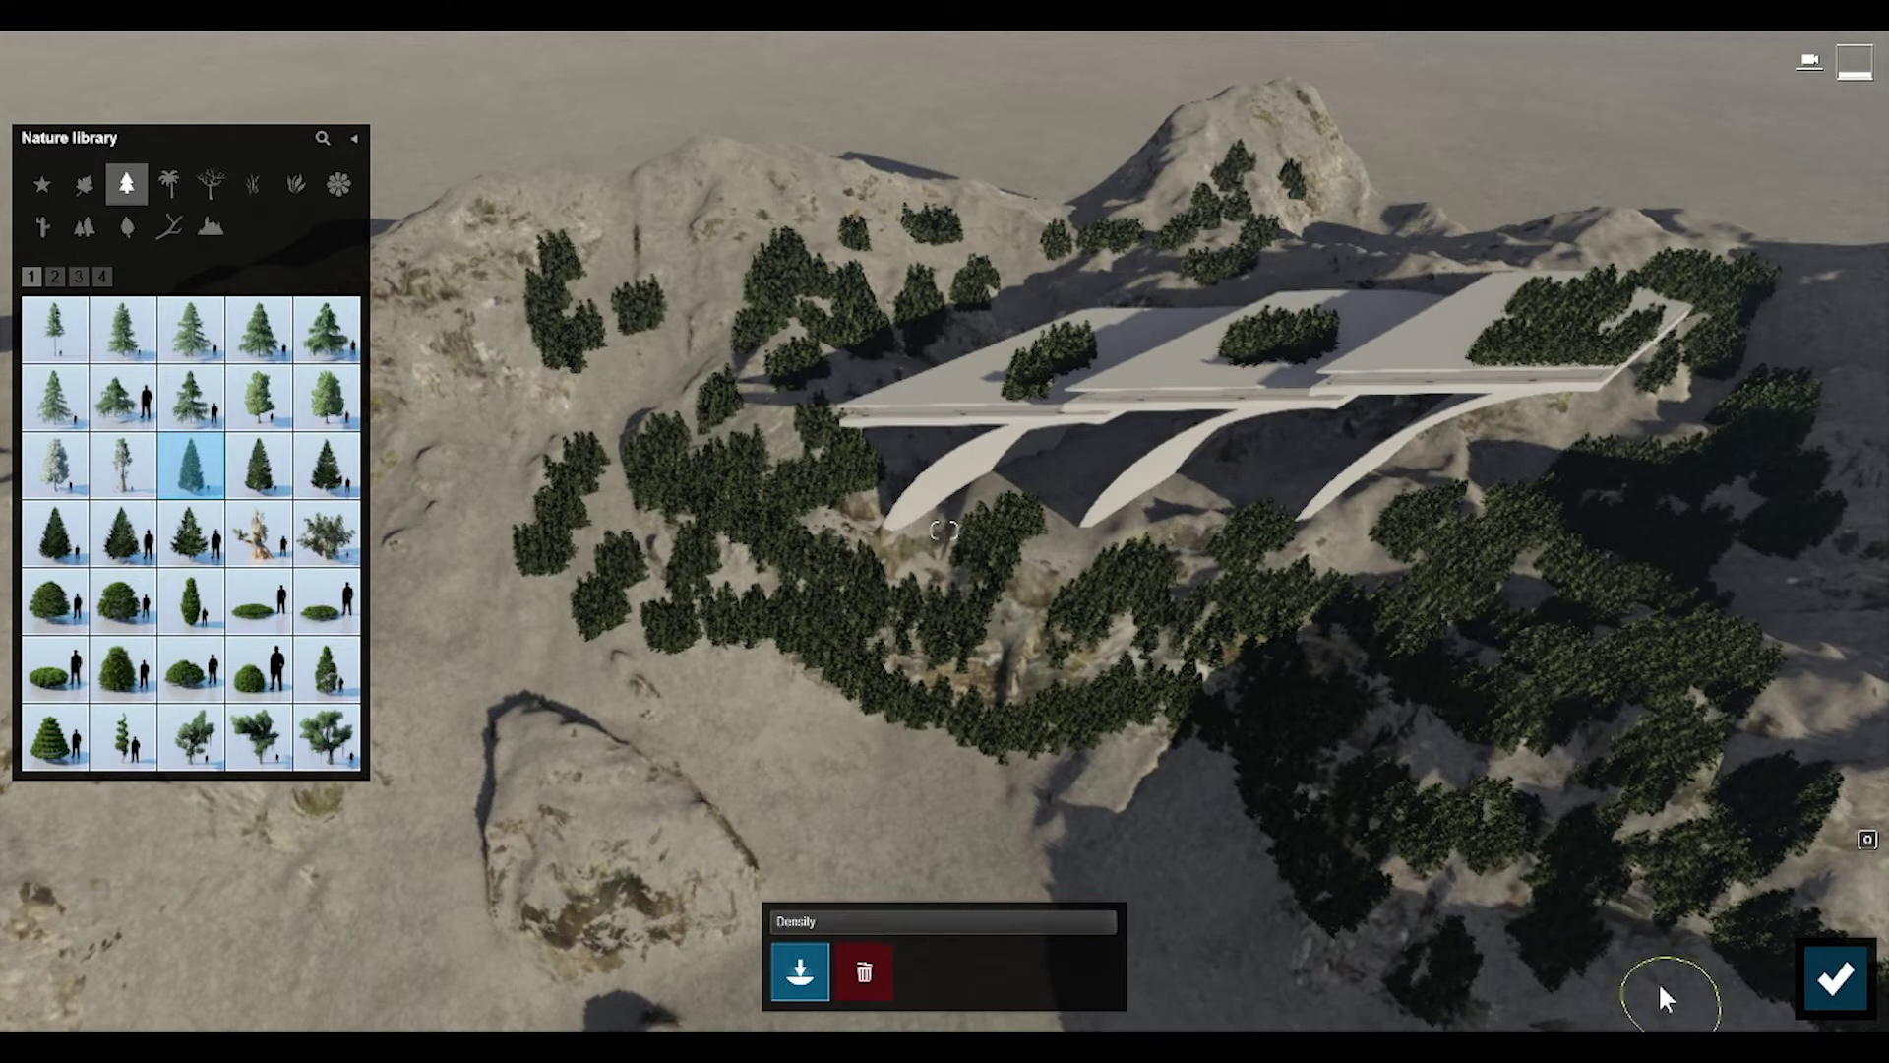
Select all painted trees and place them onto the landscape
click(1836, 977)
click(1464, 203)
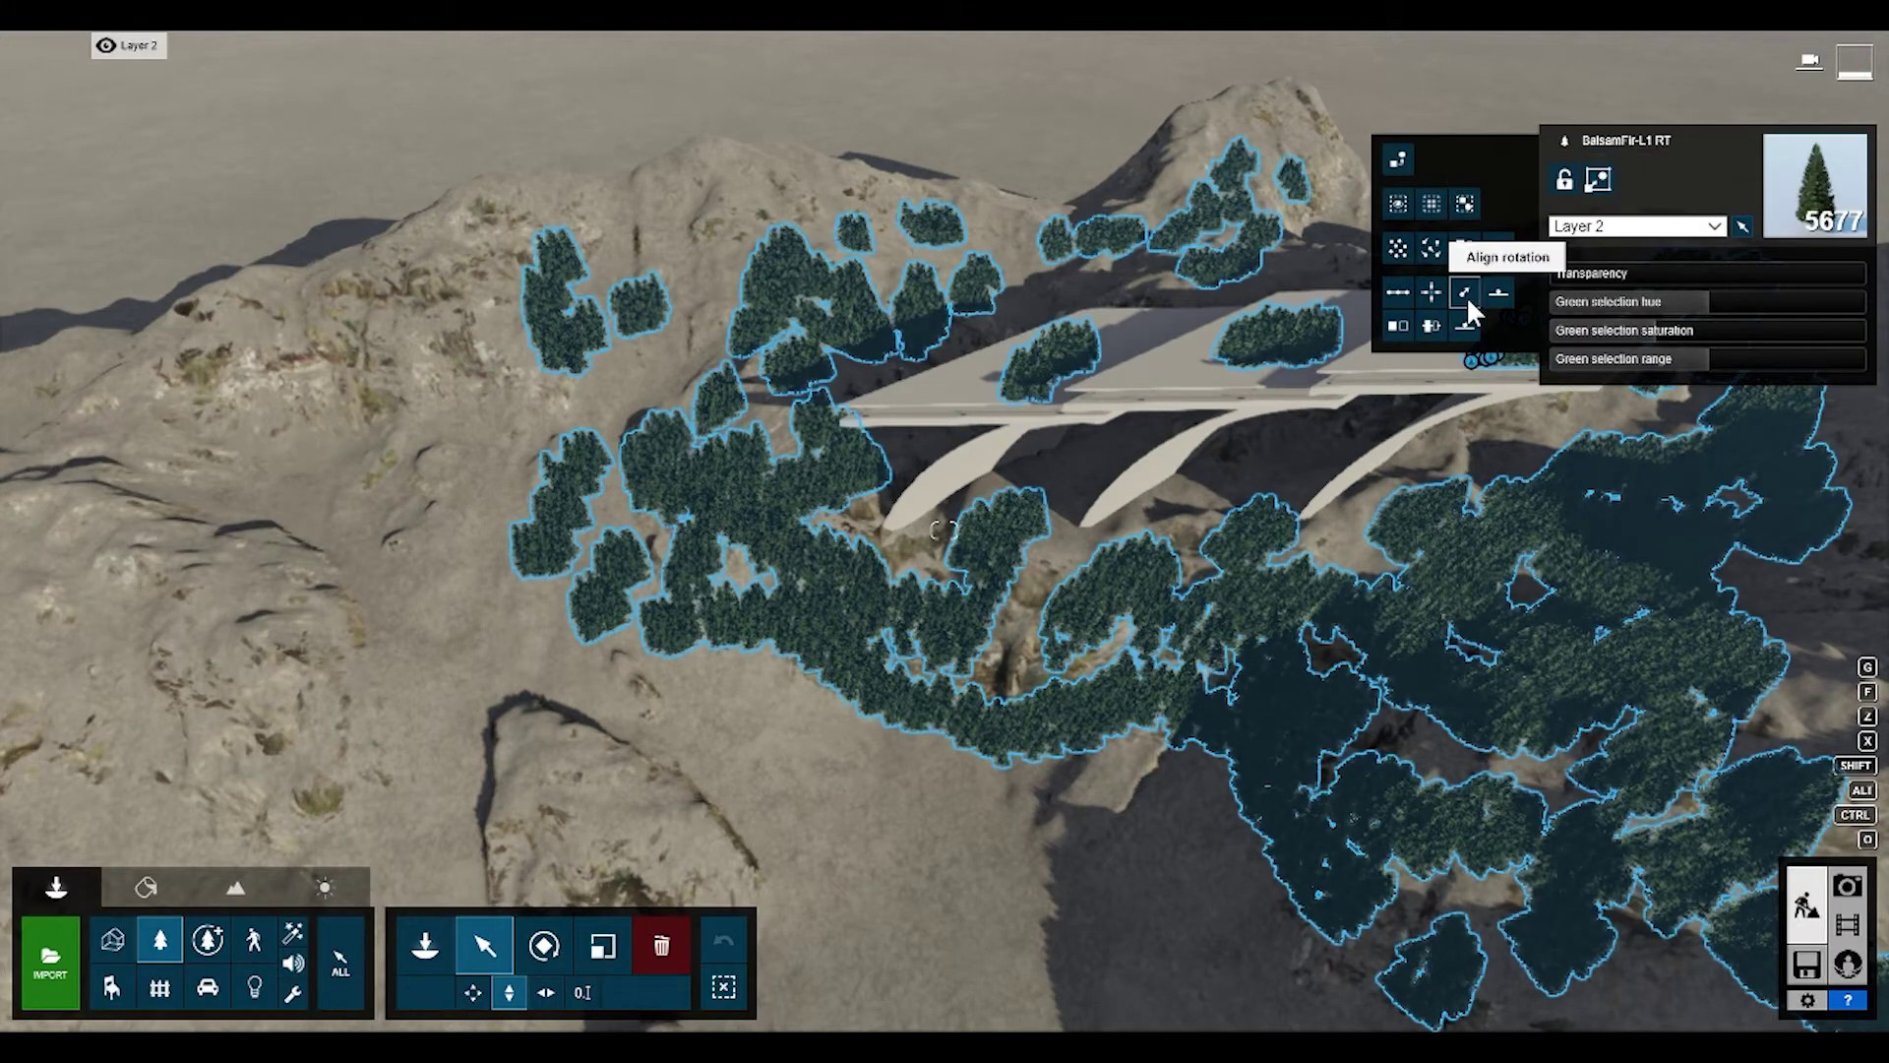
click(1498, 292)
click(1465, 326)
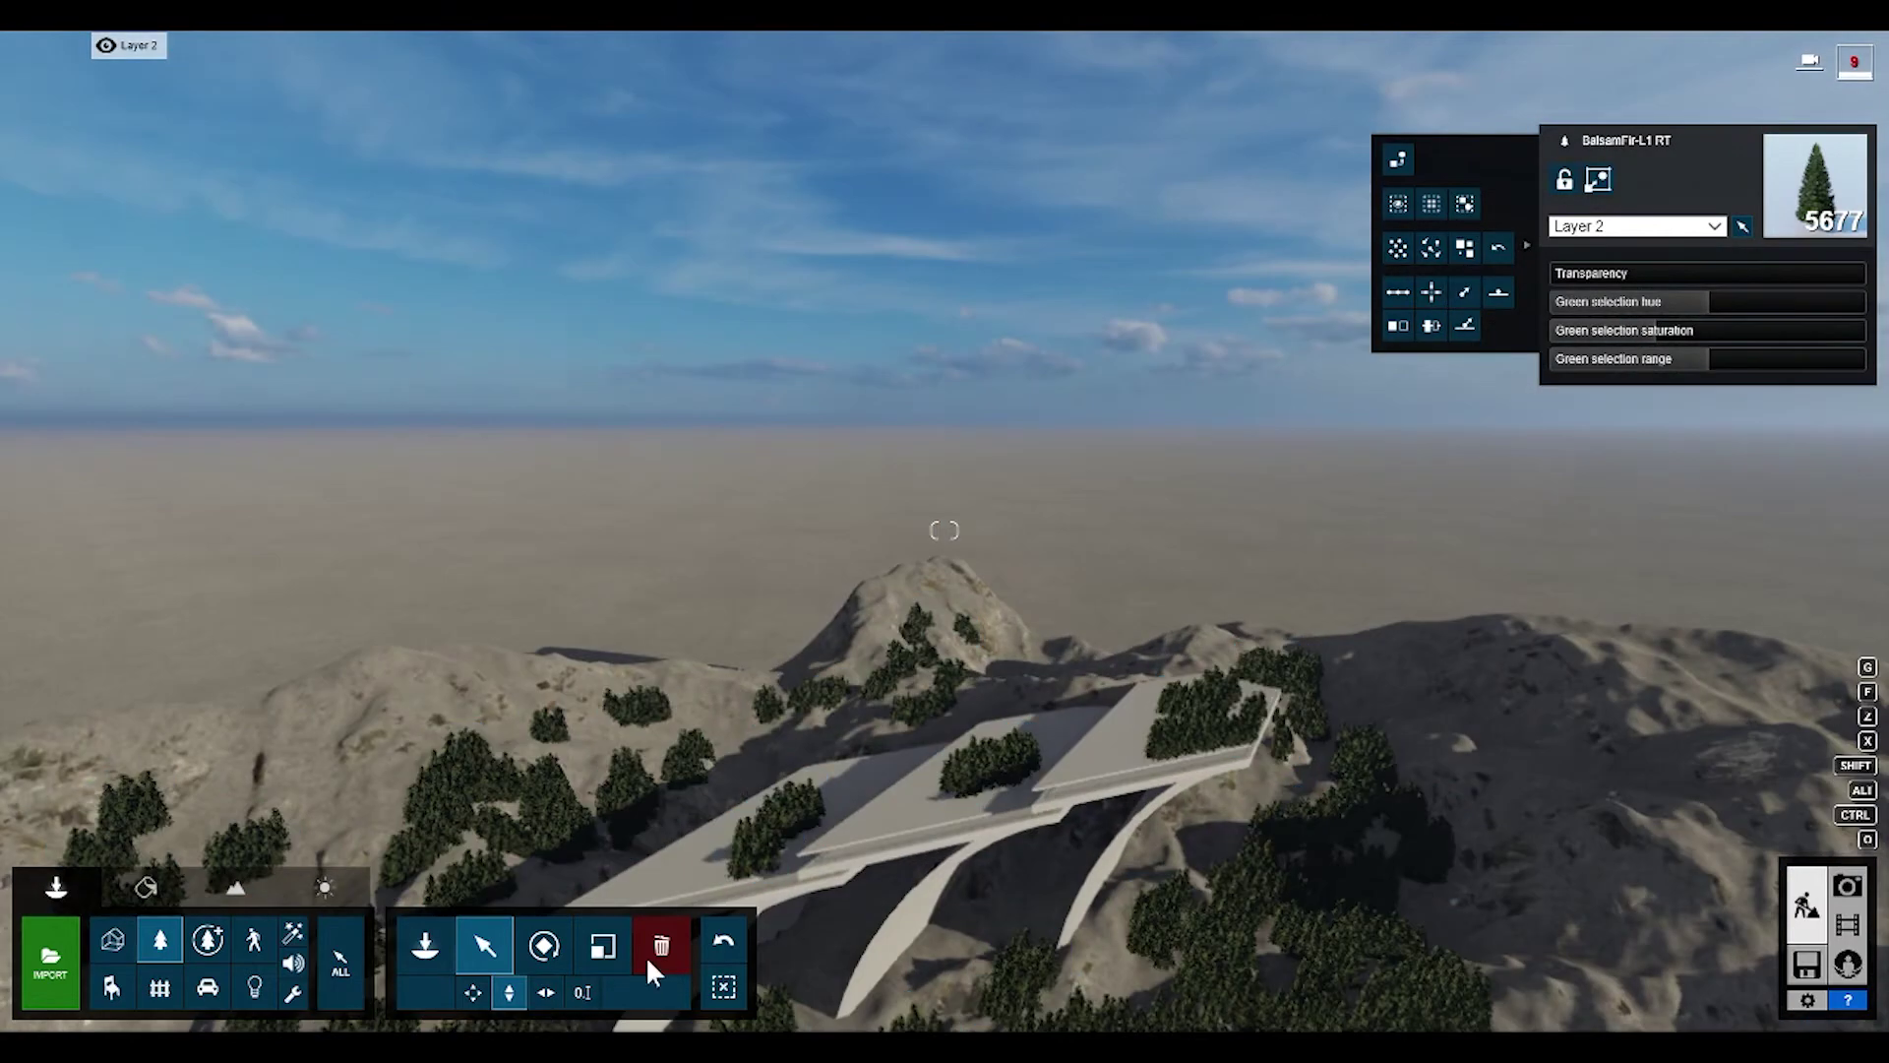
click(716, 987)
Box-select and delete all the trees growing on the canopy roof decks
key(w)
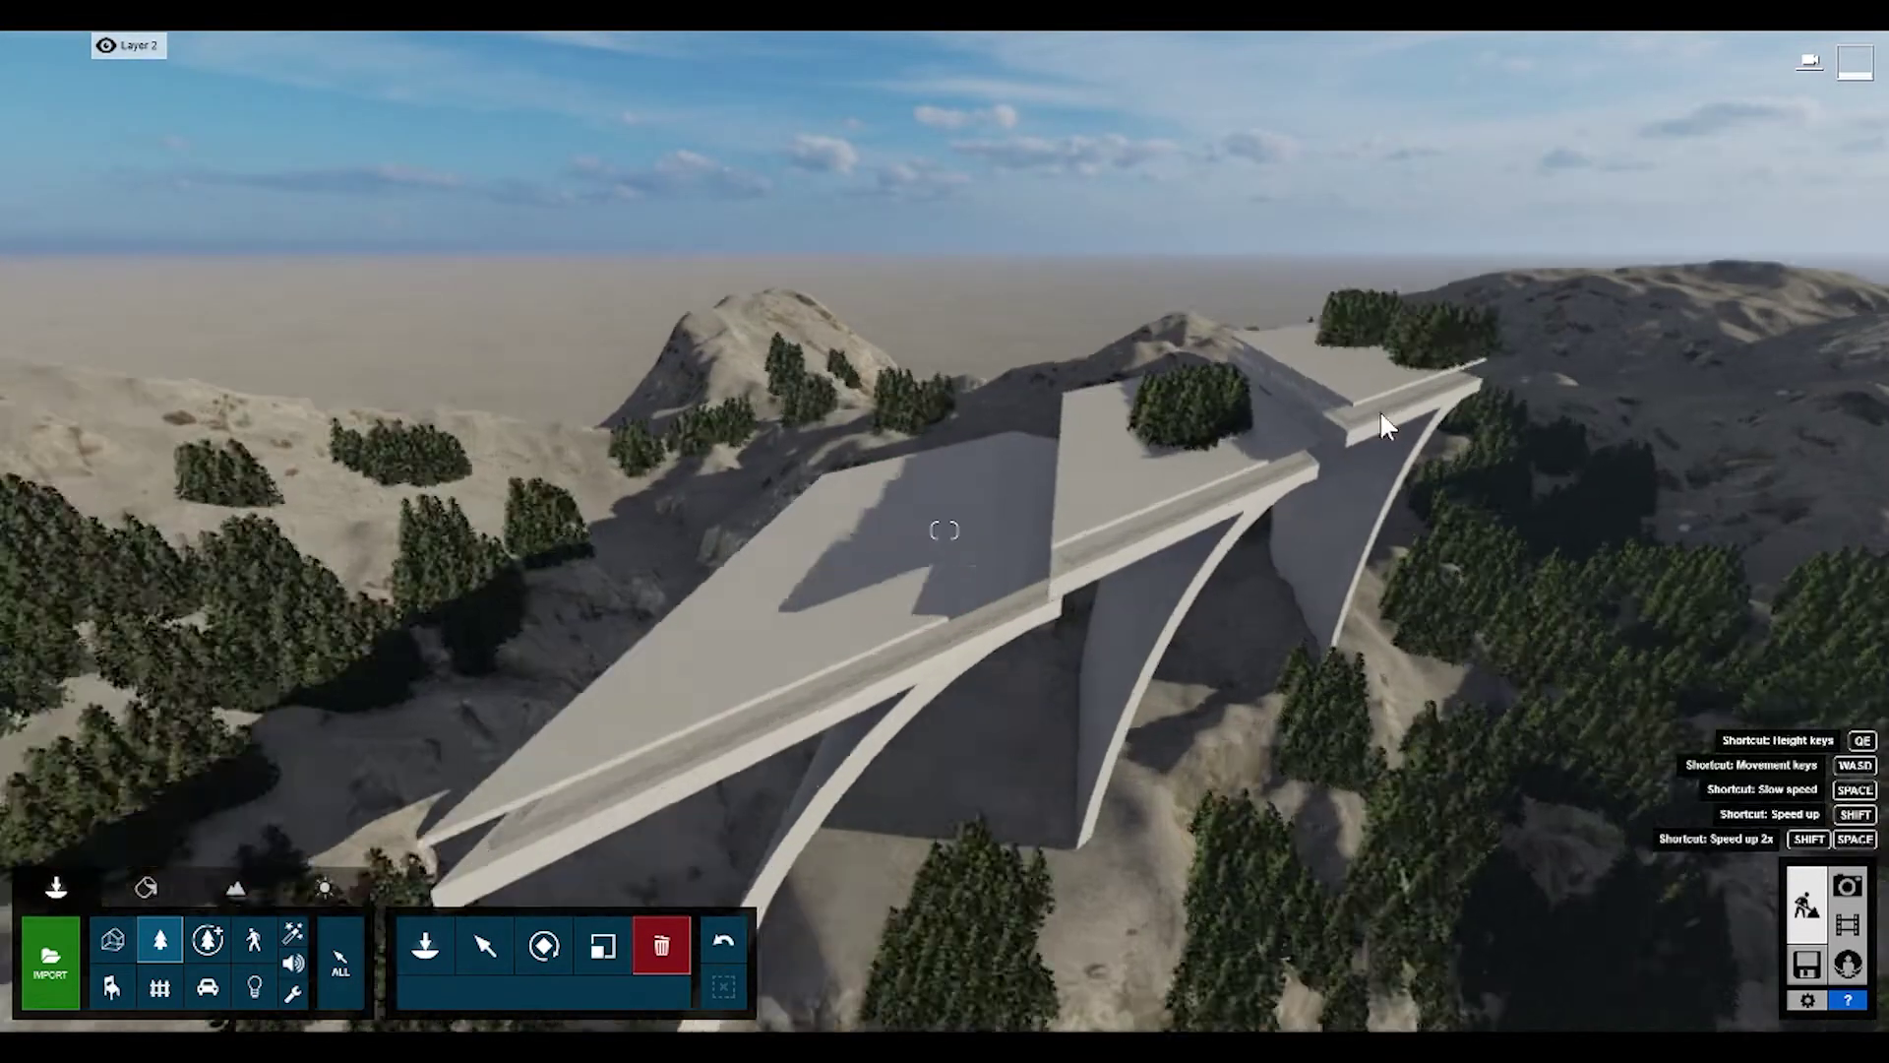
right_drag(691, 913, 1027, 543)
ctrl+drag(1027, 543, 1188, 577)
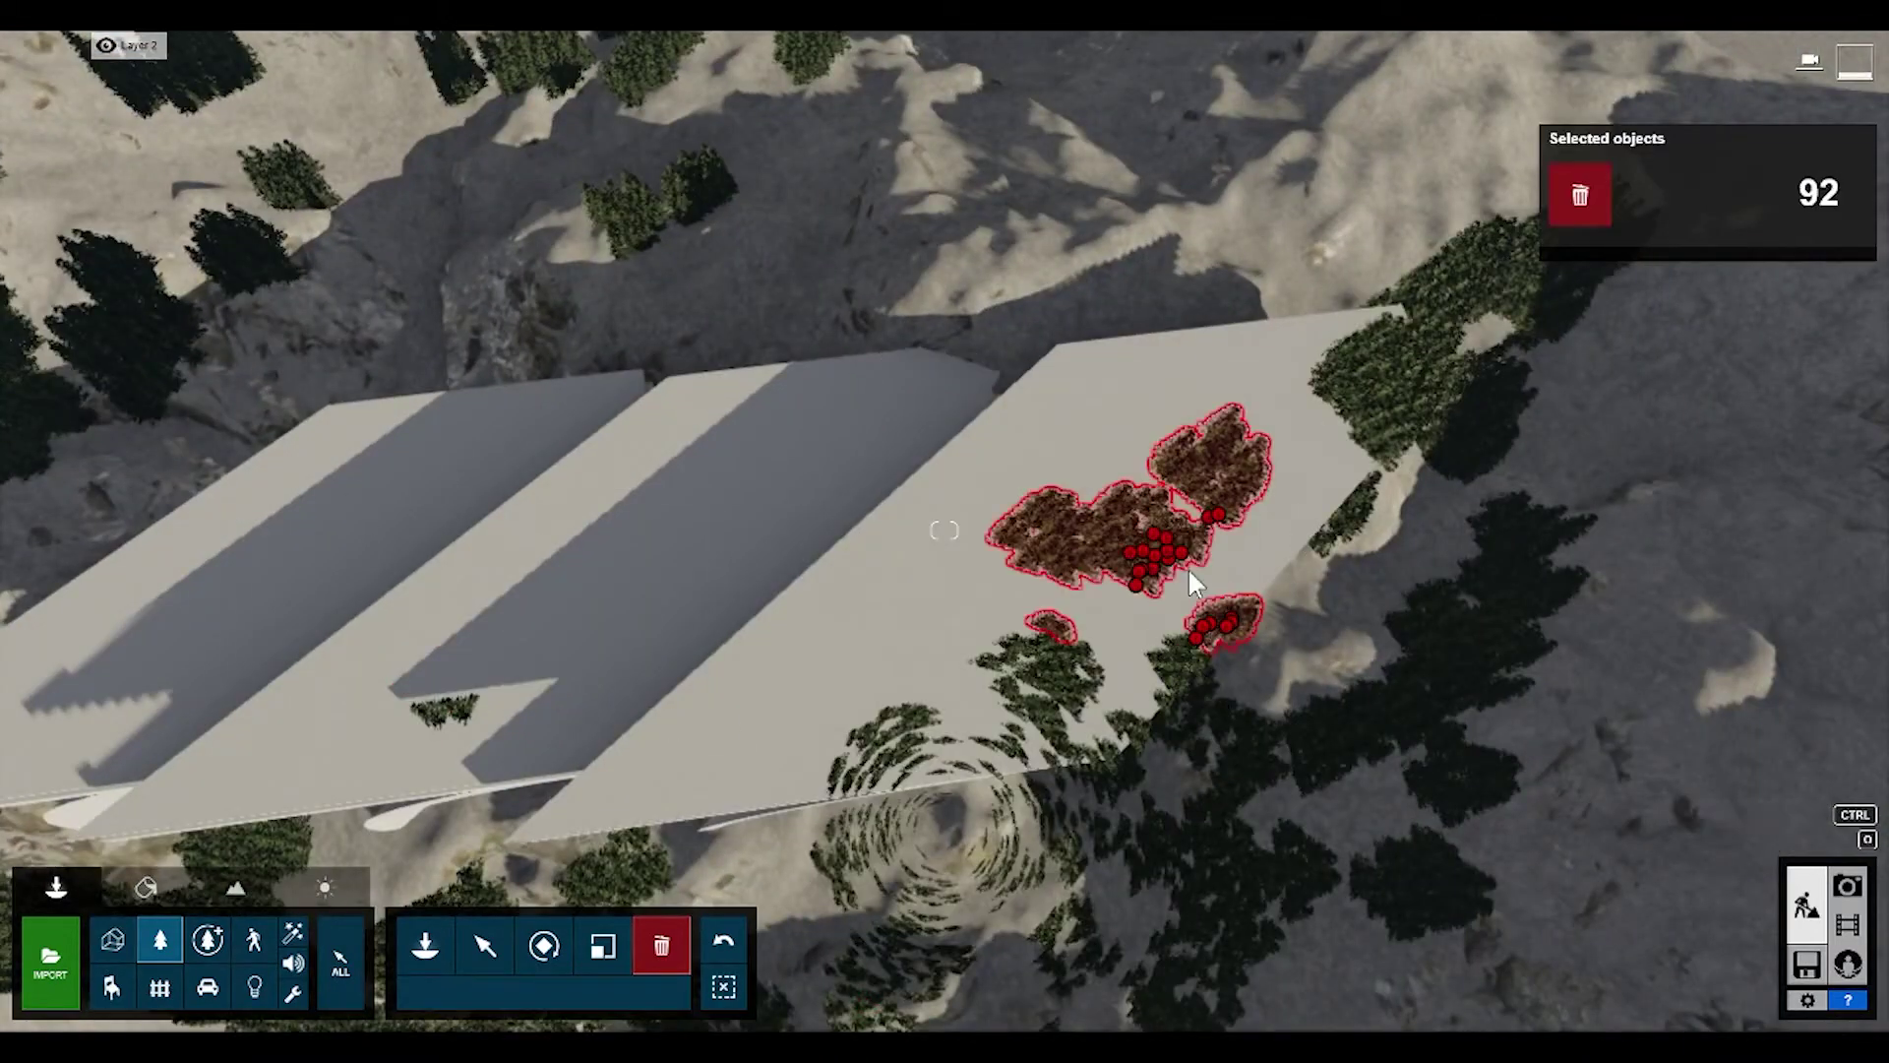
right_drag(463, 726, 630, 532)
ctrl+drag(630, 531, 994, 693)
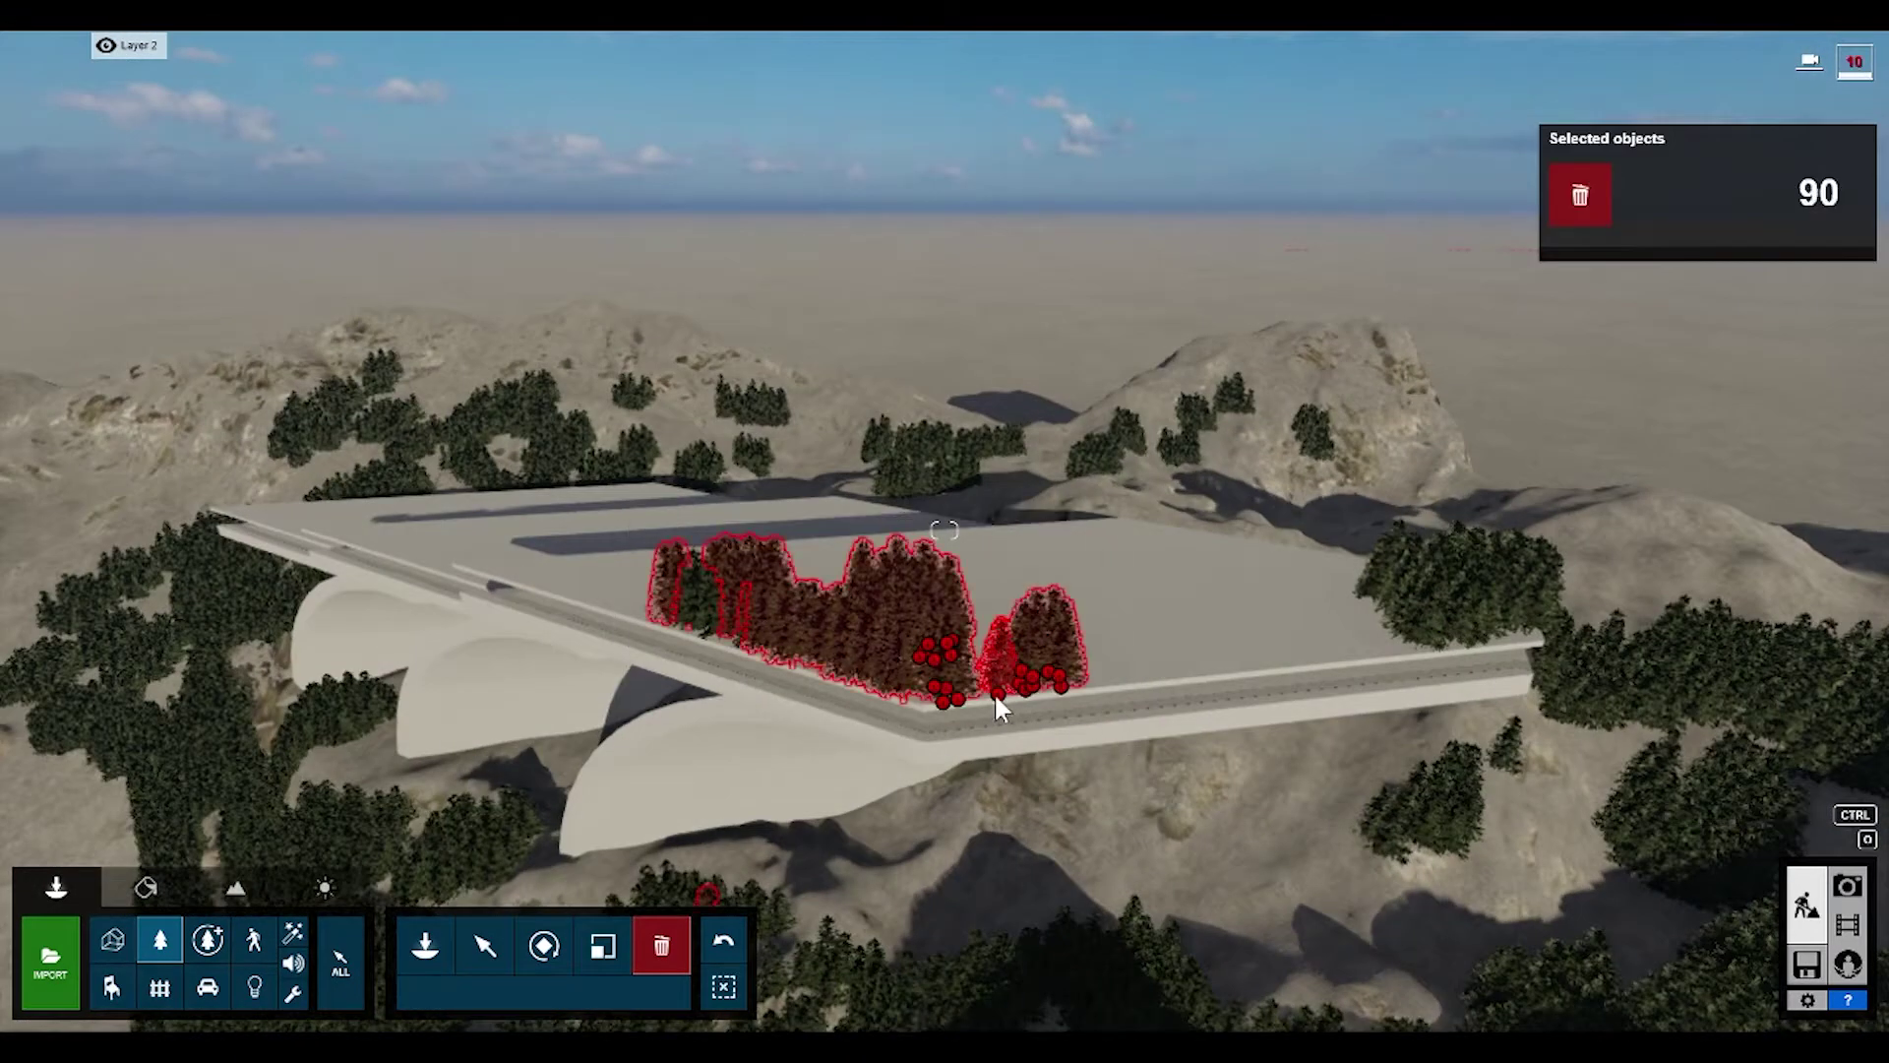
key(Delete)
right_drag(994, 693, 801, 548)
ctrl+drag(801, 548, 1131, 790)
key(Delete)
Paint a conifer cluster on the right slope, pick another pine, and enter photo mode
click(1847, 885)
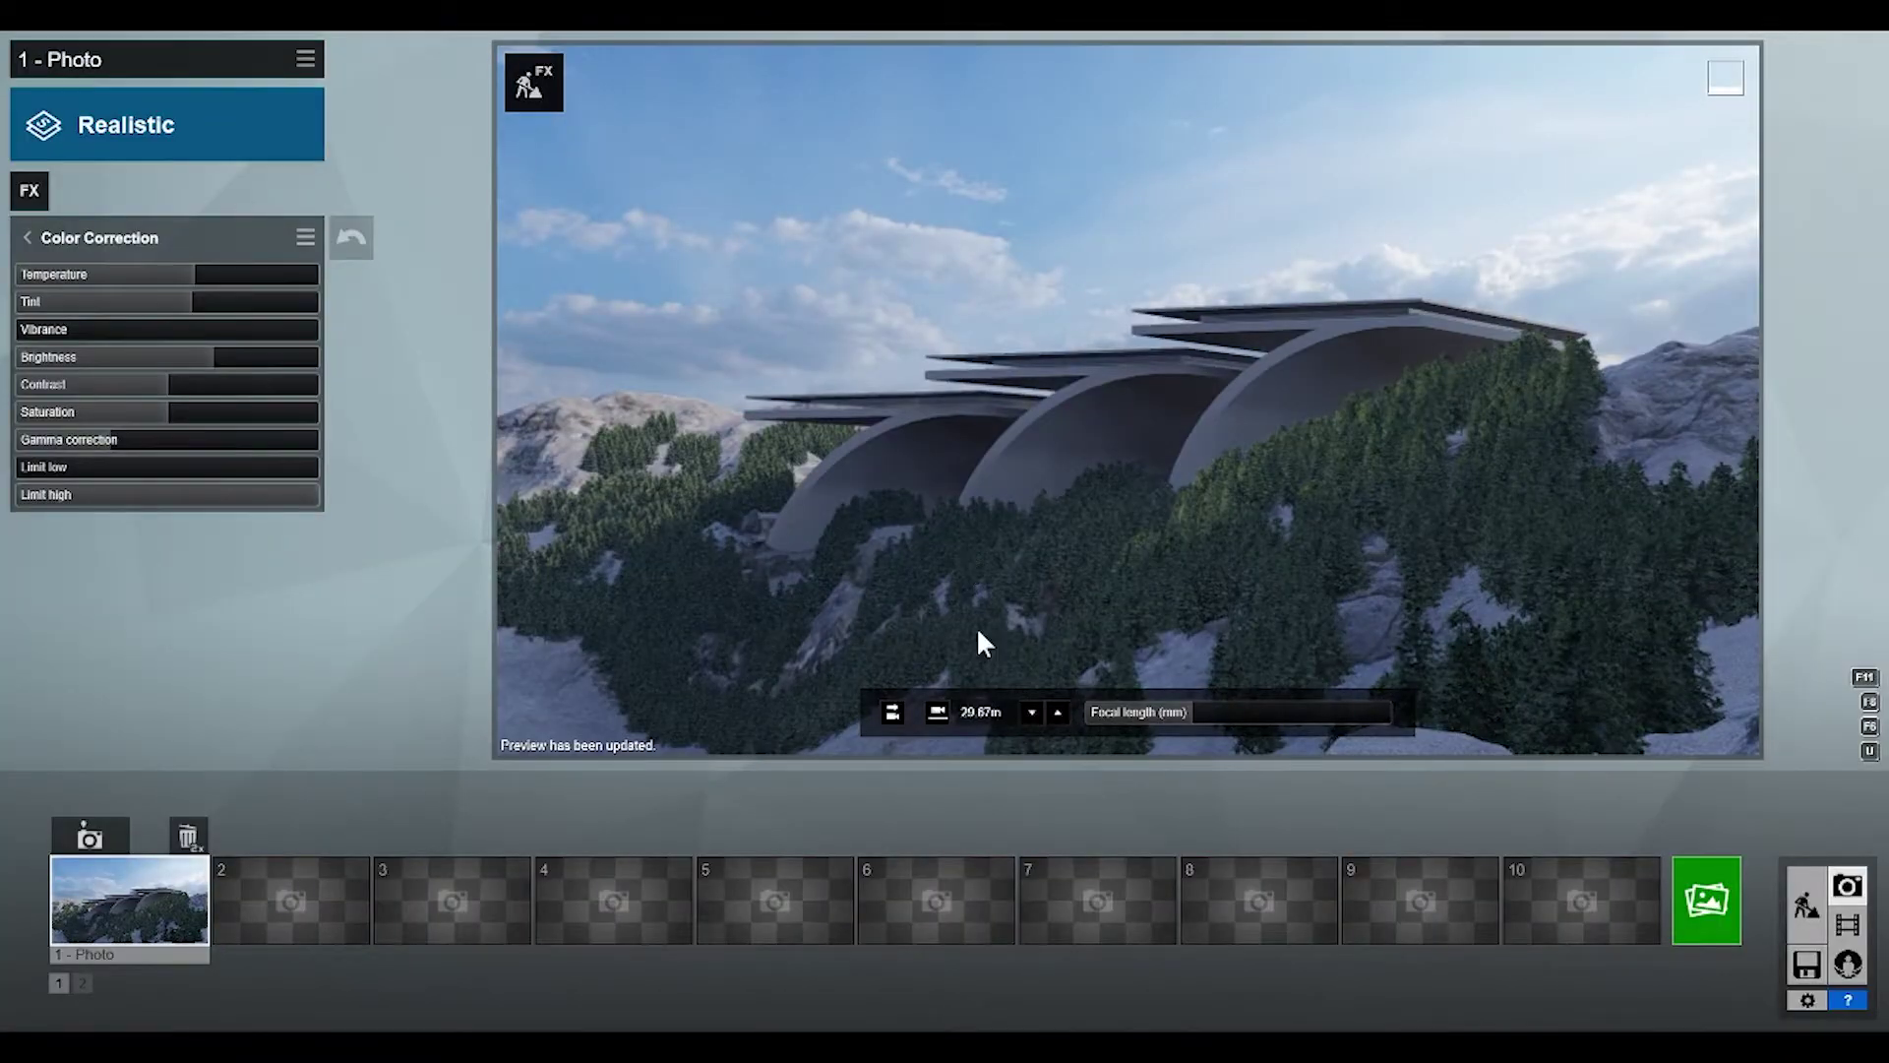
click(1806, 901)
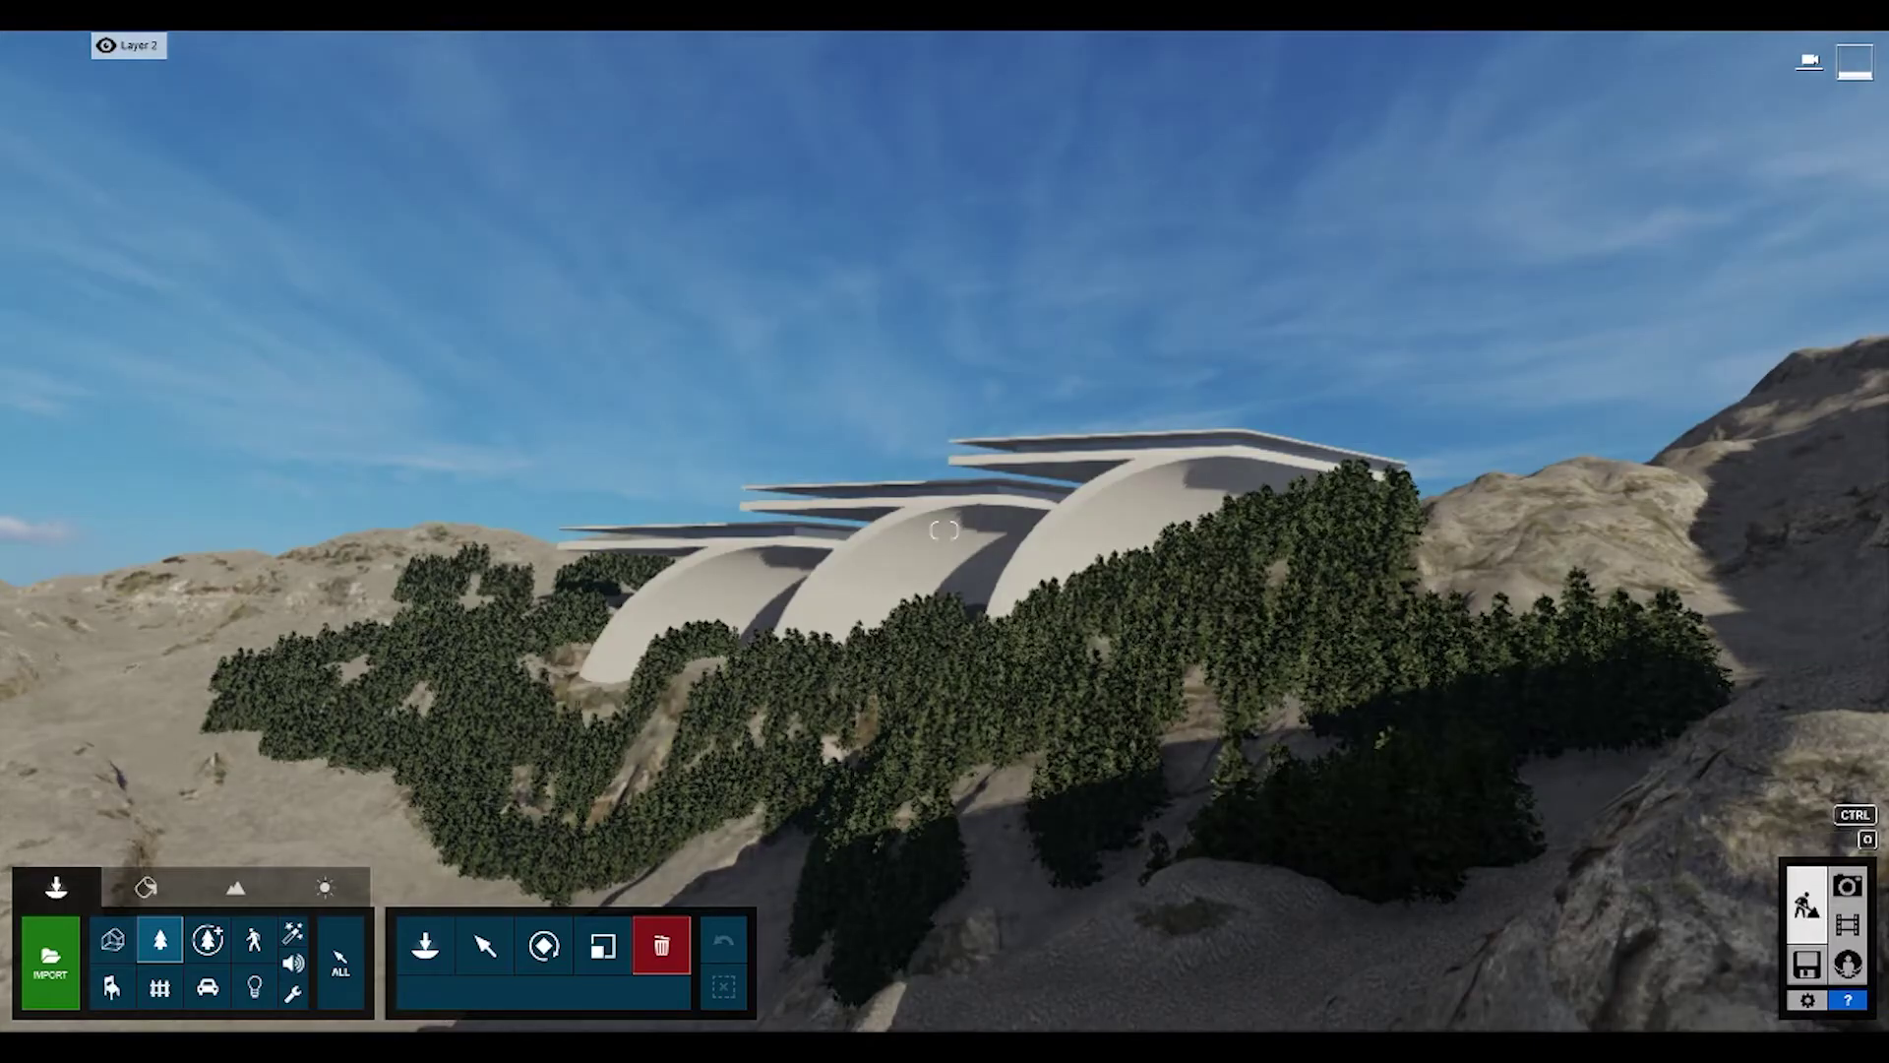
click(159, 939)
click(525, 994)
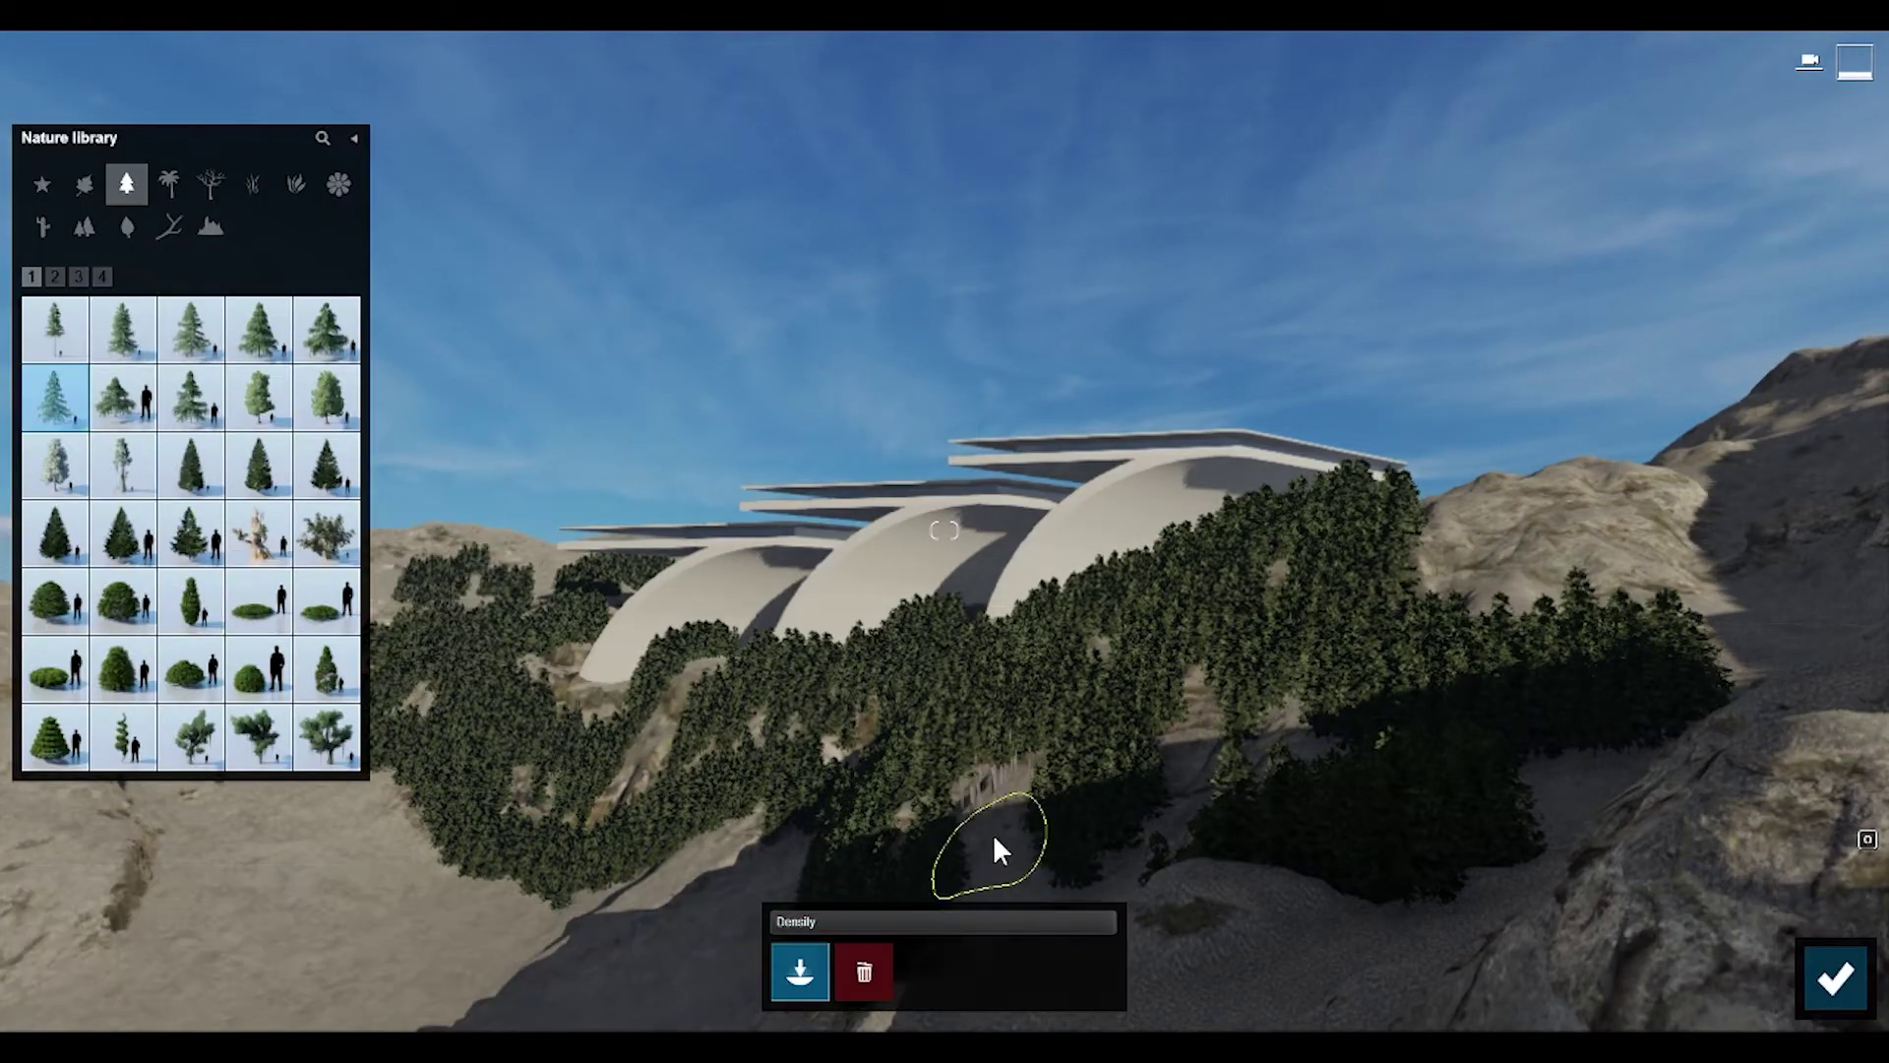
click(1777, 691)
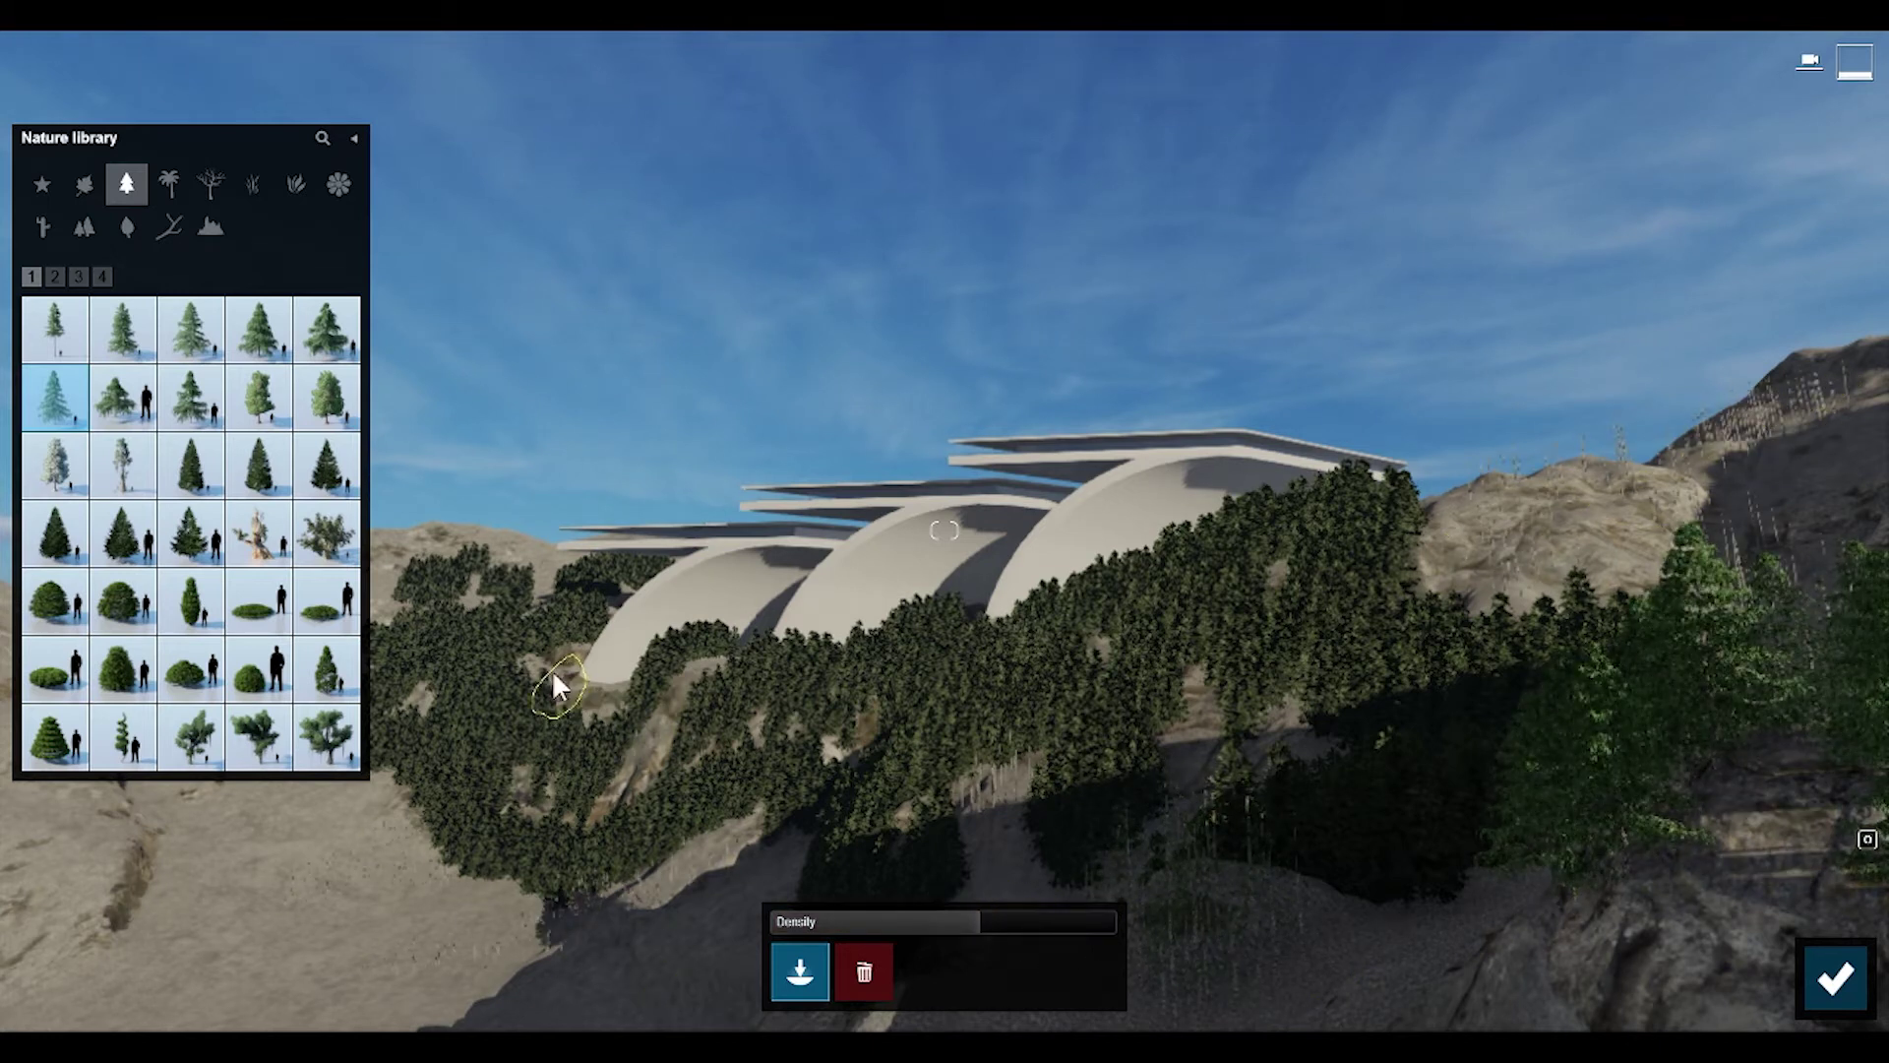
middle_drag(556, 683, 713, 591)
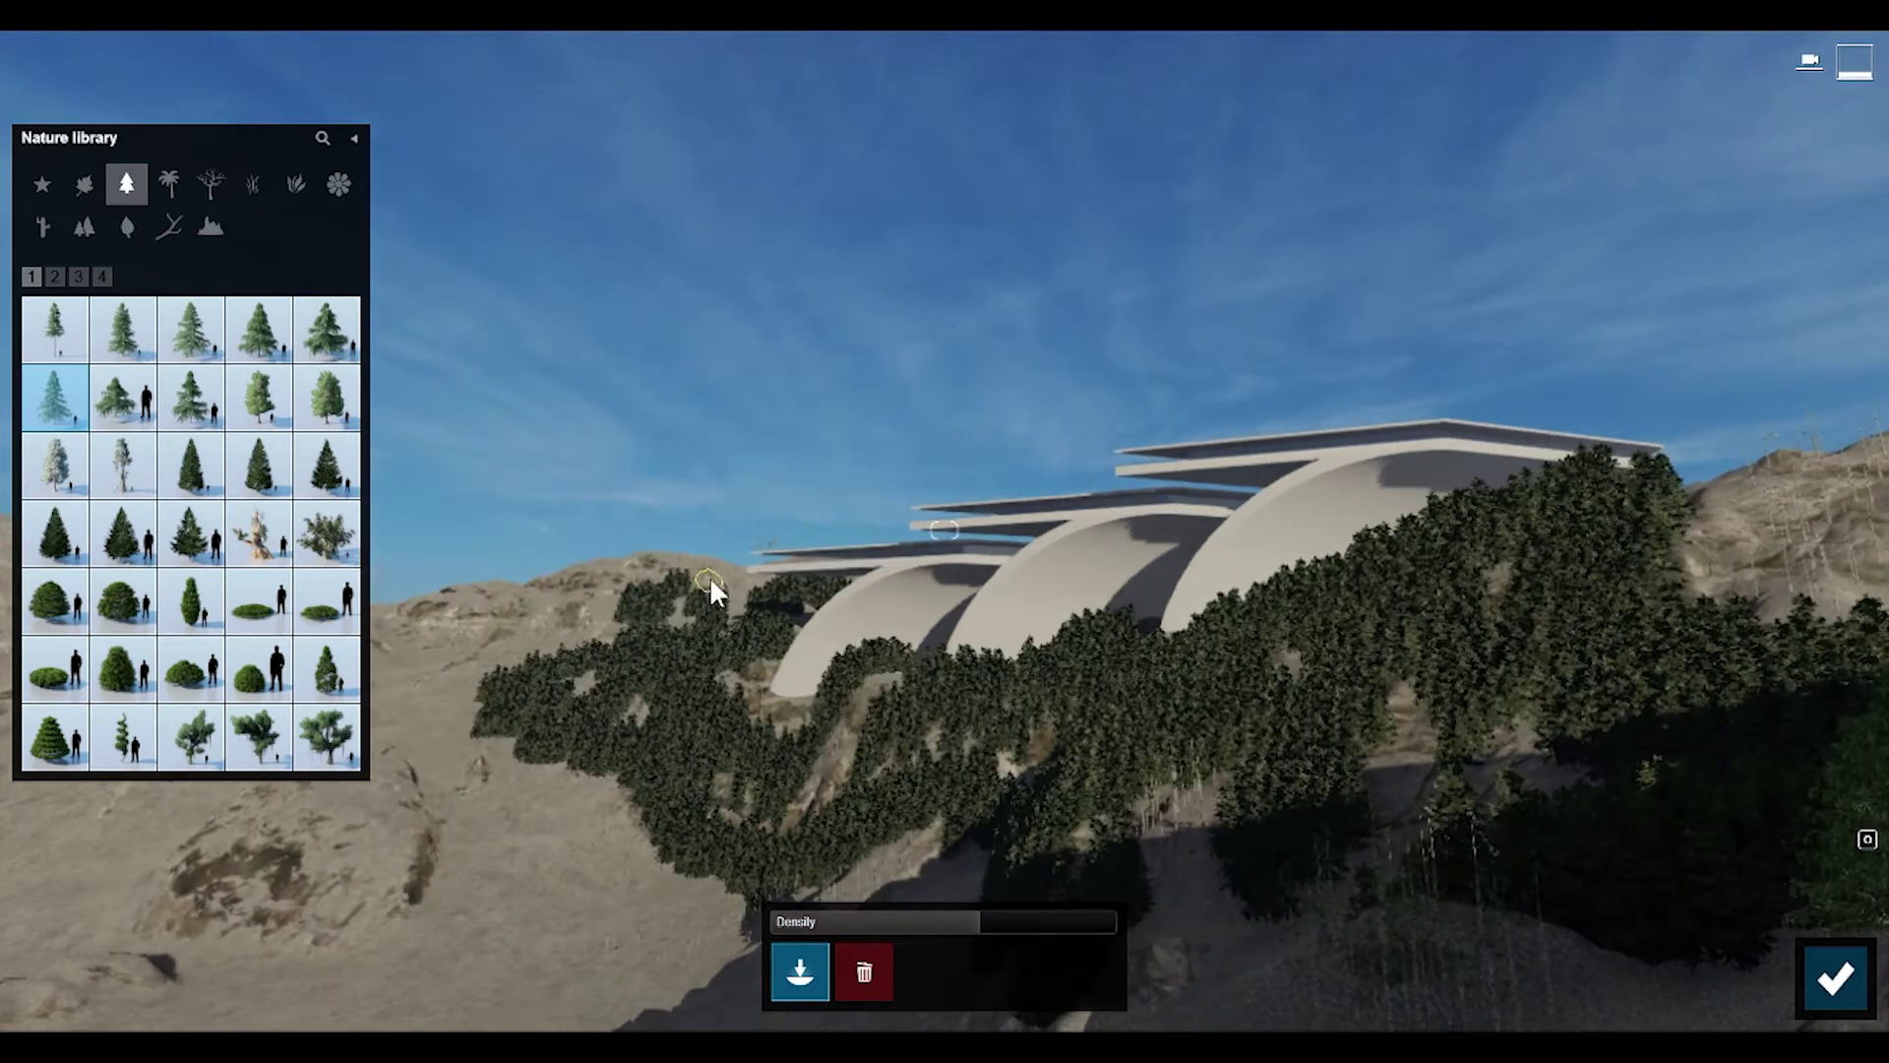
click(210, 418)
click(1835, 977)
click(1847, 886)
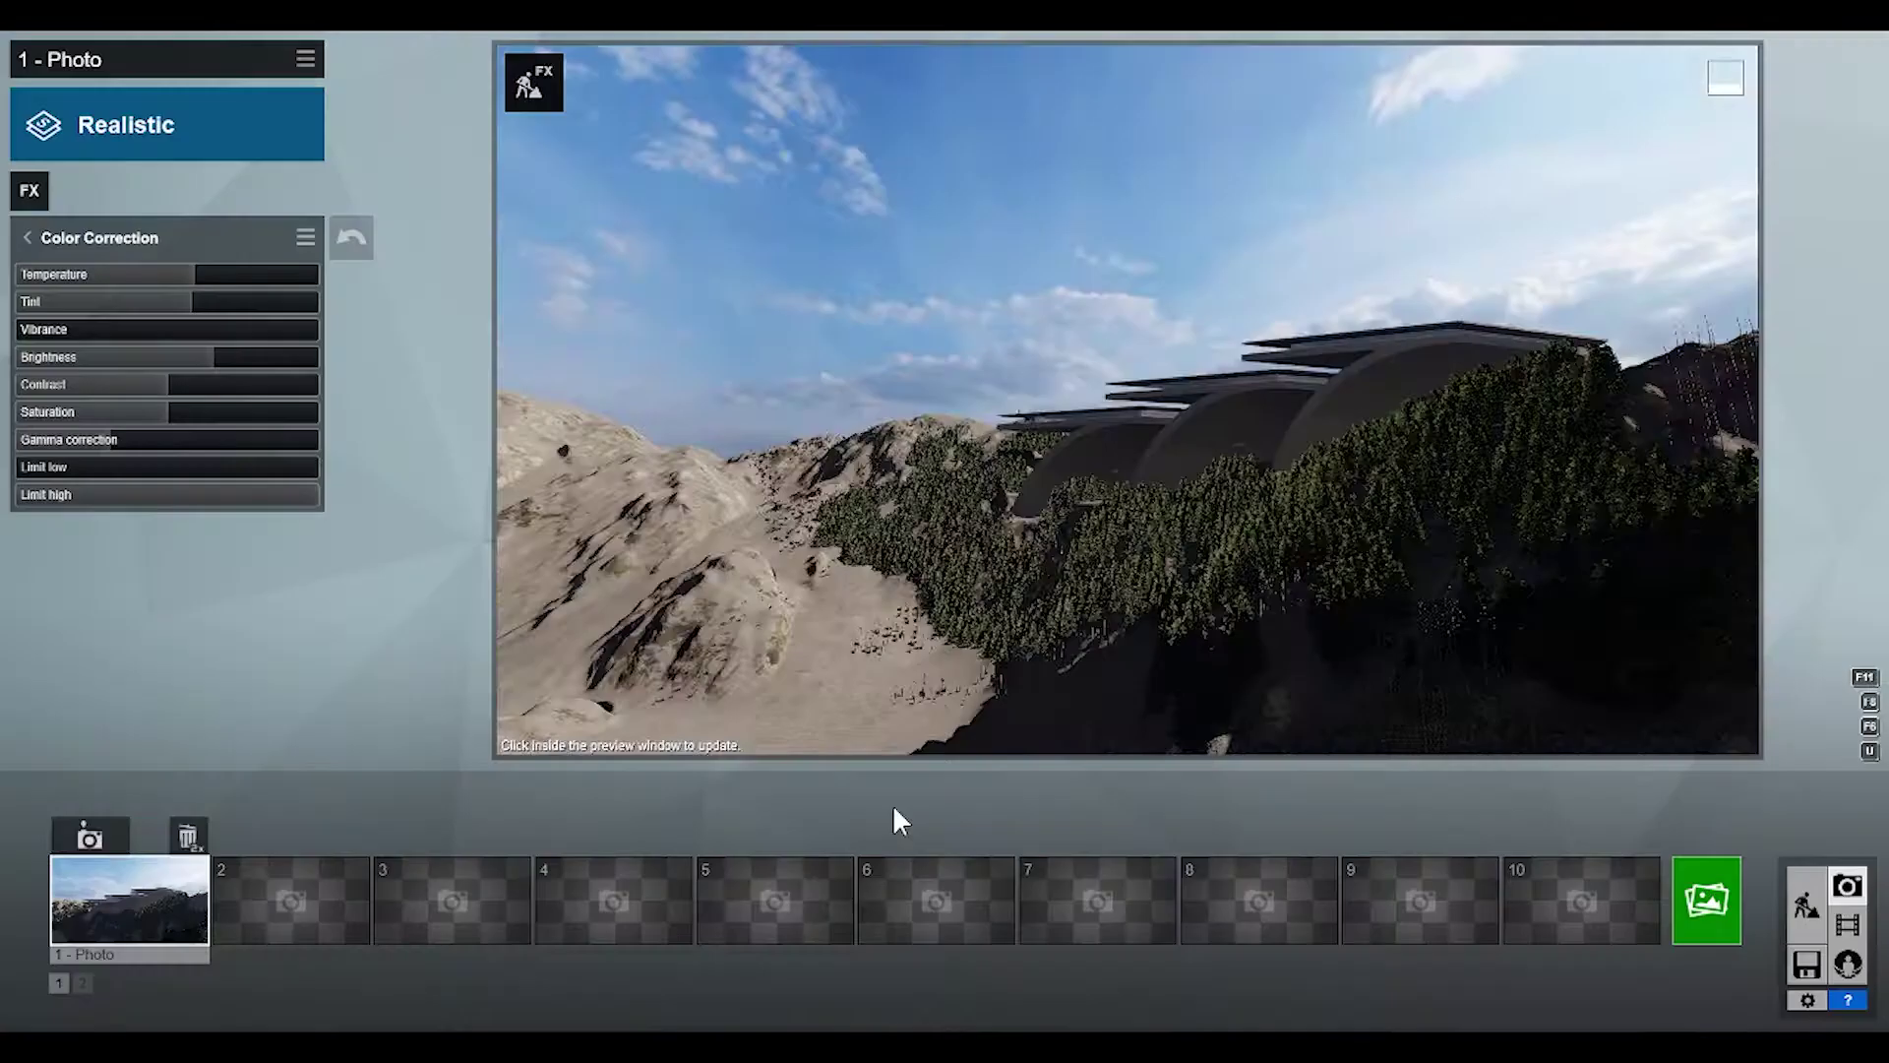
Rotate the Real Skies heading for photo 1
click(99, 239)
click(1117, 499)
click(99, 237)
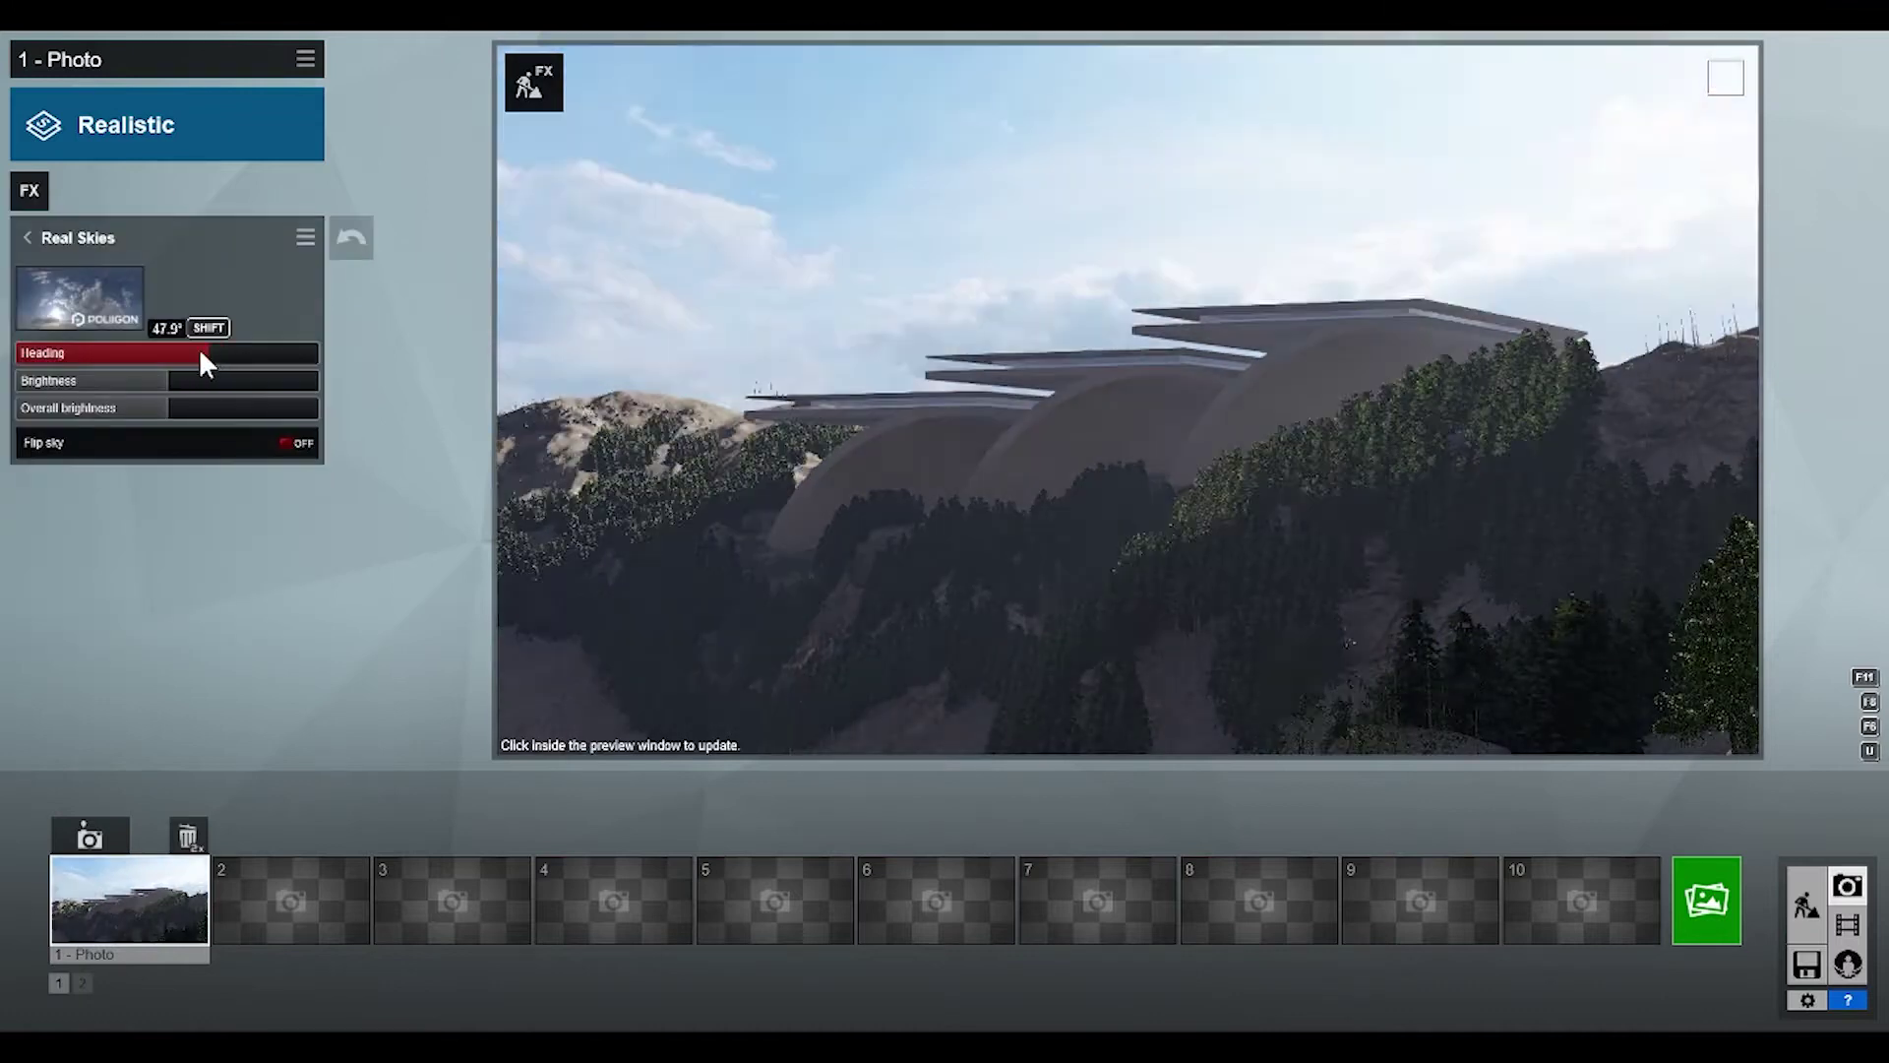
drag(199, 352, 223, 352)
click(1189, 335)
Raise photo 1's Color Correction saturation and refresh the preview
click(26, 237)
click(261, 278)
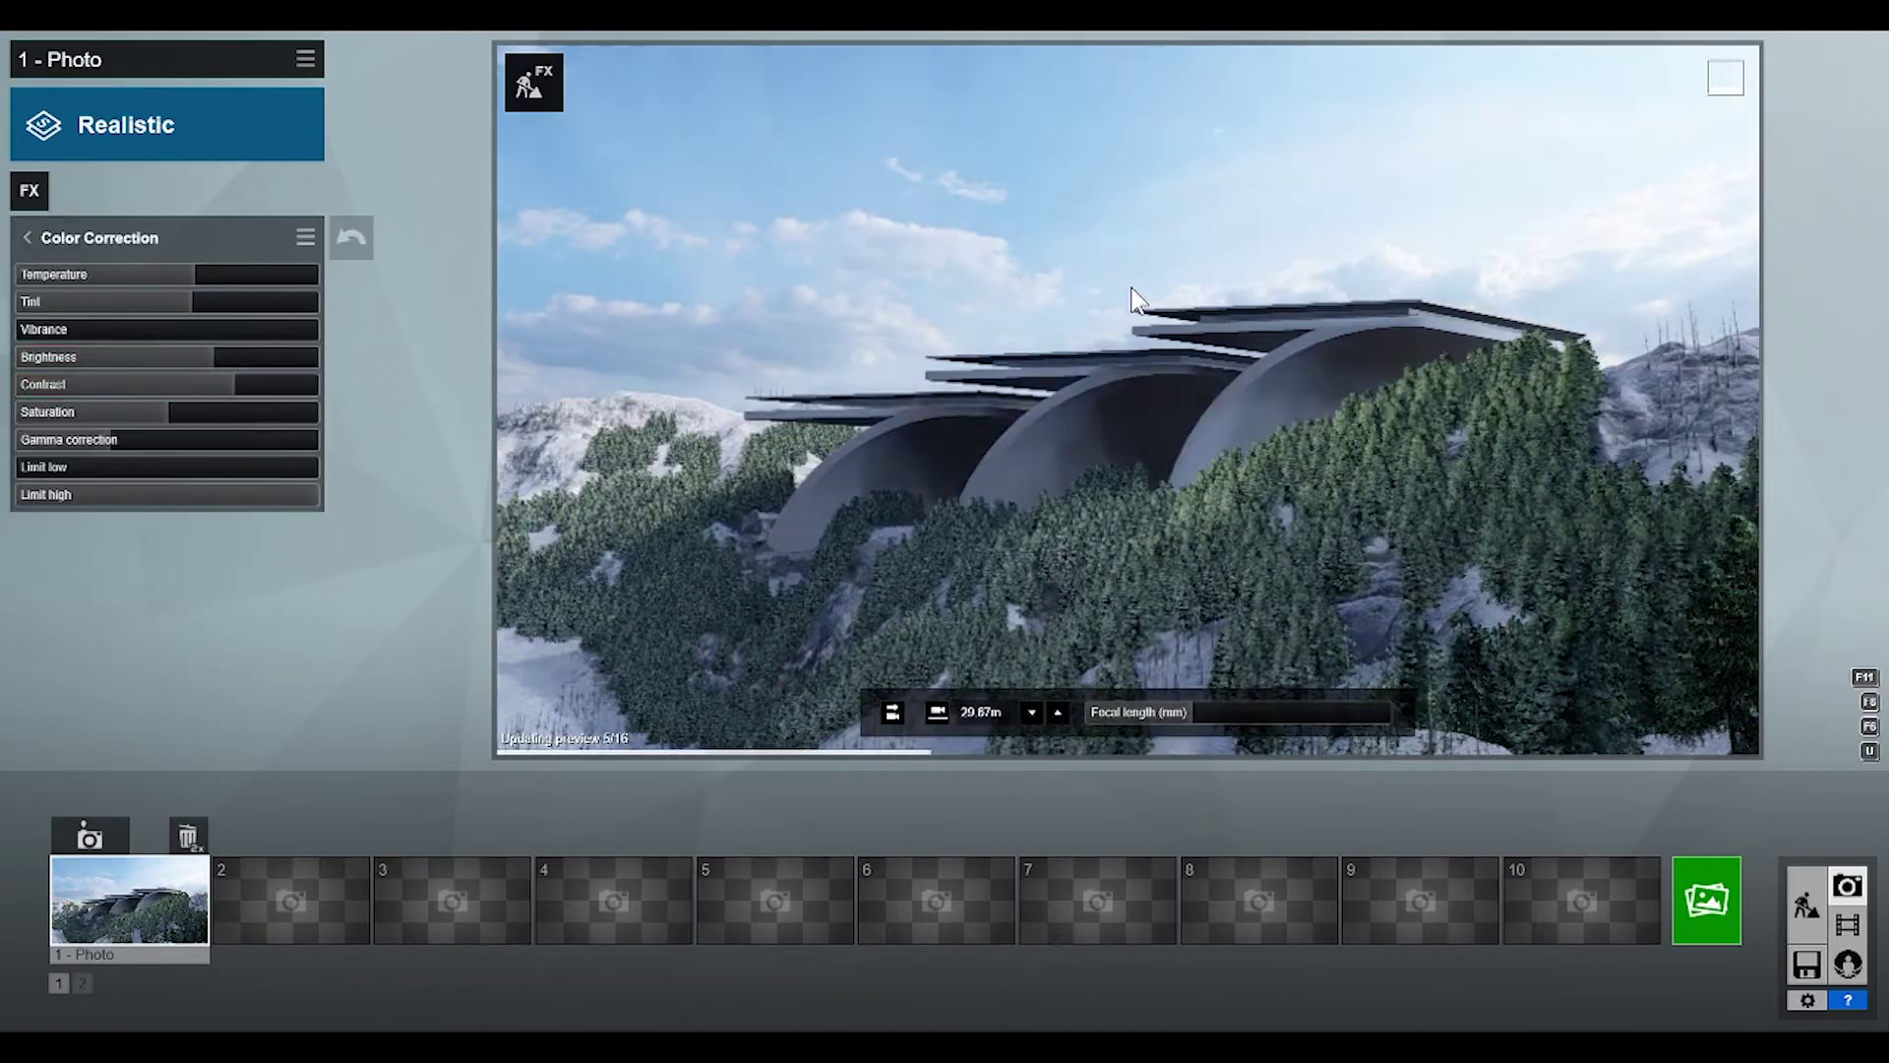
drag(169, 411, 198, 411)
click(895, 357)
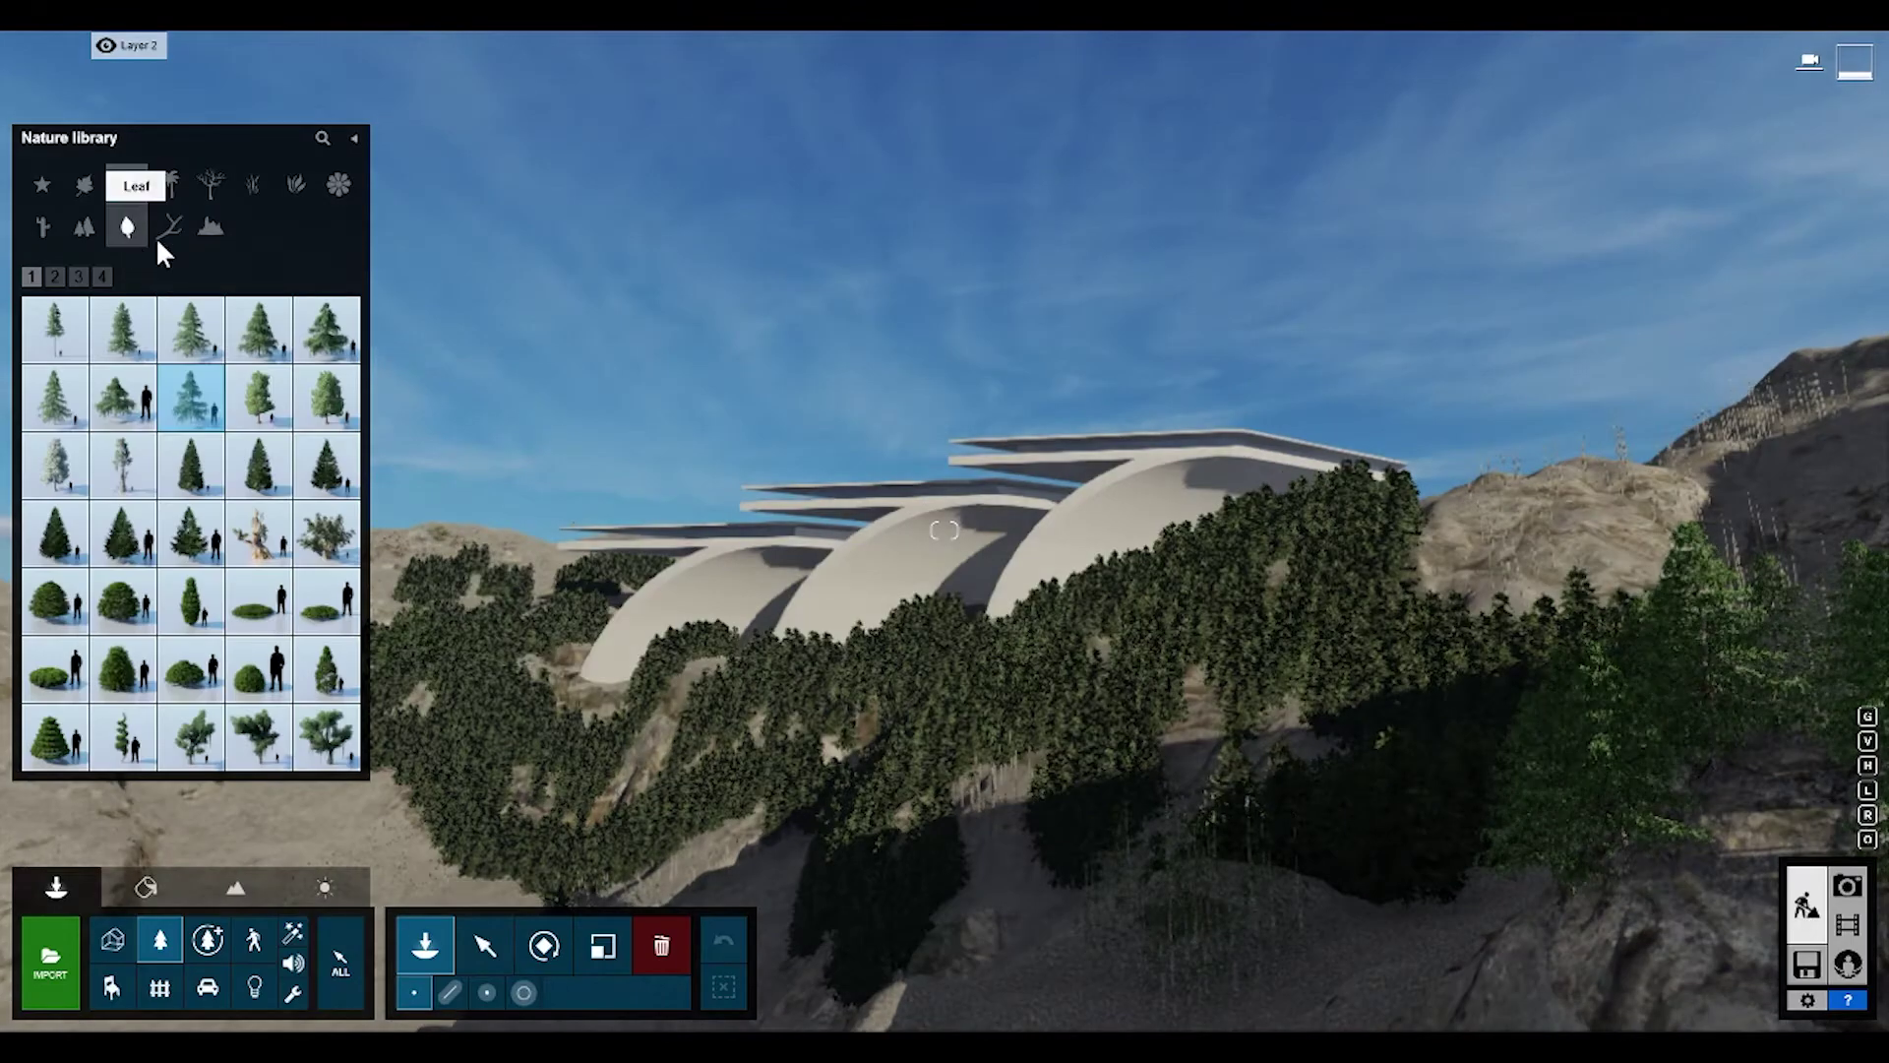
Paint a slender pine from the Nature library across the hillside, viewed from above
click(209, 225)
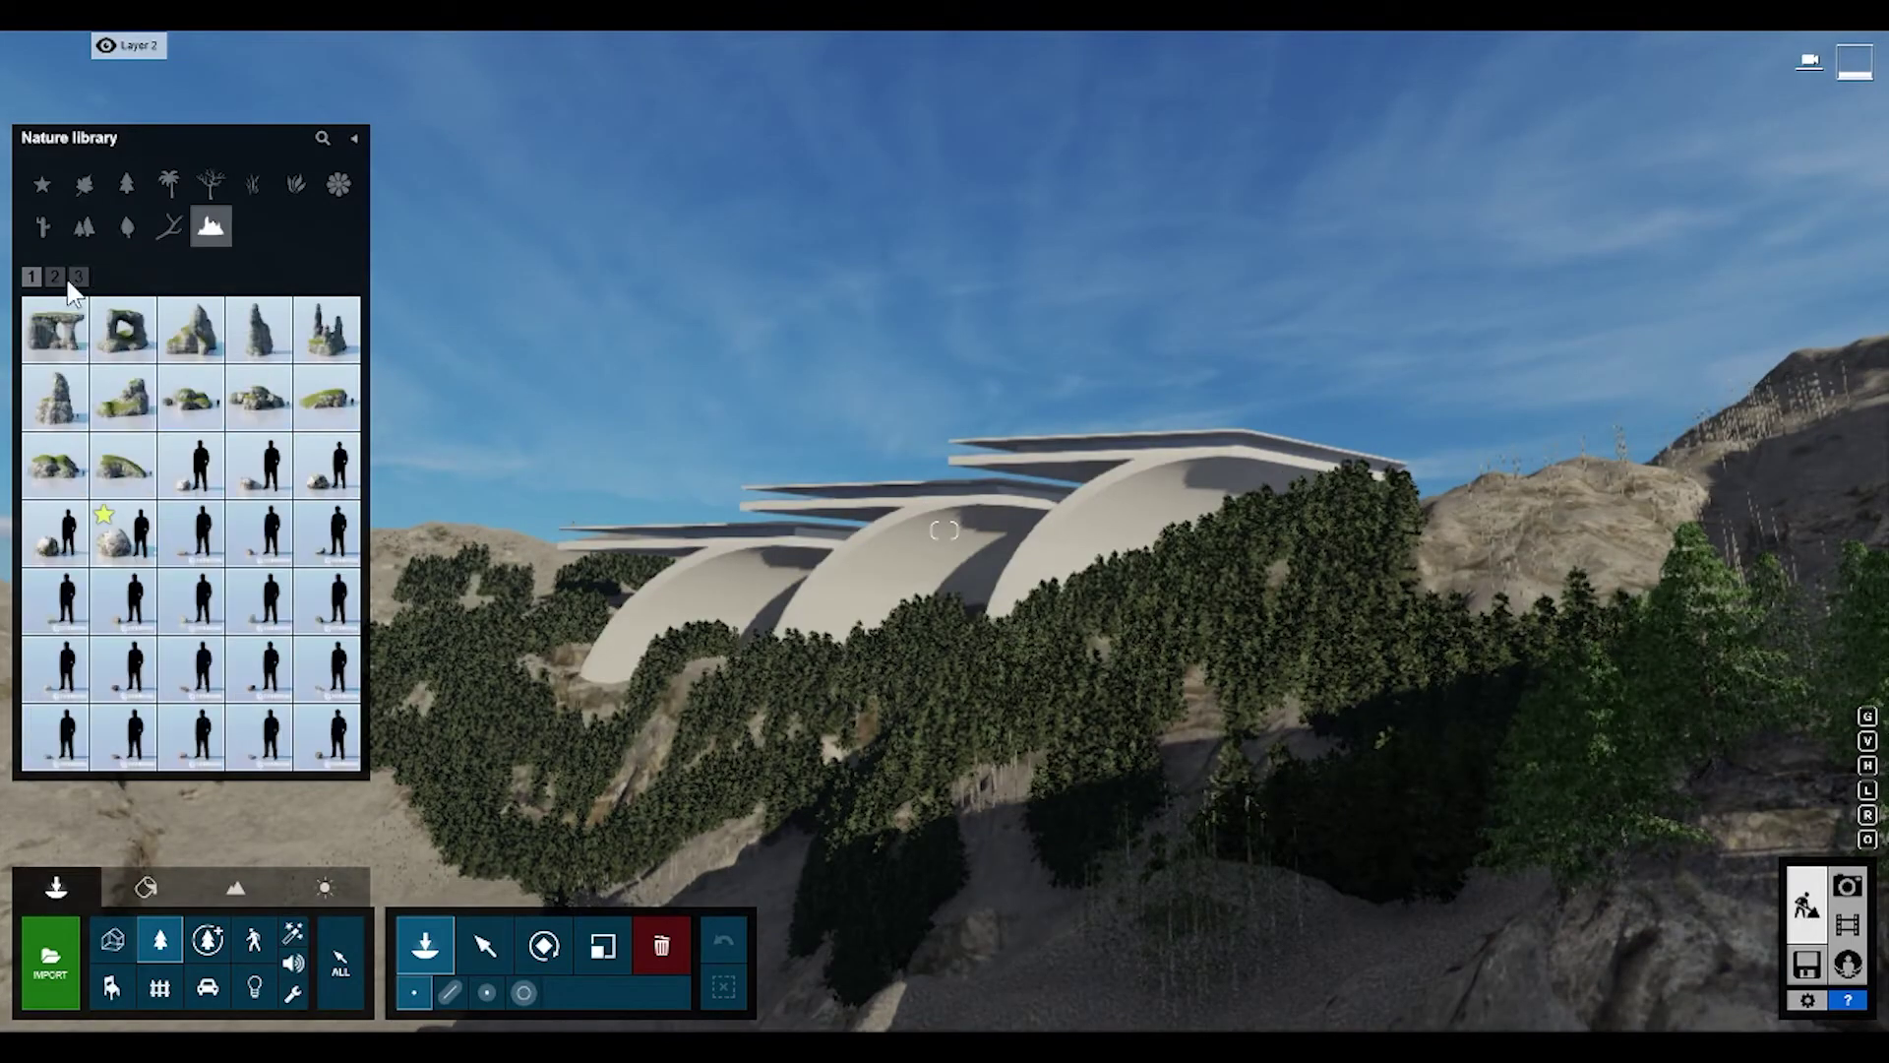
click(234, 356)
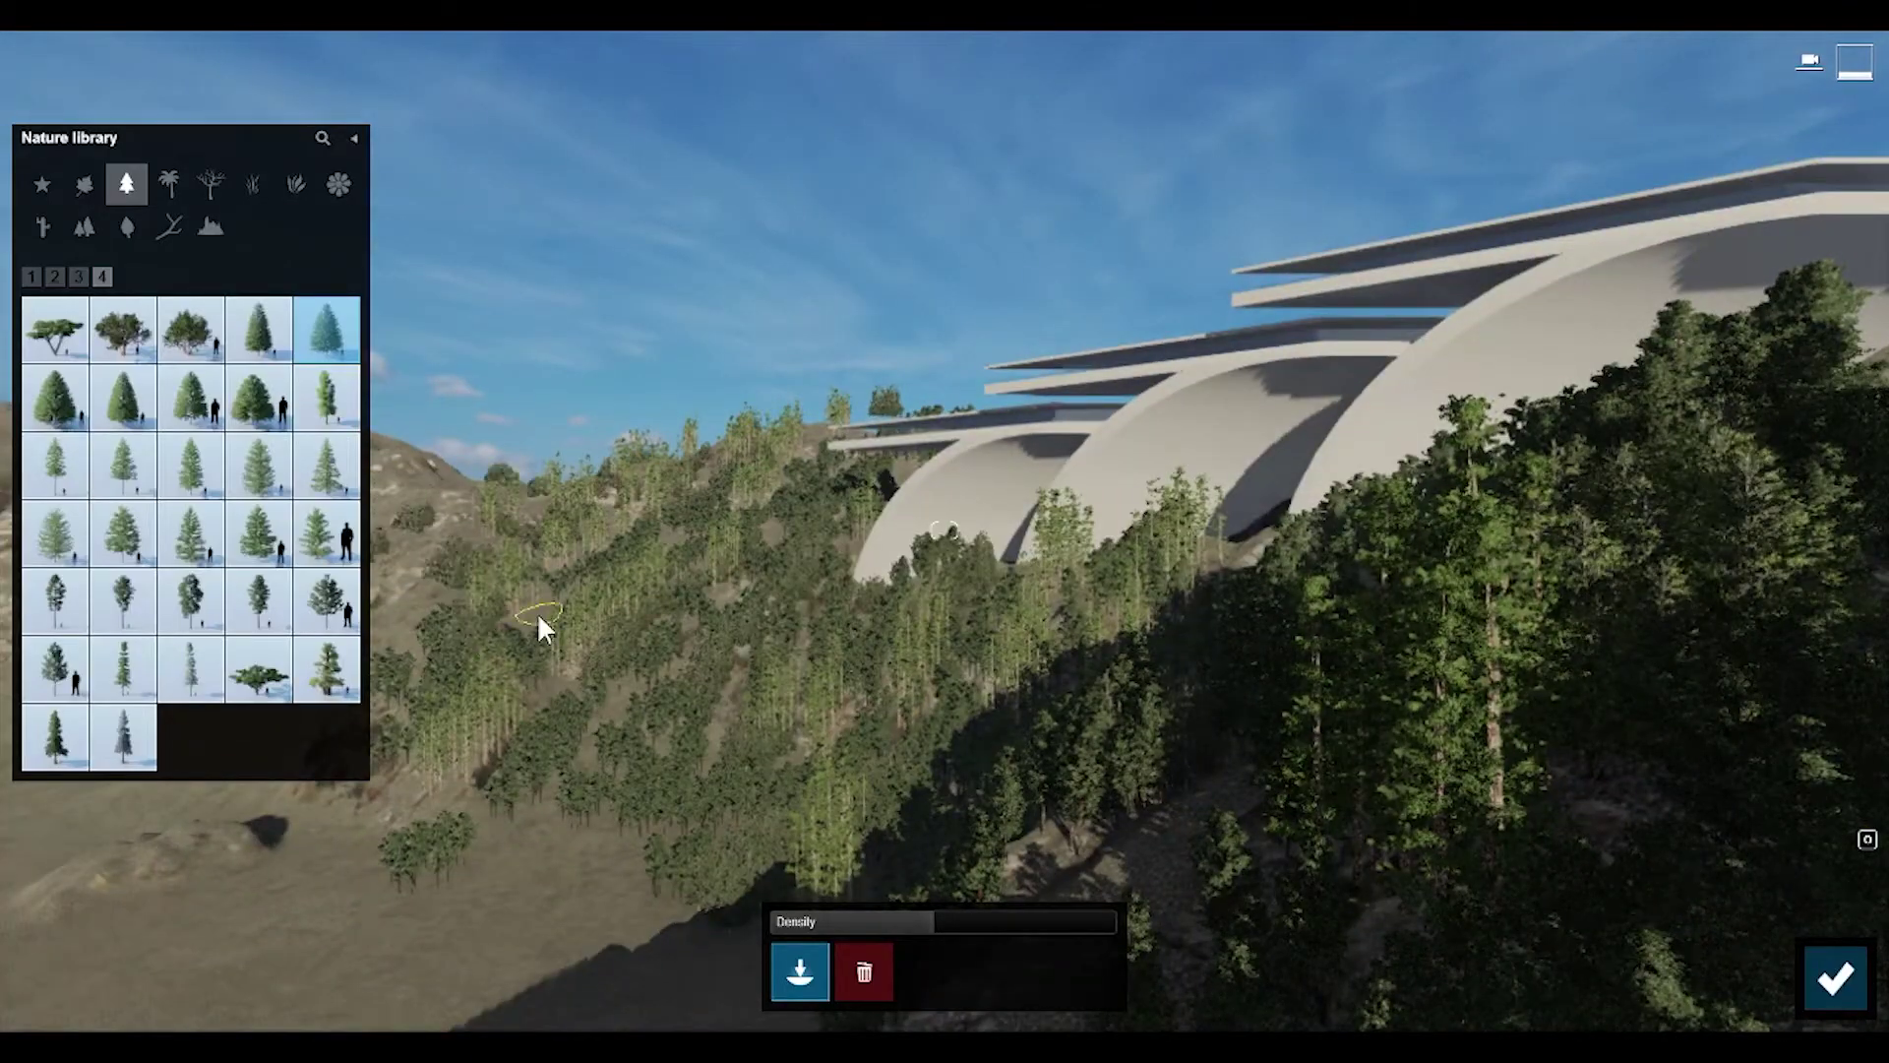
right_drag(537, 612, 946, 419)
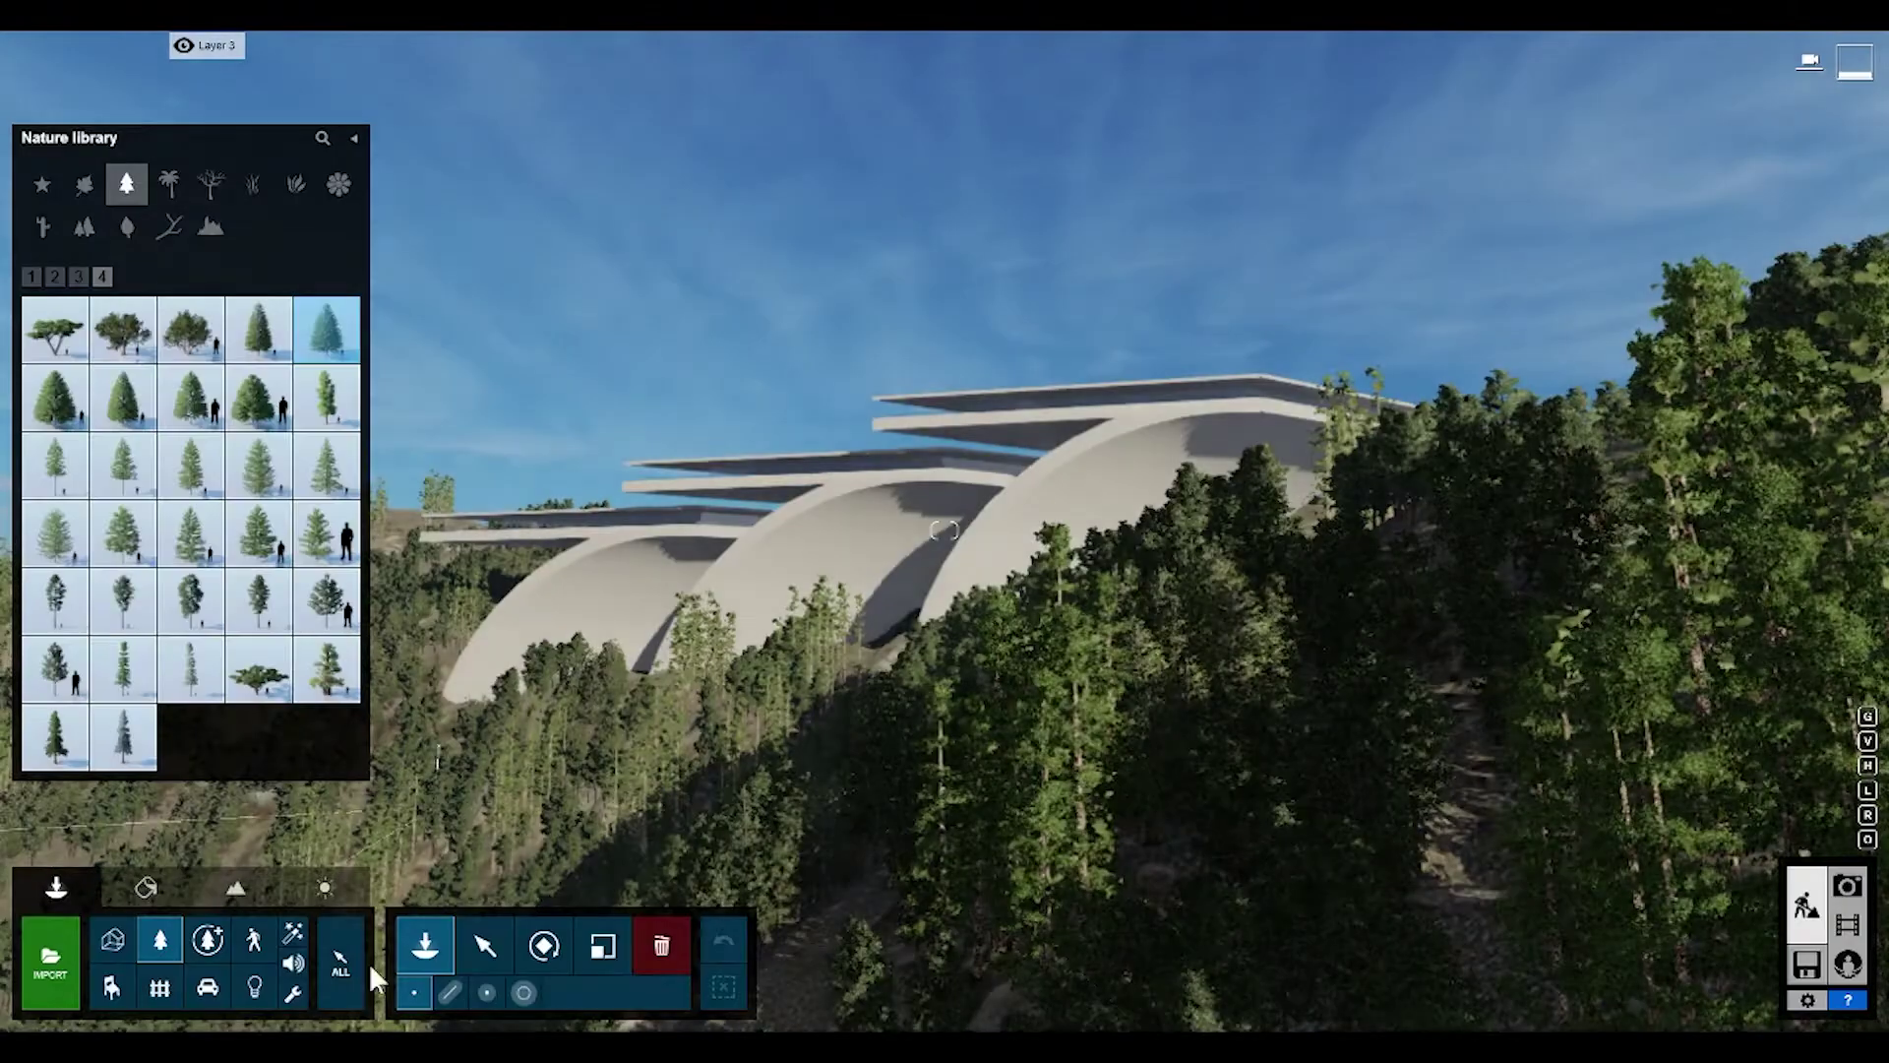
Place a fog object on the hillside and adjust its density and emitter area
click(294, 933)
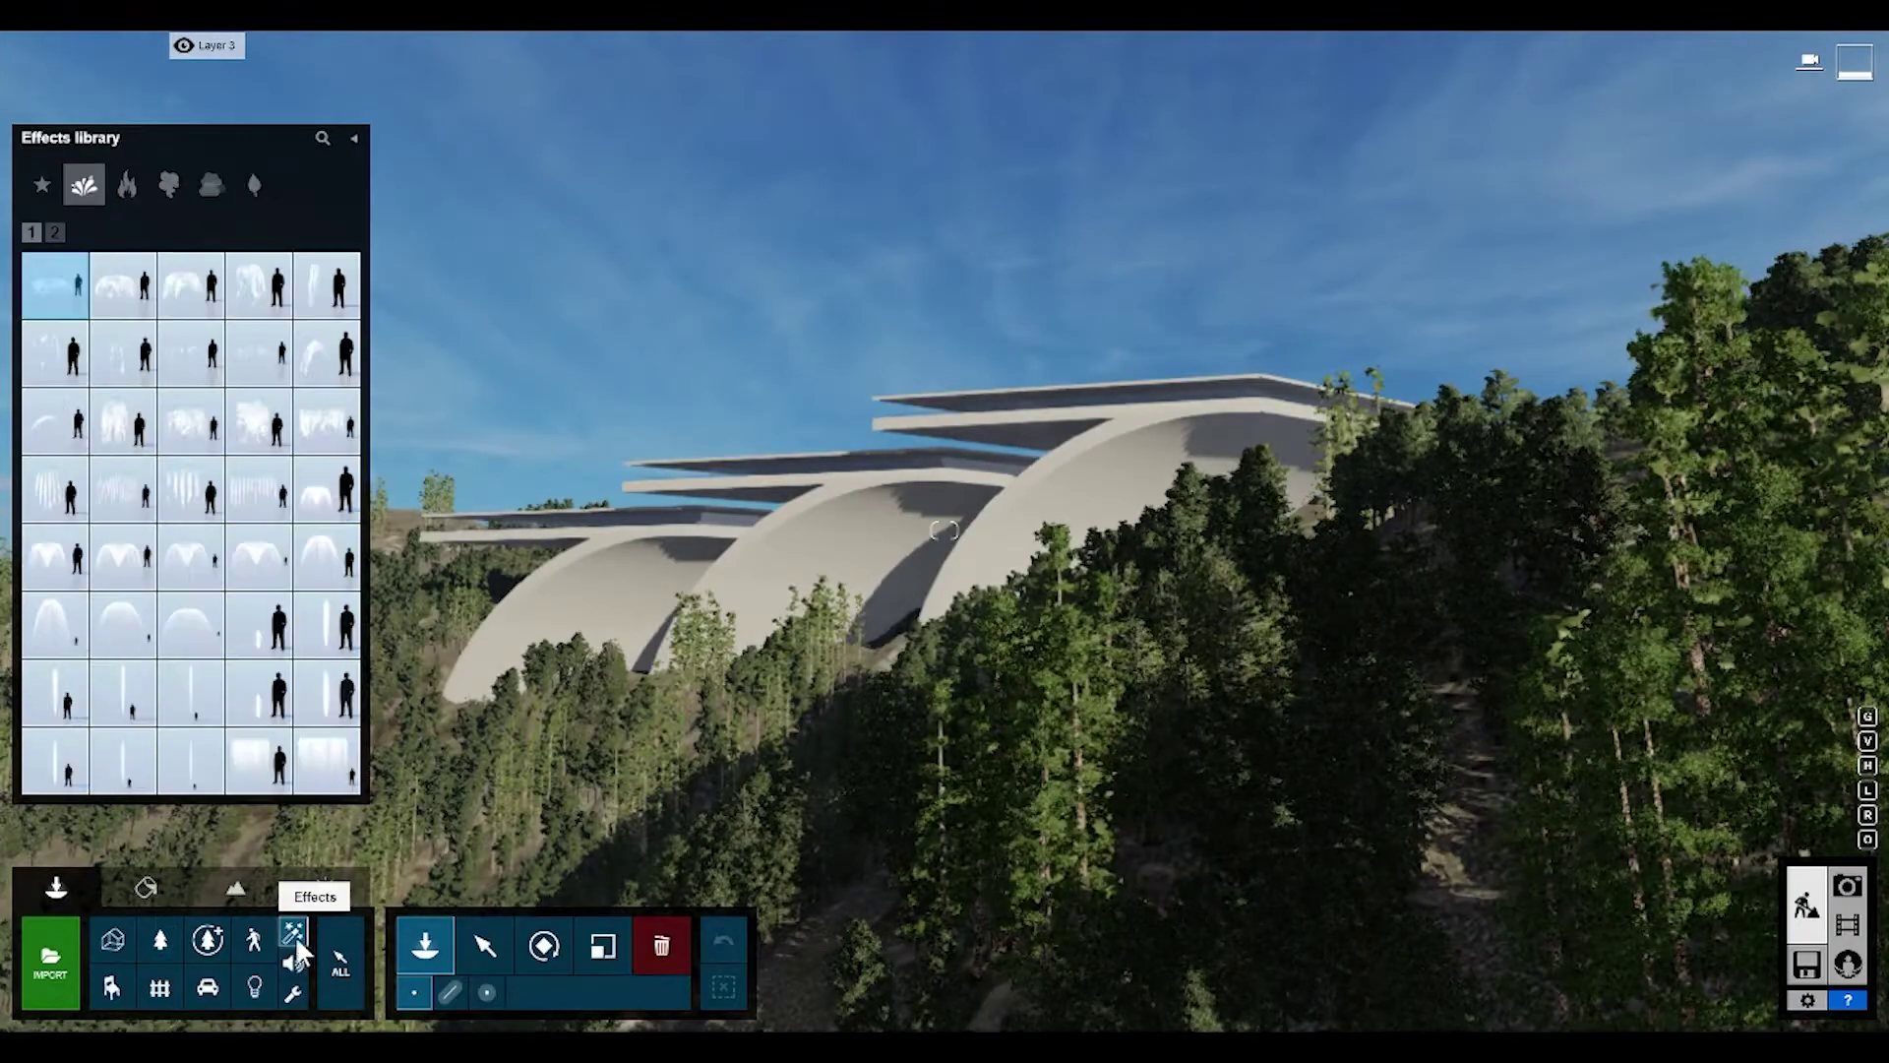
click(211, 184)
click(207, 421)
click(1245, 930)
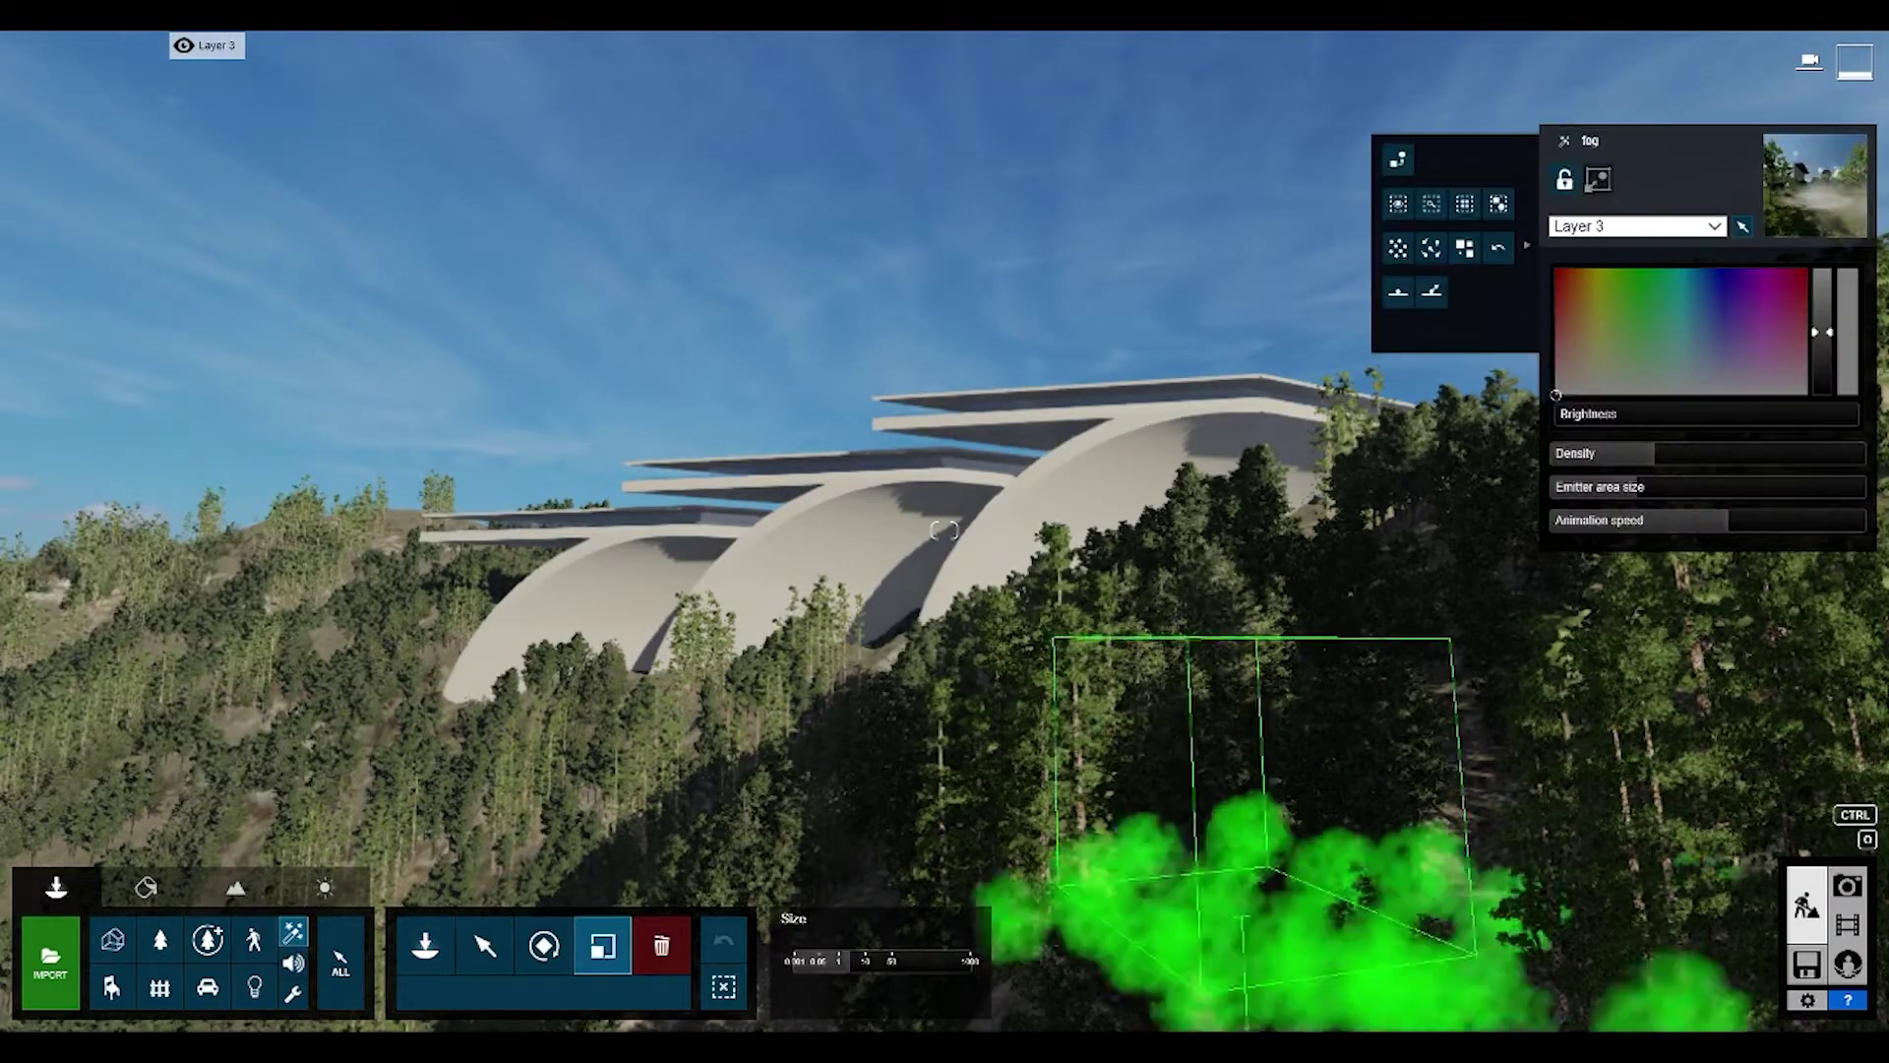
drag(1673, 453, 1814, 453)
drag(1673, 486, 1603, 487)
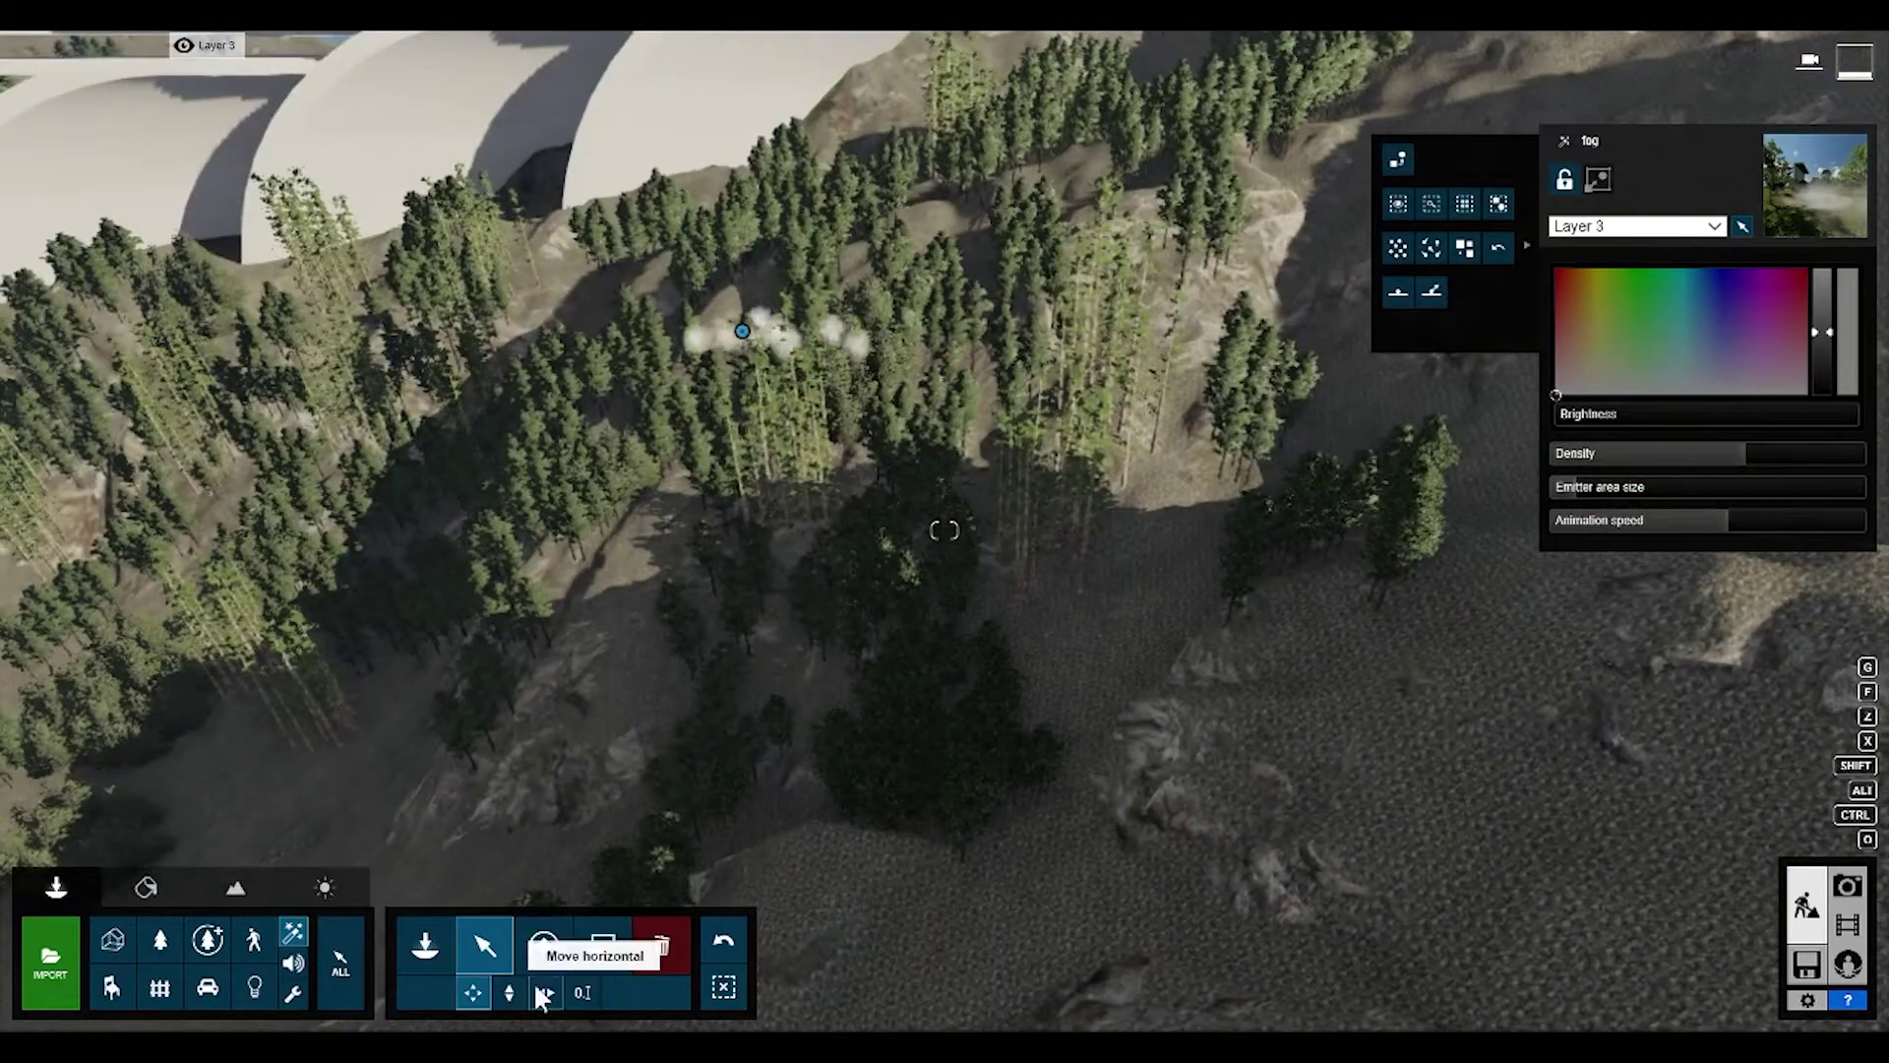
click(1847, 888)
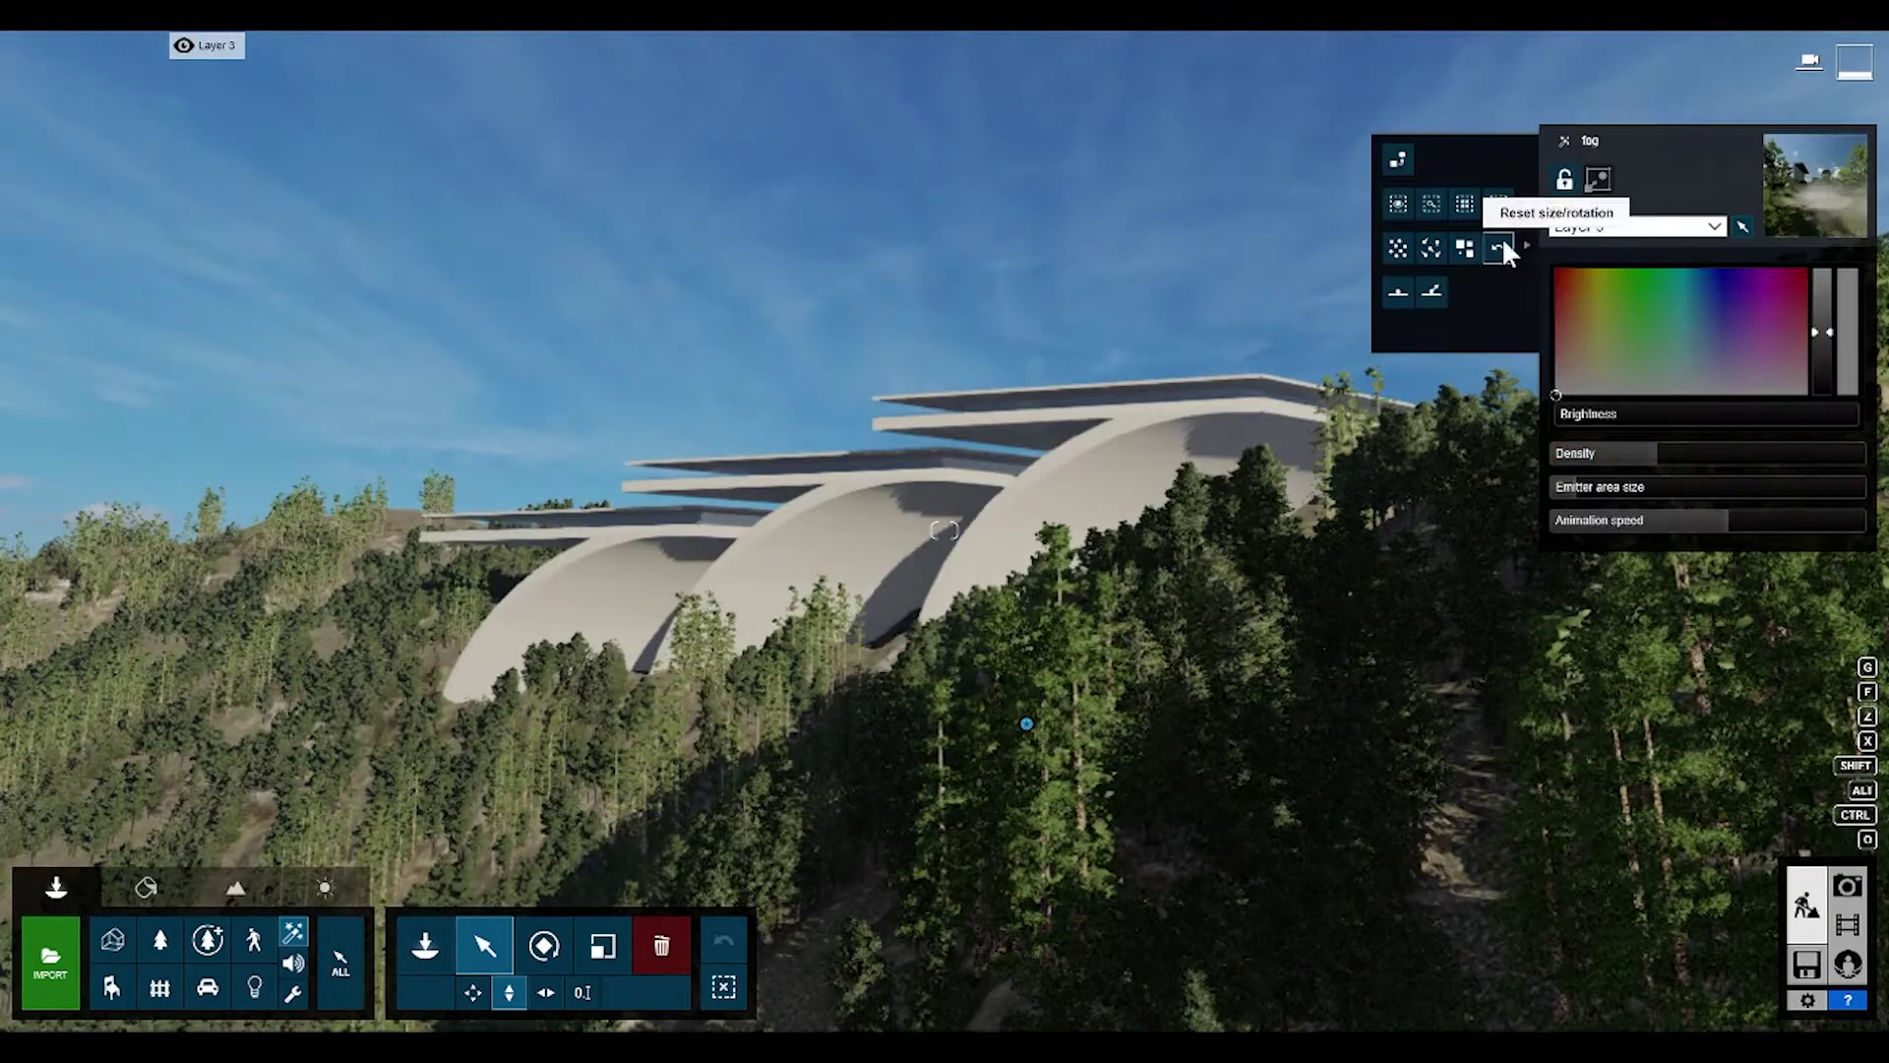
Scatter several more fog clouds across the forest and near the building
click(1395, 241)
click(134, 511)
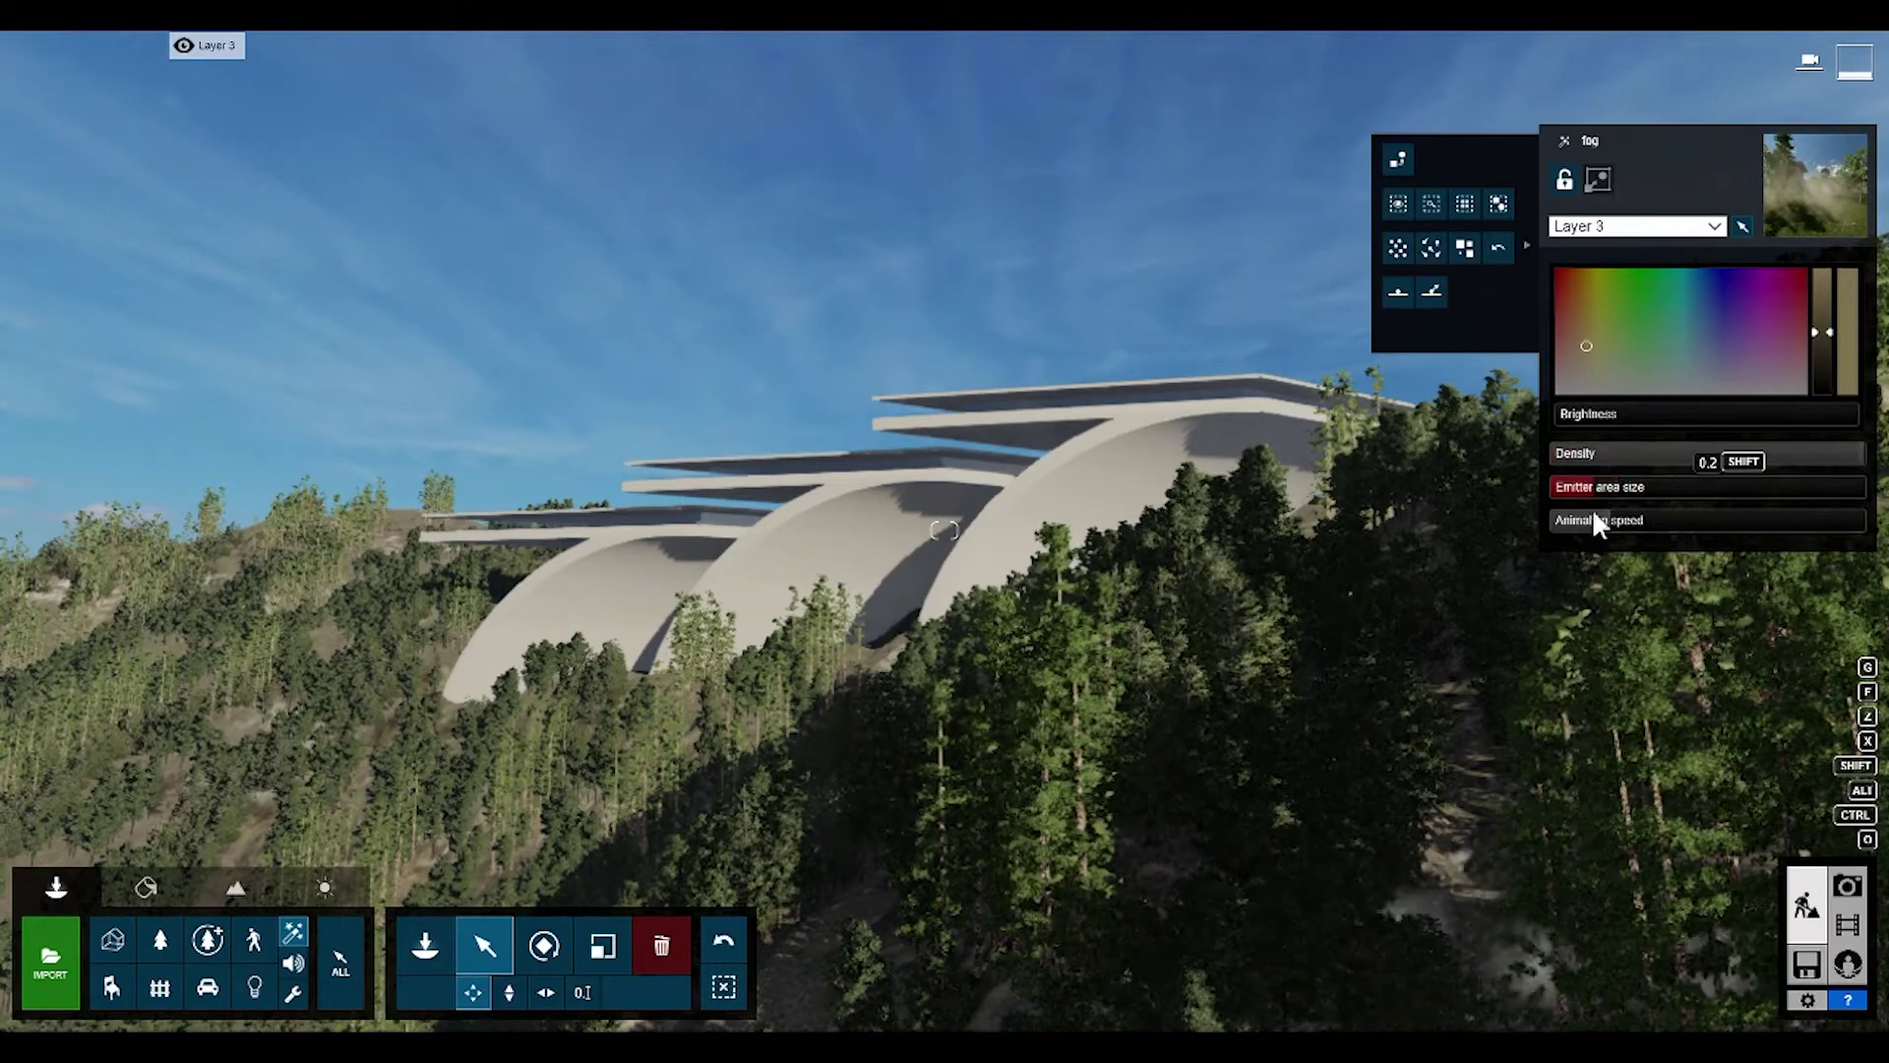
click(293, 932)
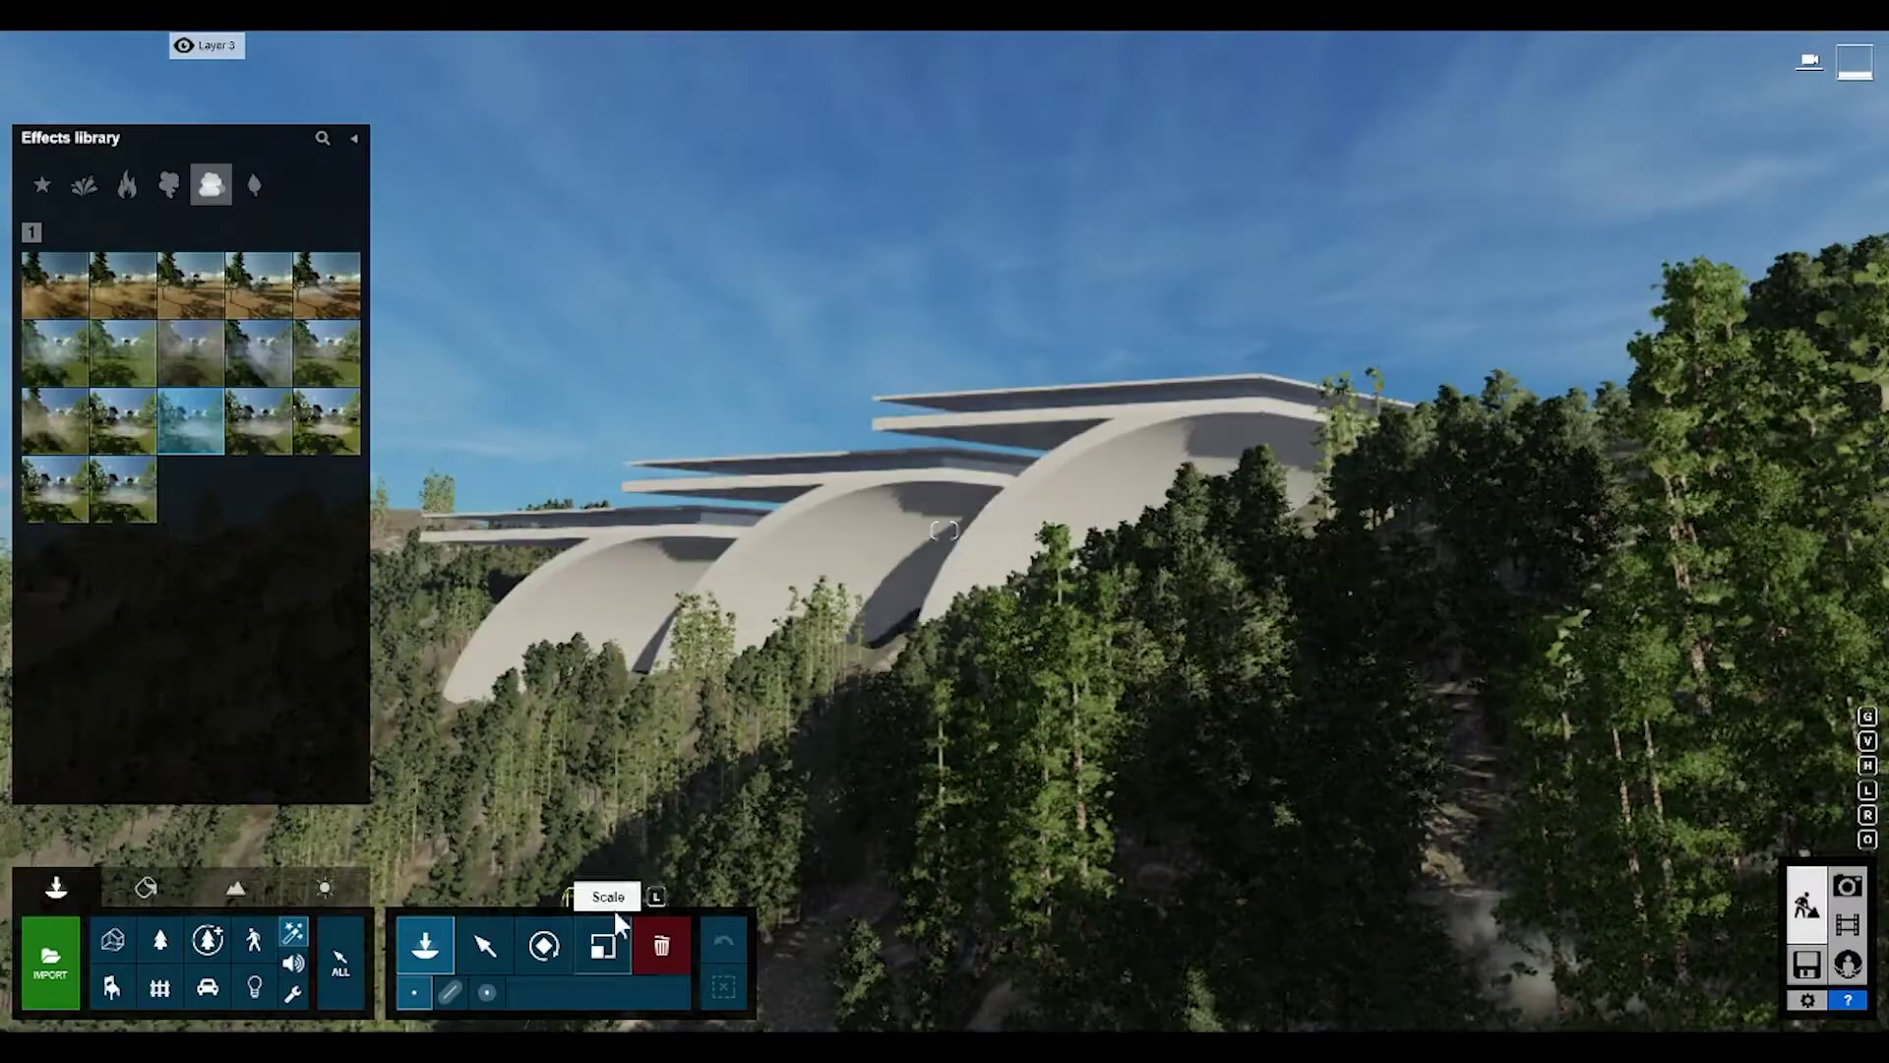
click(1476, 571)
click(1209, 663)
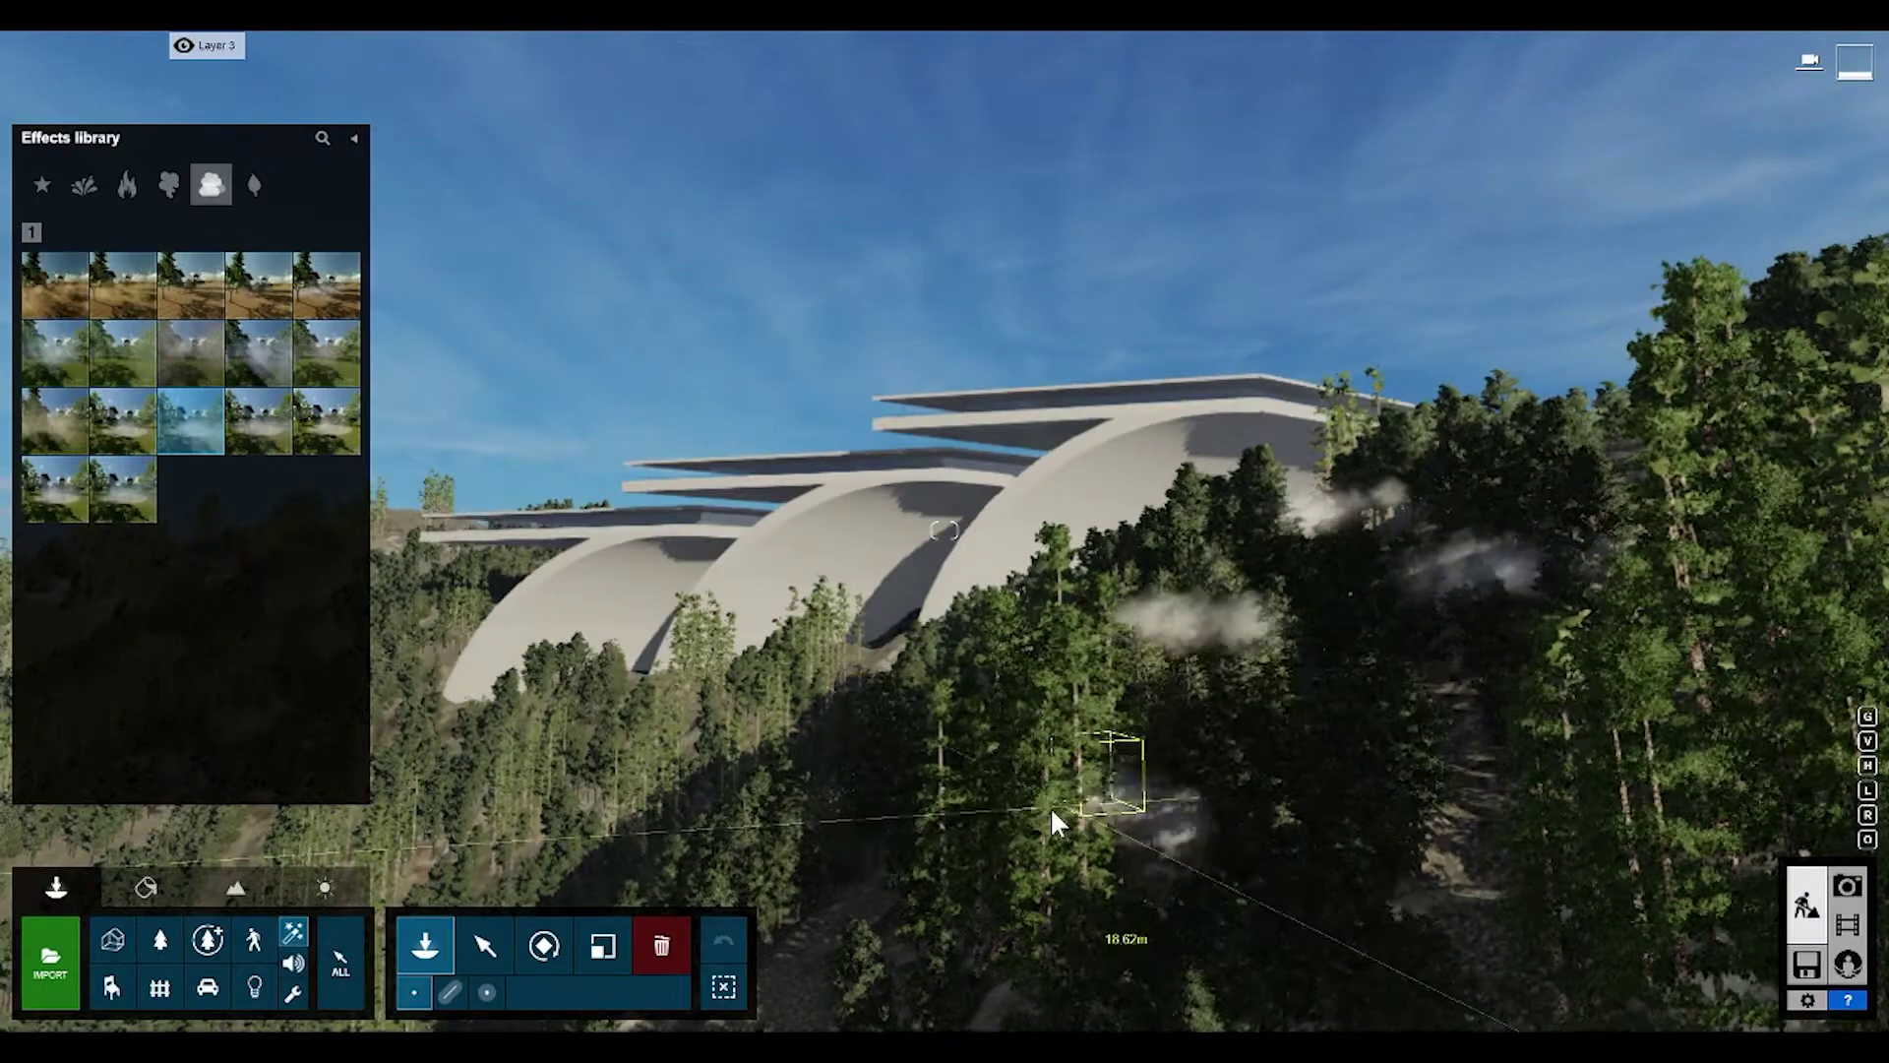
click(1083, 846)
click(1427, 896)
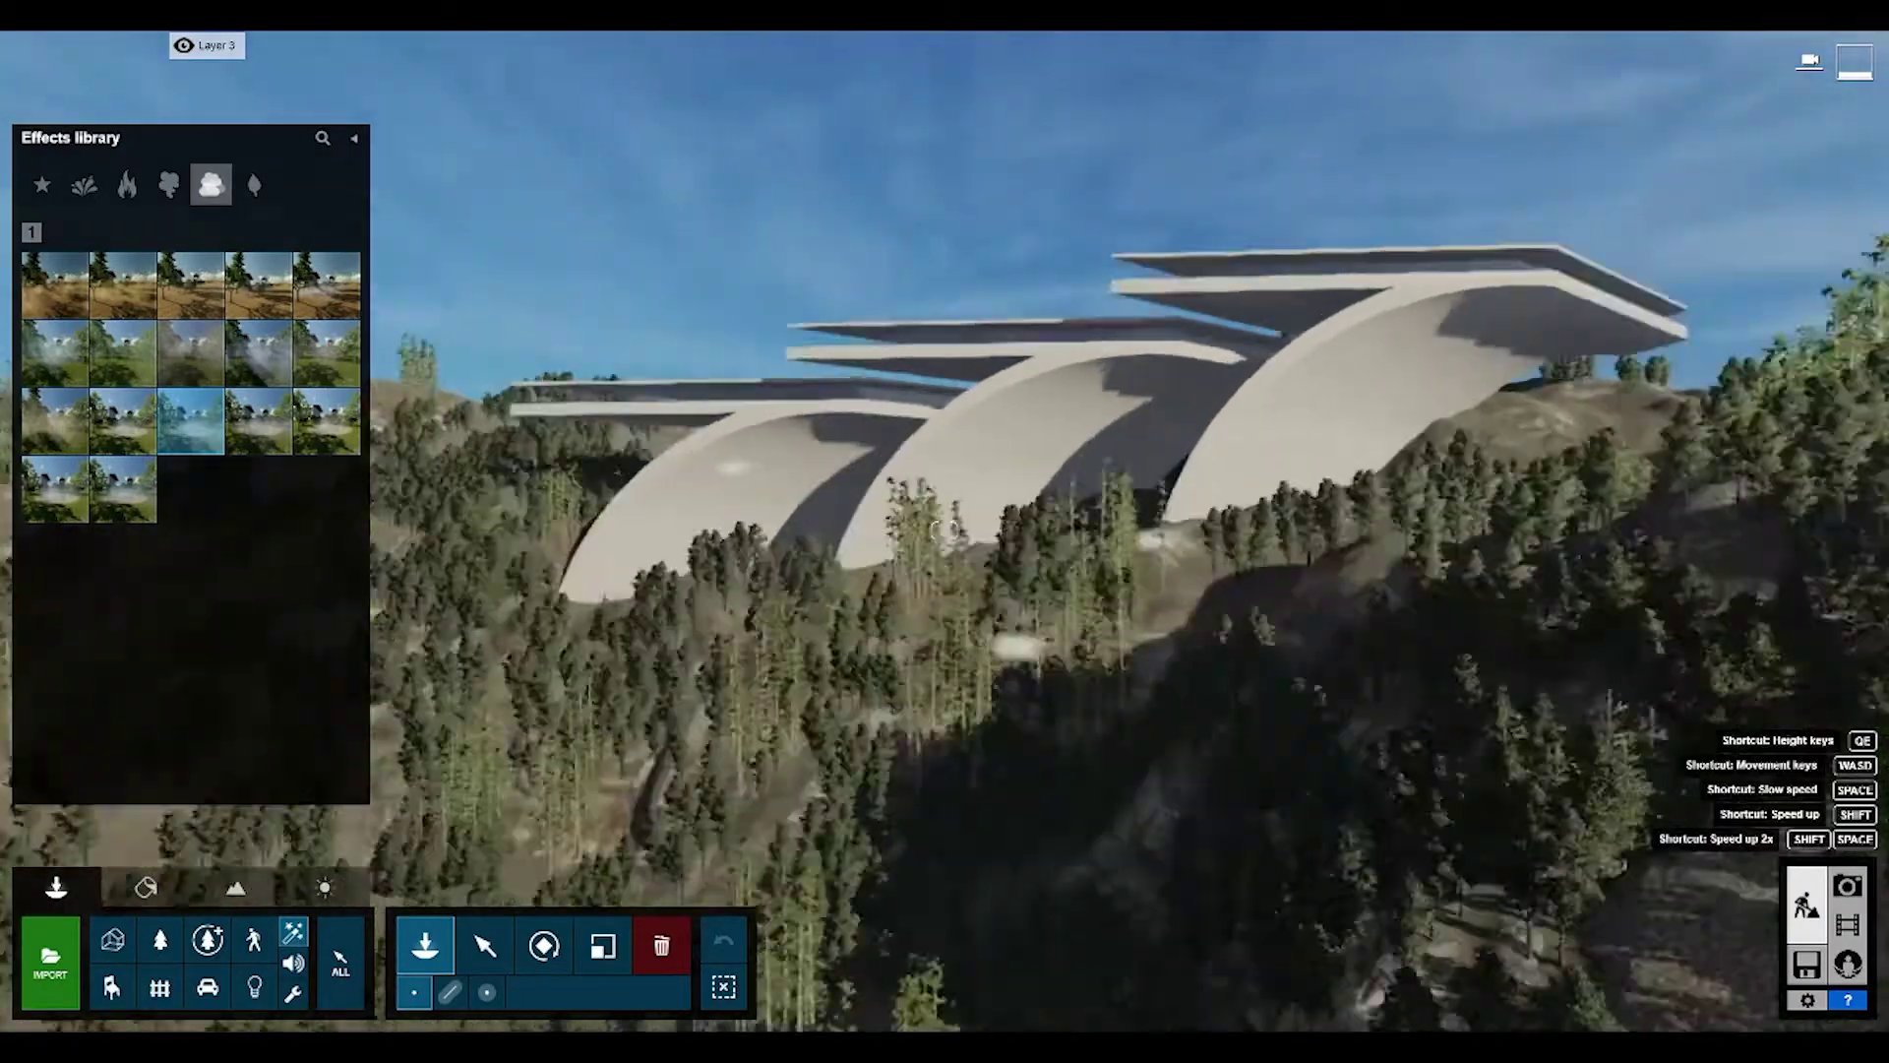
scroll(941, 661, down, 5)
click(646, 475)
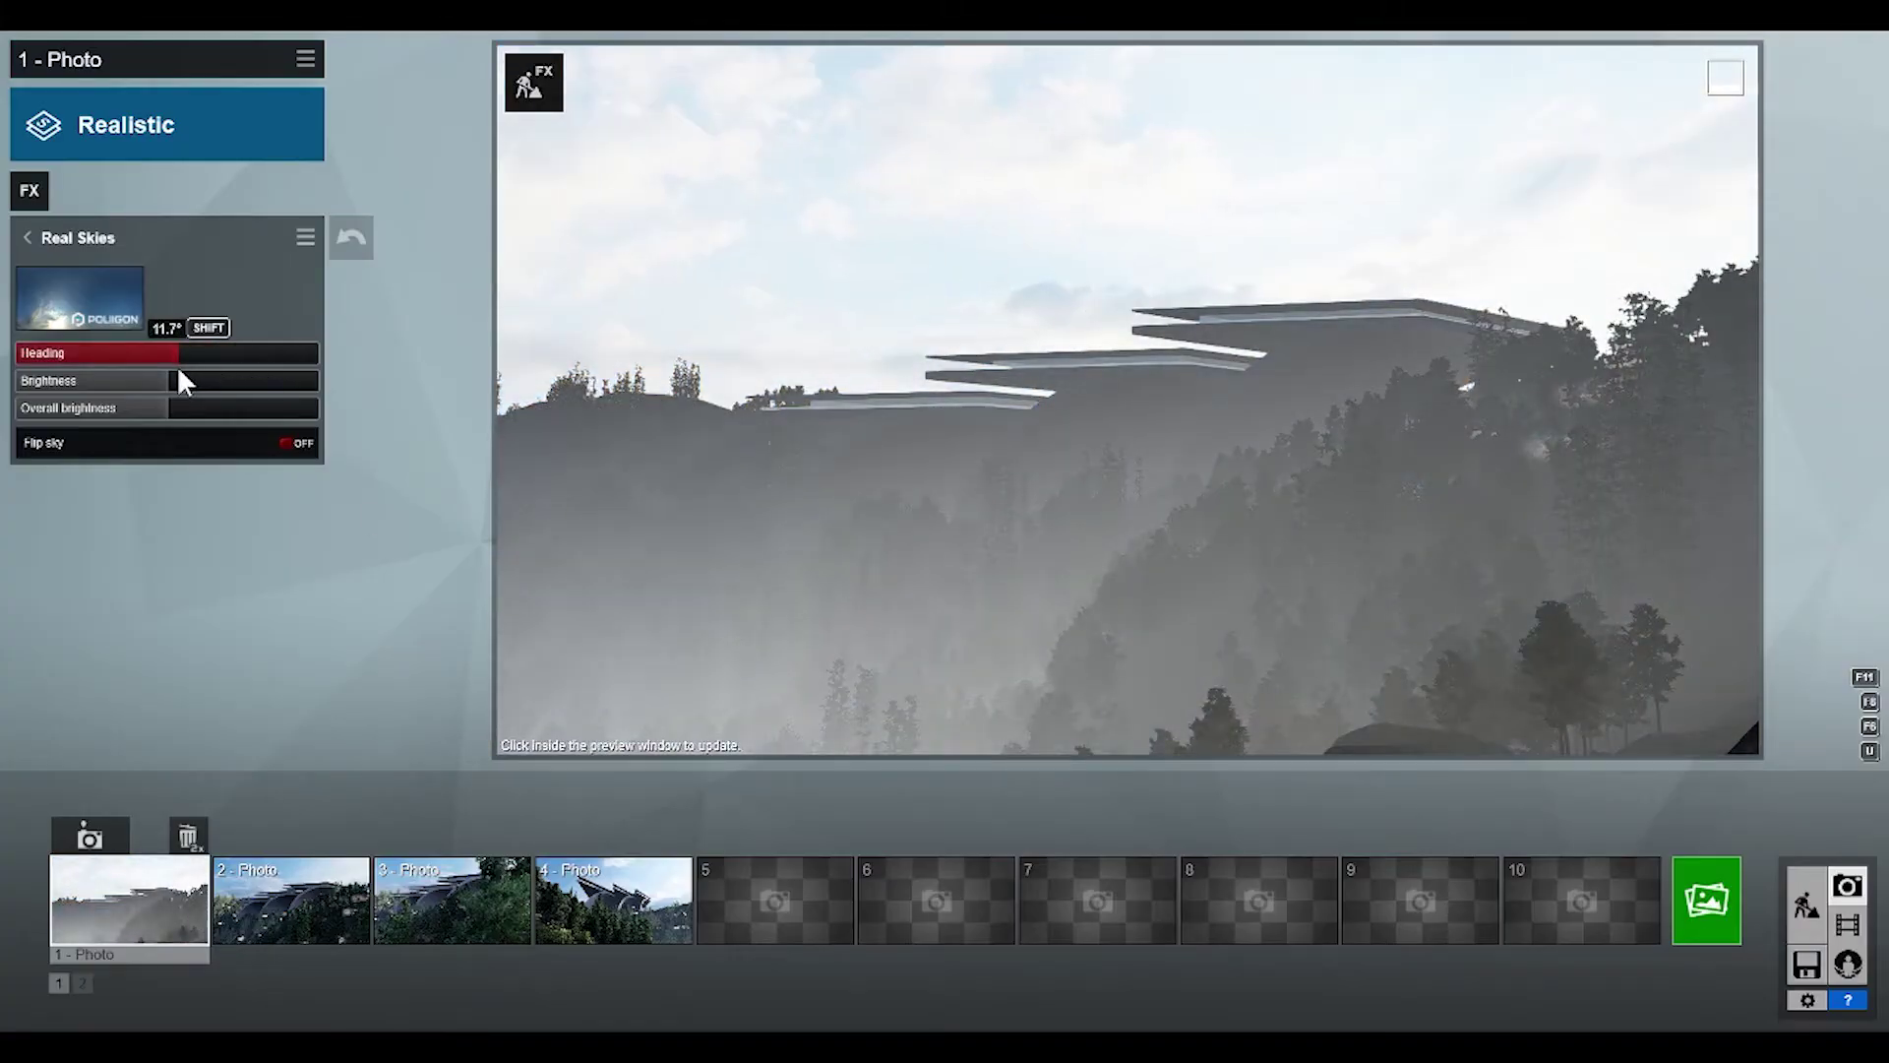
Adjust photo 1's Hyperlight settings
click(122, 242)
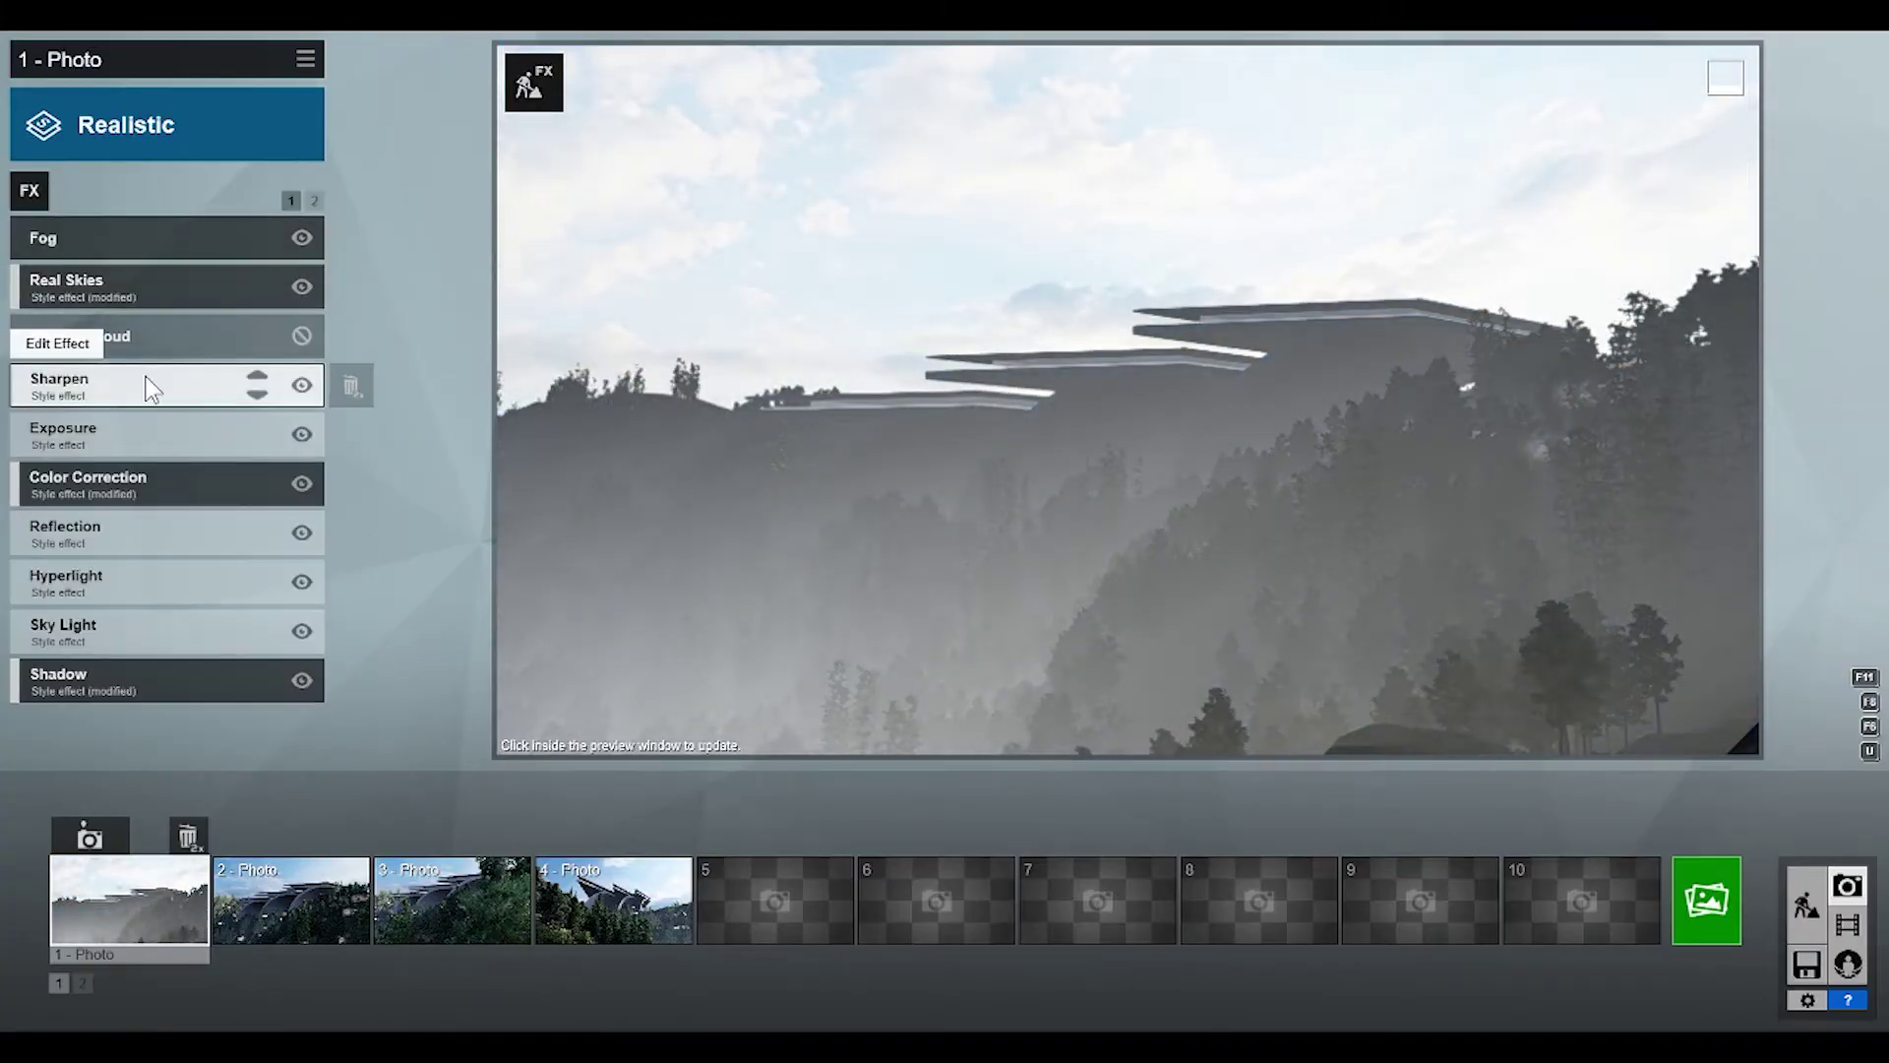
click(143, 592)
click(122, 242)
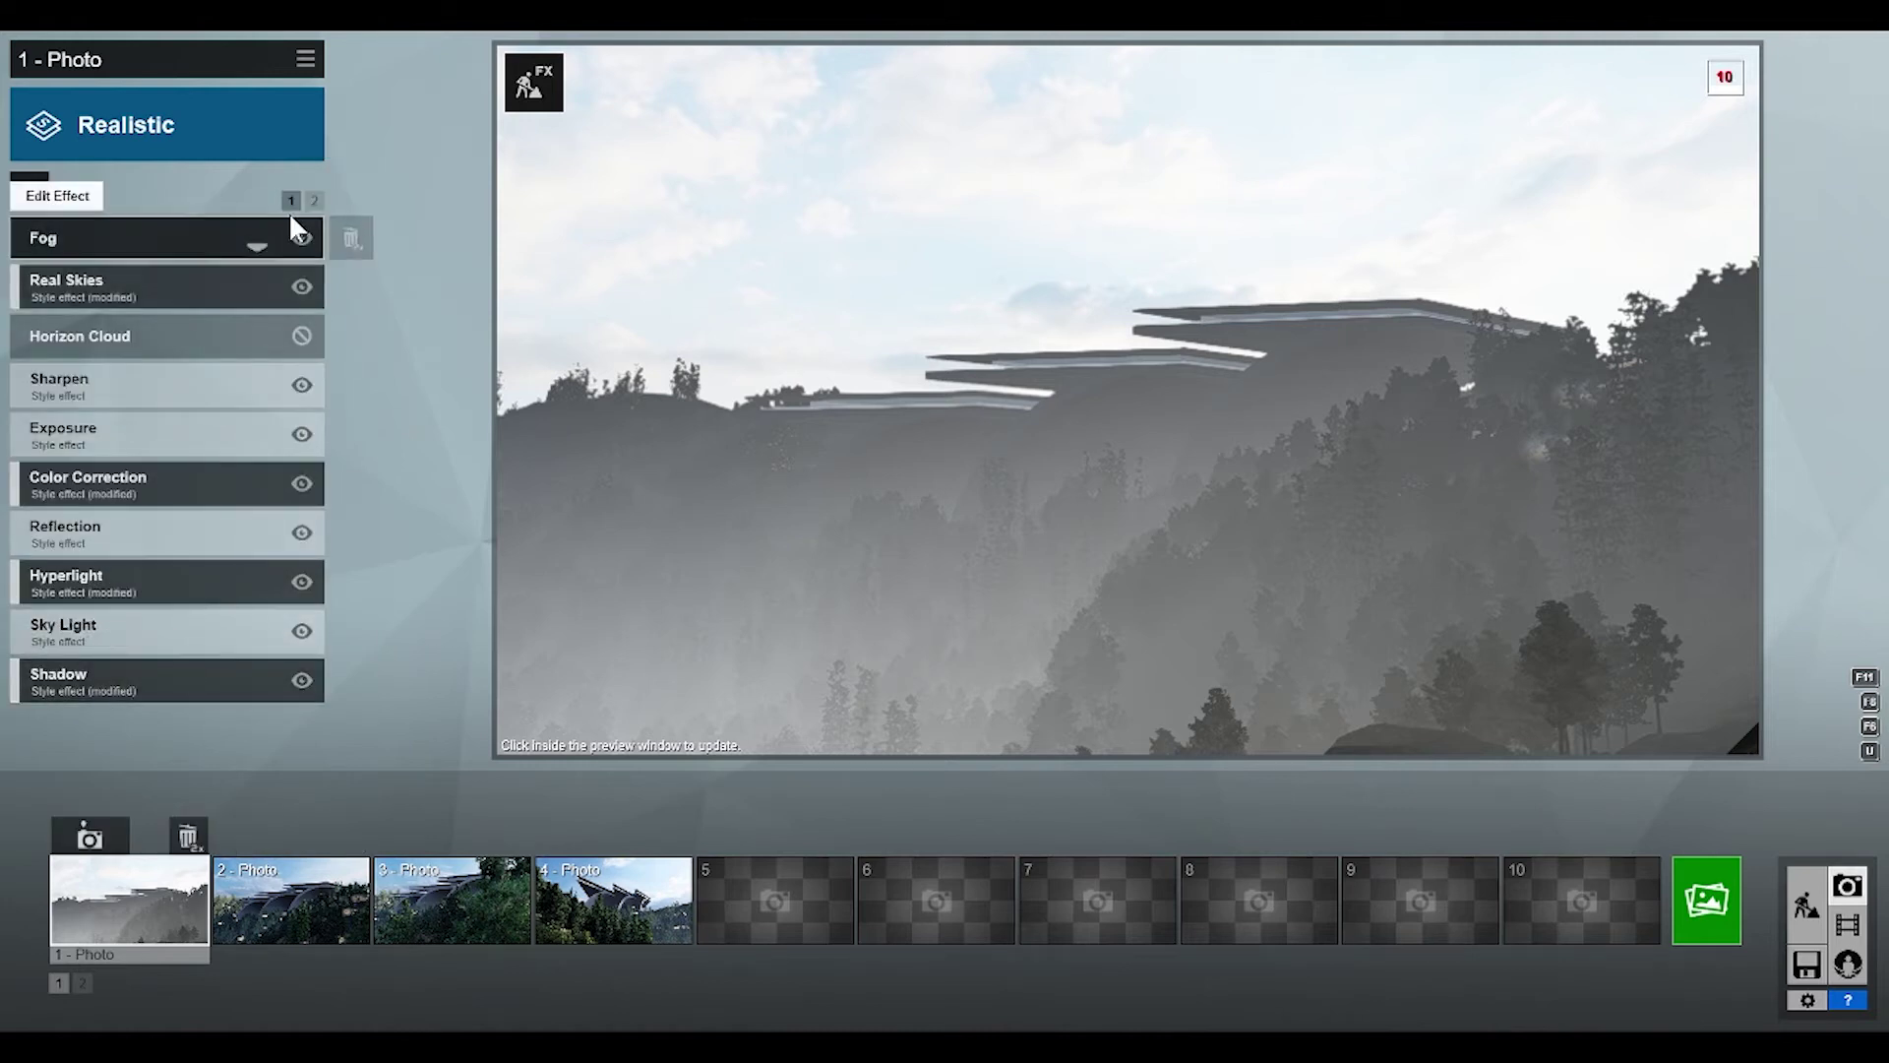
Set Sky Light render quality to High and frame a misty hillside view
click(314, 199)
click(246, 631)
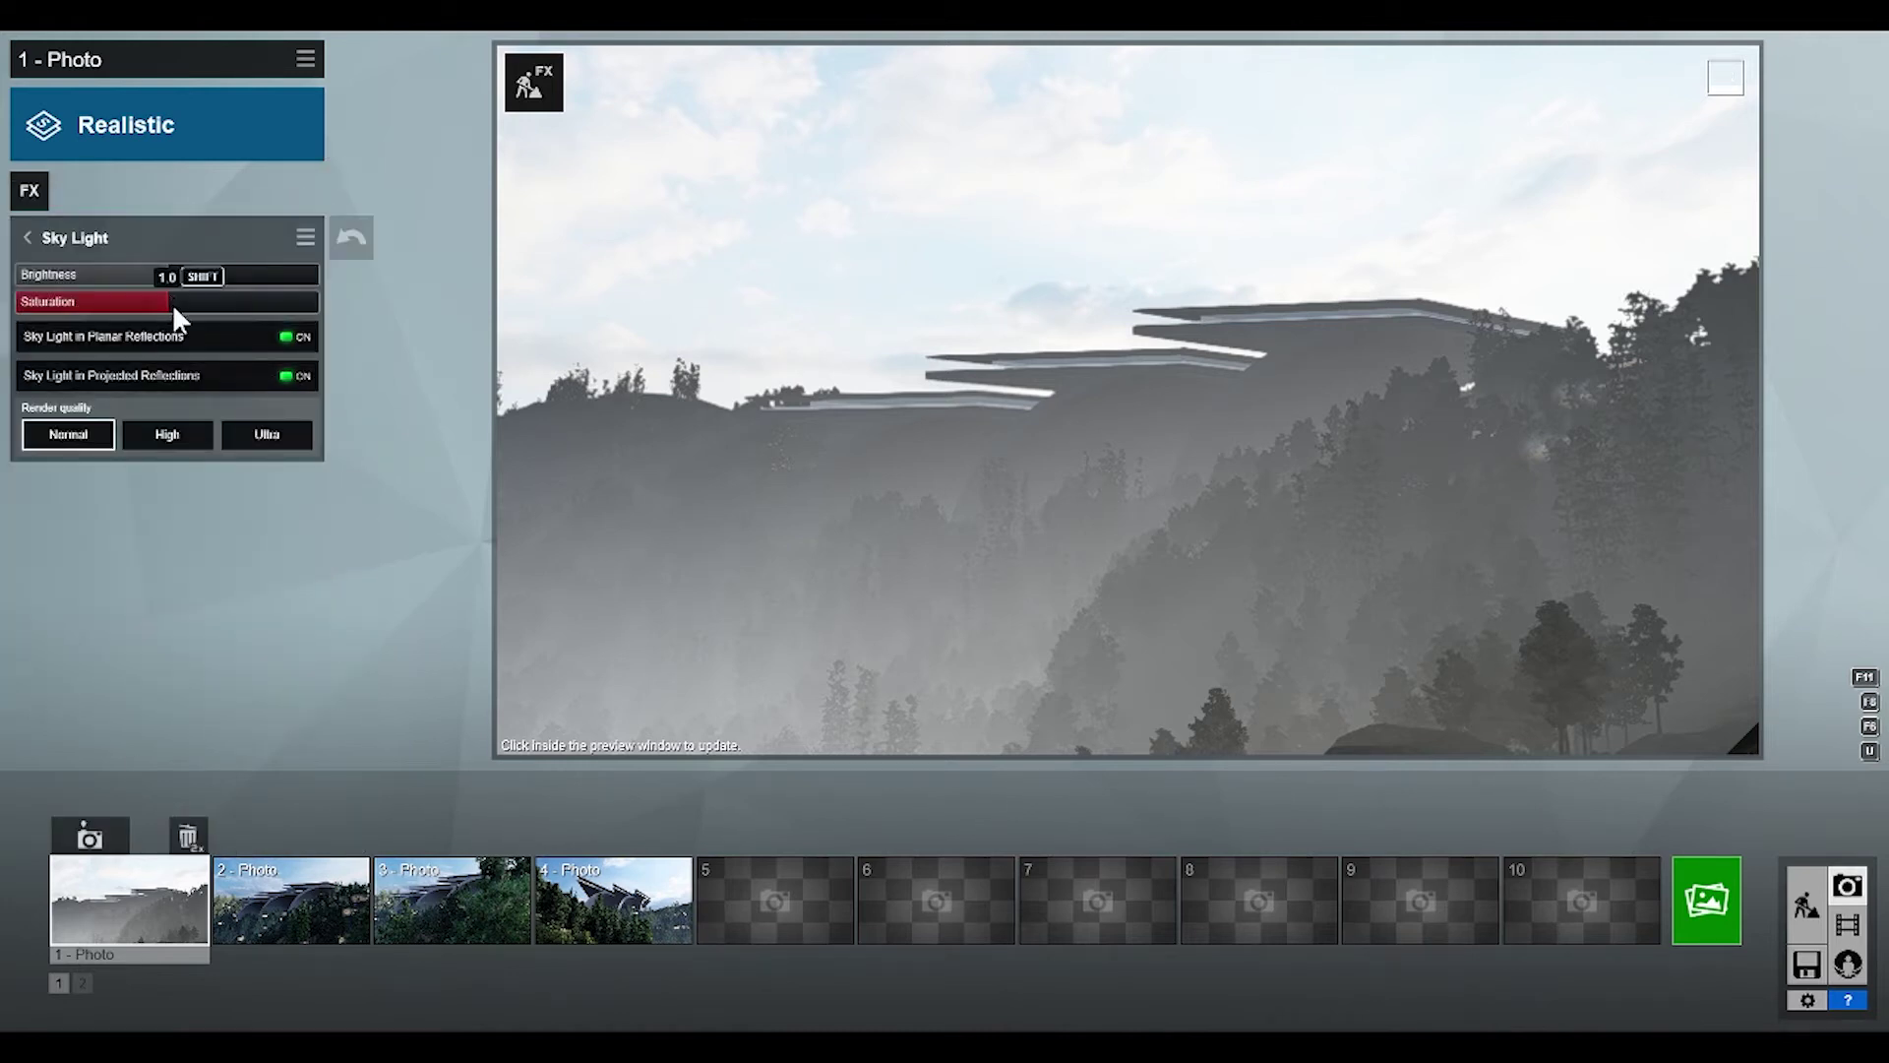
click(167, 434)
click(986, 385)
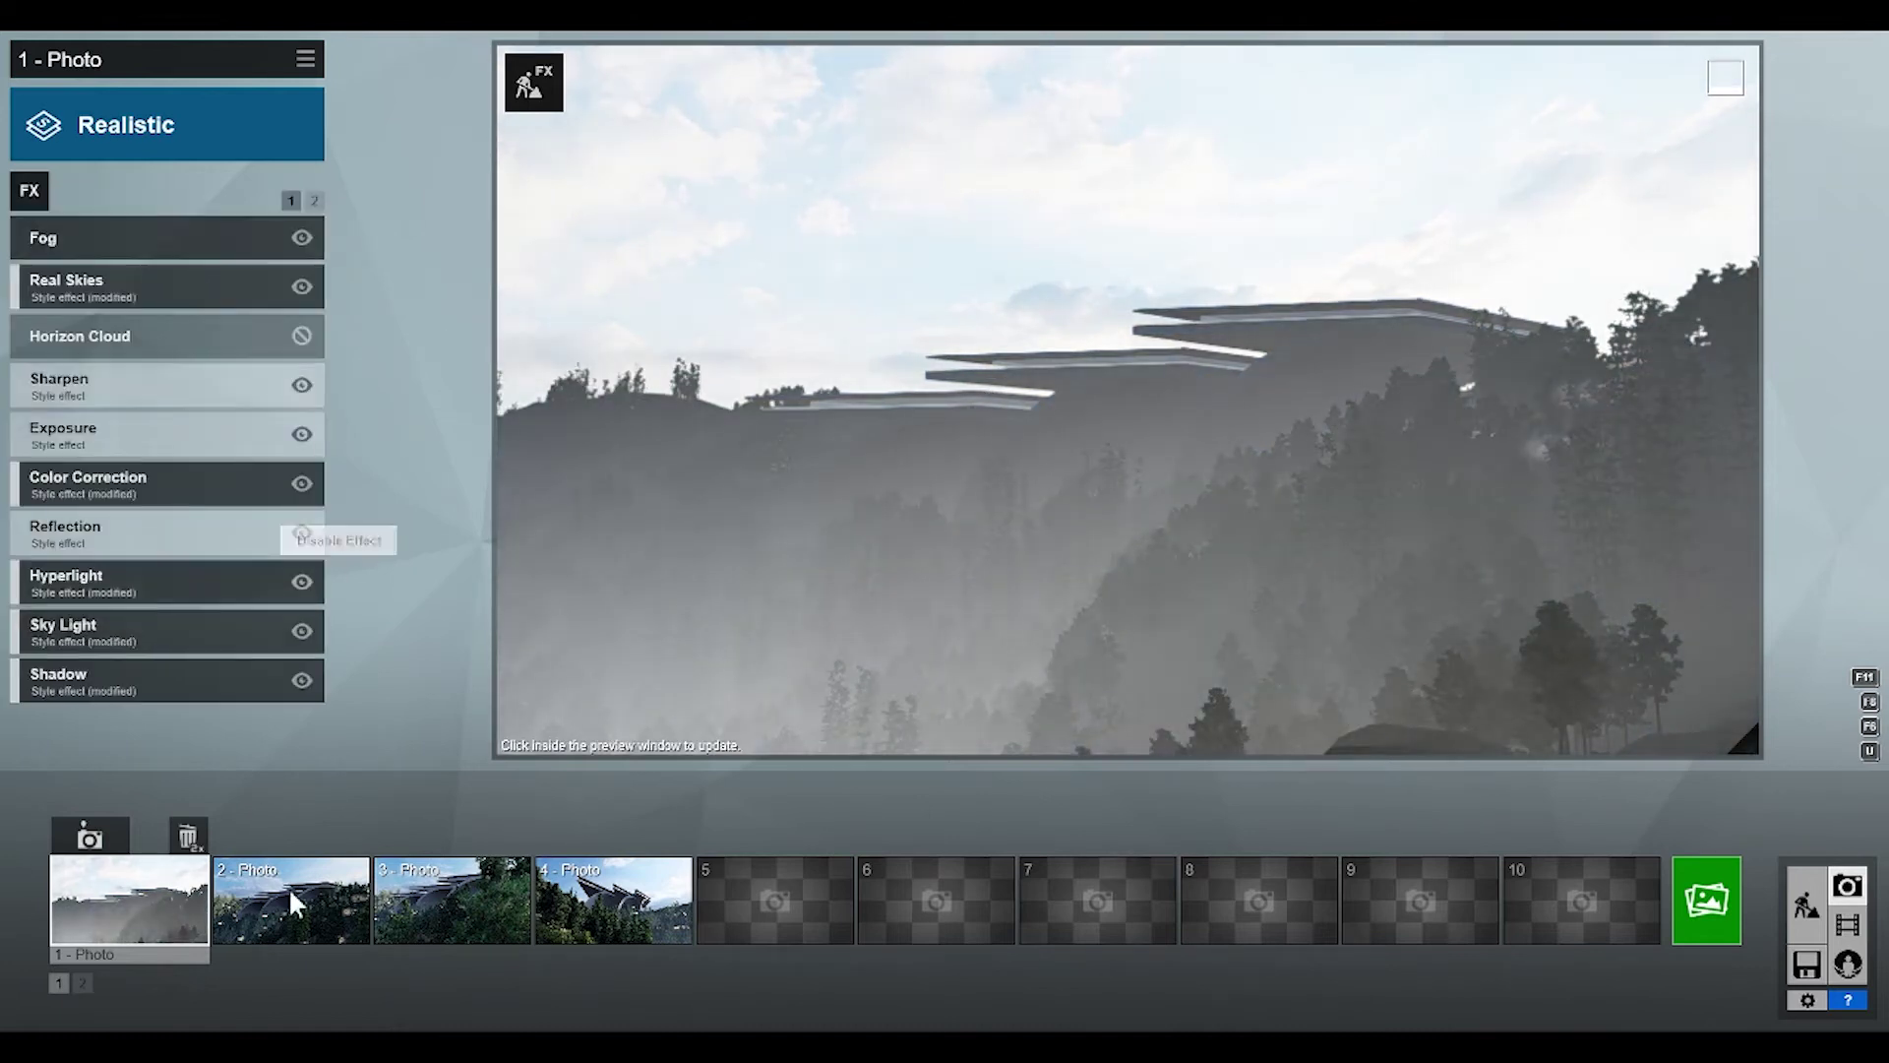
right_drag(989, 610, 1043, 591)
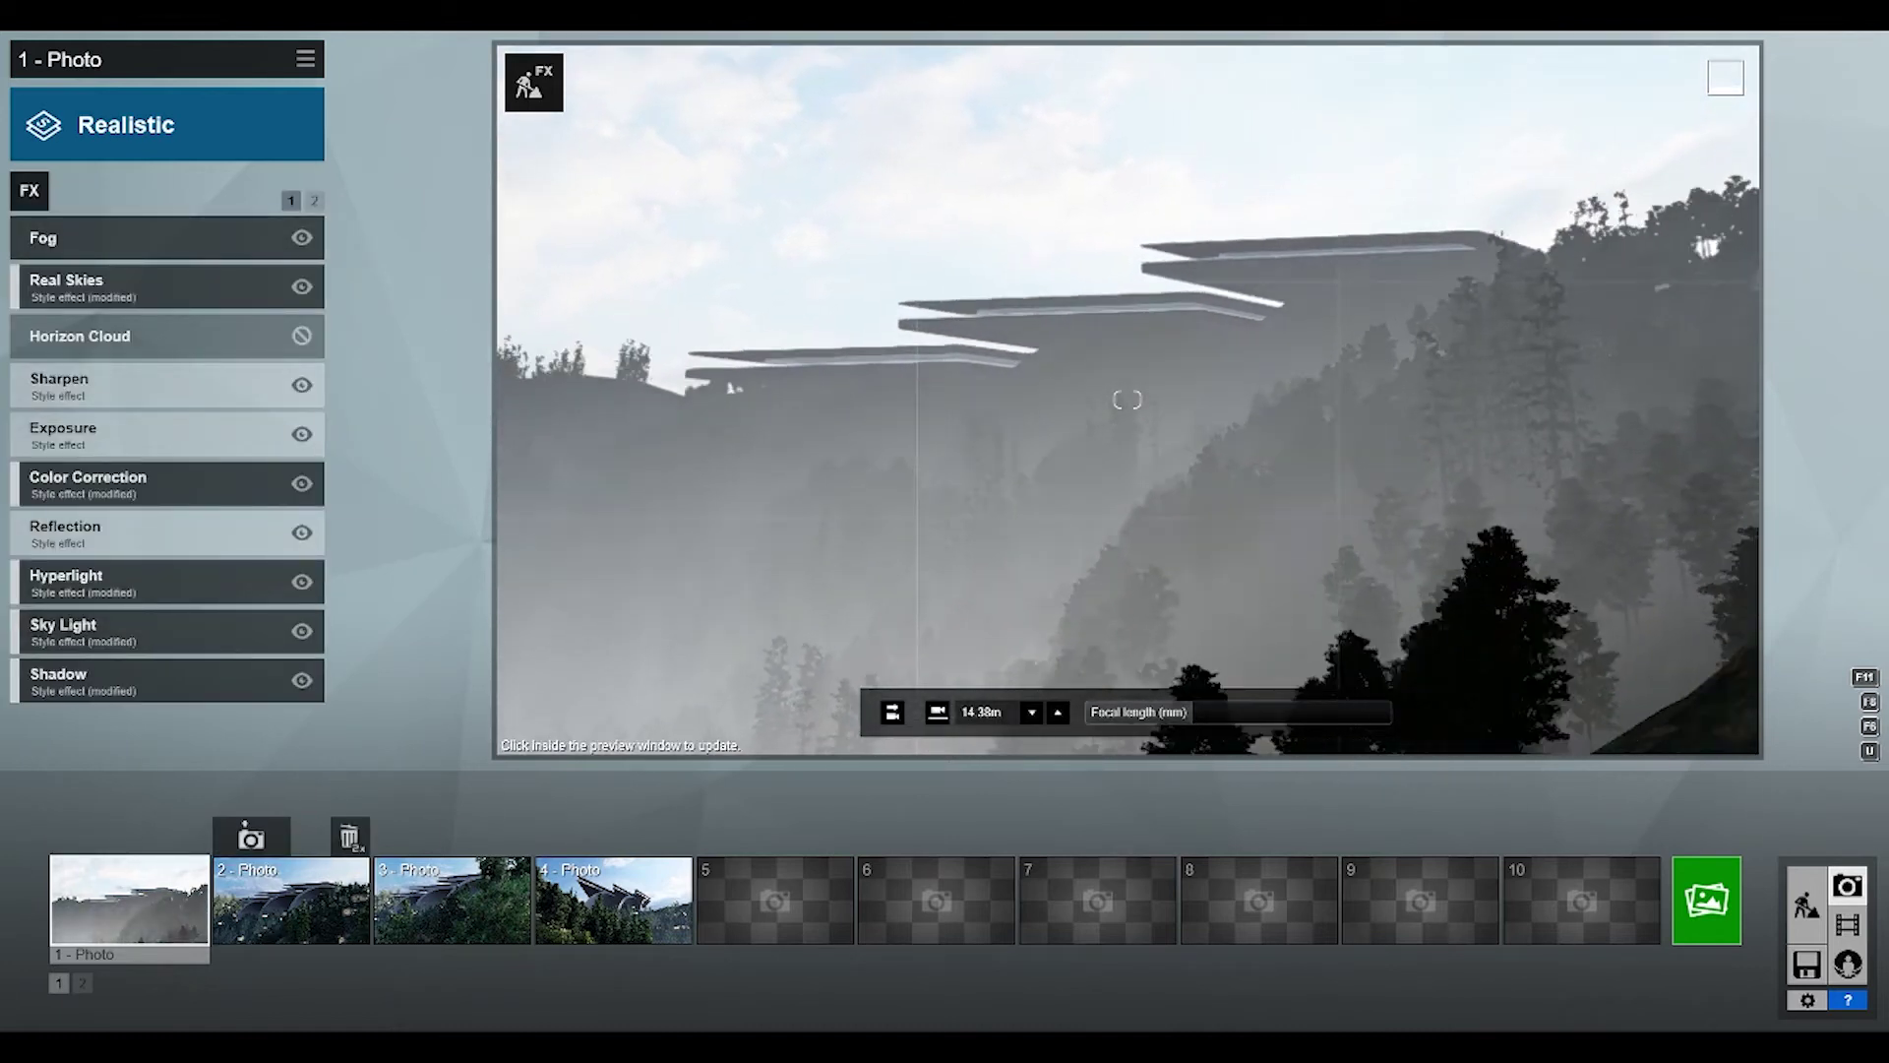
key(Escape)
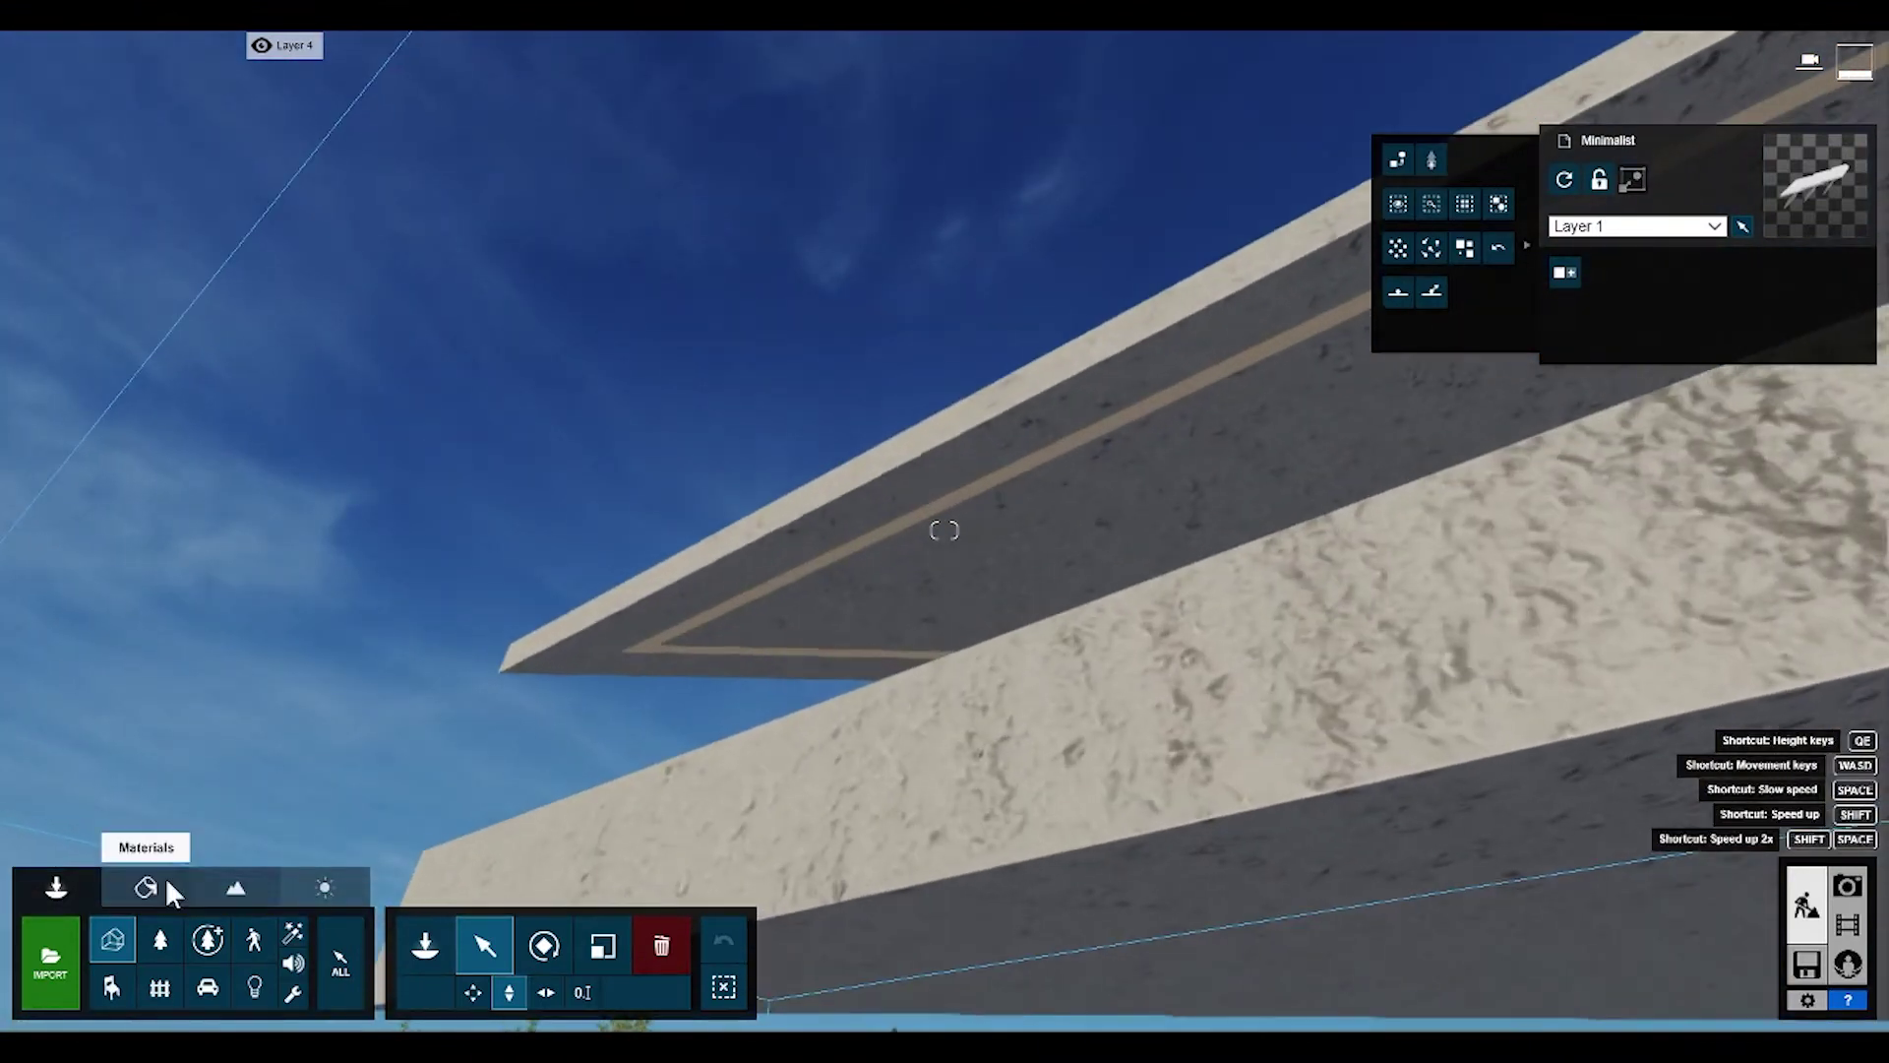
Make the canopy's recessed strip material emissive so it glows
click(146, 886)
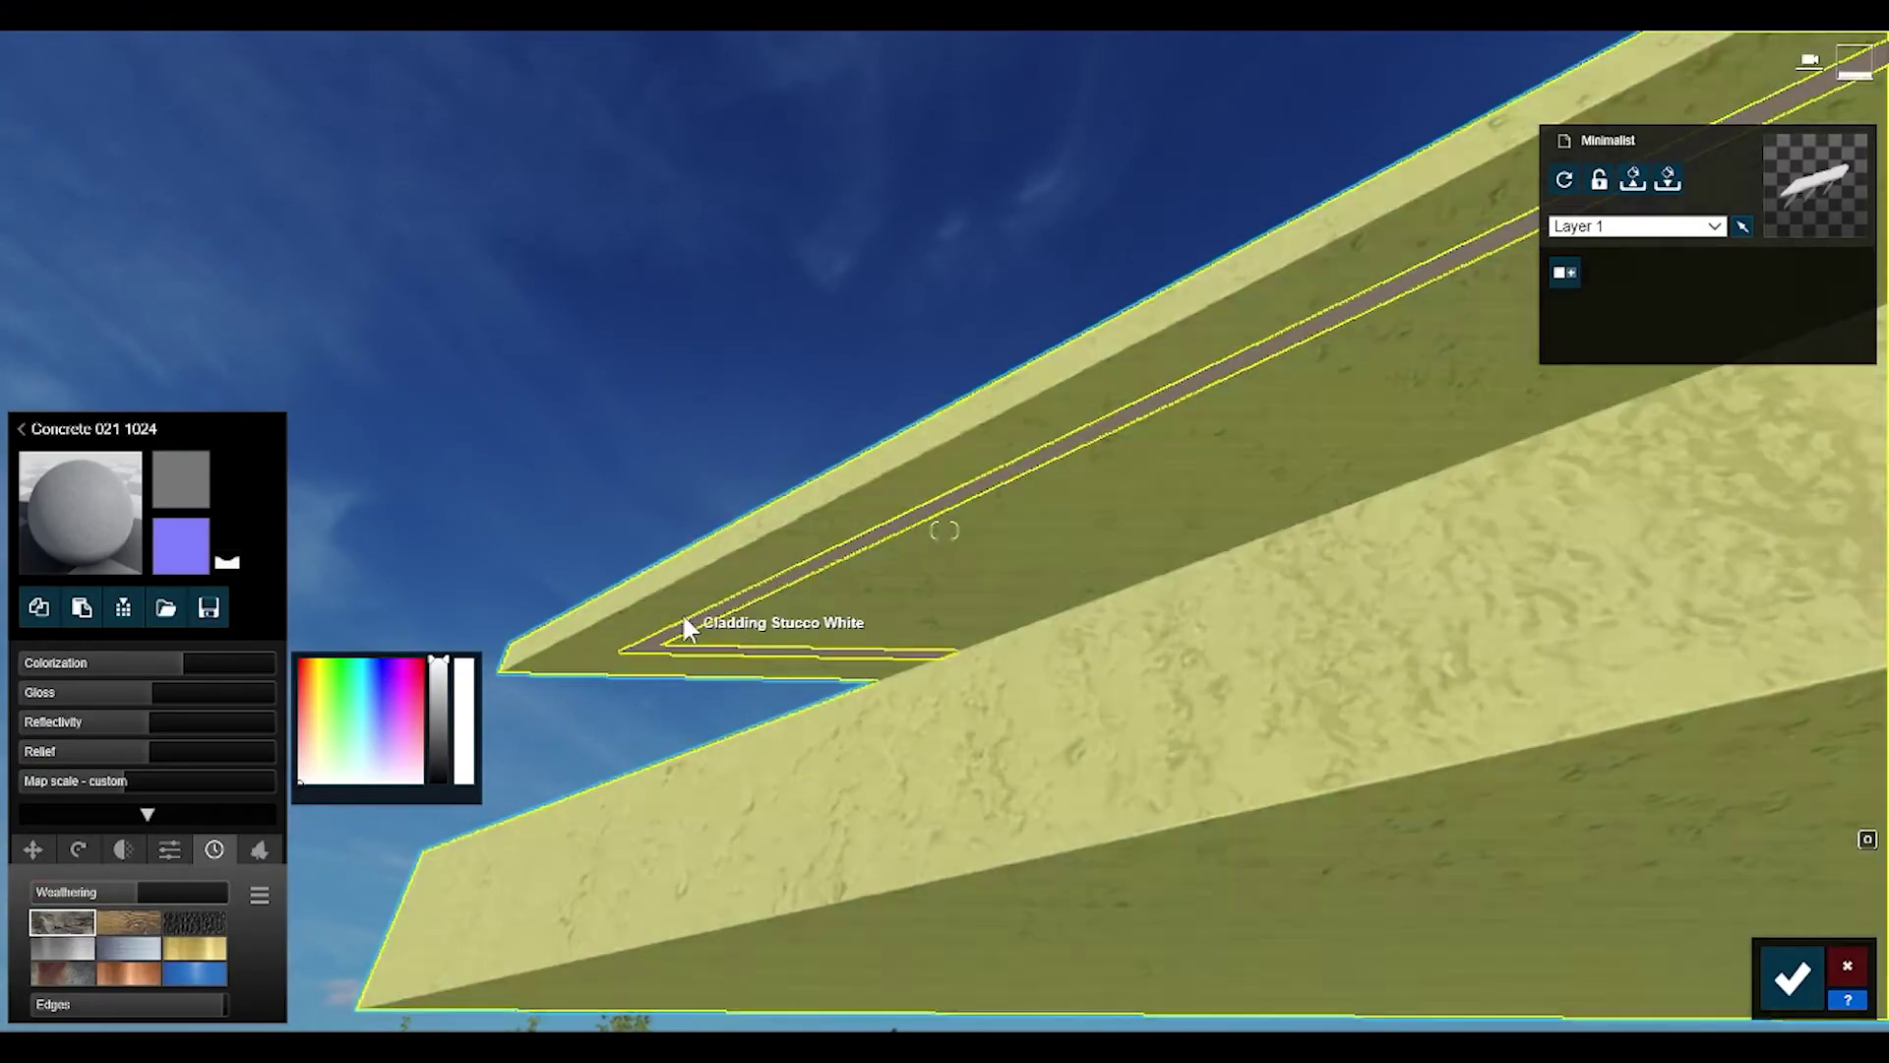
click(686, 630)
click(203, 894)
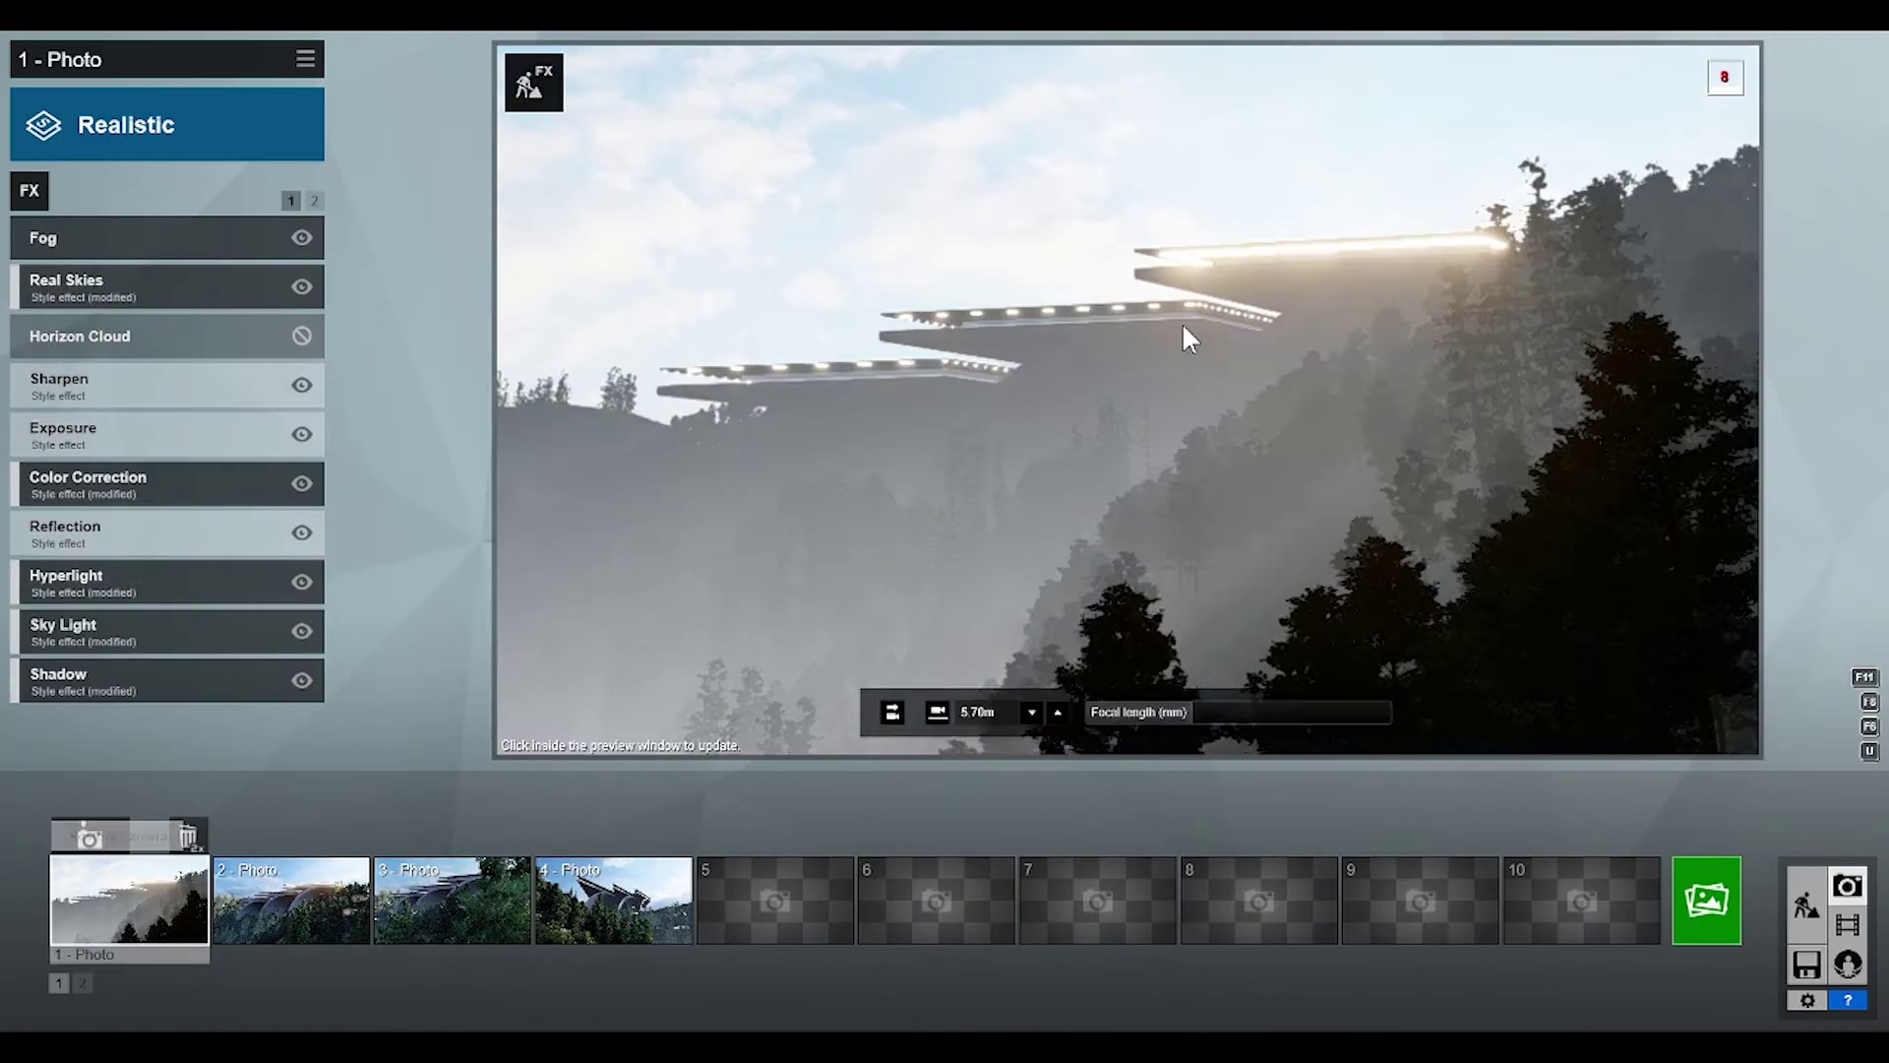
click(1183, 326)
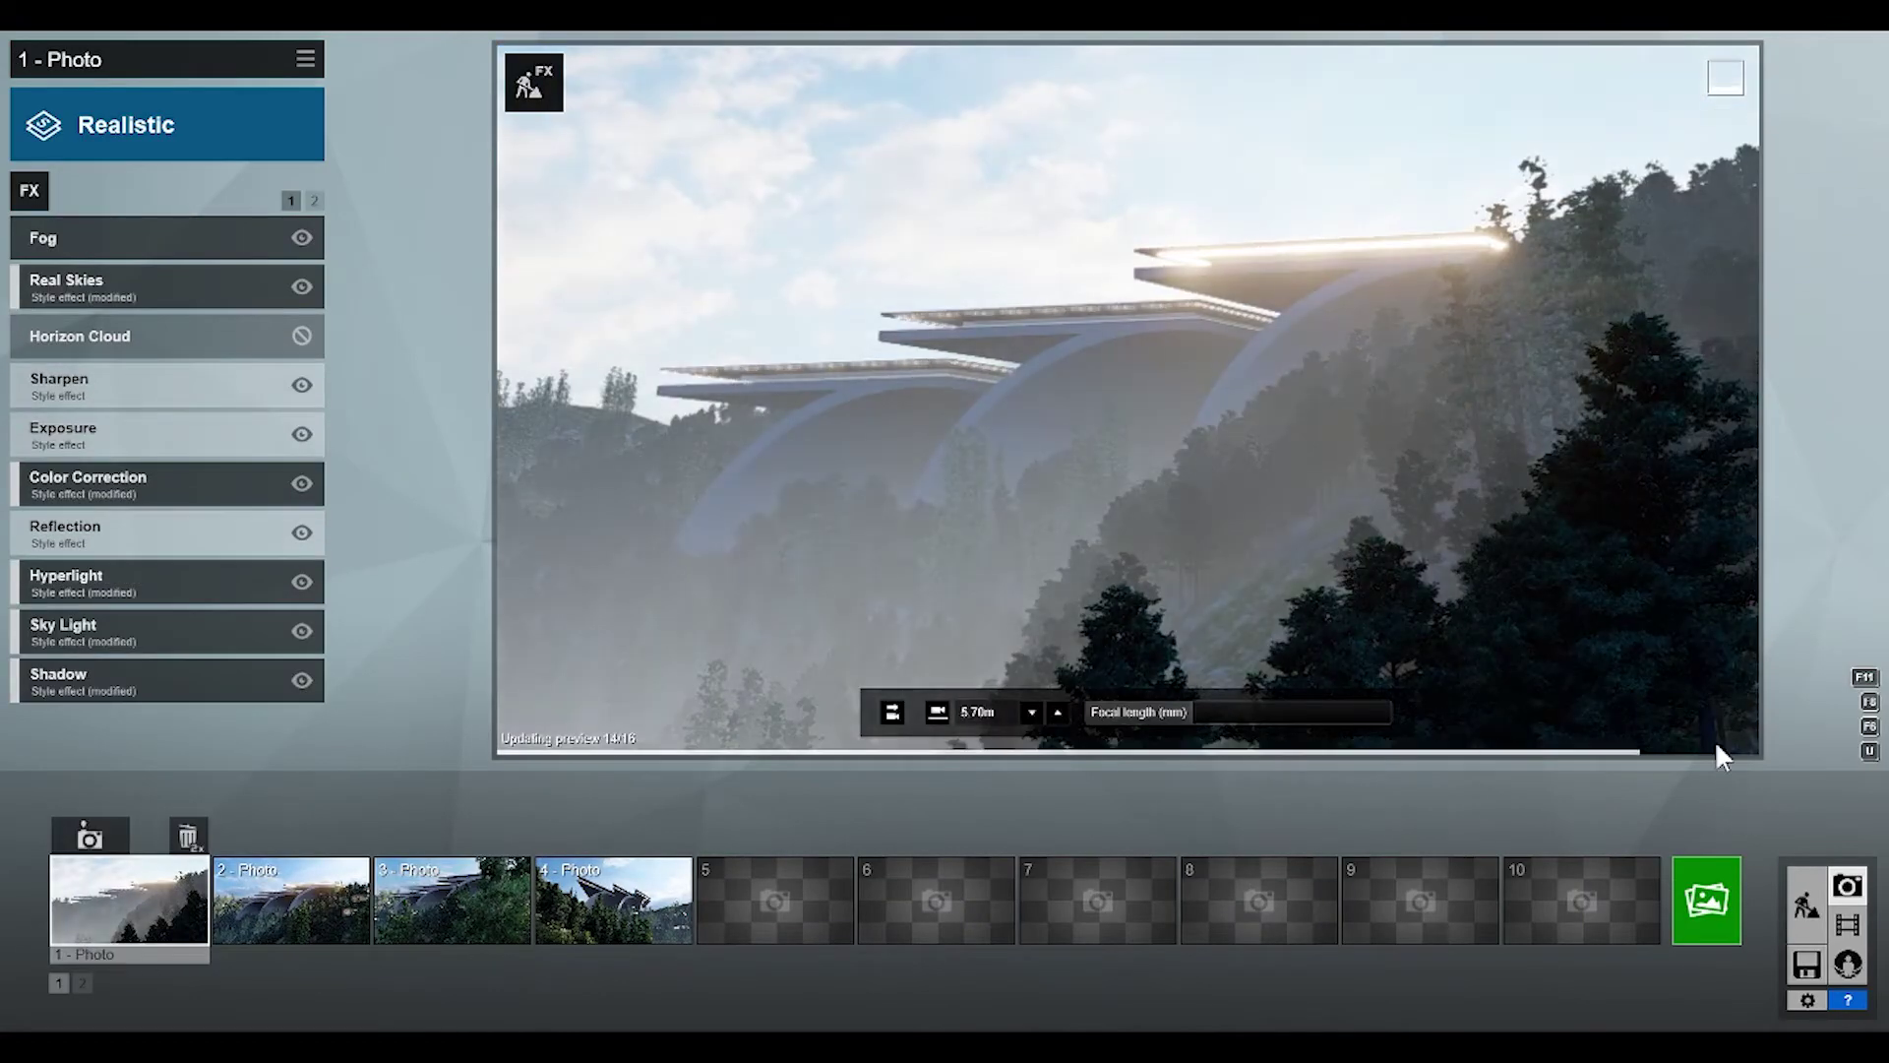
Lower the strip's glow intensity, then view photo 2
click(1809, 910)
click(1008, 388)
click(111, 893)
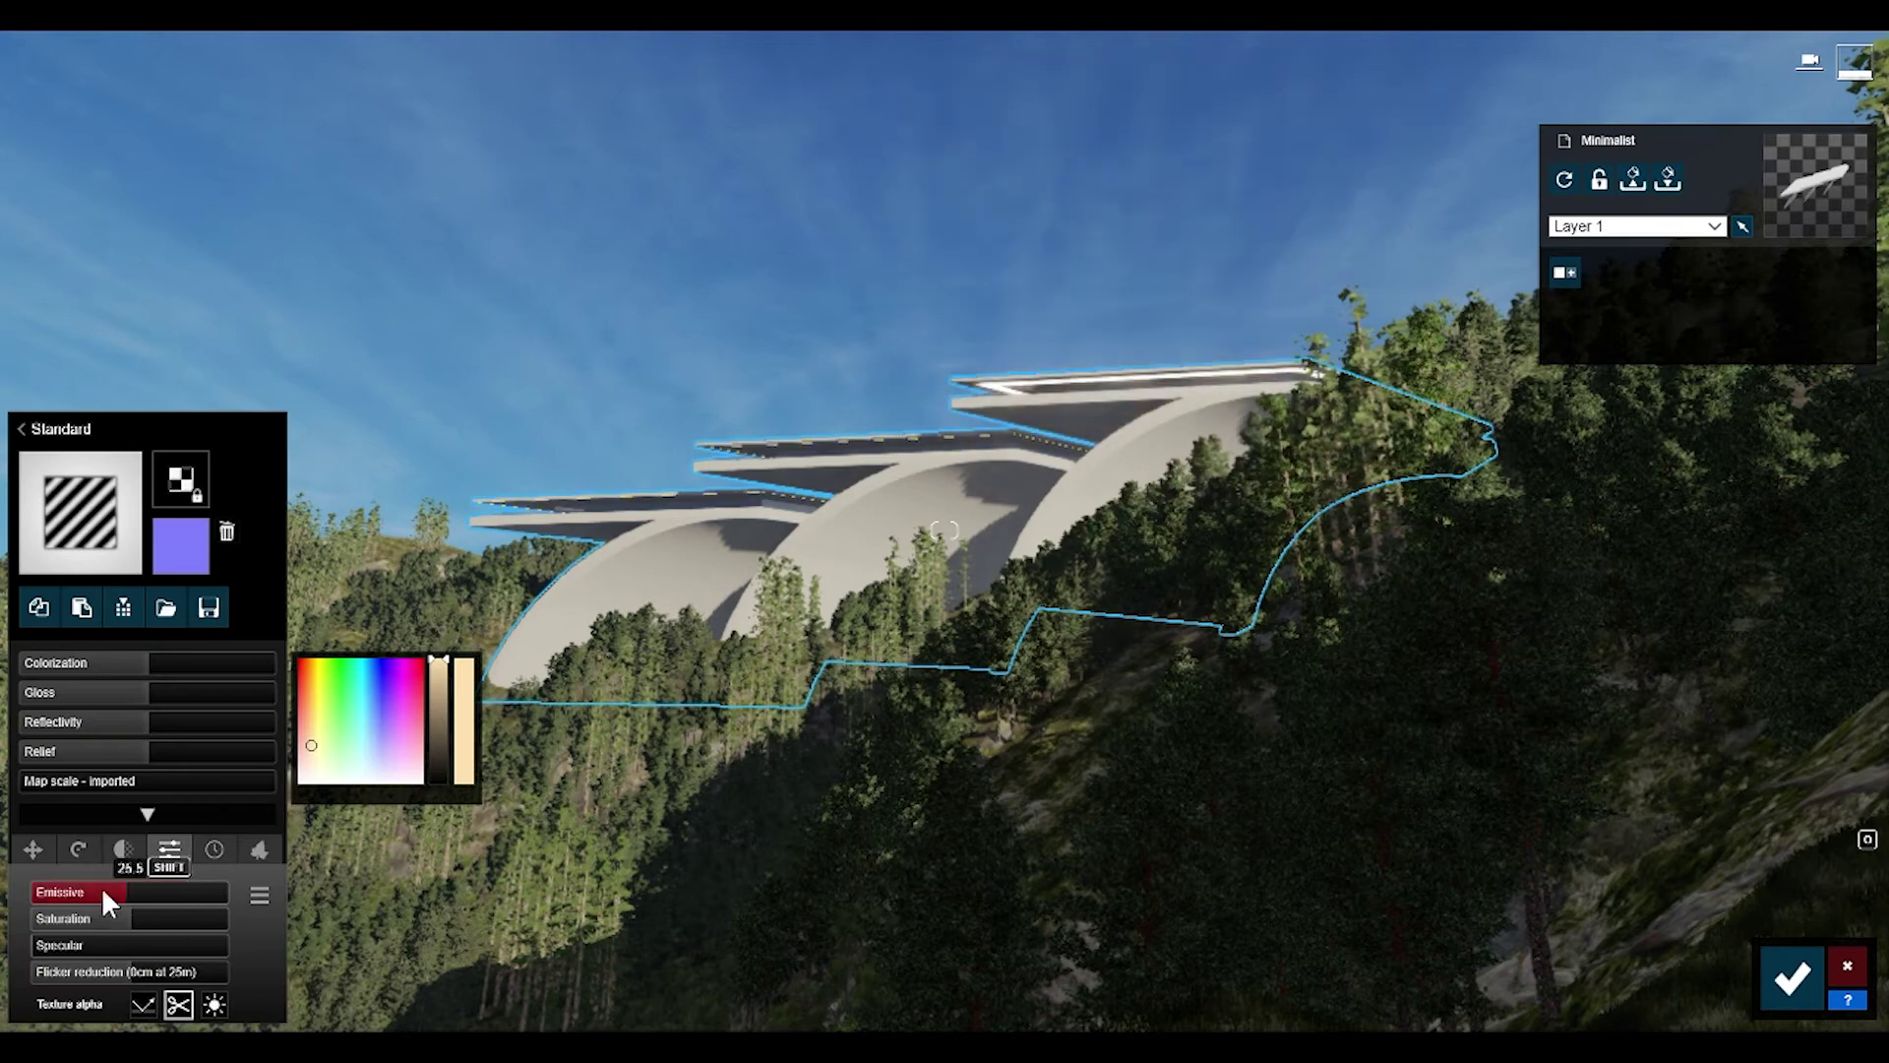
click(1774, 999)
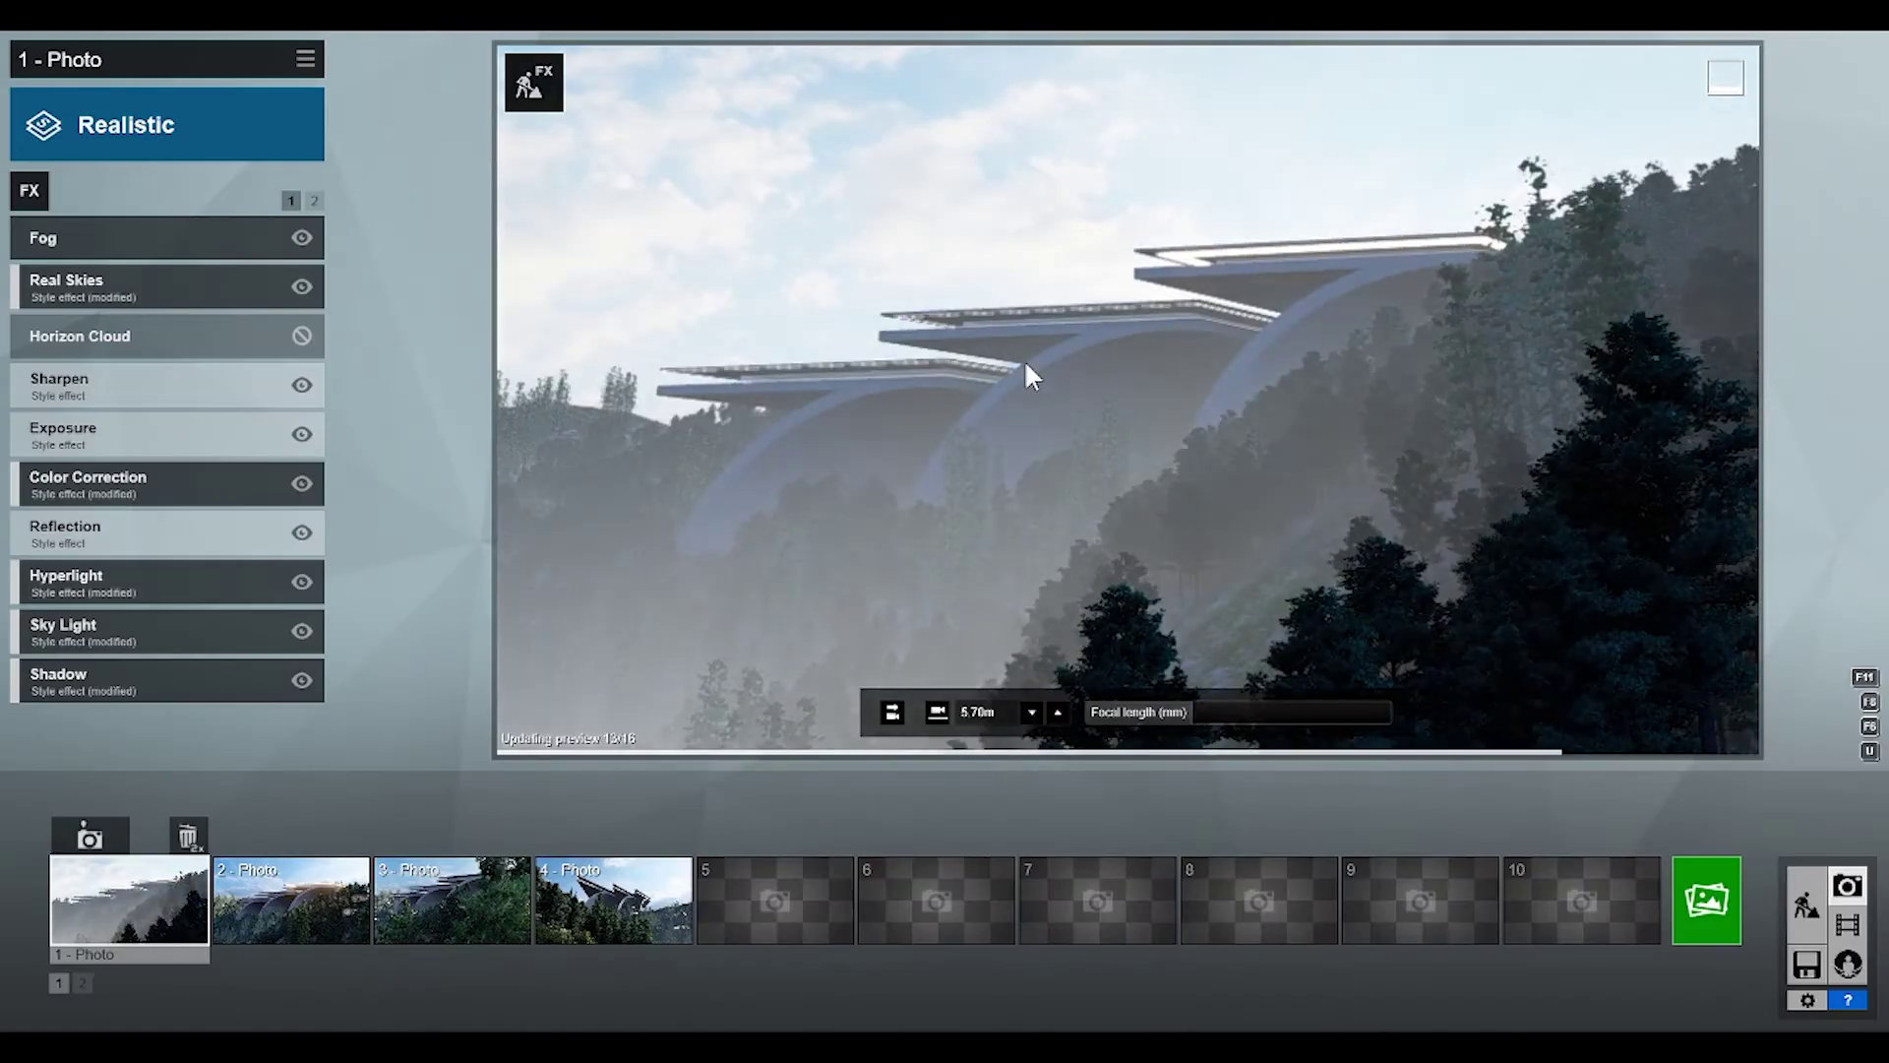
click(291, 900)
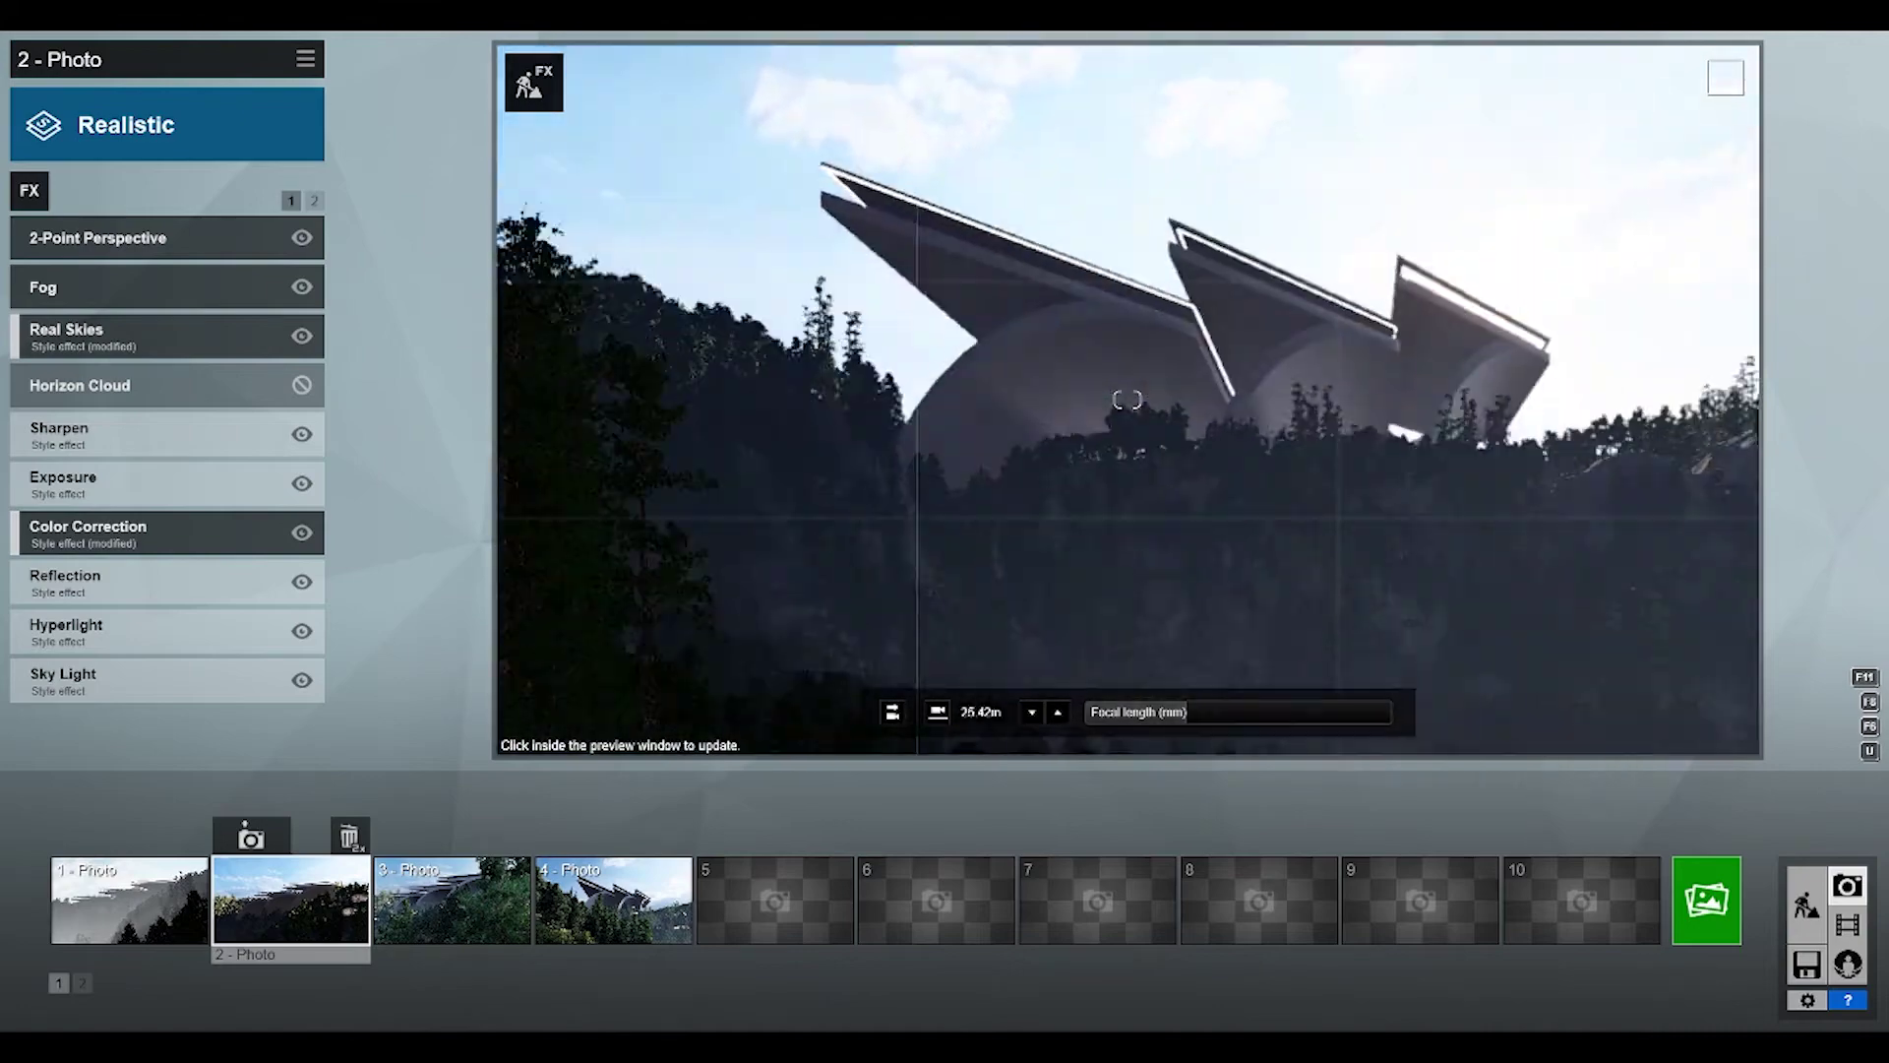
Browse photos 4 and 3, then select photo 2 and show its effects
click(683, 916)
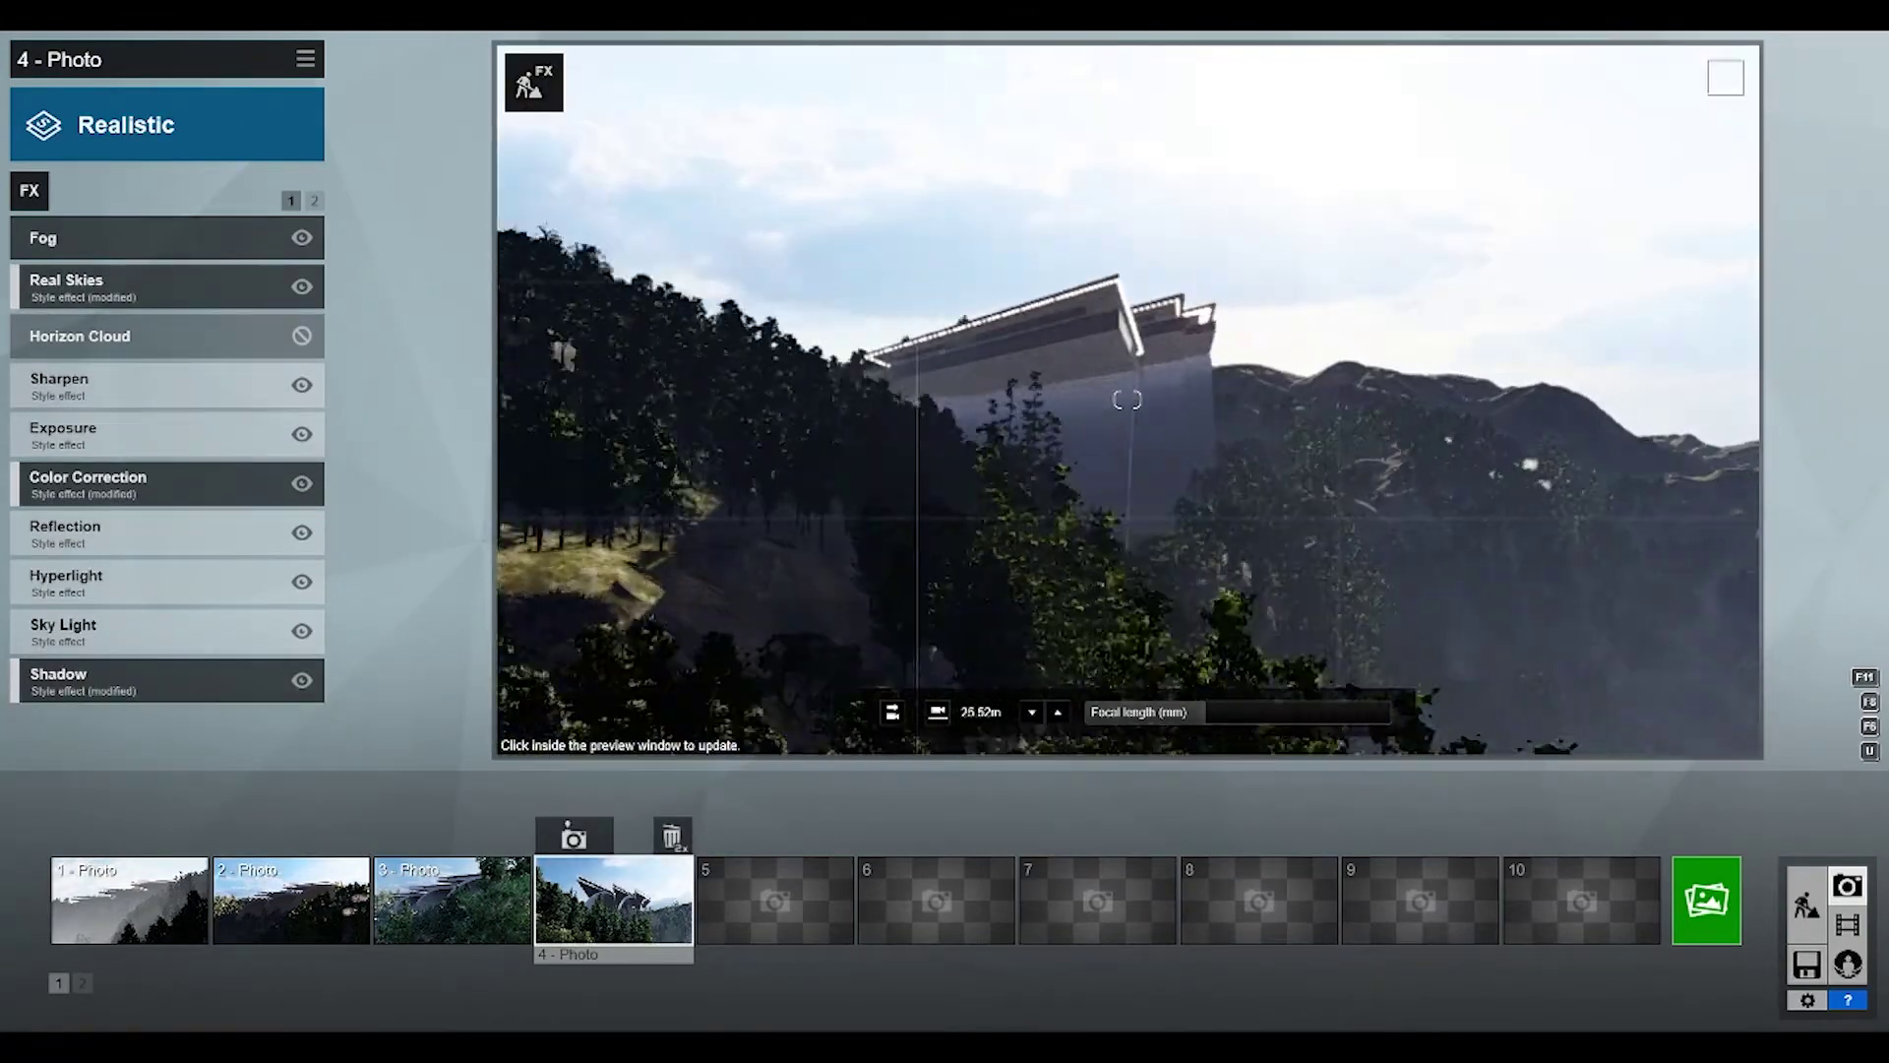
click(1102, 554)
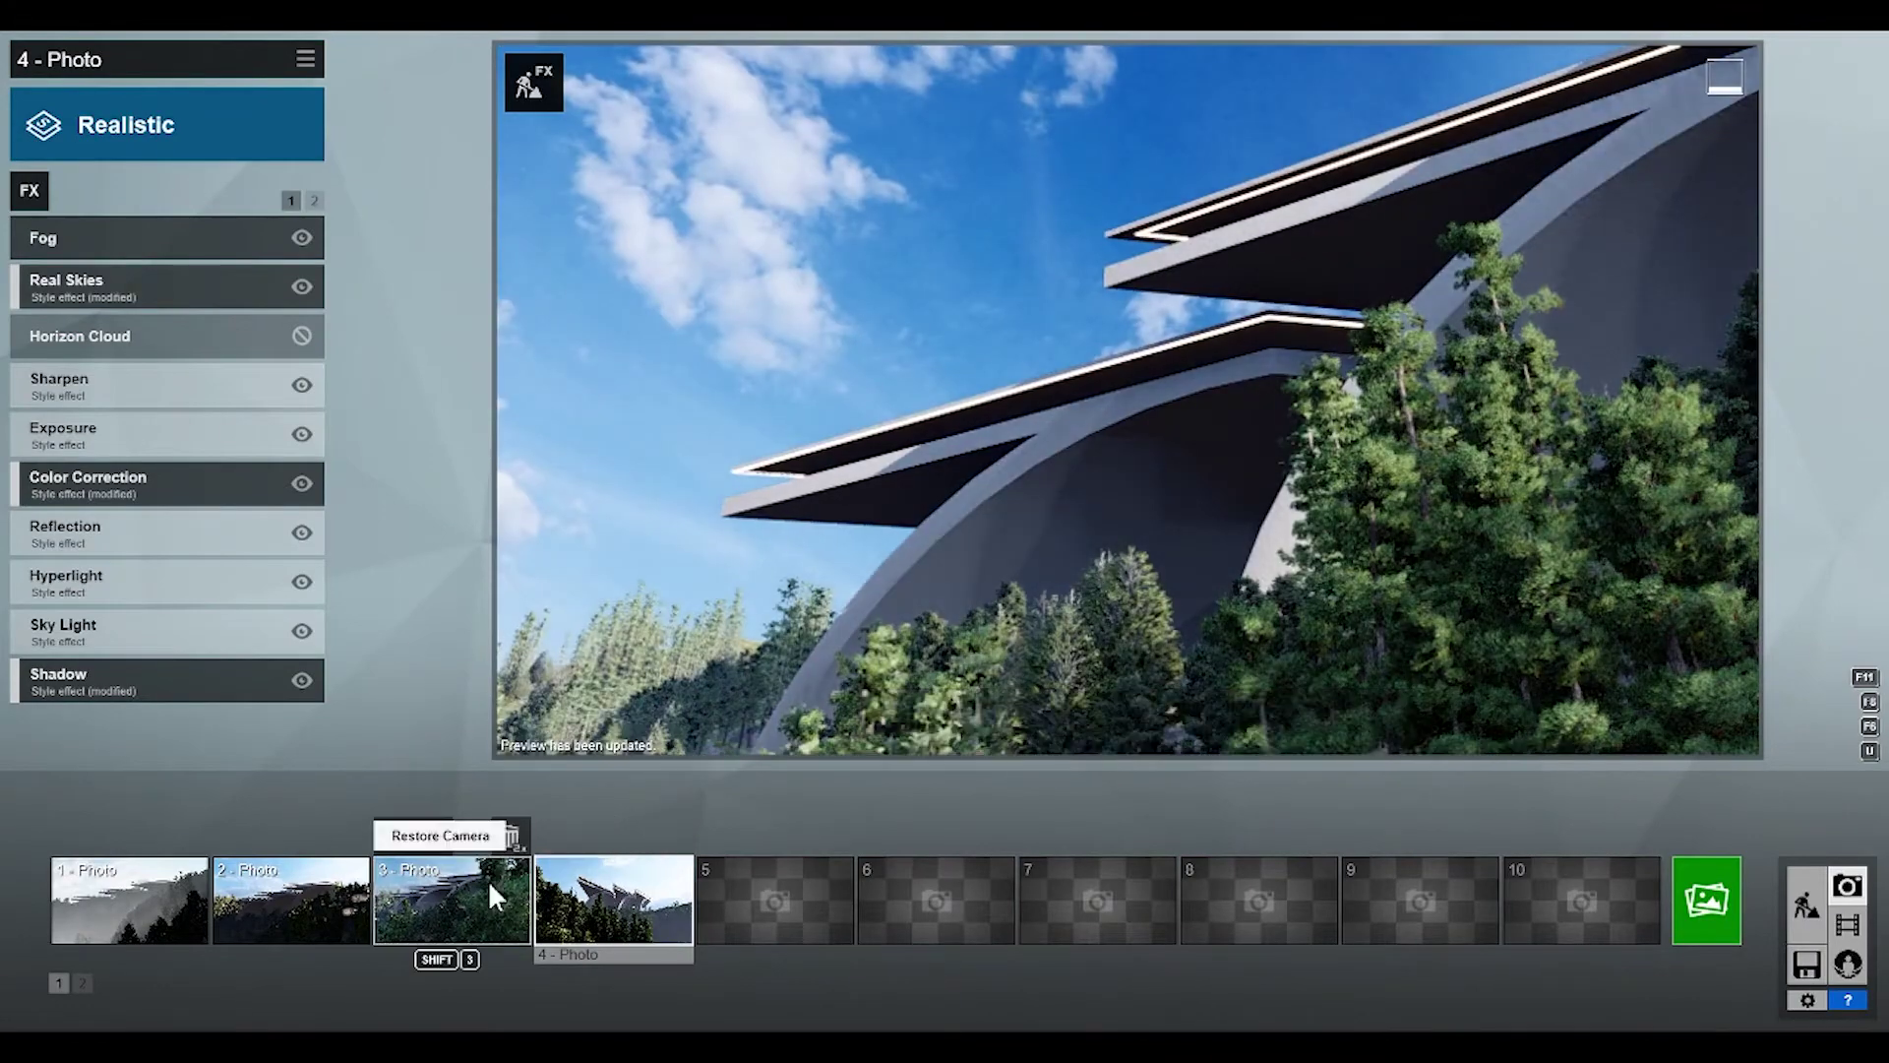
click(291, 900)
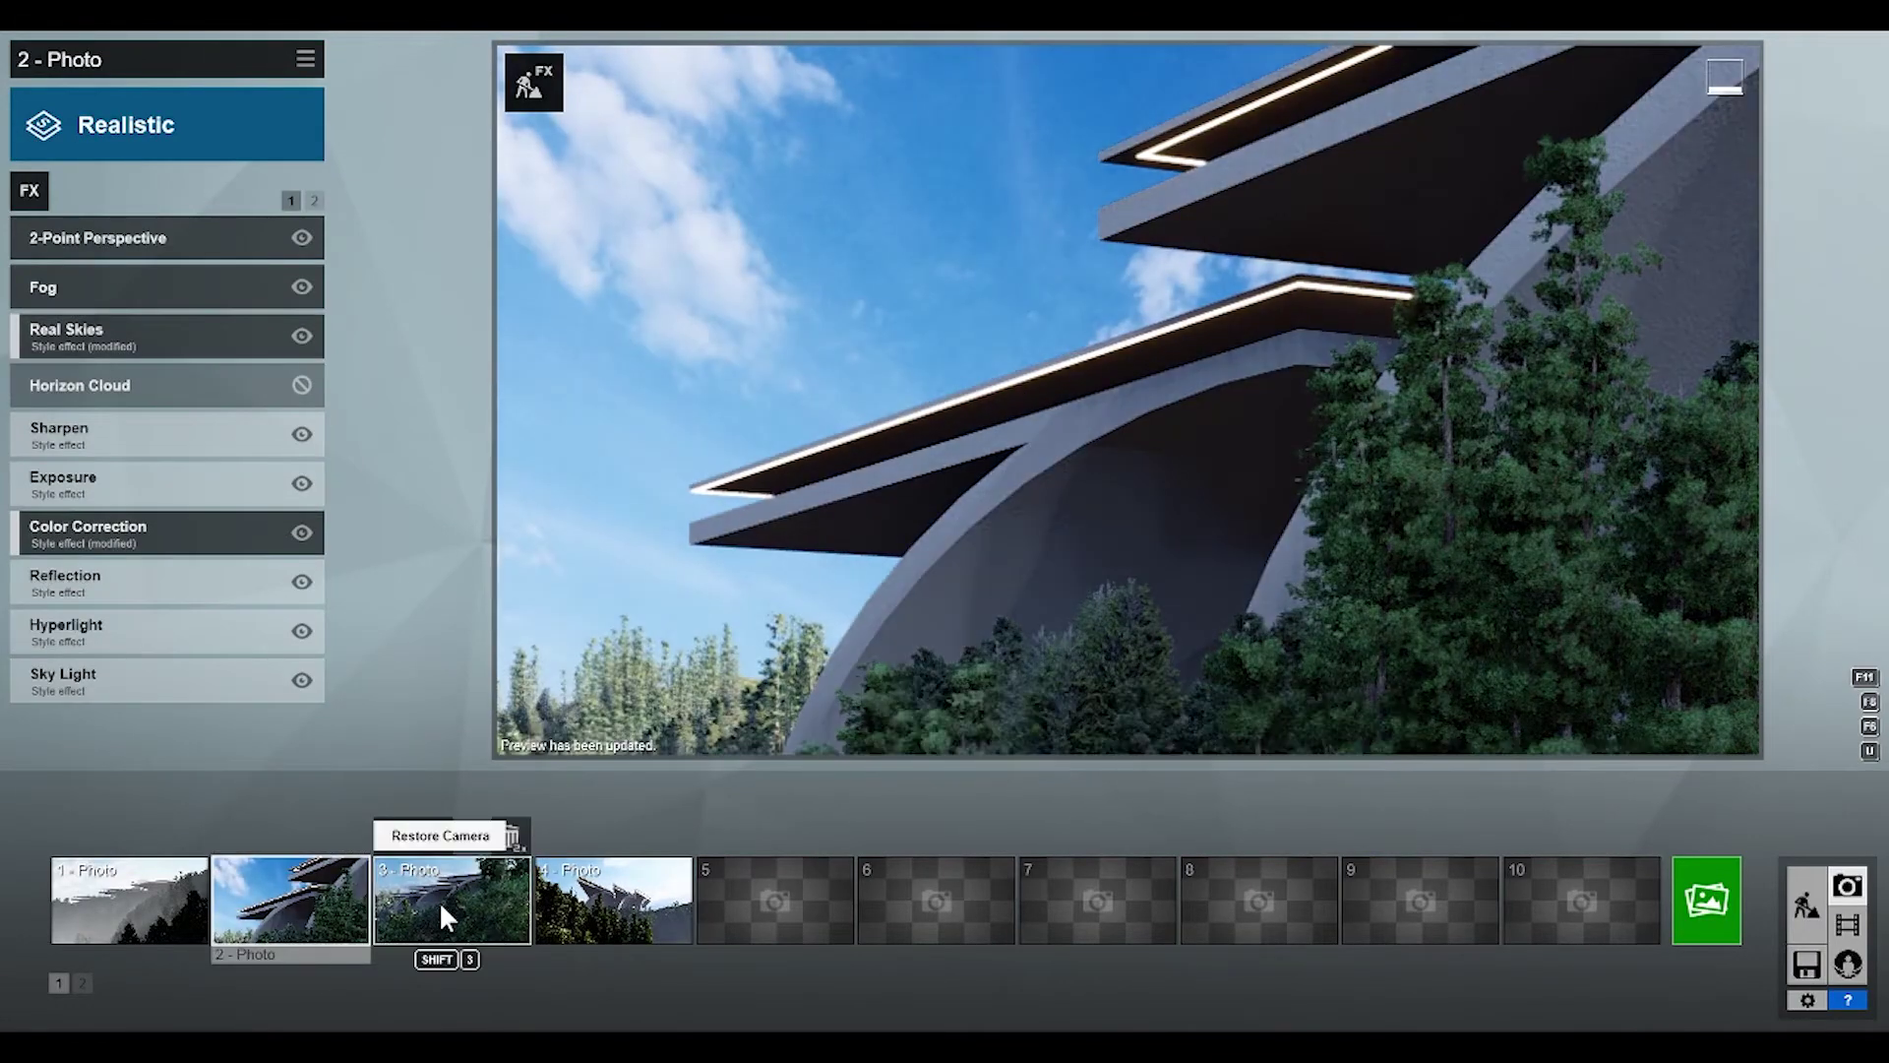
click(439, 901)
Raise photo 2's fog density and adjust its falloff
click(279, 933)
click(98, 287)
drag(116, 276, 225, 274)
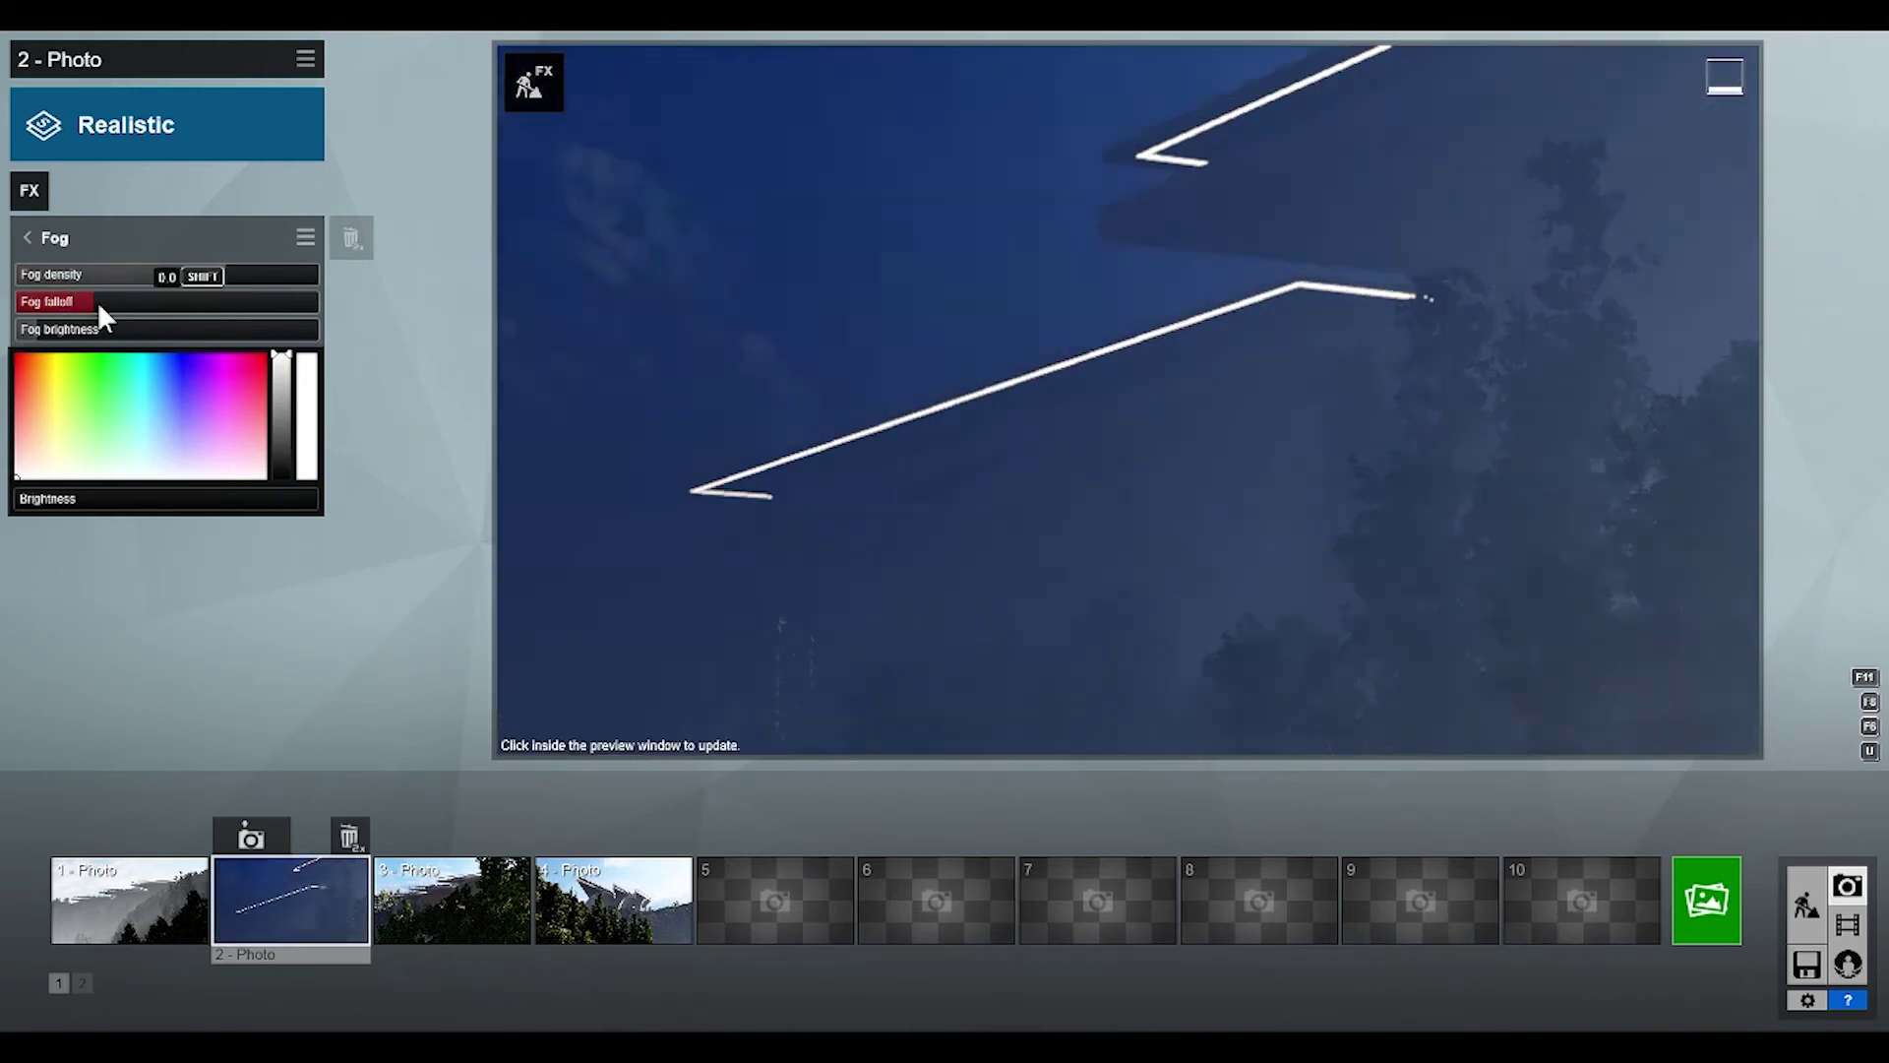
click(106, 302)
click(26, 237)
Pick a different real sky and rotate its heading to bring bright clouds behind the canopy
click(59, 327)
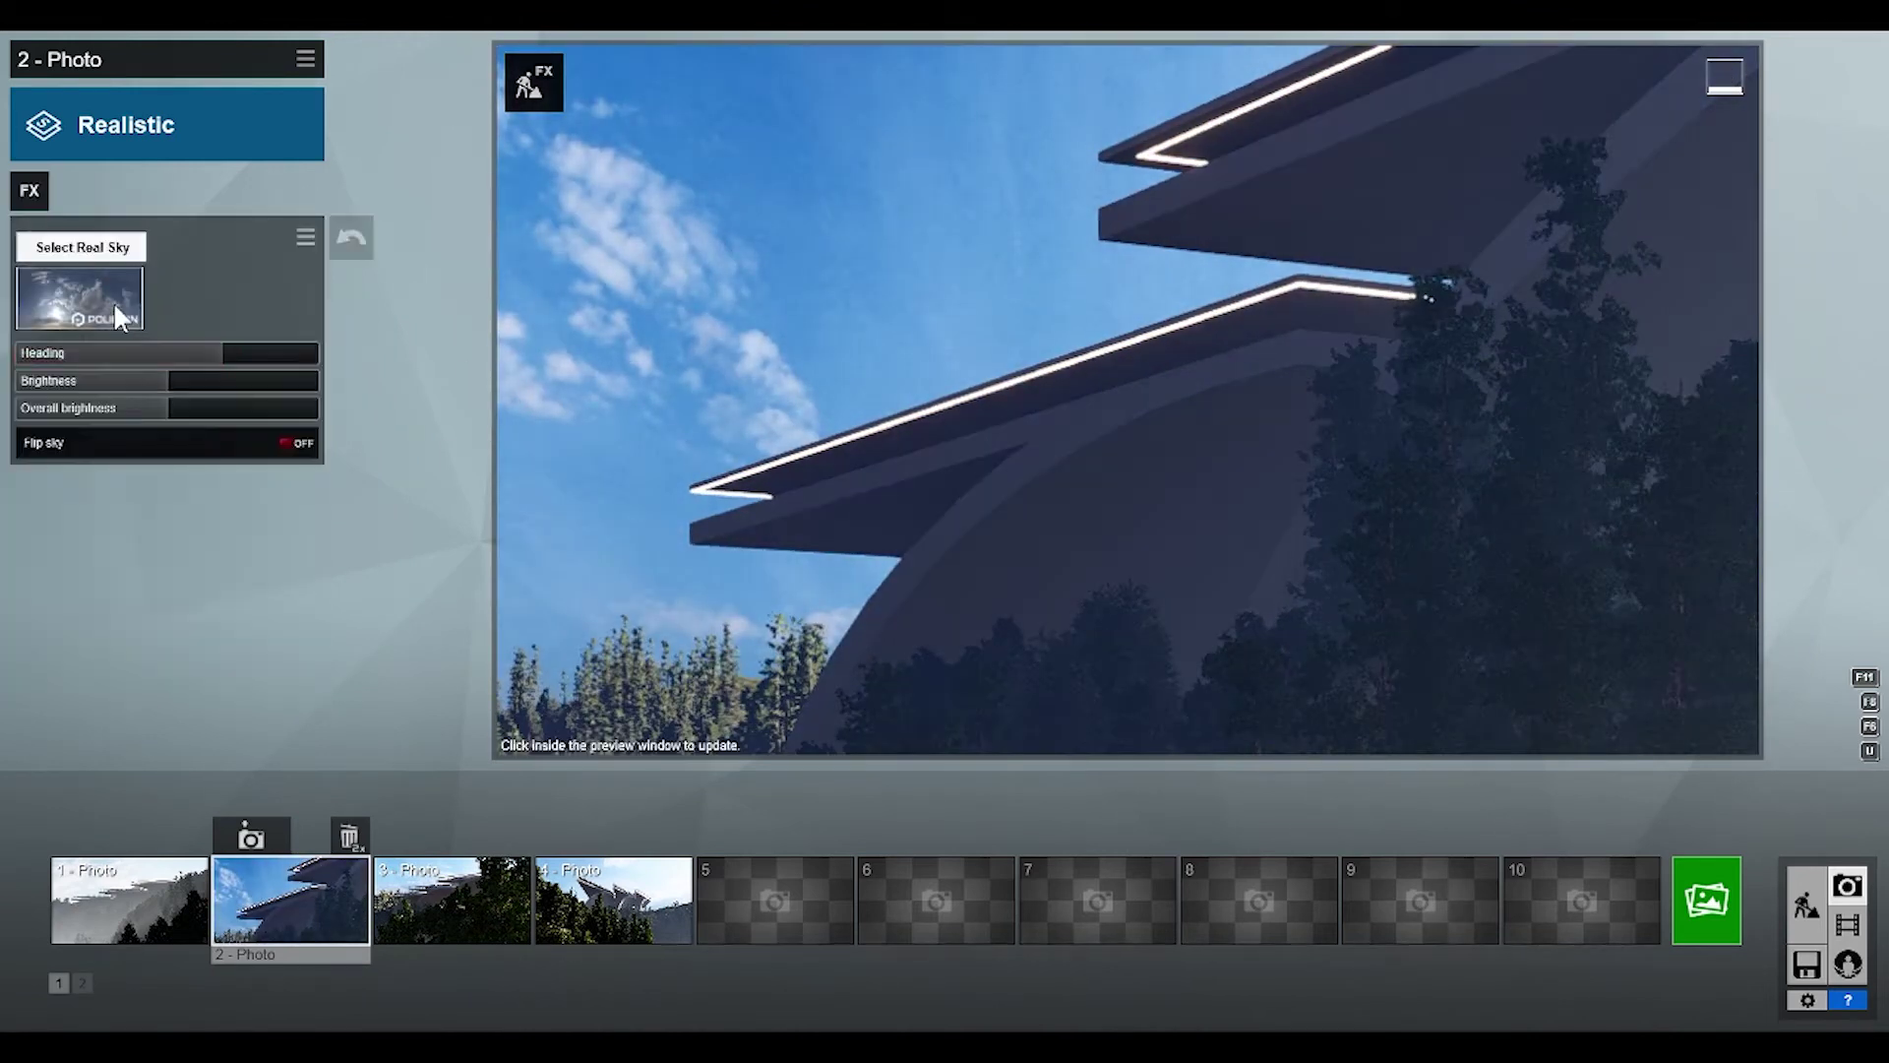
click(984, 325)
mouse_move(197, 352)
mouse_down()
mouse_move(253, 357)
mouse_move(85, 352)
mouse_up()
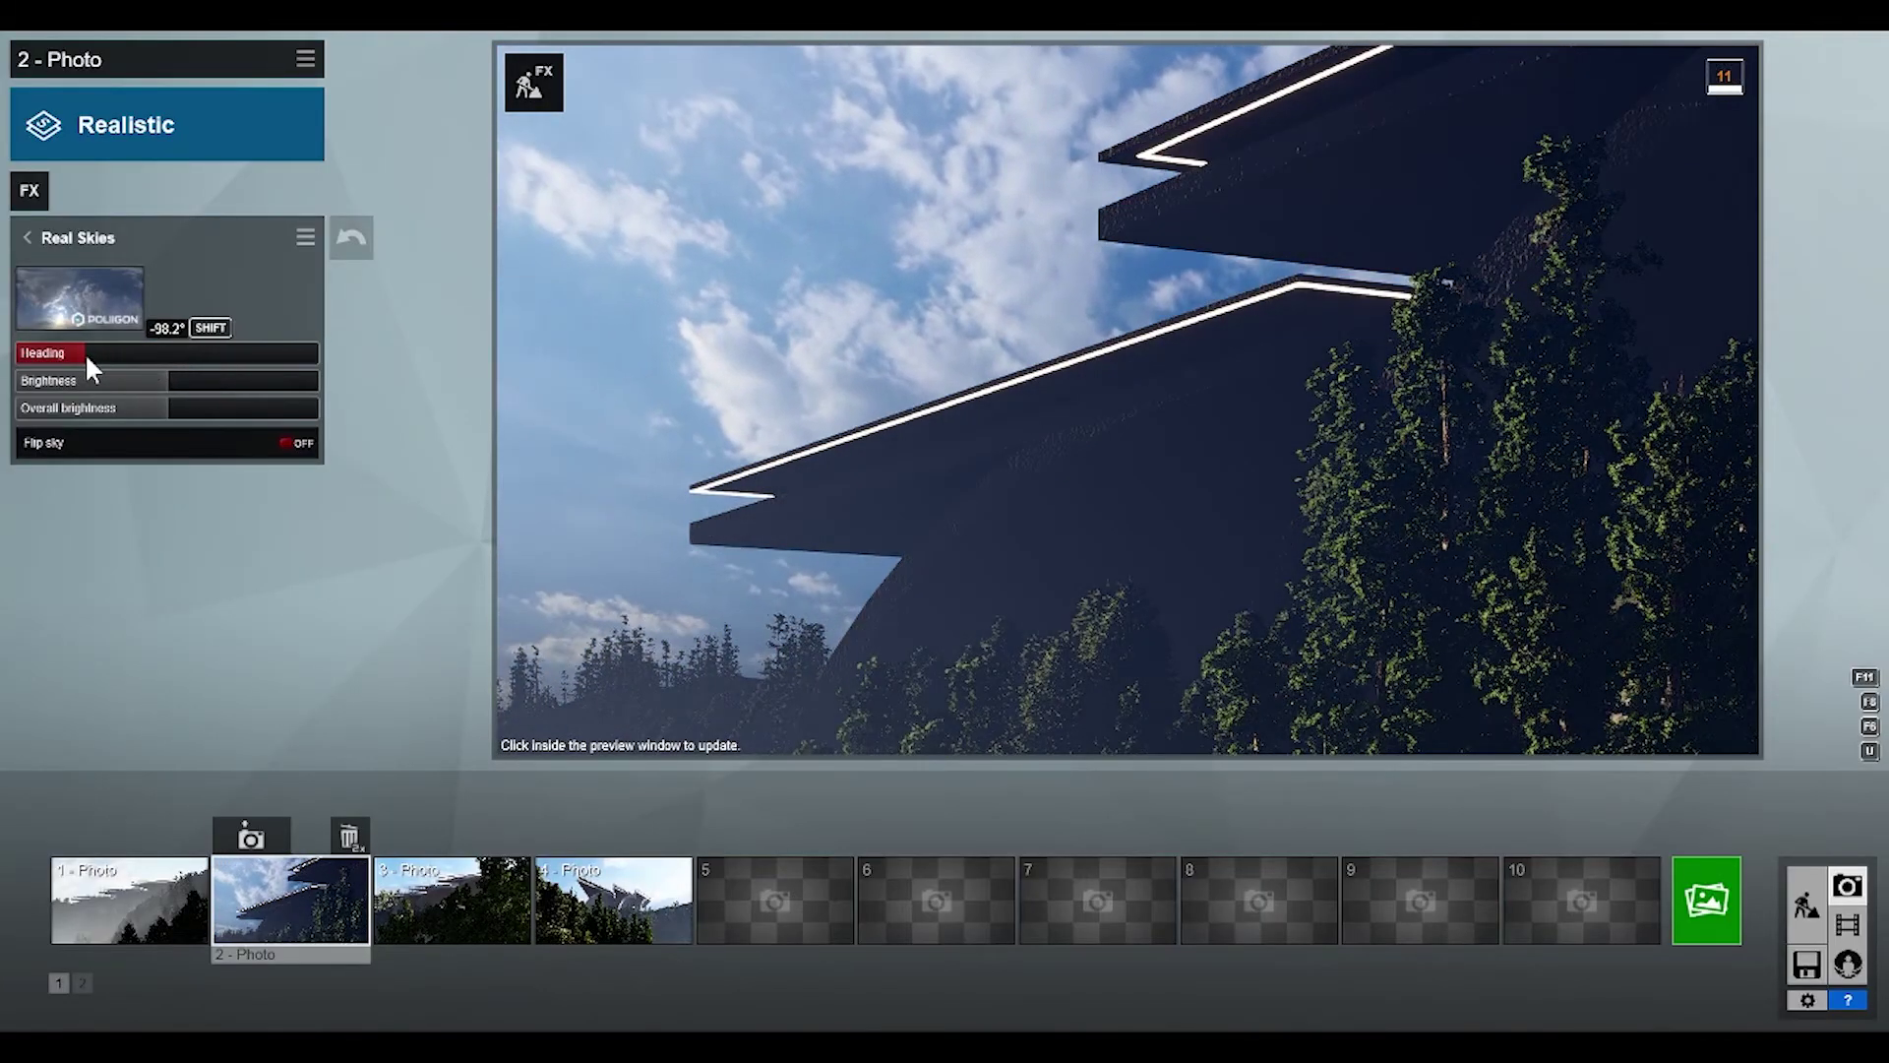
click(106, 236)
Lower the fog falloff to thin it, then show photo 3
click(122, 283)
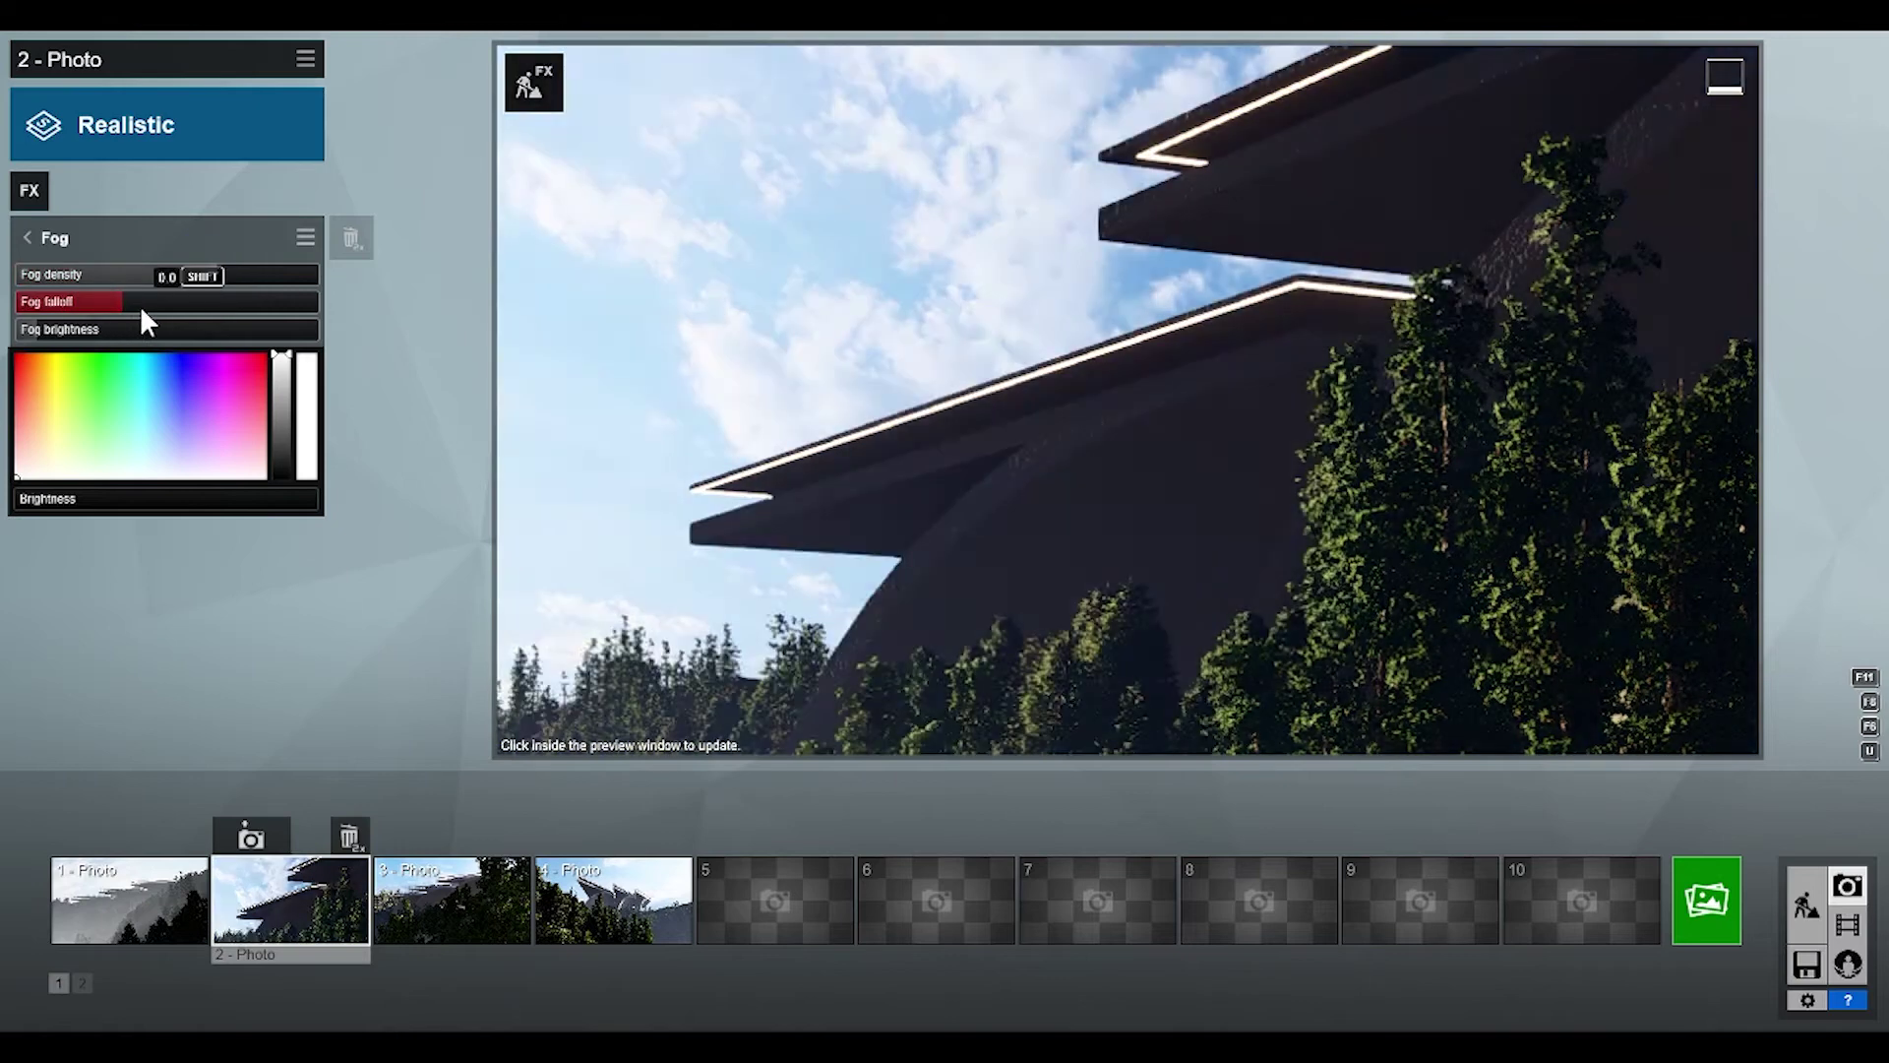
drag(146, 320, 126, 320)
click(1238, 301)
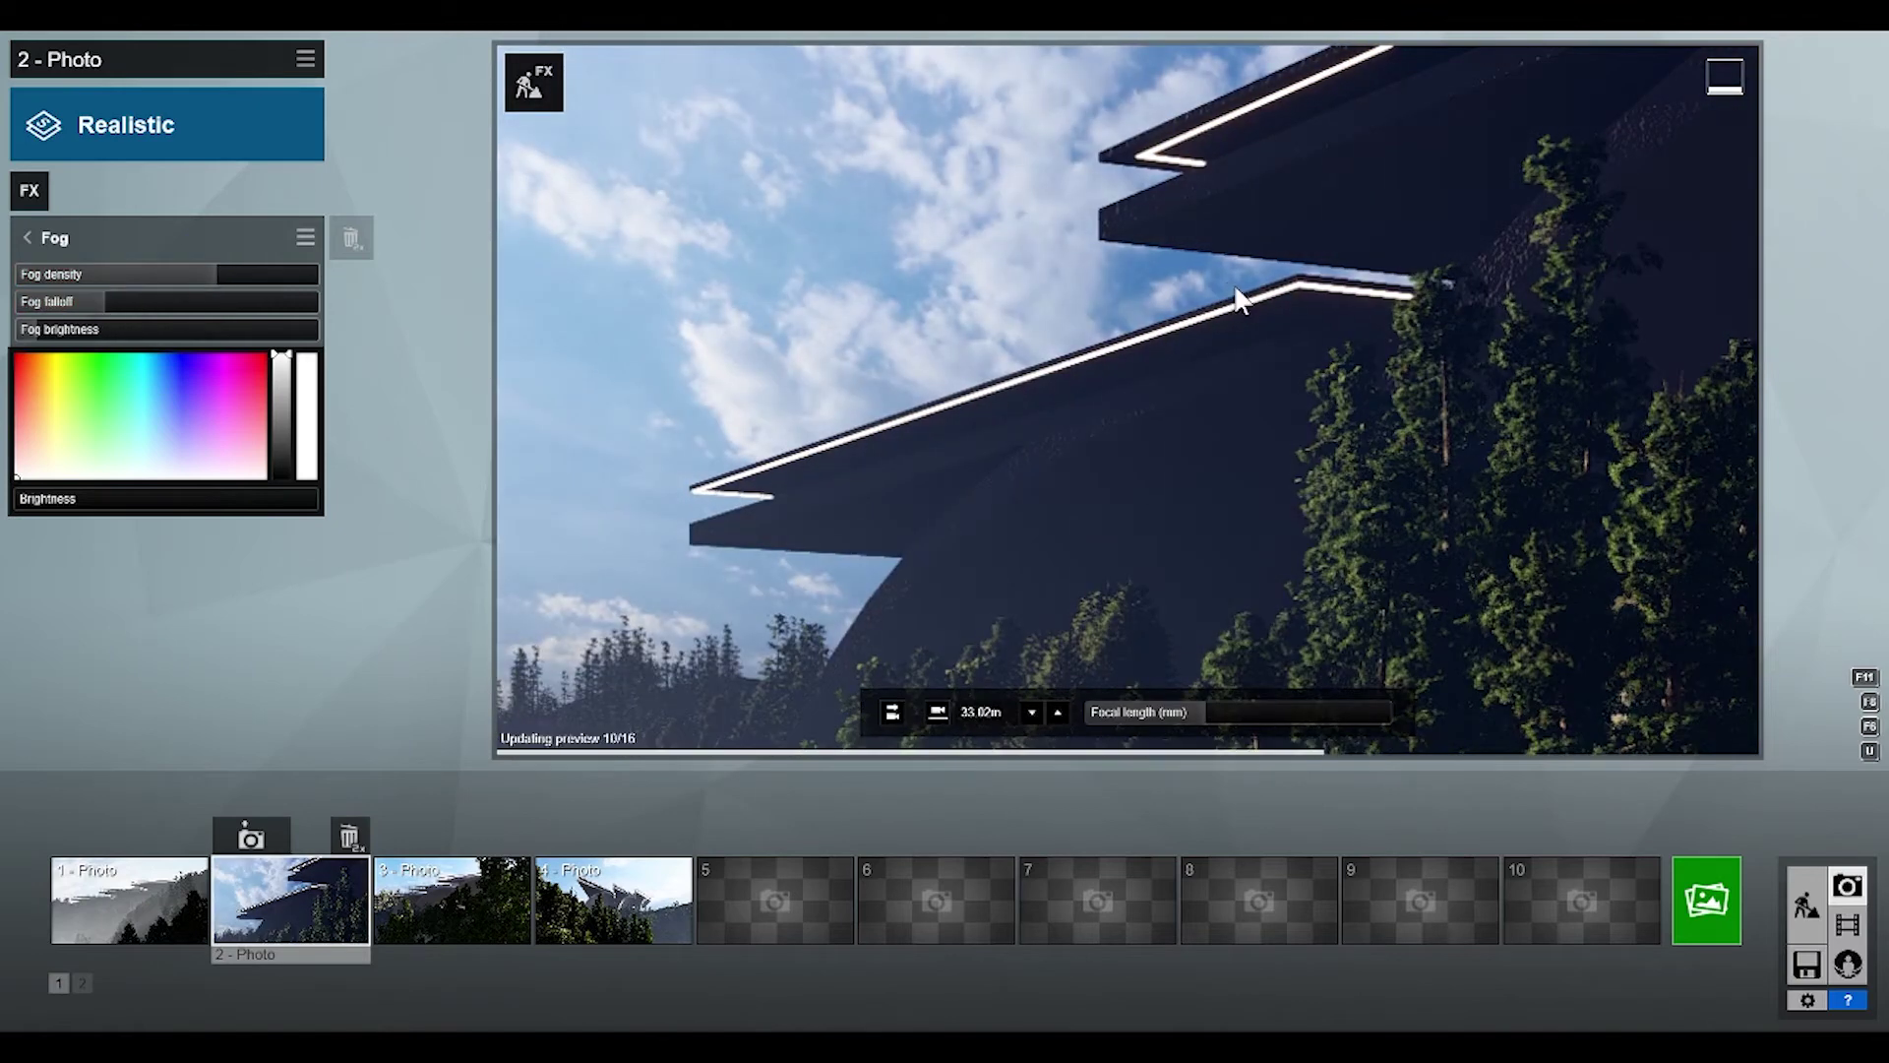
click(500, 884)
click(924, 411)
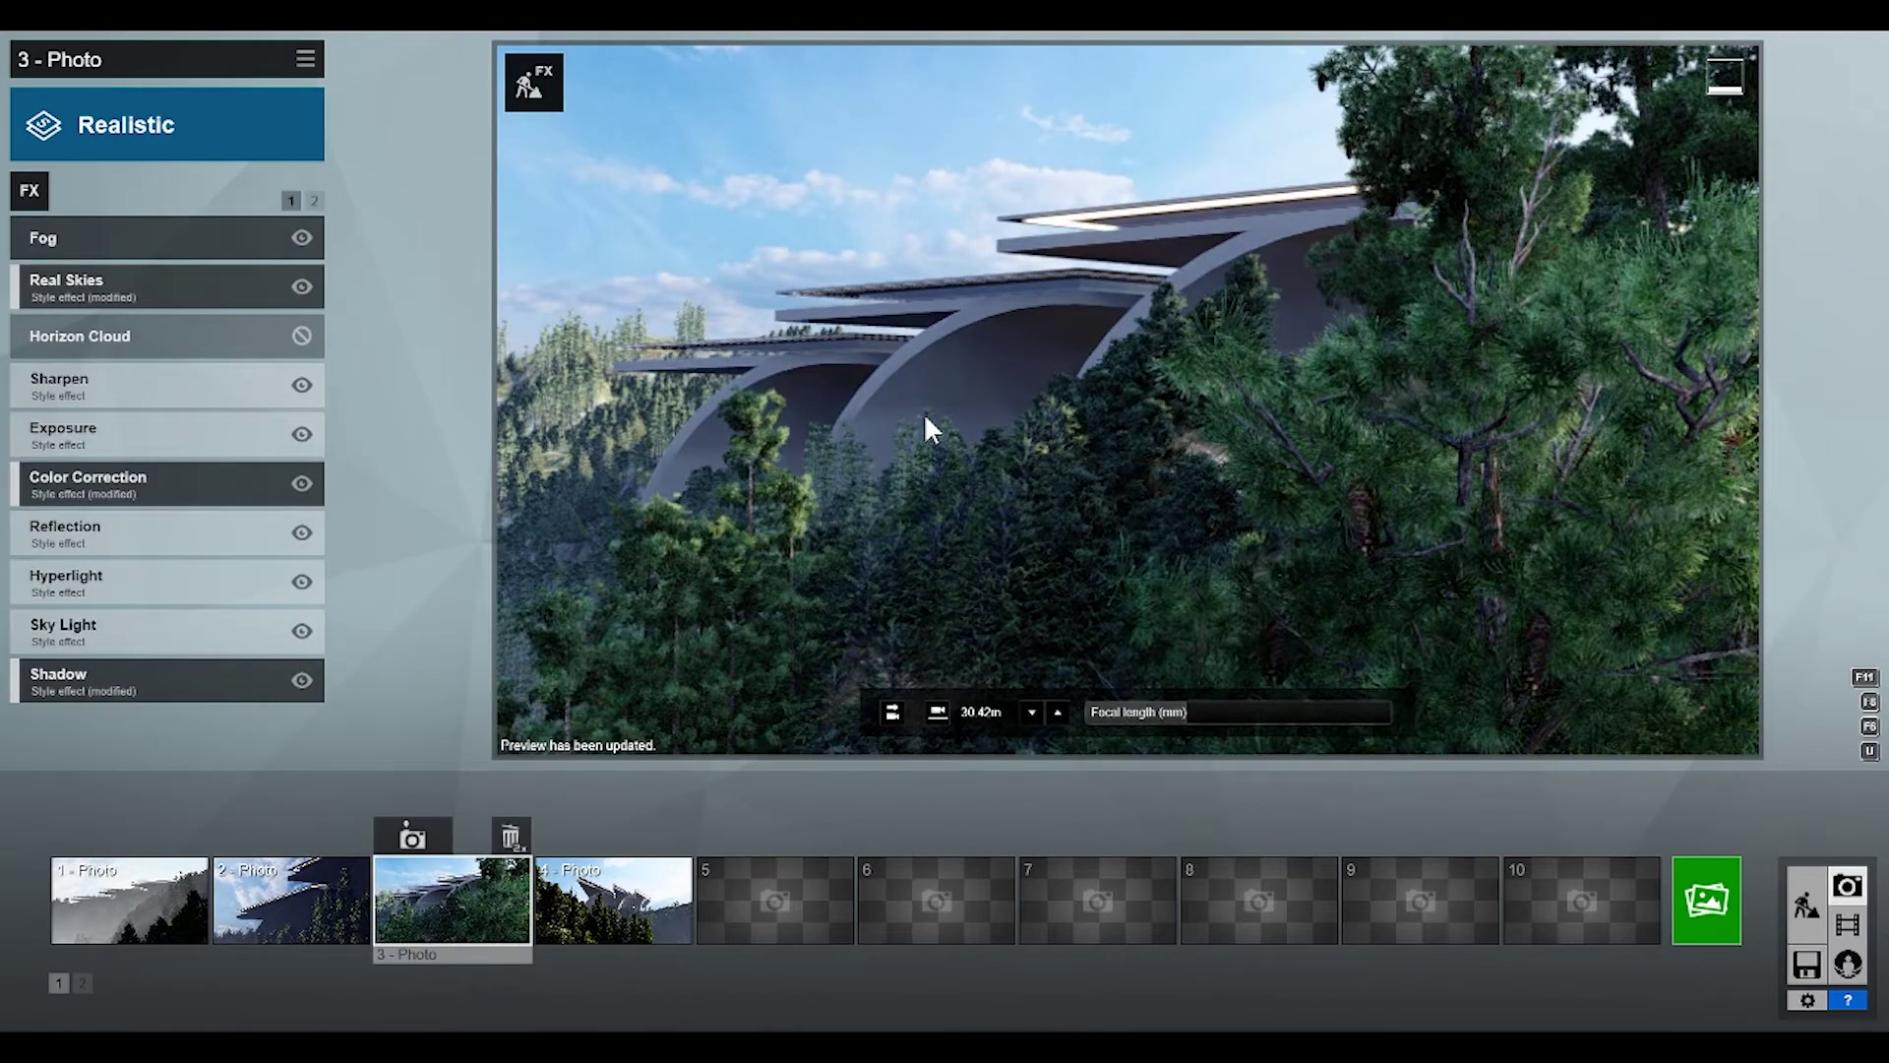
Select photo 1 and open its 3840×2160 JPG render output options
click(586, 890)
click(1131, 660)
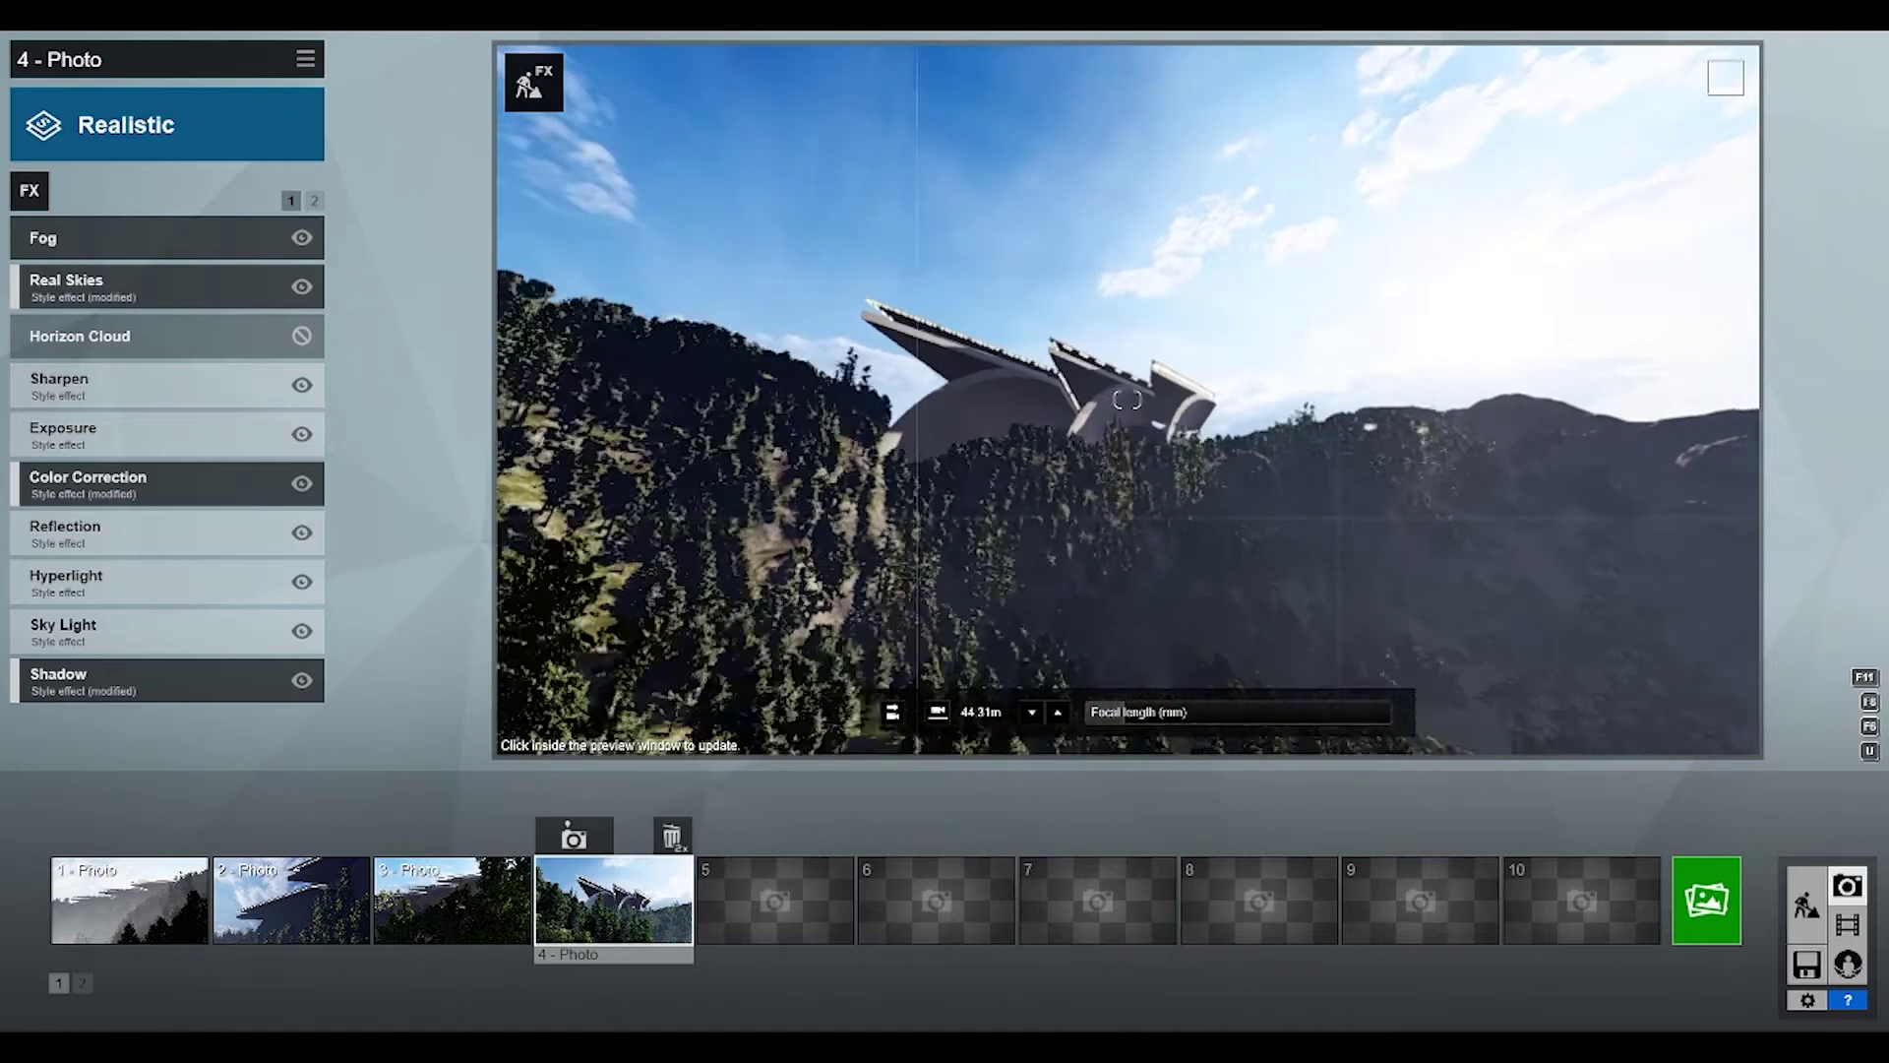
click(452, 898)
click(307, 901)
click(120, 885)
click(1224, 354)
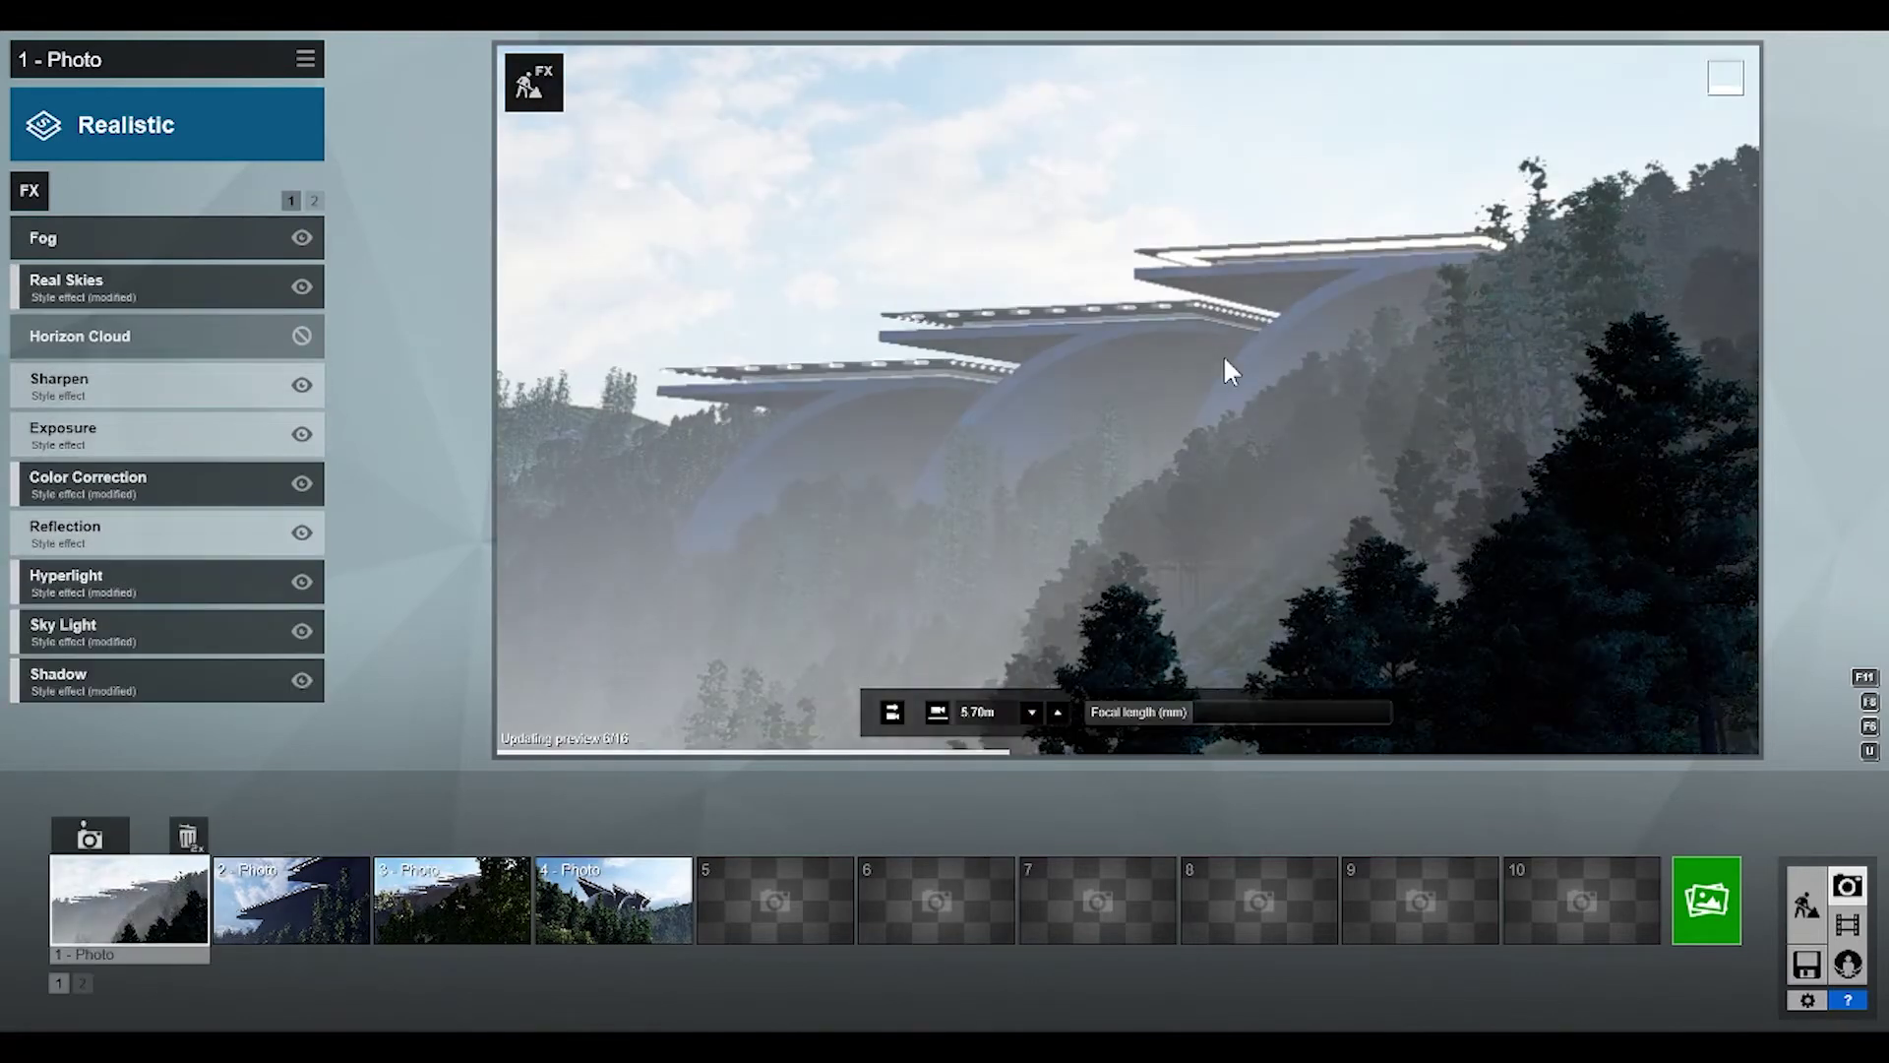
click(305, 59)
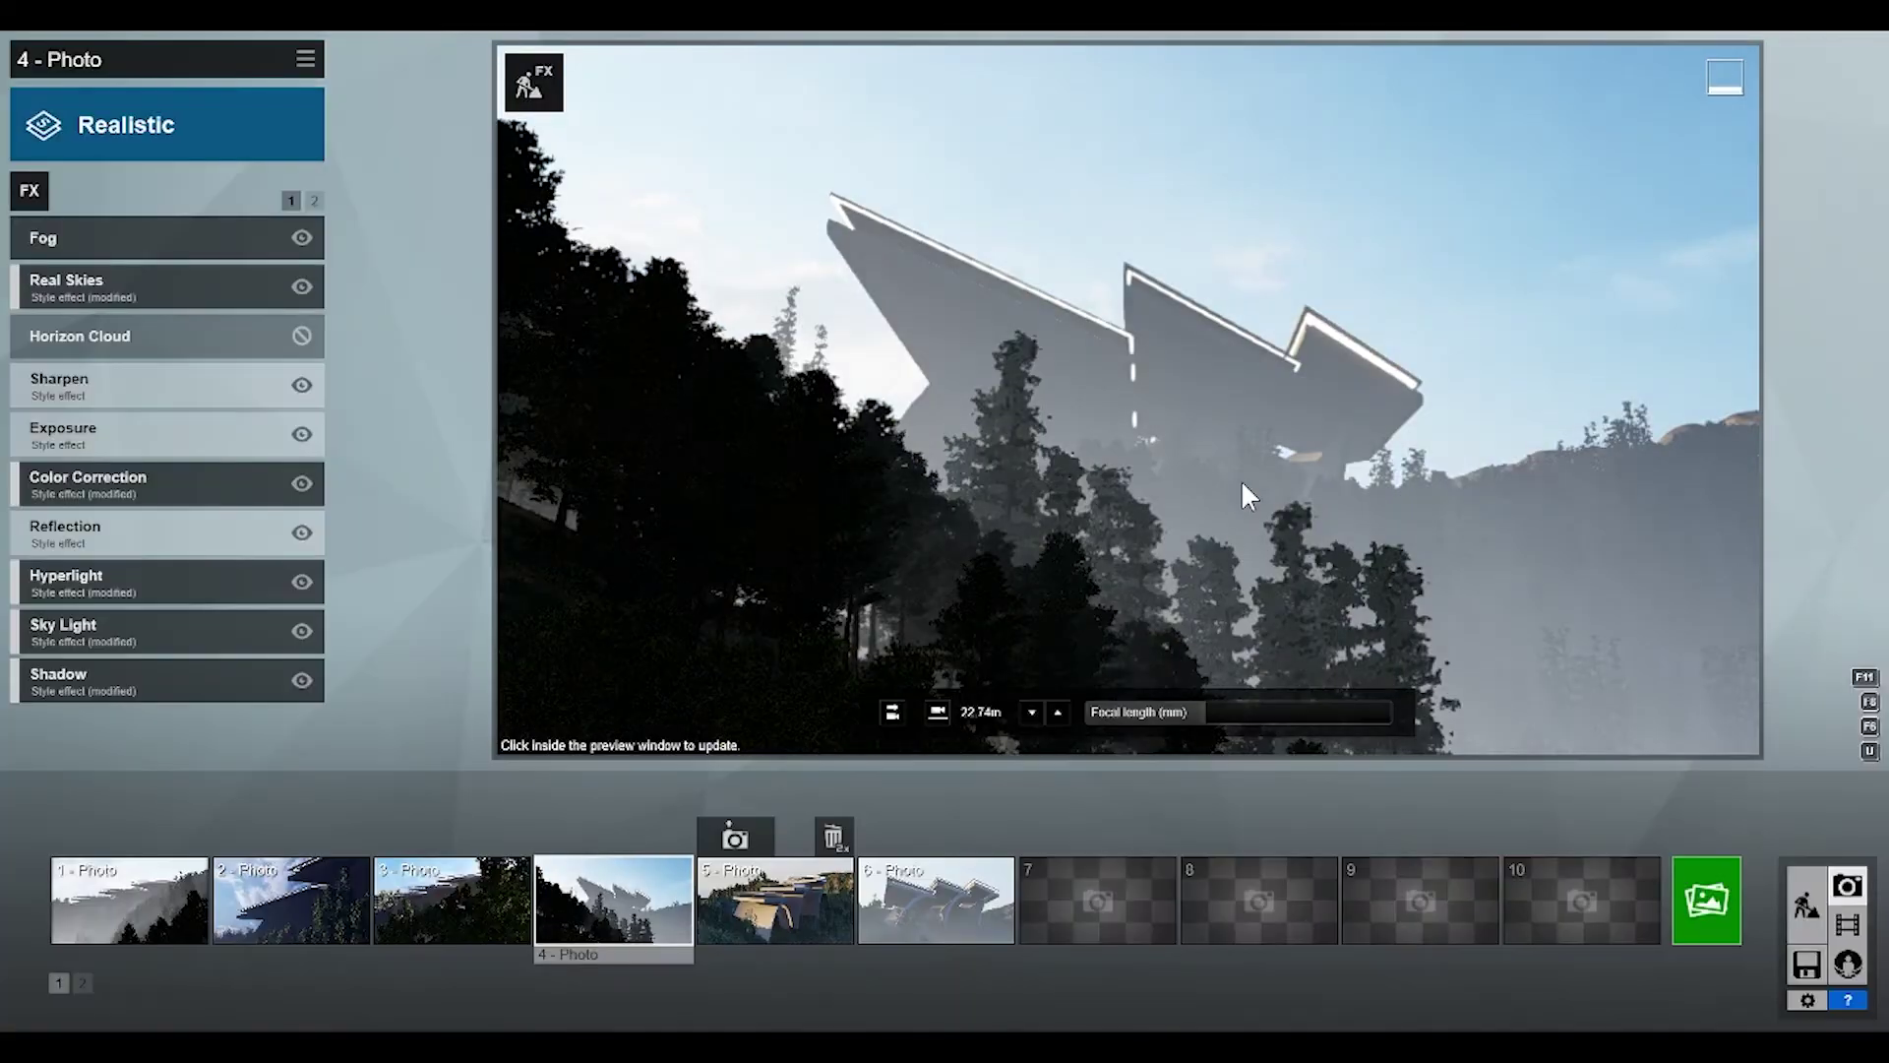
click(1242, 480)
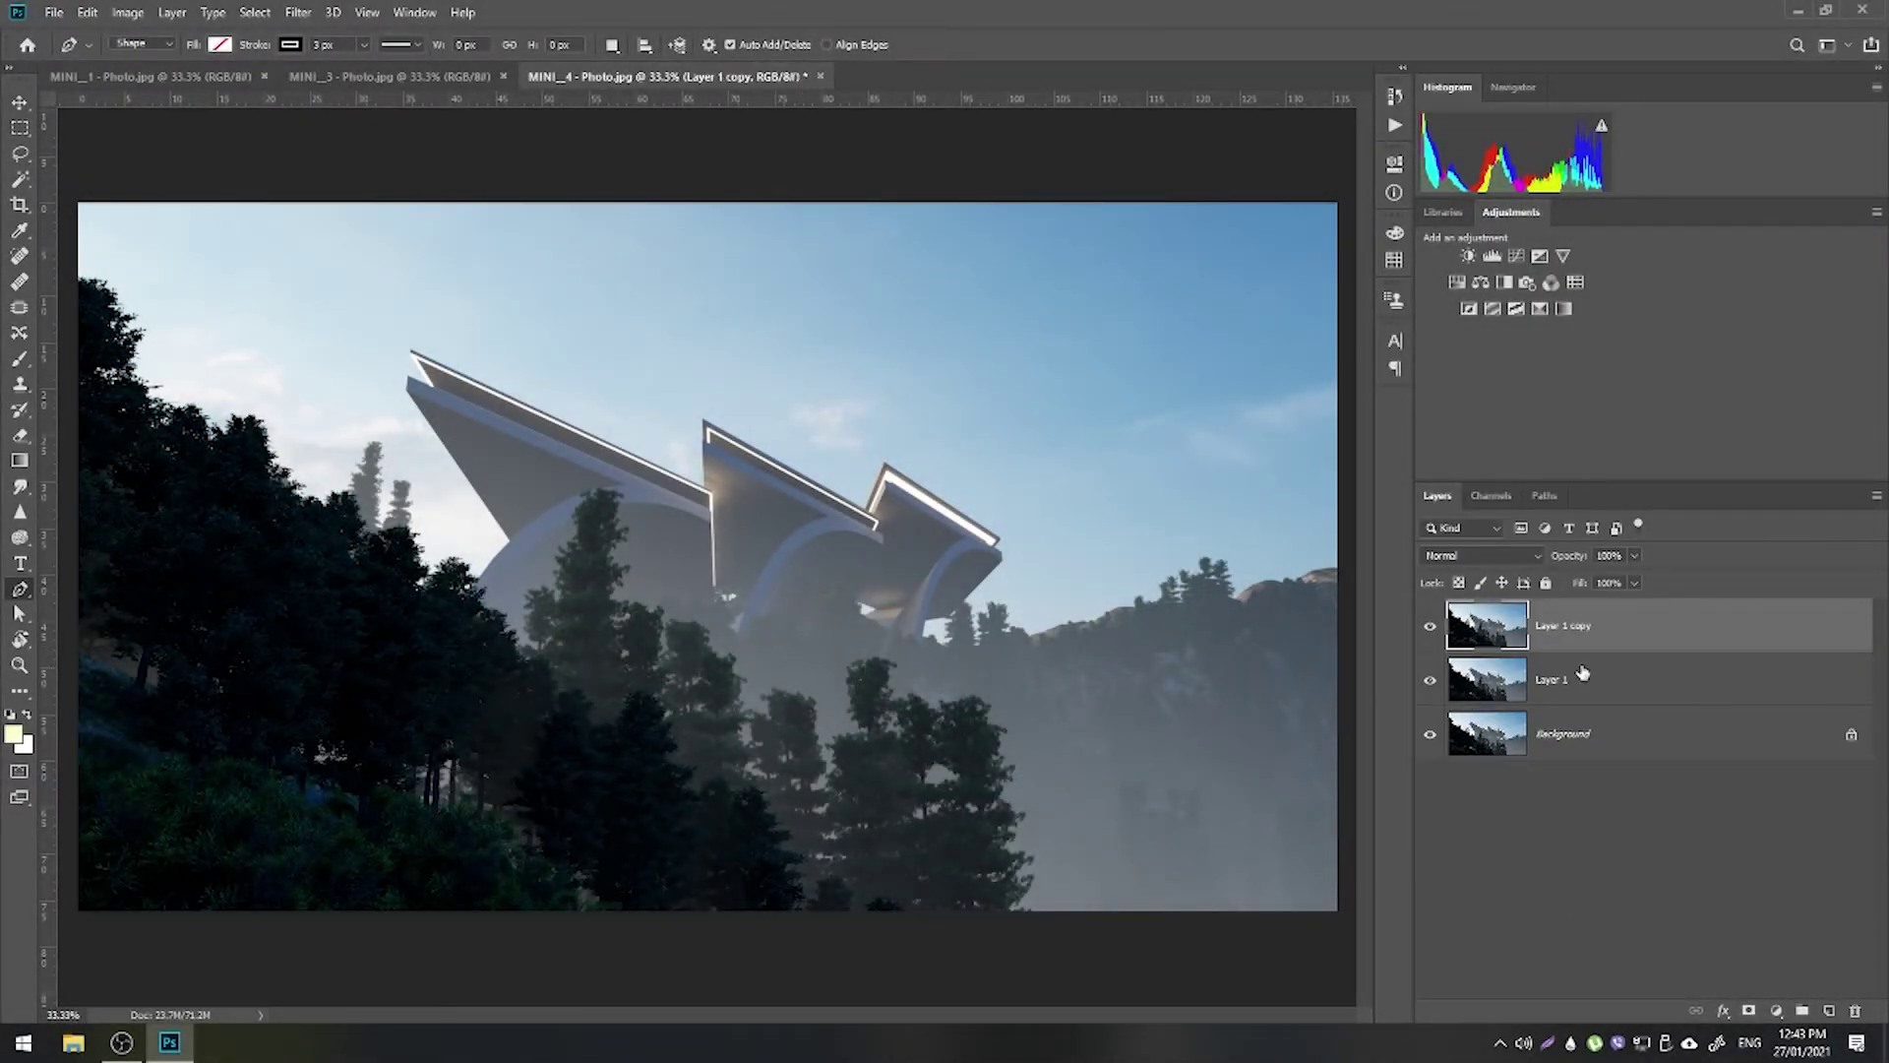
Delete Layer 1 copy and paint a soft pale-yellow glow left of the canopy tip
key(Delete)
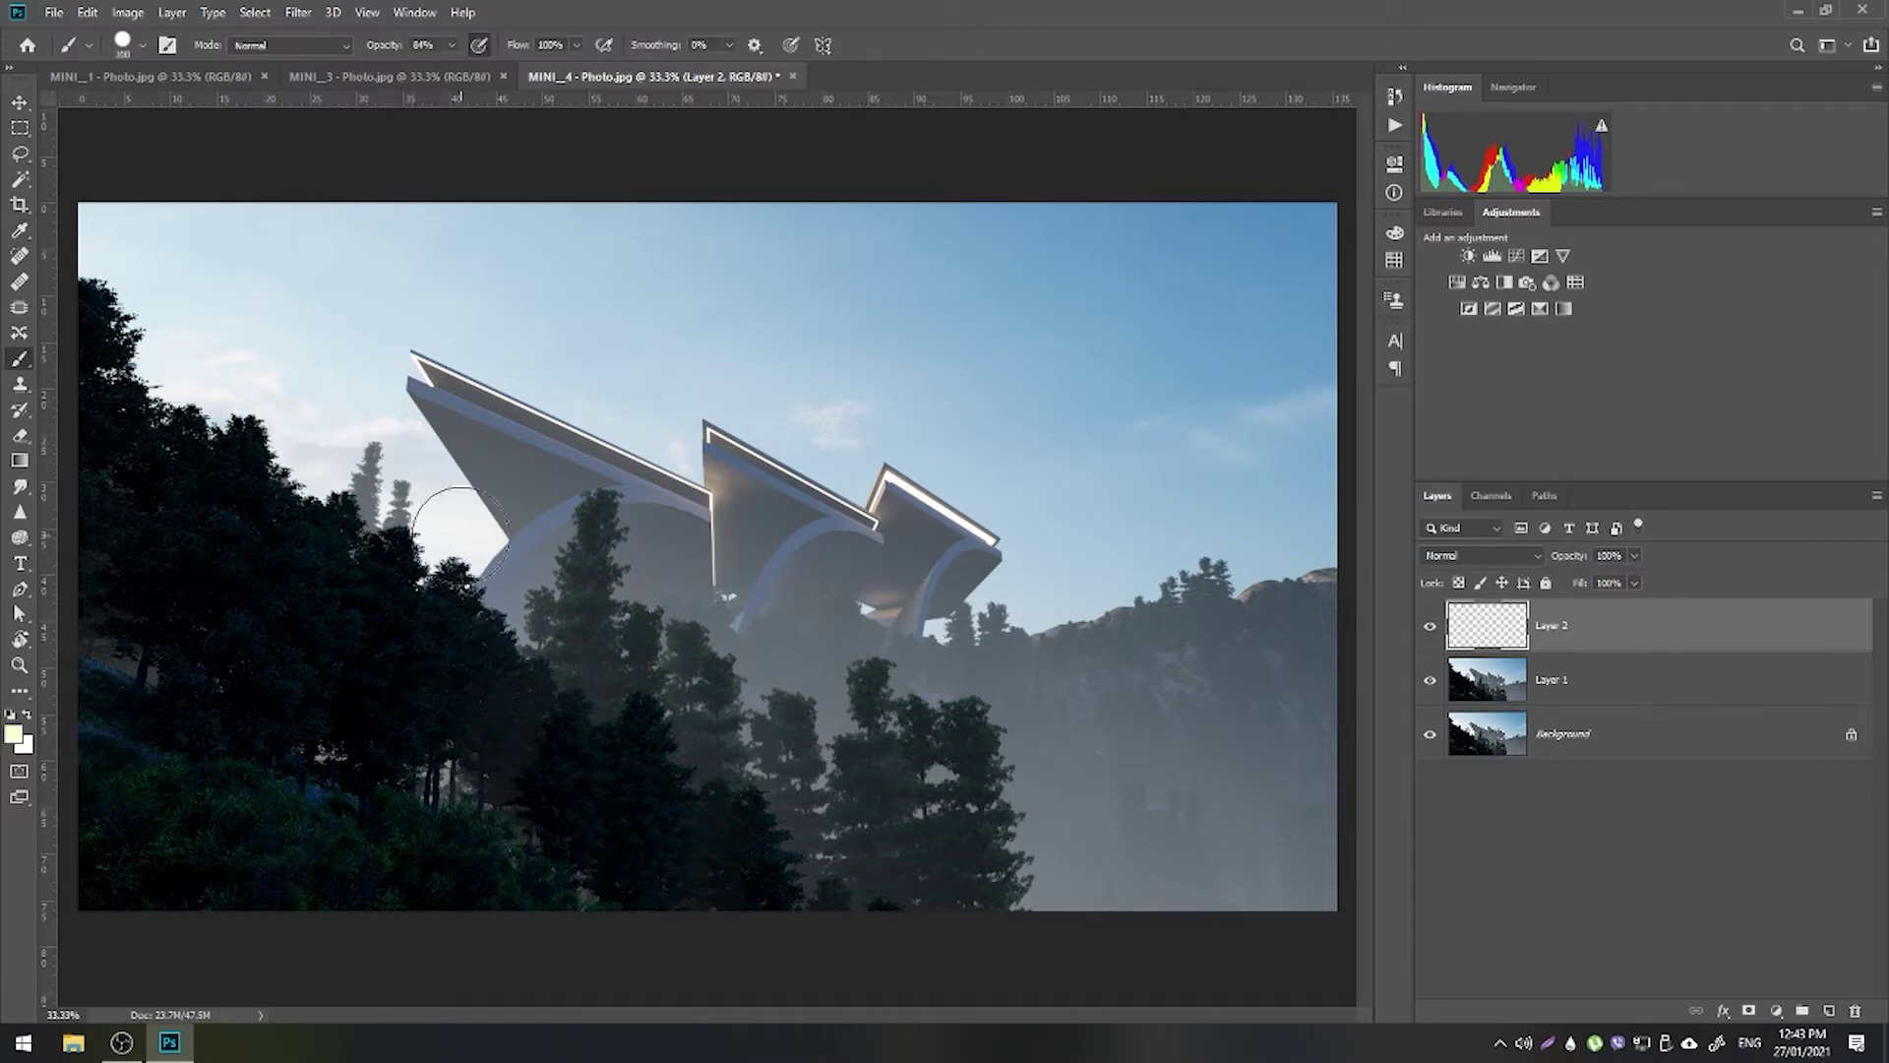
click(426, 503)
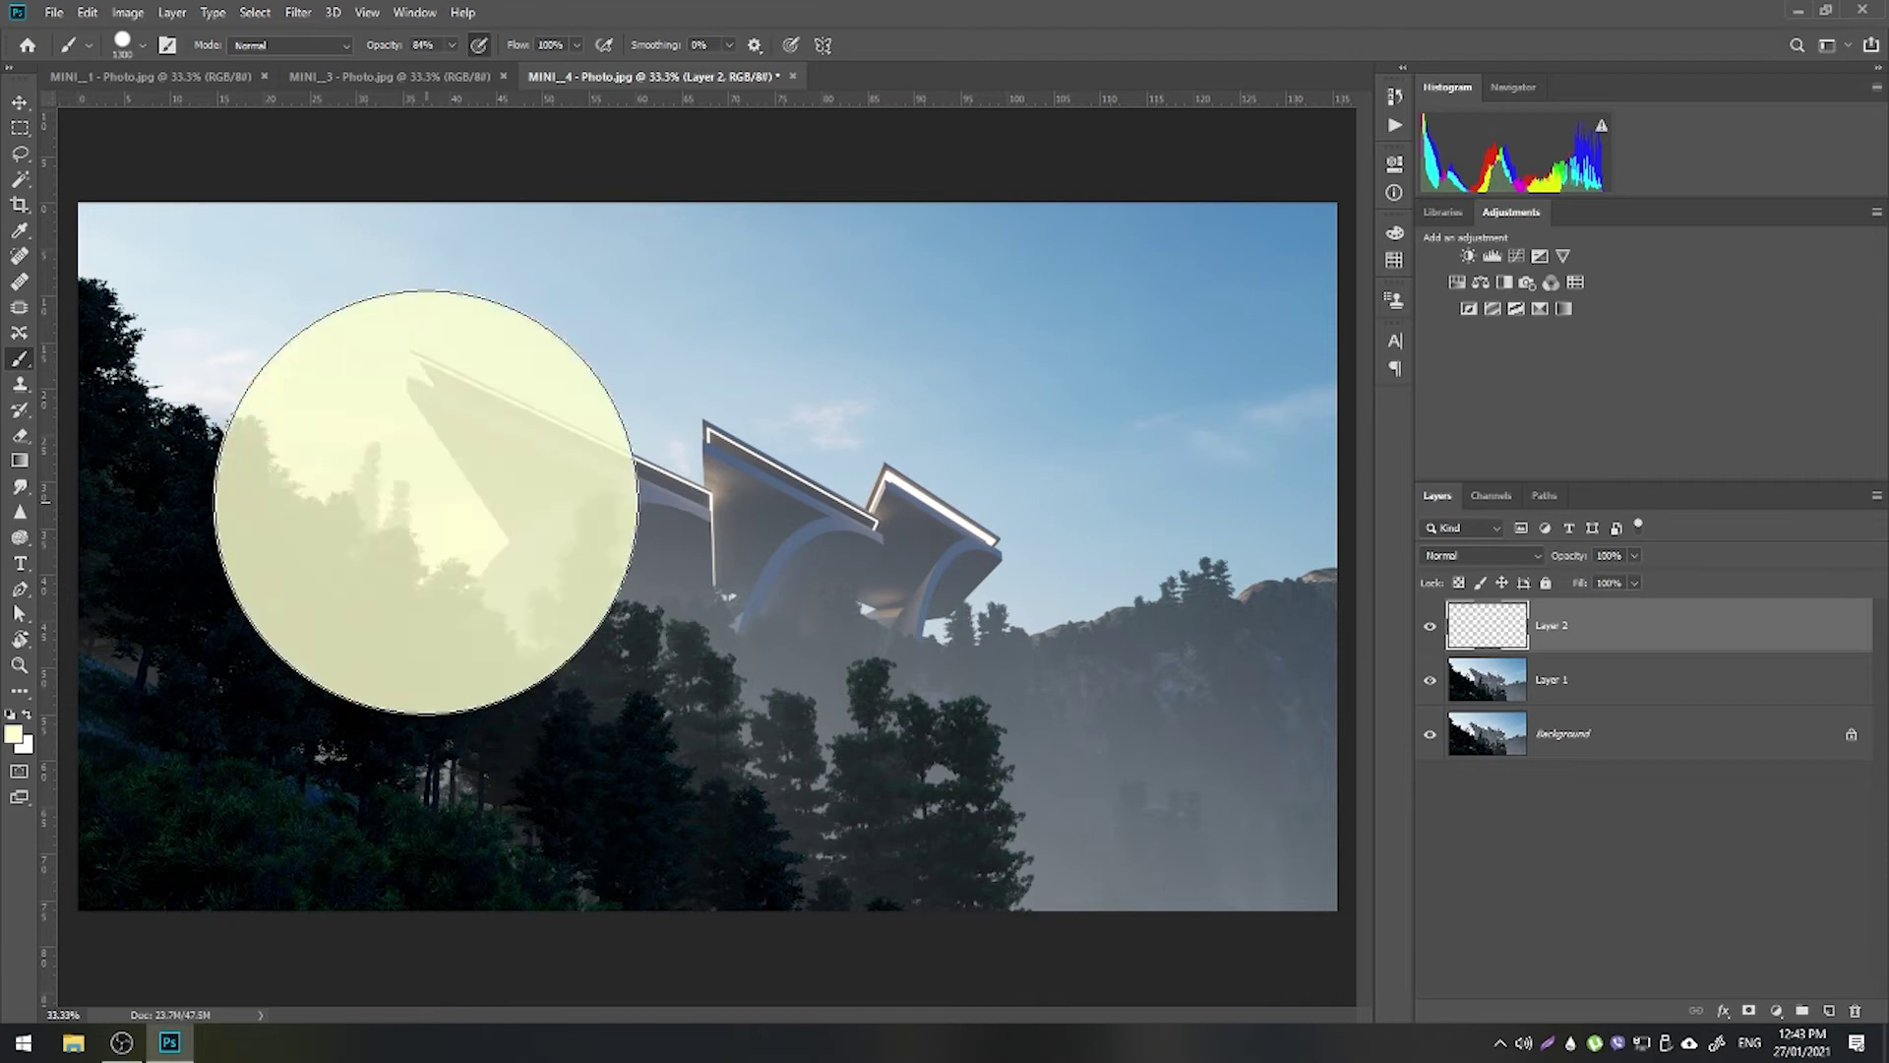
key(ctrl+z)
right_click(426, 503)
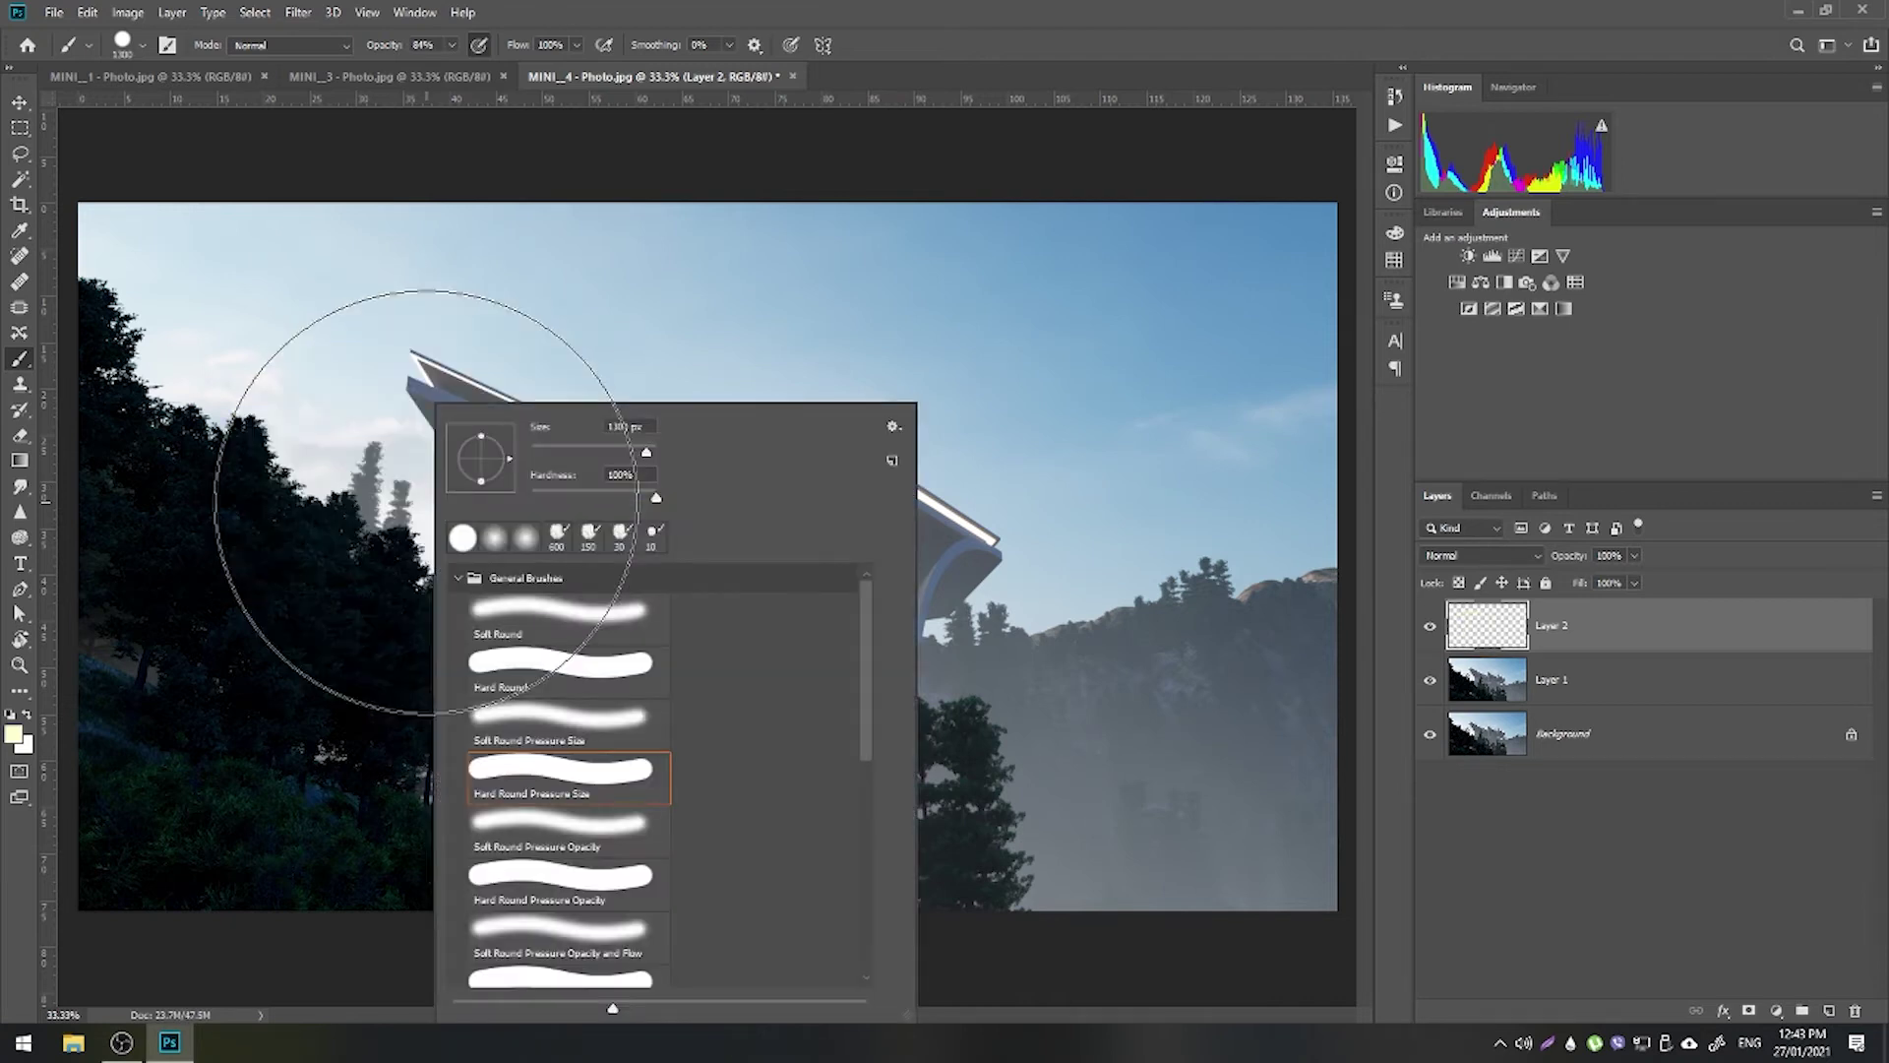
key(Return)
click(402, 467)
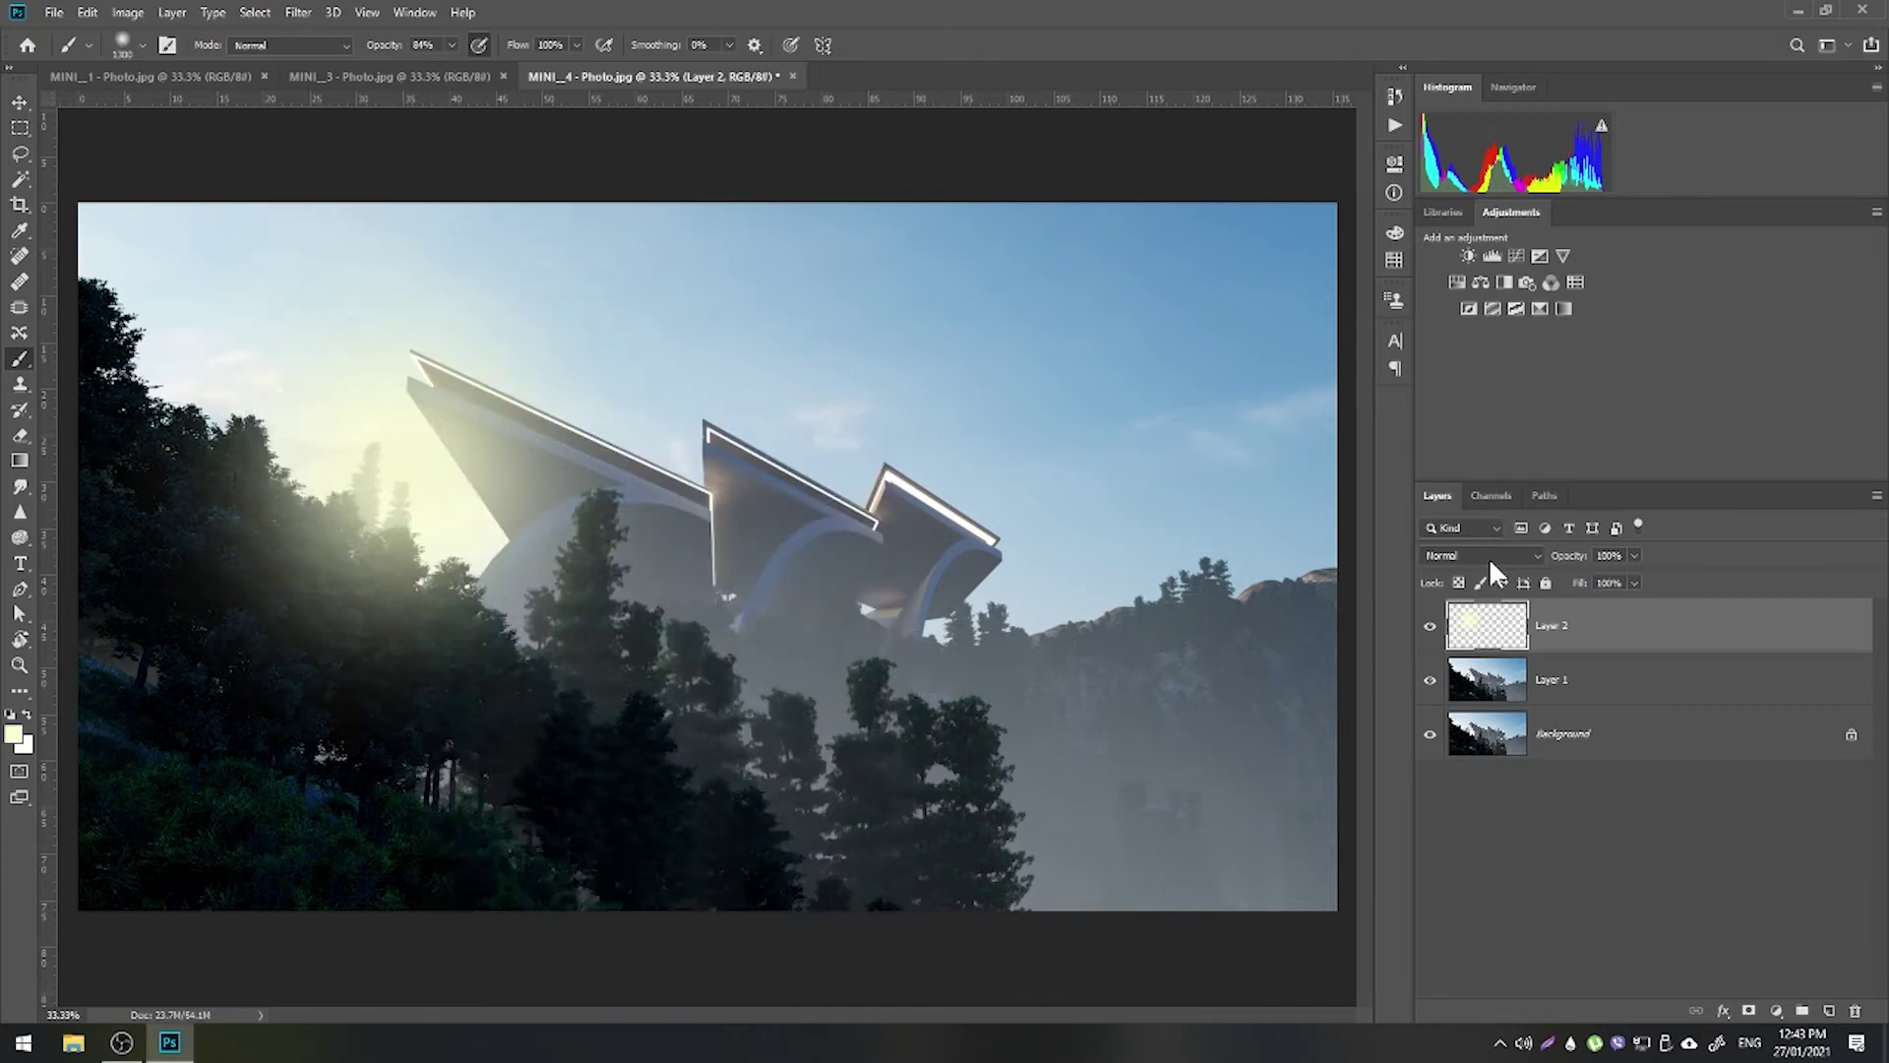
Set the glow layer to Linear Light and begin resizing it
click(1490, 556)
click(1467, 787)
key(ctrl+minus)
key(ctrl+minus)
key(ctrl+t)
Scale the glow up to about 215% across the upper left and commit it
mouse_move(760, 648)
mouse_down()
mouse_move(938, 807)
mouse_move(757, 629)
mouse_move(721, 655)
mouse_up()
drag(740, 537, 865, 531)
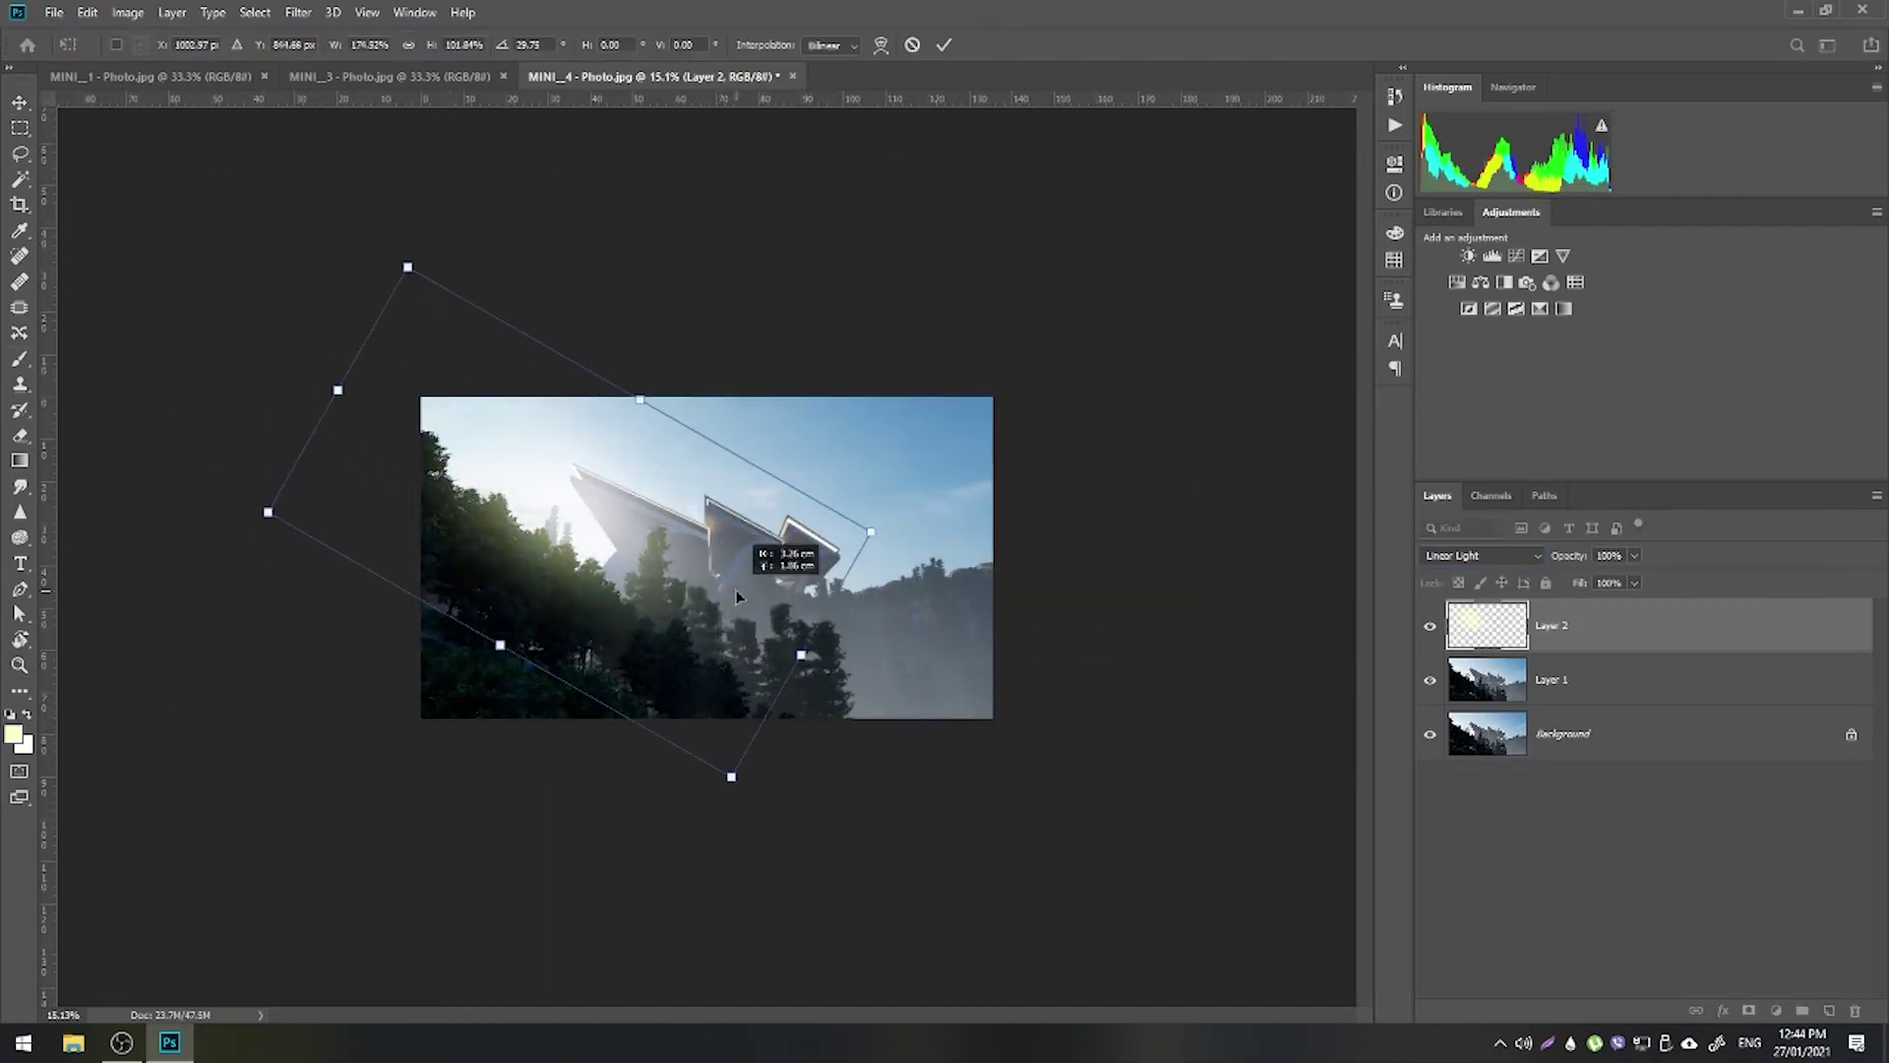
key(Return)
key(z)
drag(707, 557, 777, 557)
Duplicate Layer 1 and add Levels with black 8, white 234 and lowered output white
click(1574, 679)
key(ctrl+j)
click(1492, 256)
drag(1047, 363, 1153, 364)
drag(1297, 364, 1276, 364)
drag(1297, 430, 1253, 425)
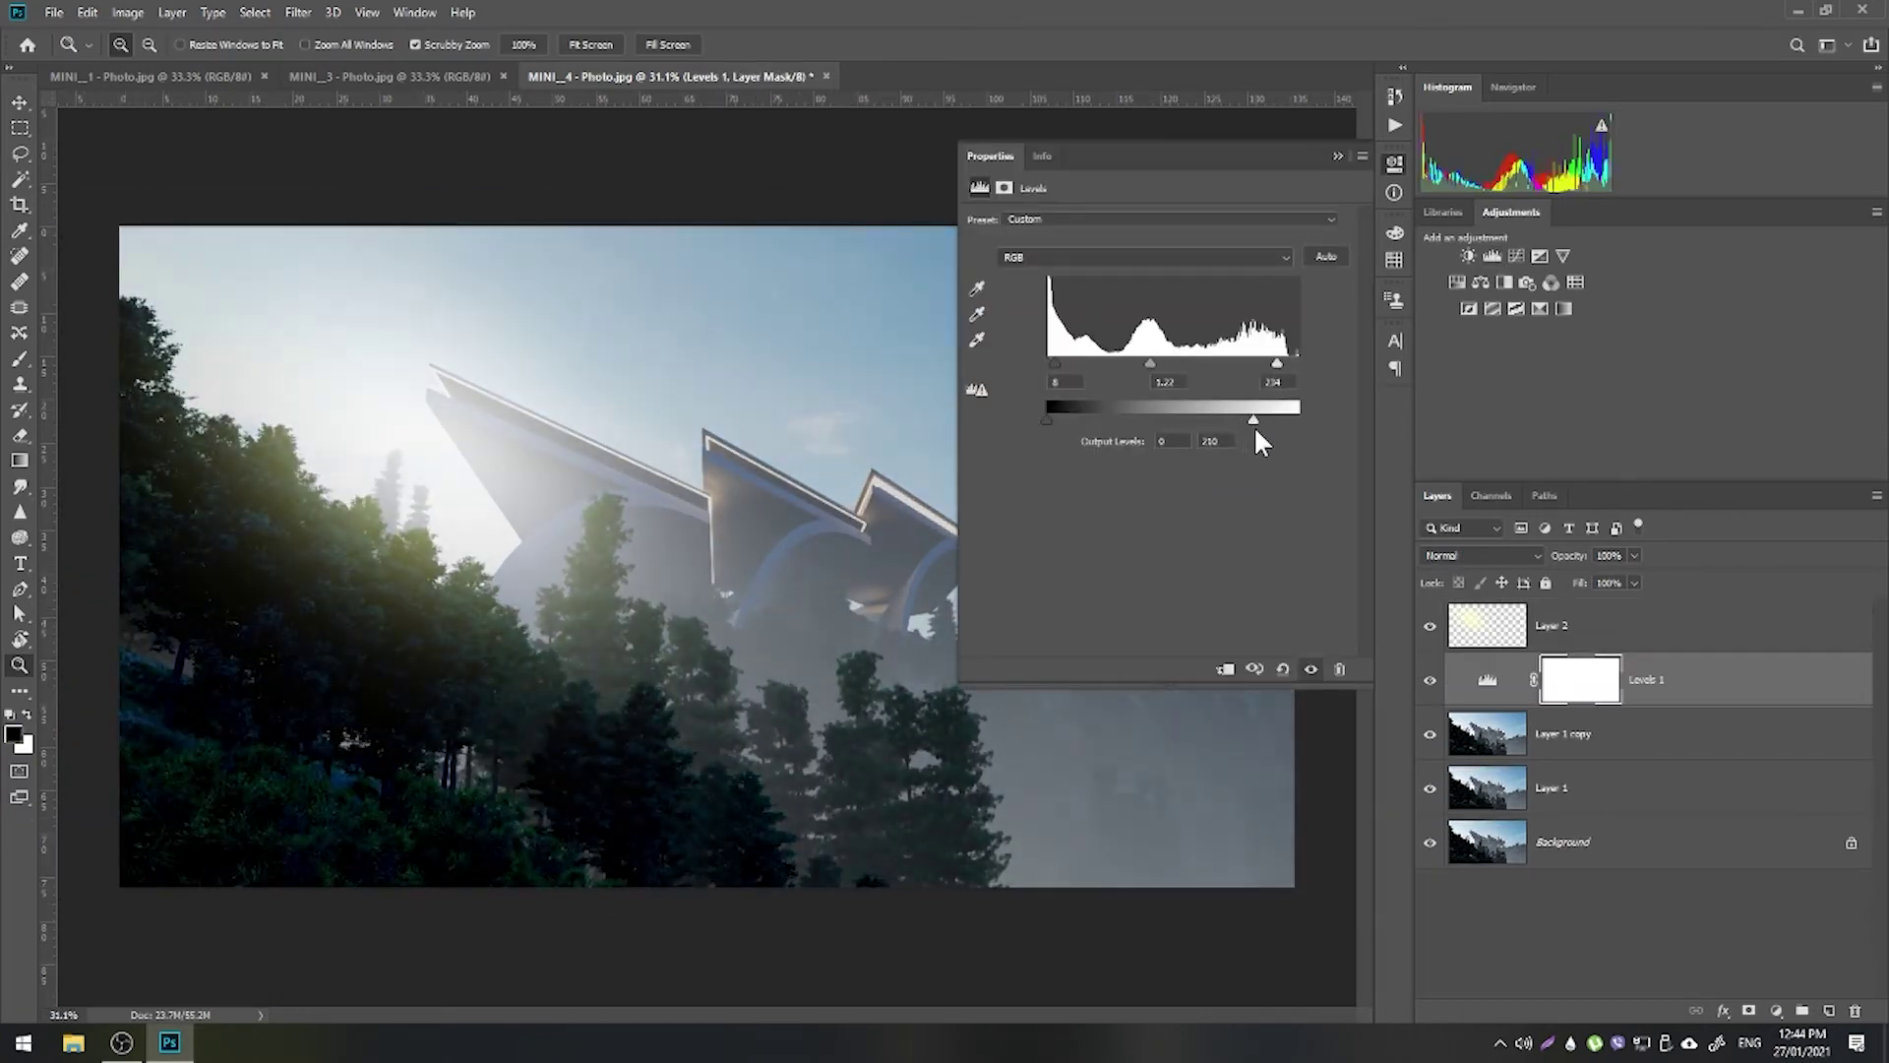
Apply a High Pass filter to a Layer 1 copy, blend it as Overlay, and mask it
key(alt+bracketleft)
click(299, 11)
mouse_move(315, 404)
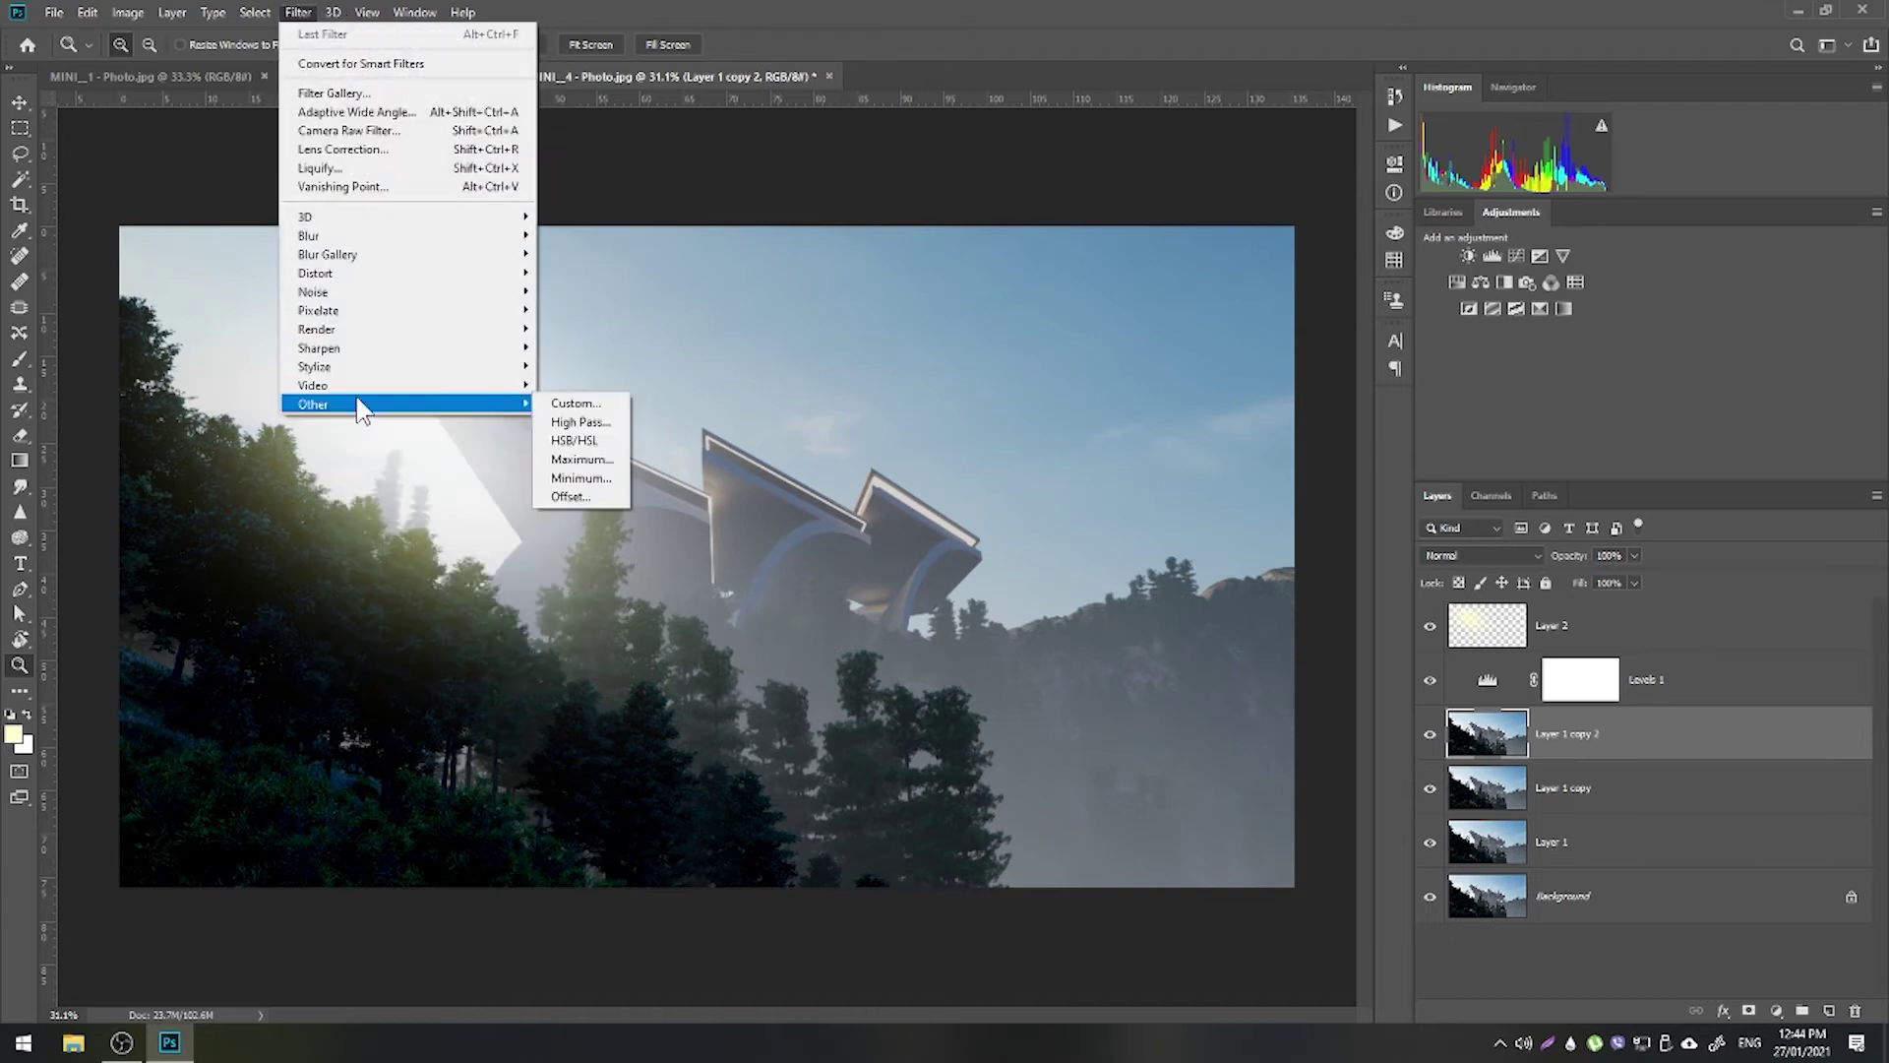
click(581, 413)
click(1049, 248)
click(1476, 555)
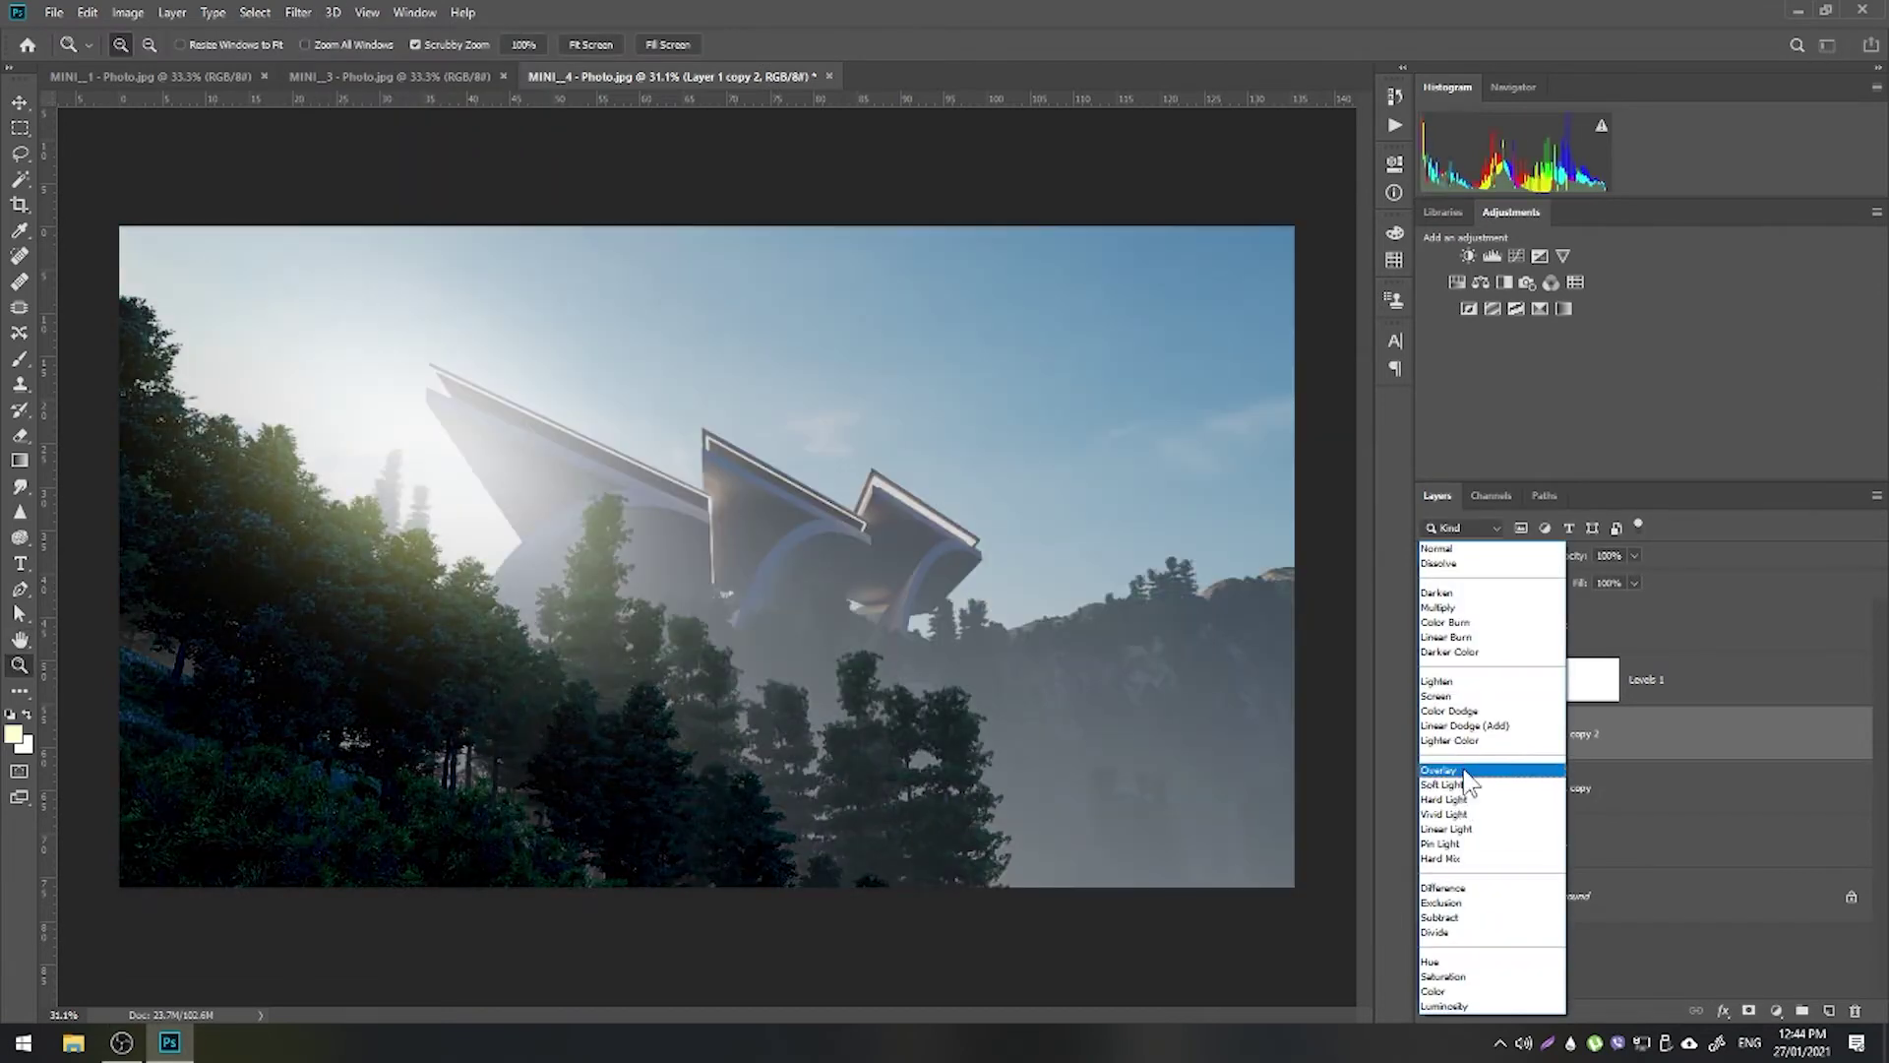
click(1466, 772)
click(1749, 1010)
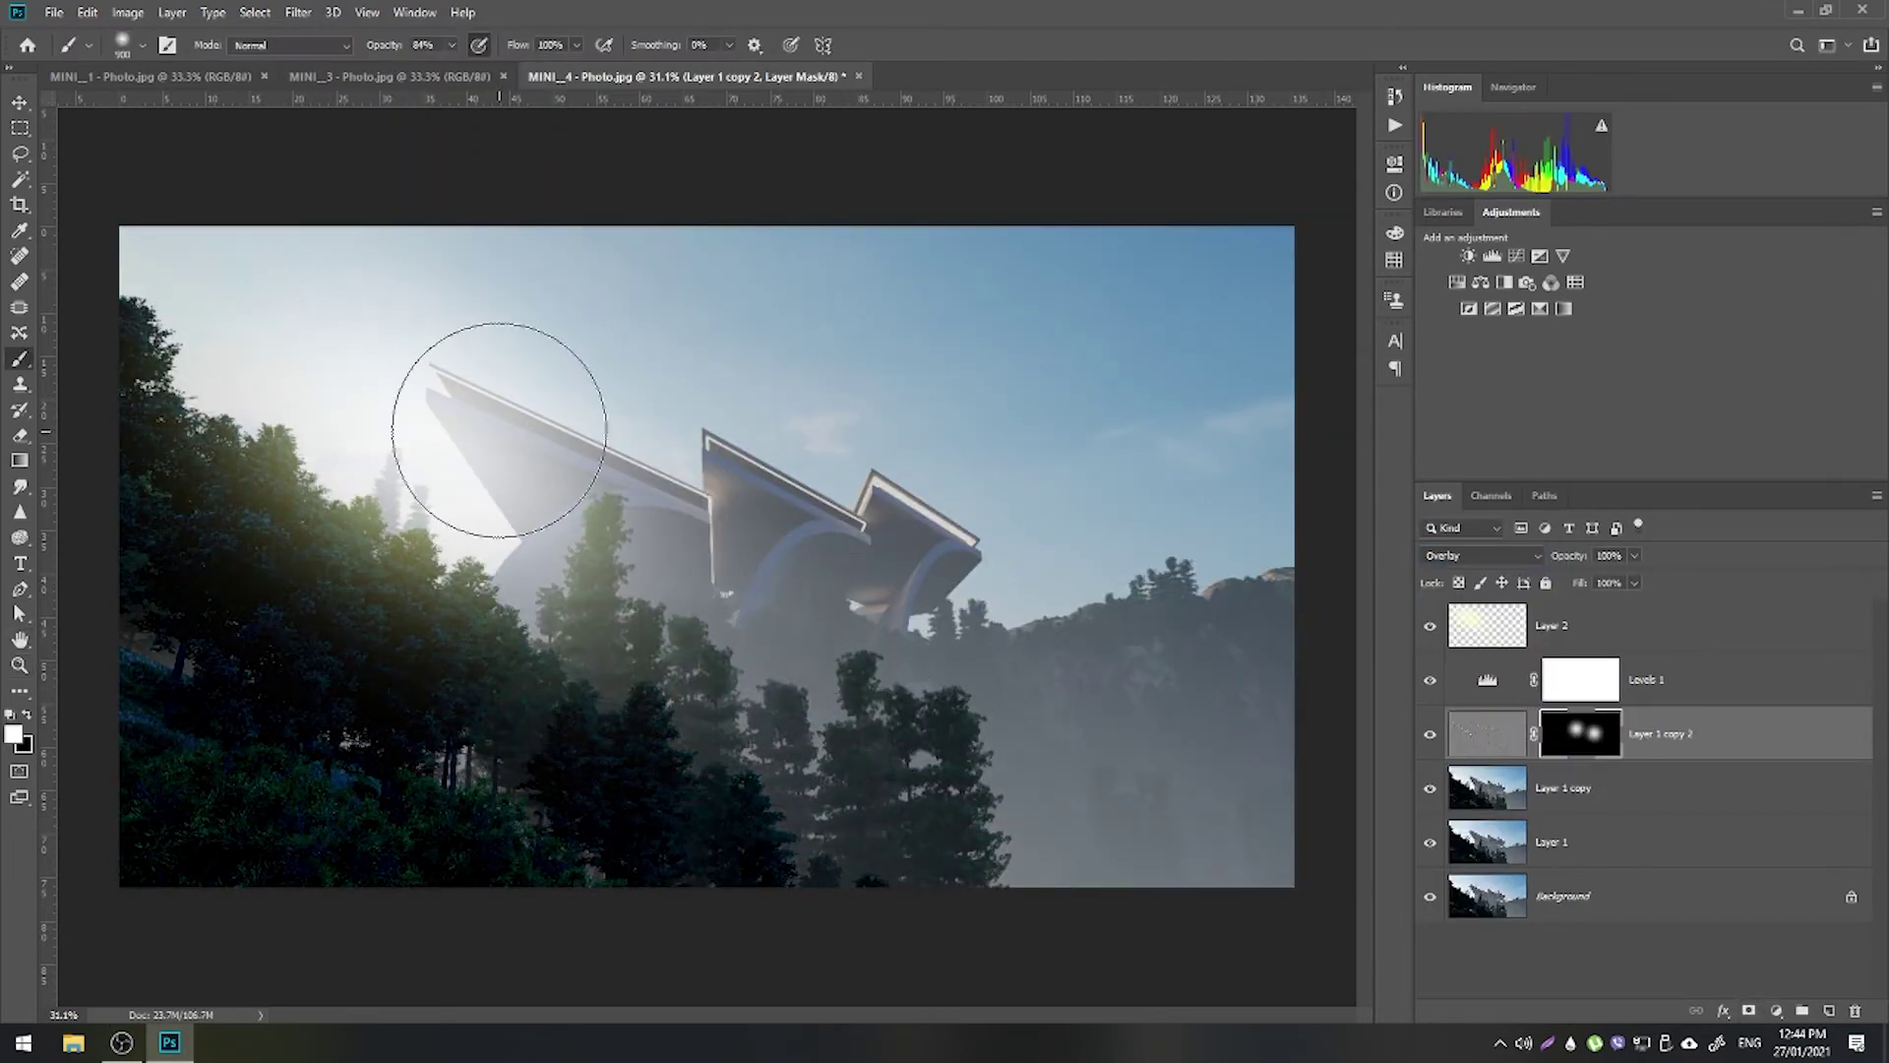
Paint sharpening back around the canopy tips and add Color Balance shifting highlights toward blue
key(z)
drag(920, 576, 854, 512)
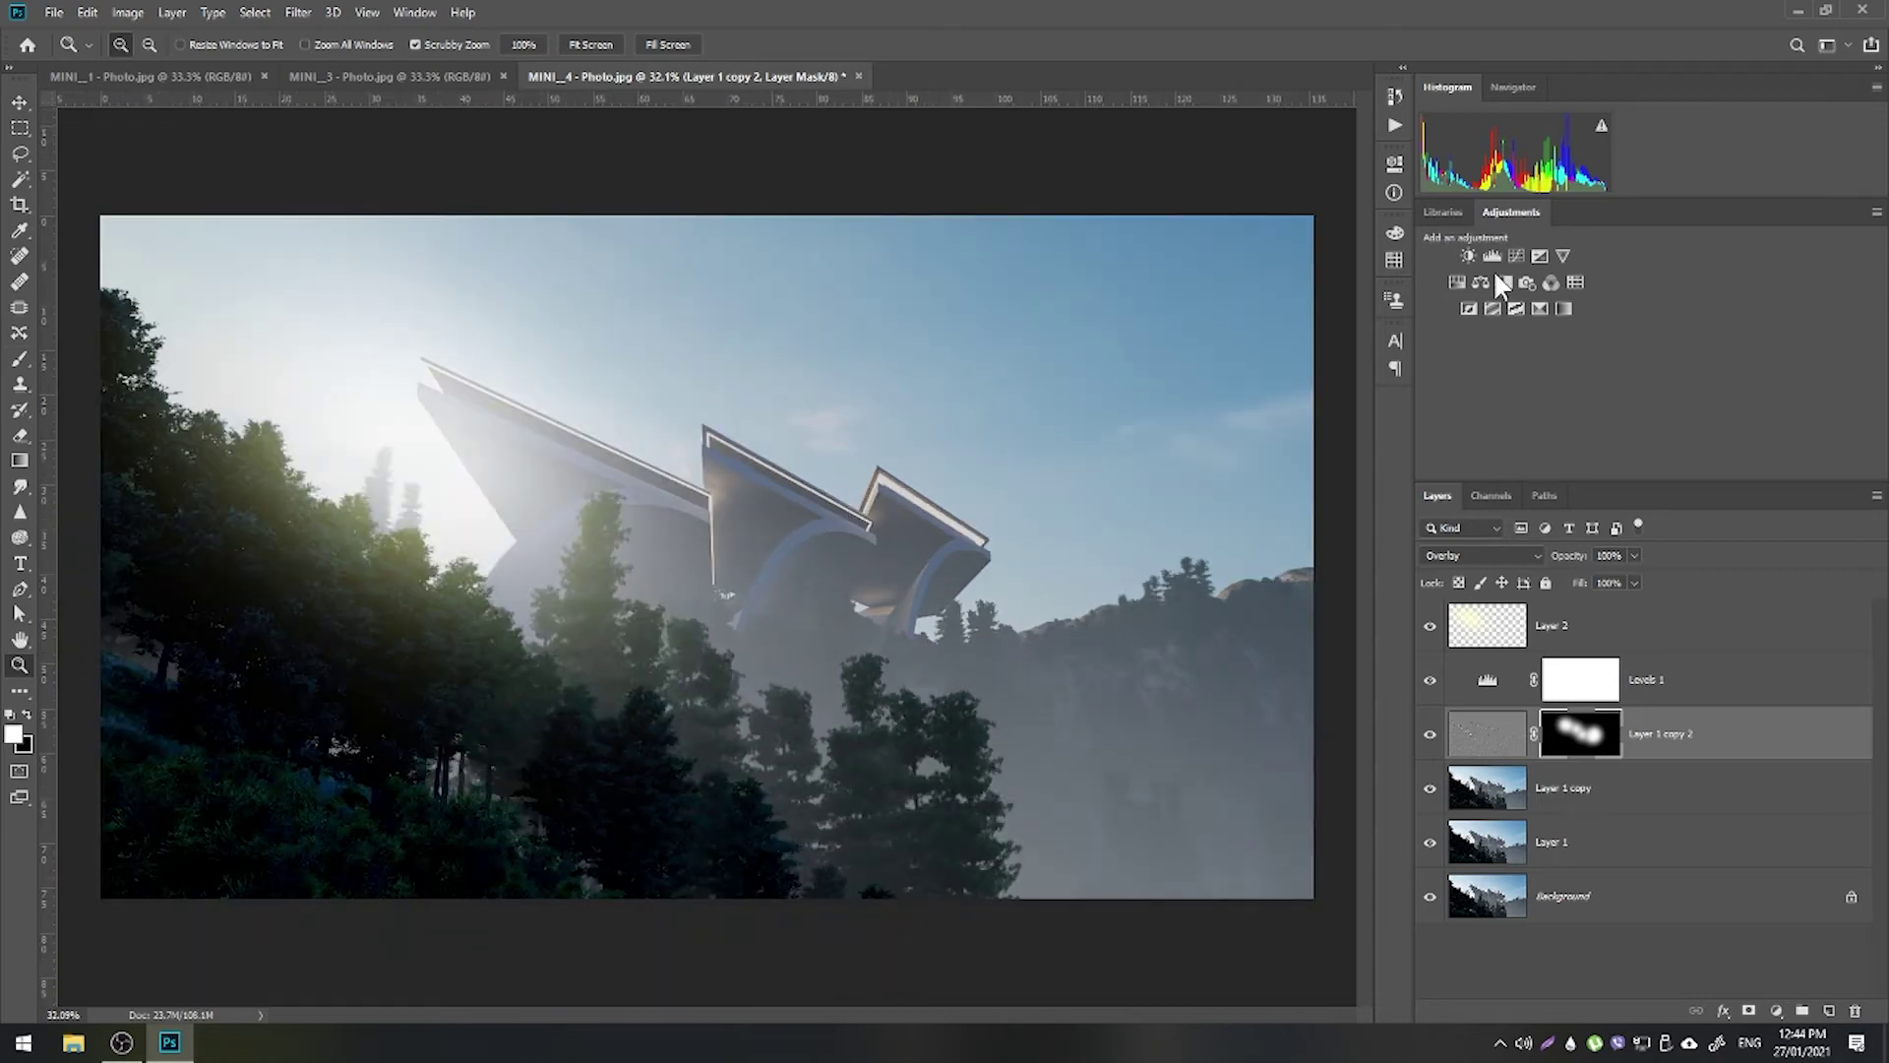
click(1481, 282)
mouse_move(1132, 328)
mouse_down()
mouse_move(1149, 327)
mouse_move(1118, 264)
mouse_up()
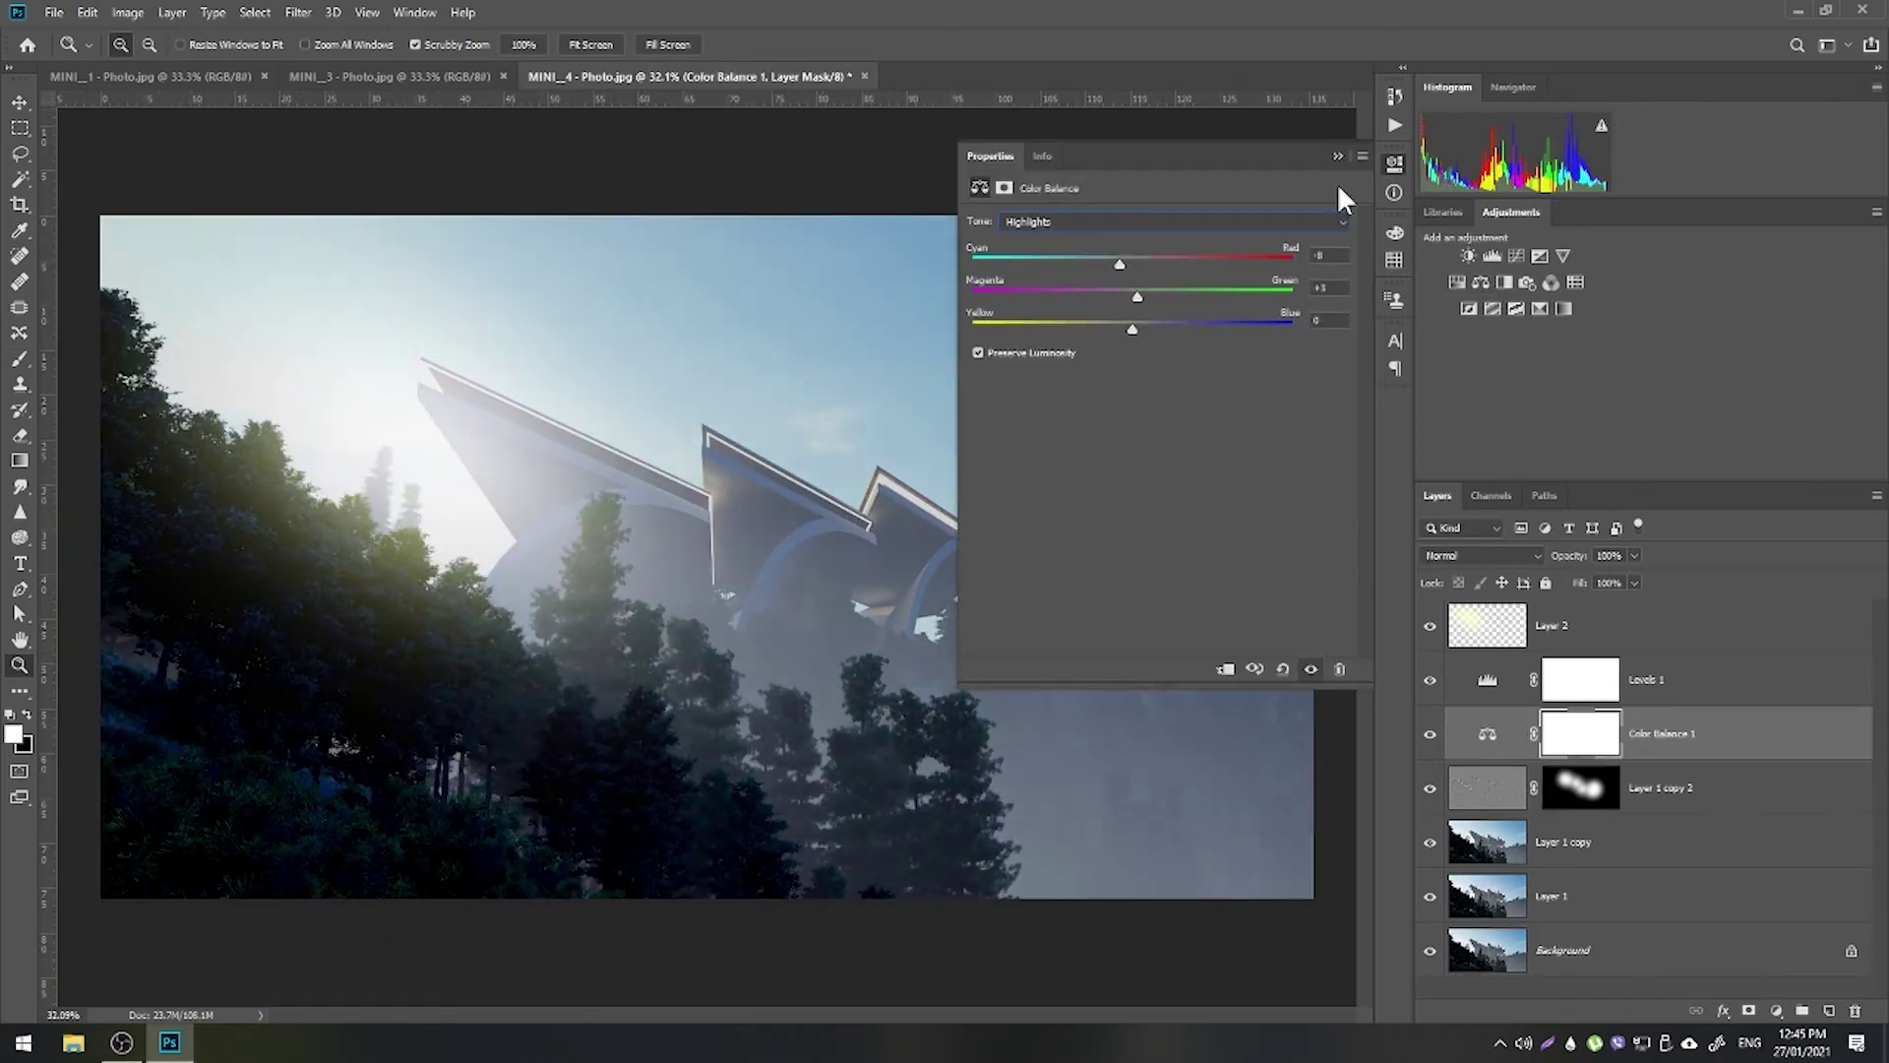
Add a Gradient Map with a black-to-orange gradient
click(1337, 155)
click(1554, 626)
click(1564, 308)
click(1146, 226)
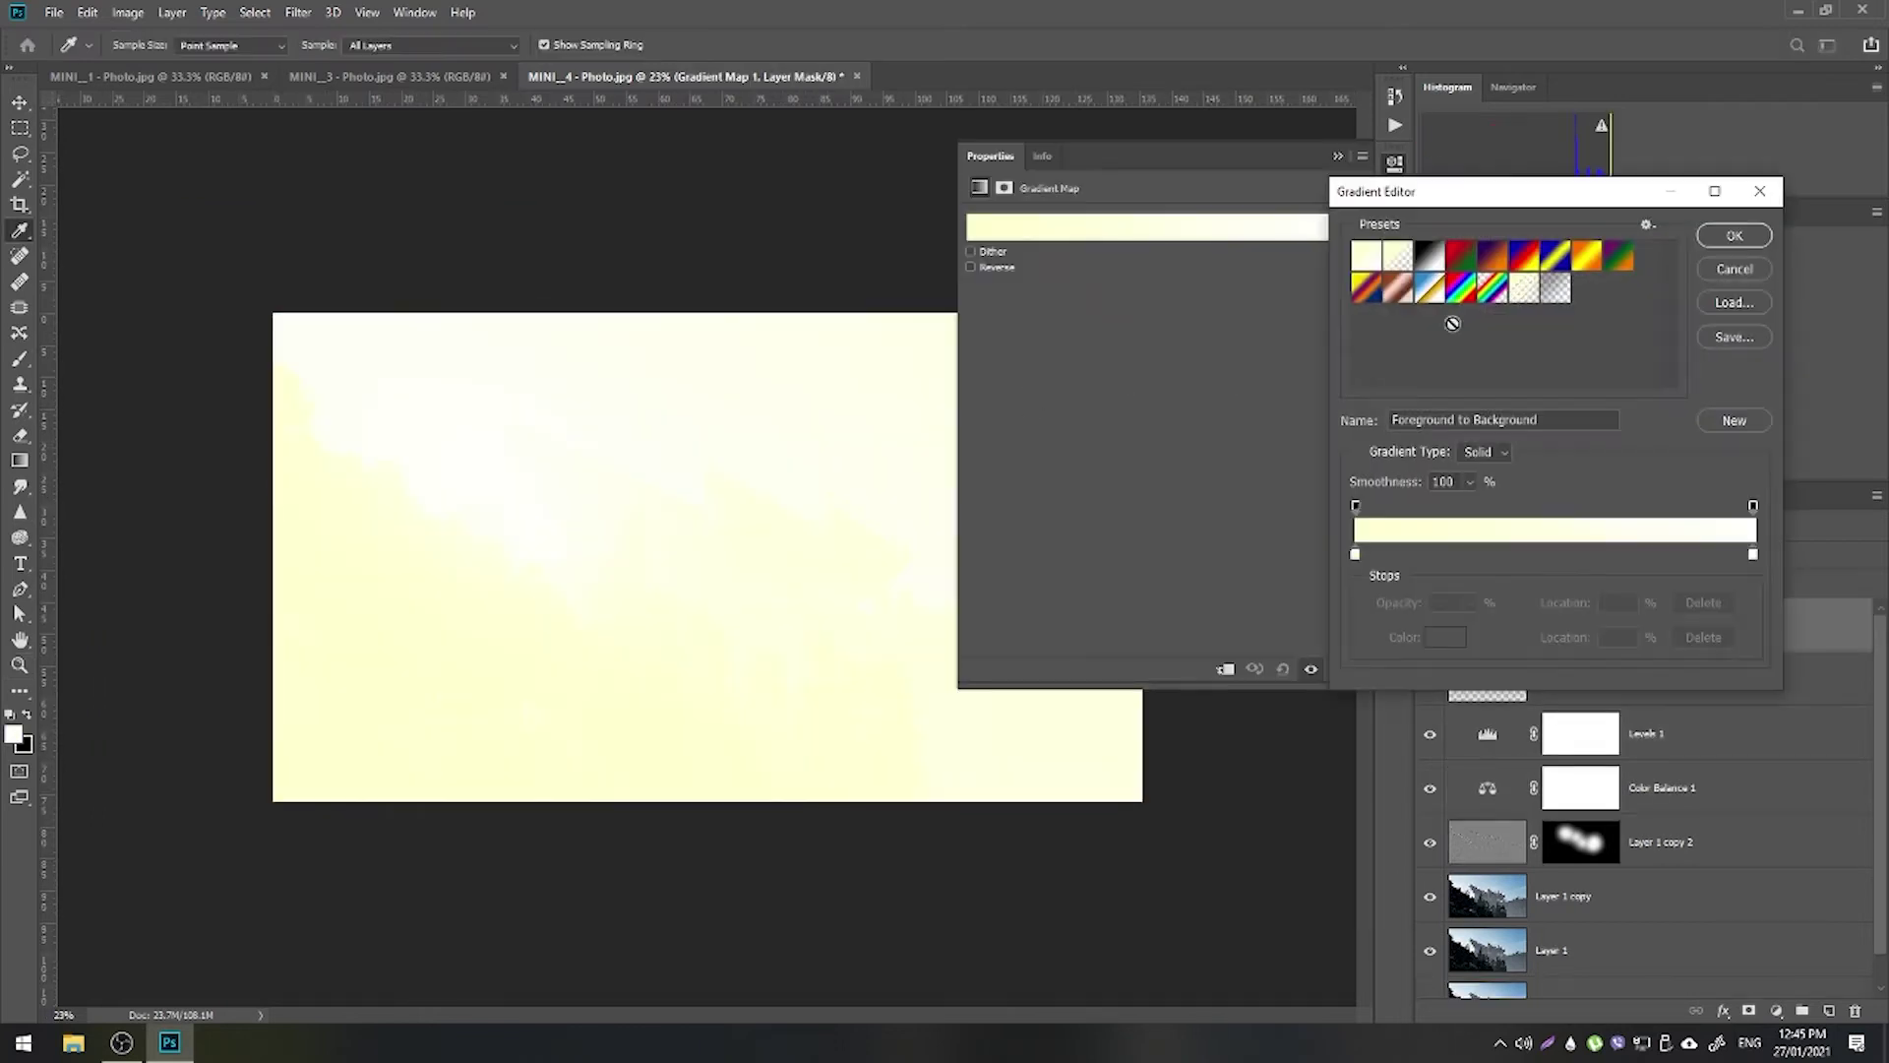
click(1430, 256)
click(1735, 235)
click(1147, 226)
double_click(1753, 554)
click(1466, 747)
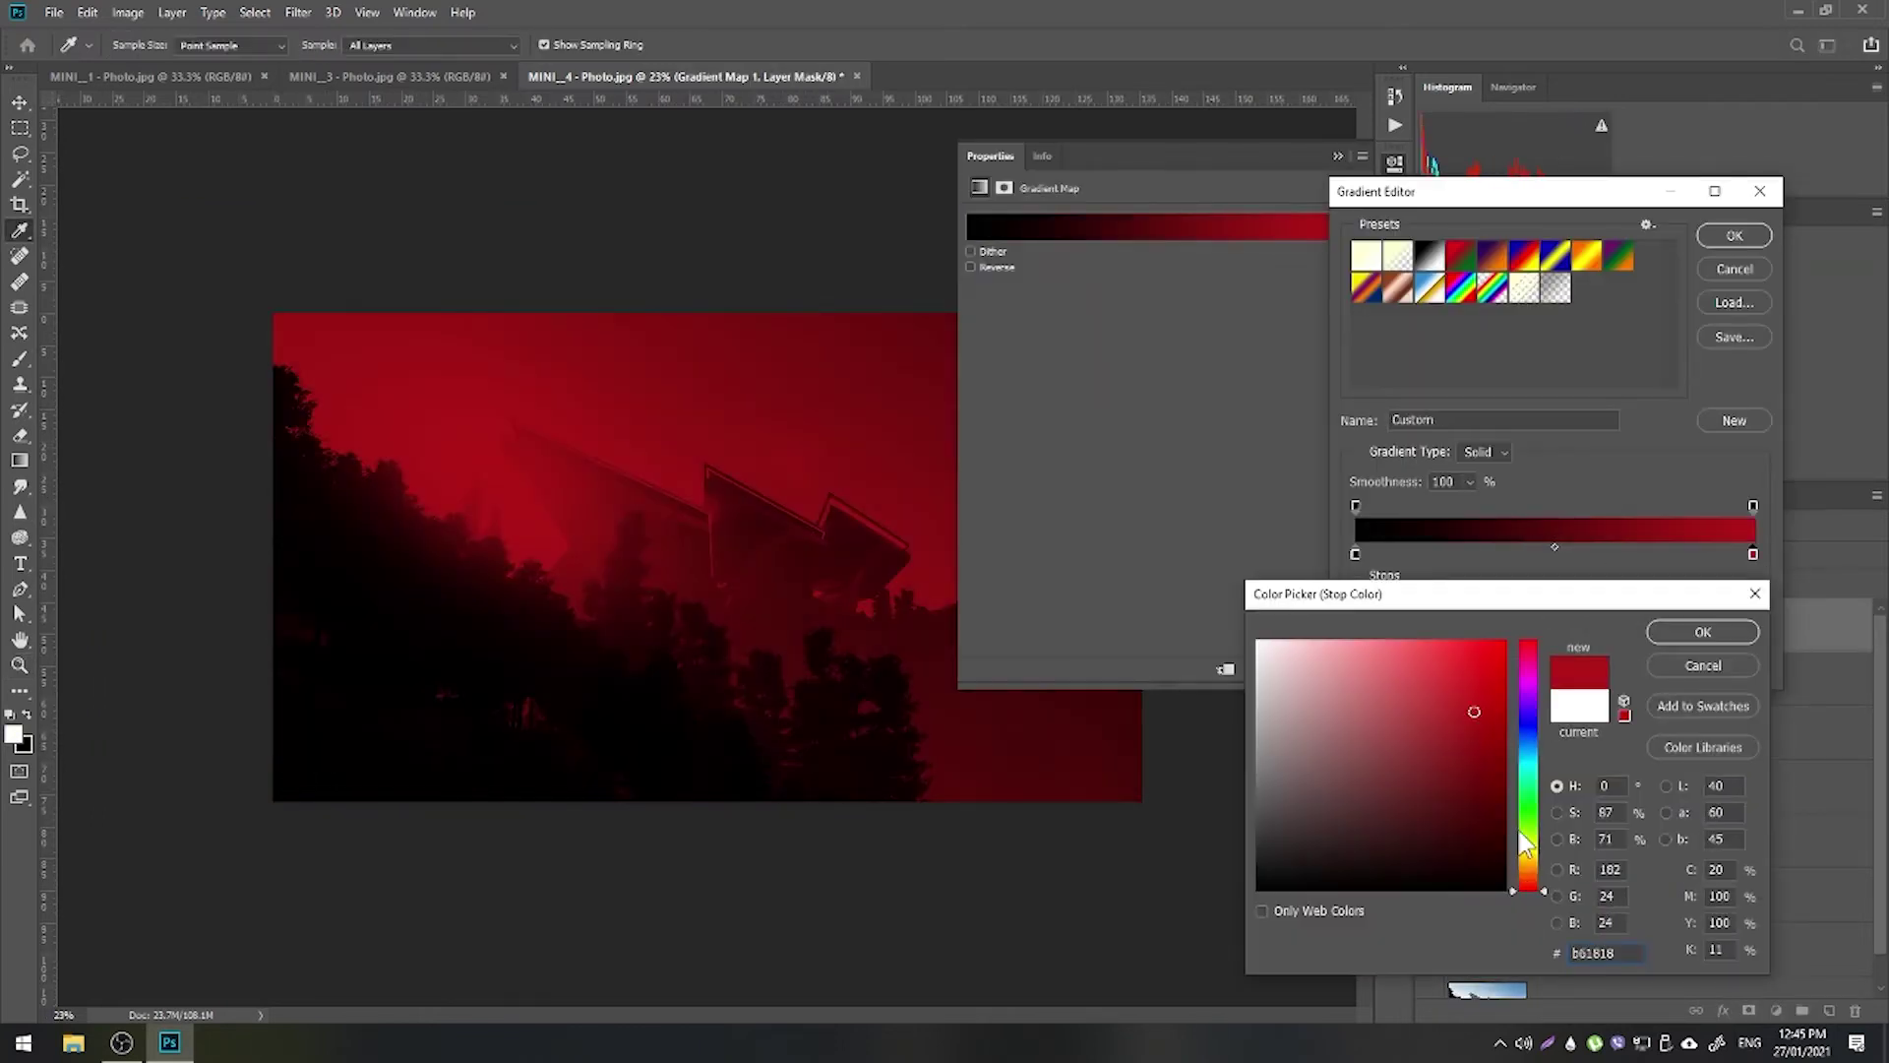
drag(1524, 844, 1524, 866)
click(1703, 632)
click(1735, 236)
Blend the Gradient Map as Soft Light at 77% and start a panoramic crop trimming the sky
key(z)
click(1466, 555)
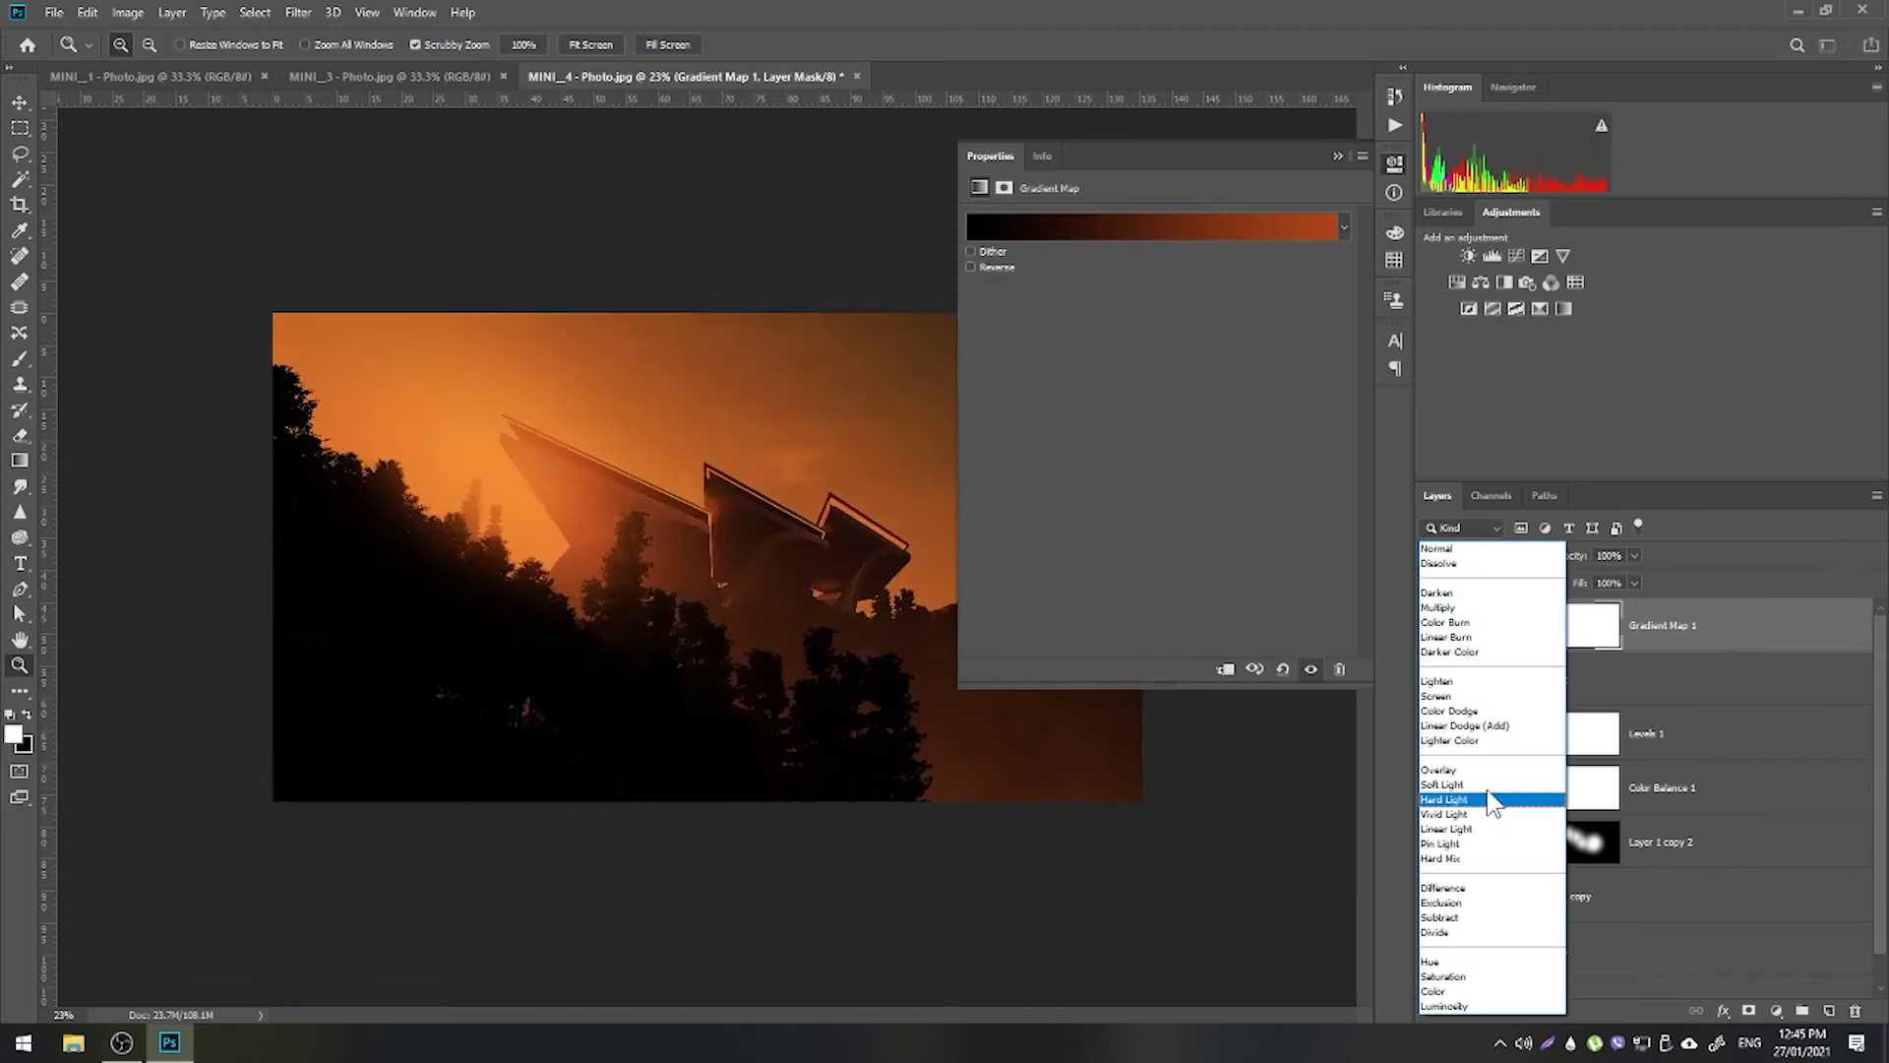
click(1442, 785)
key(7)
key(7)
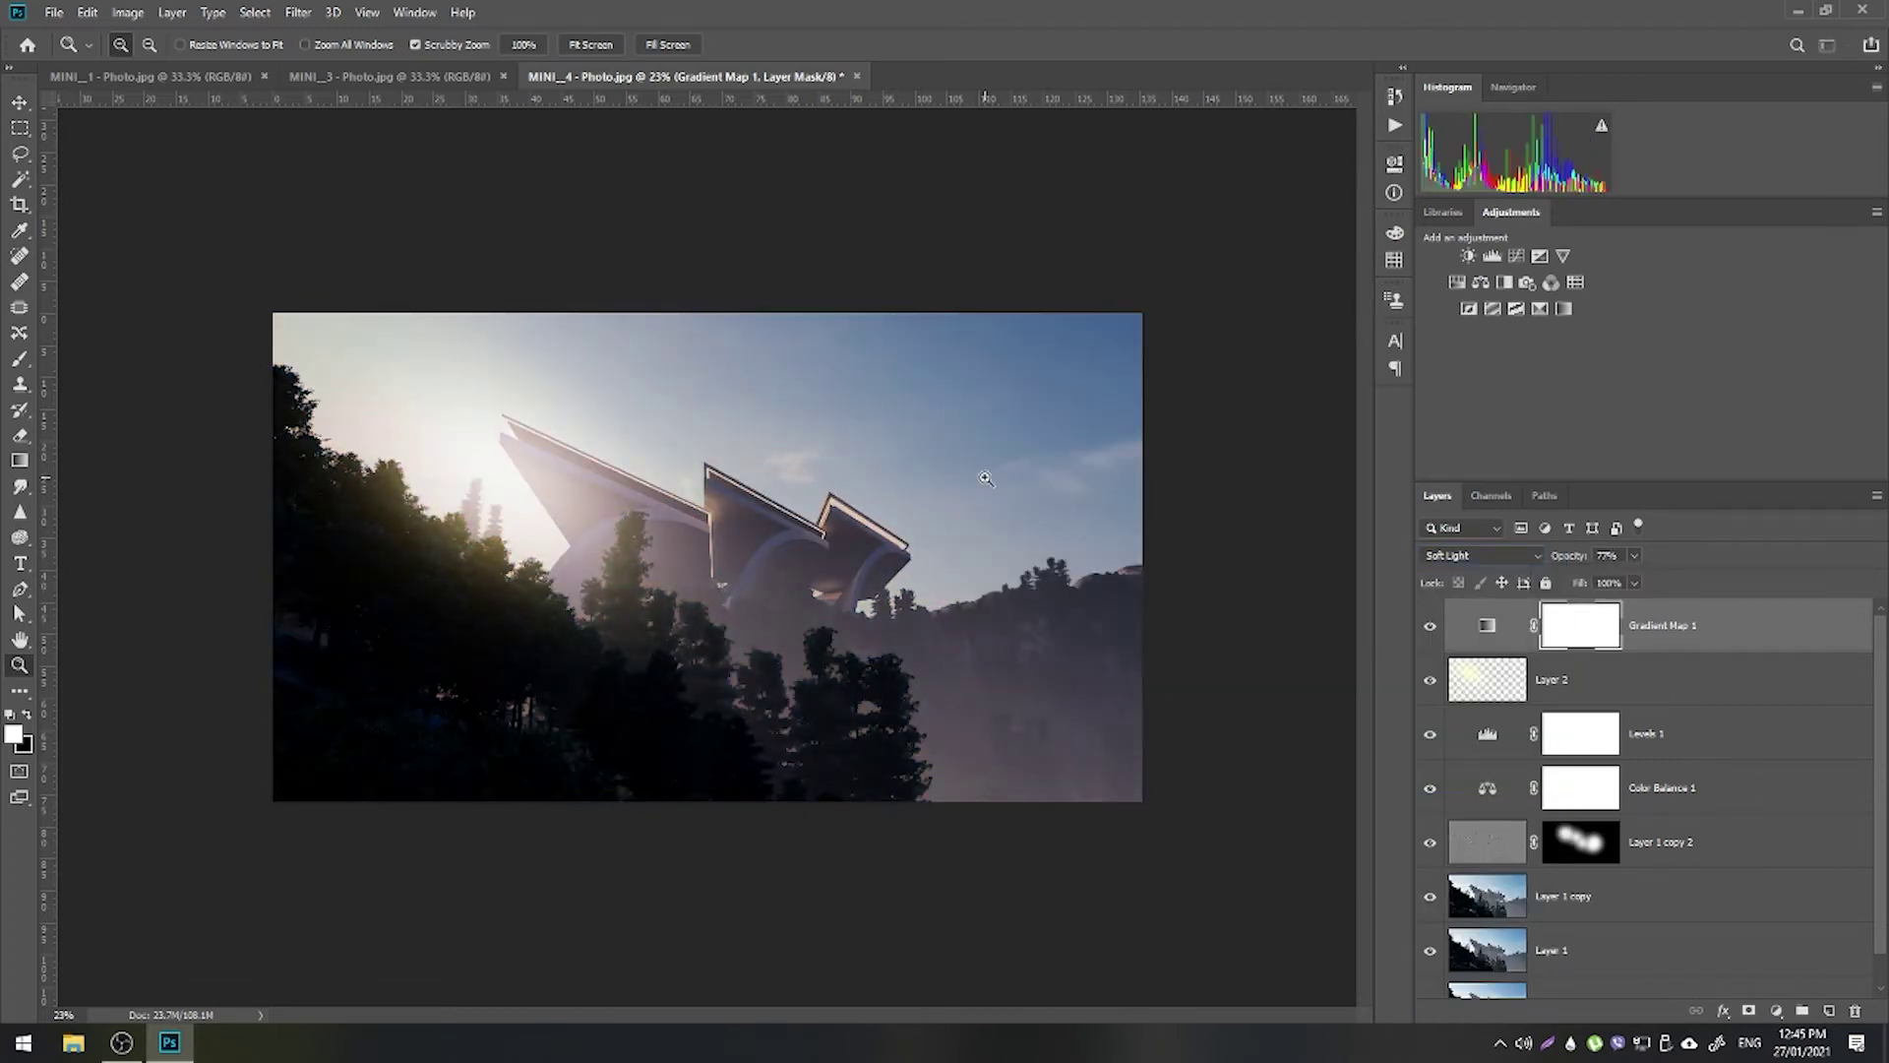
key(c)
drag(744, 296, 744, 371)
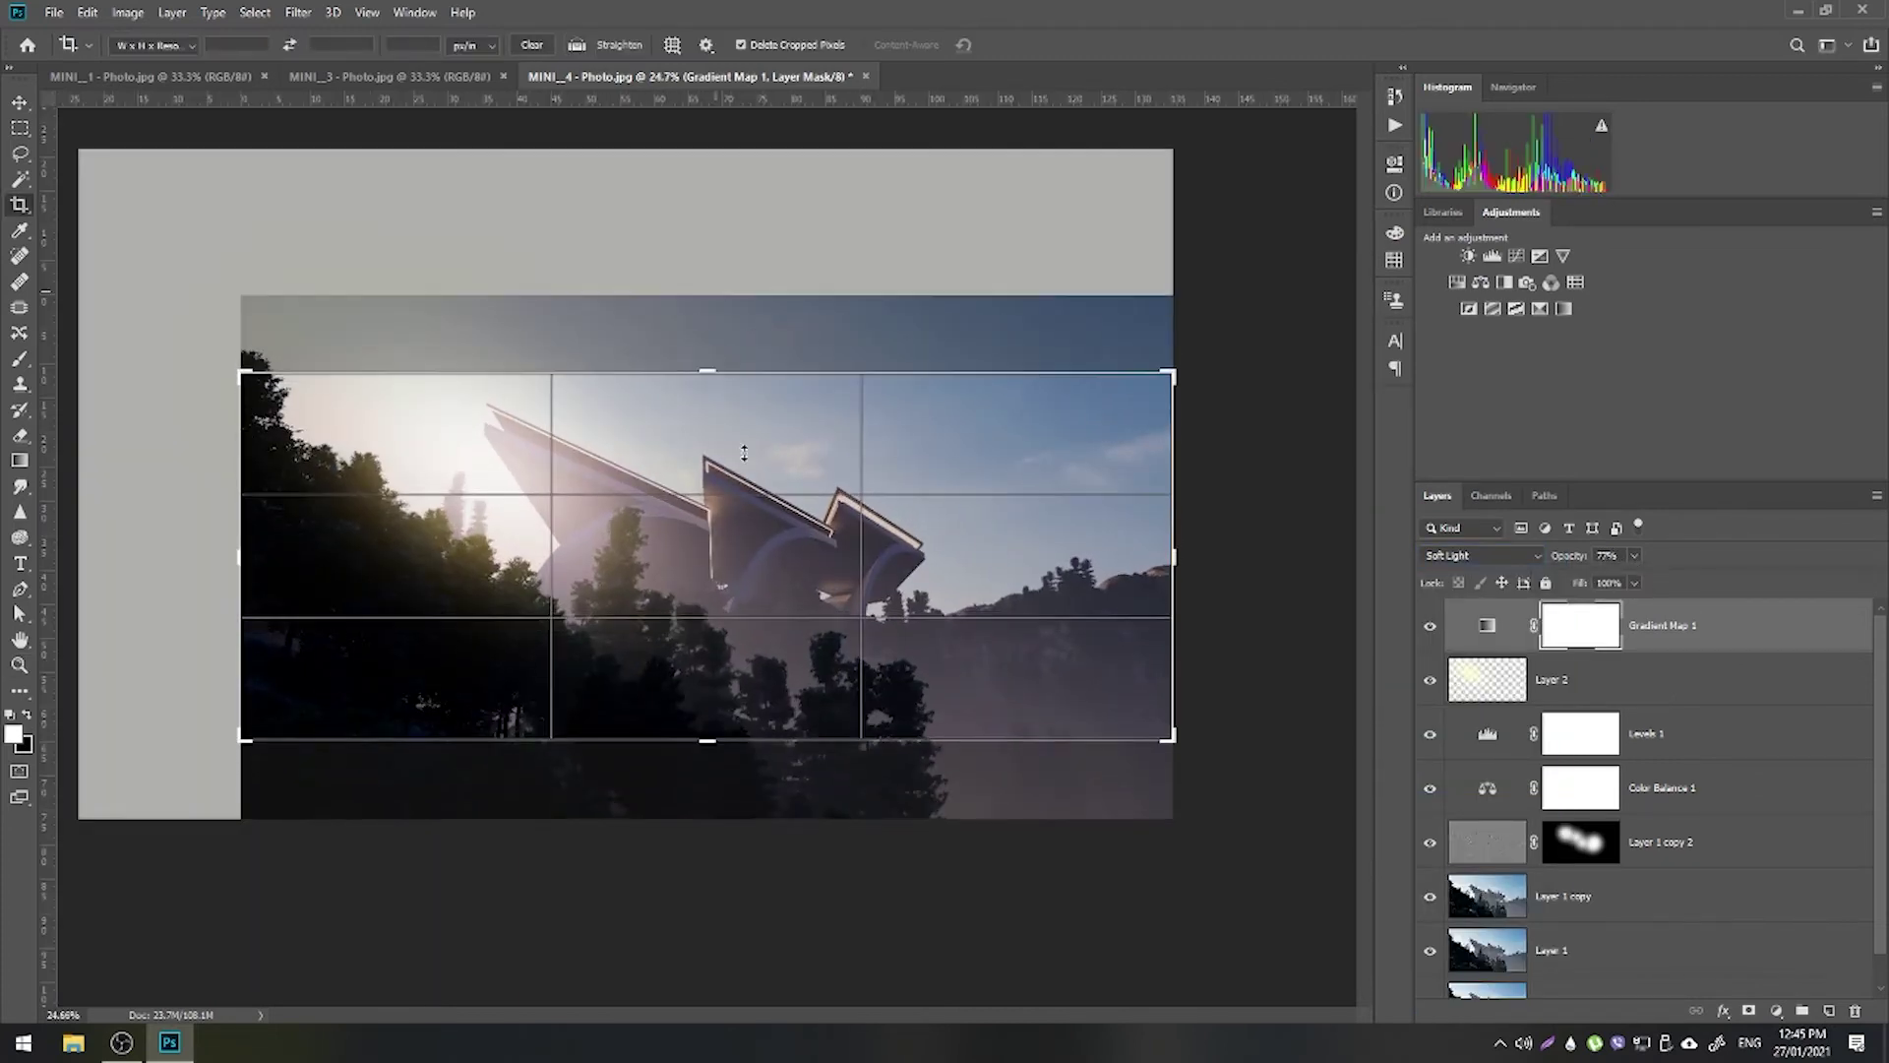
Commit the panoramic crop and merge Layer 1 copy with Layer 1 copy 2
key(Return)
key(z)
mouse_move(744, 452)
mouse_down()
mouse_move(837, 453)
mouse_move(832, 542)
mouse_up()
click(1575, 825)
shift+click(1575, 784)
key(ctrl+e)
Drag the glow layer from MINI_4 into the MINI_3 render
key(m)
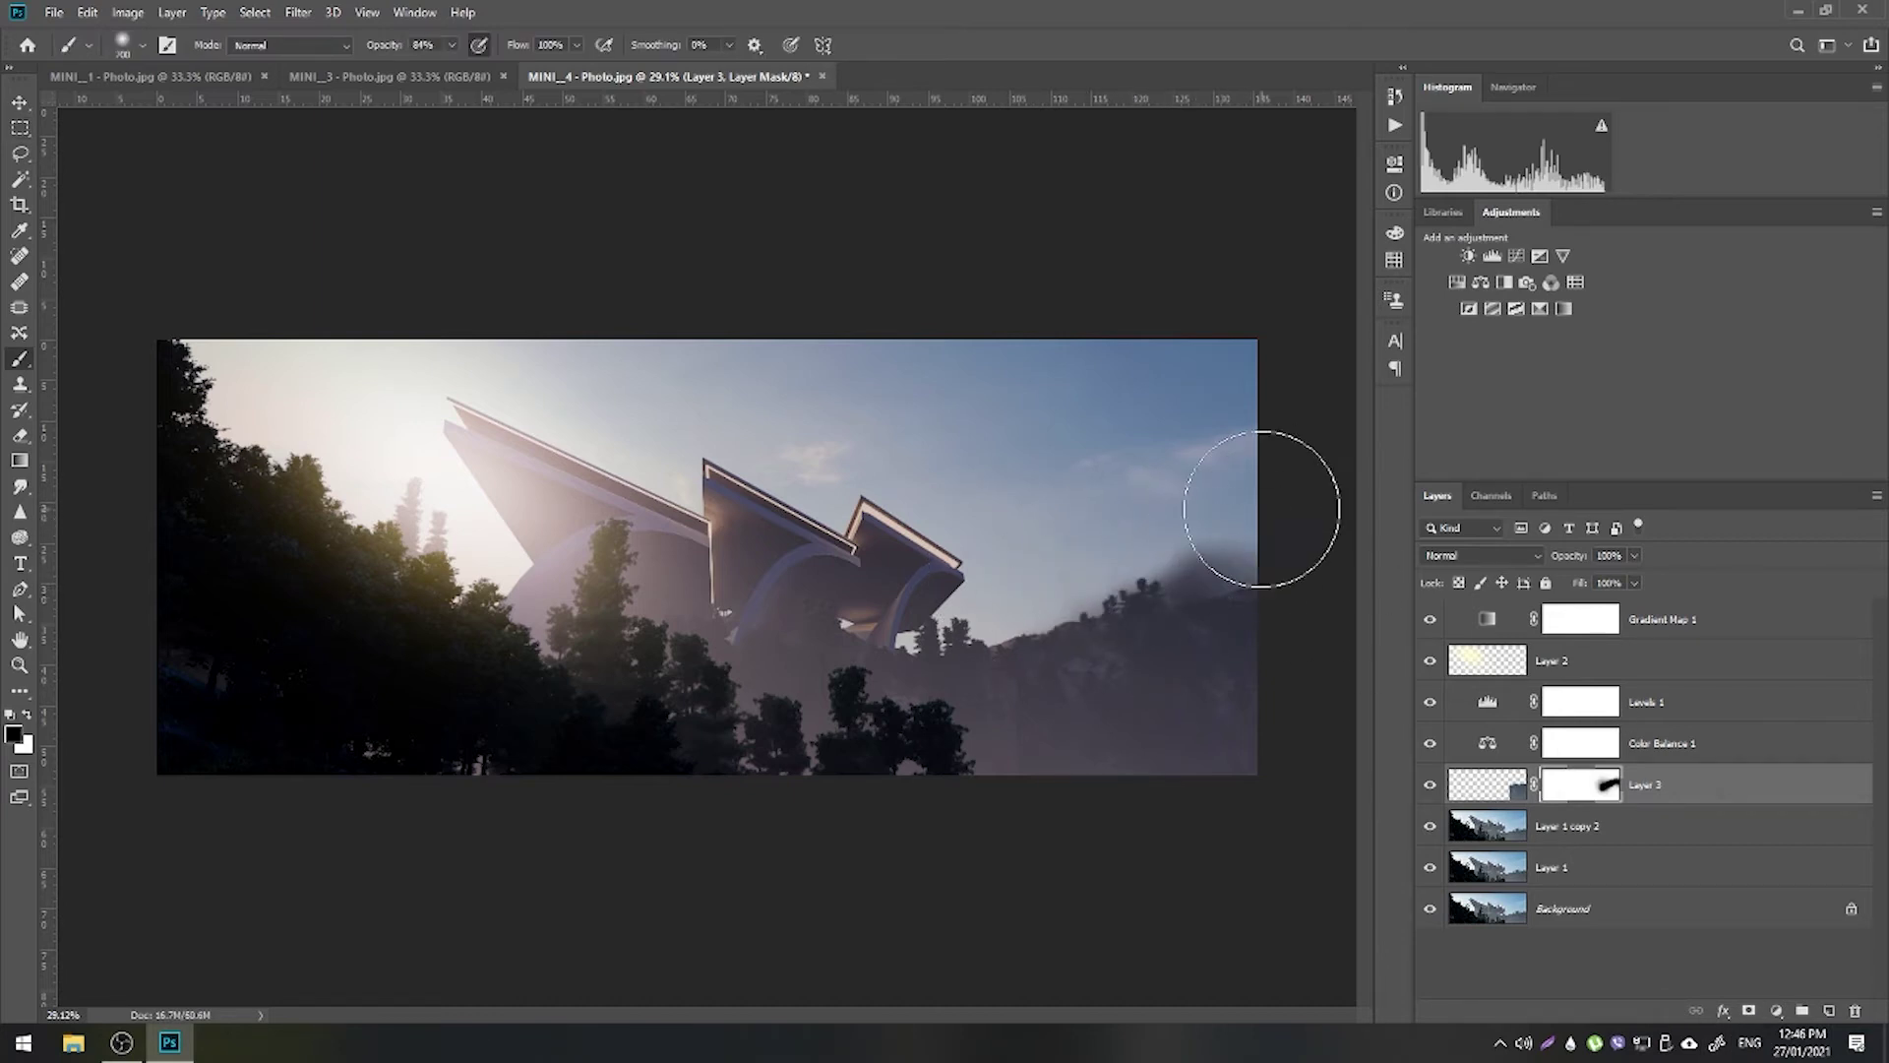
key(z)
mouse_move(1200, 489)
mouse_down()
mouse_move(914, 561)
mouse_move(1018, 477)
mouse_up()
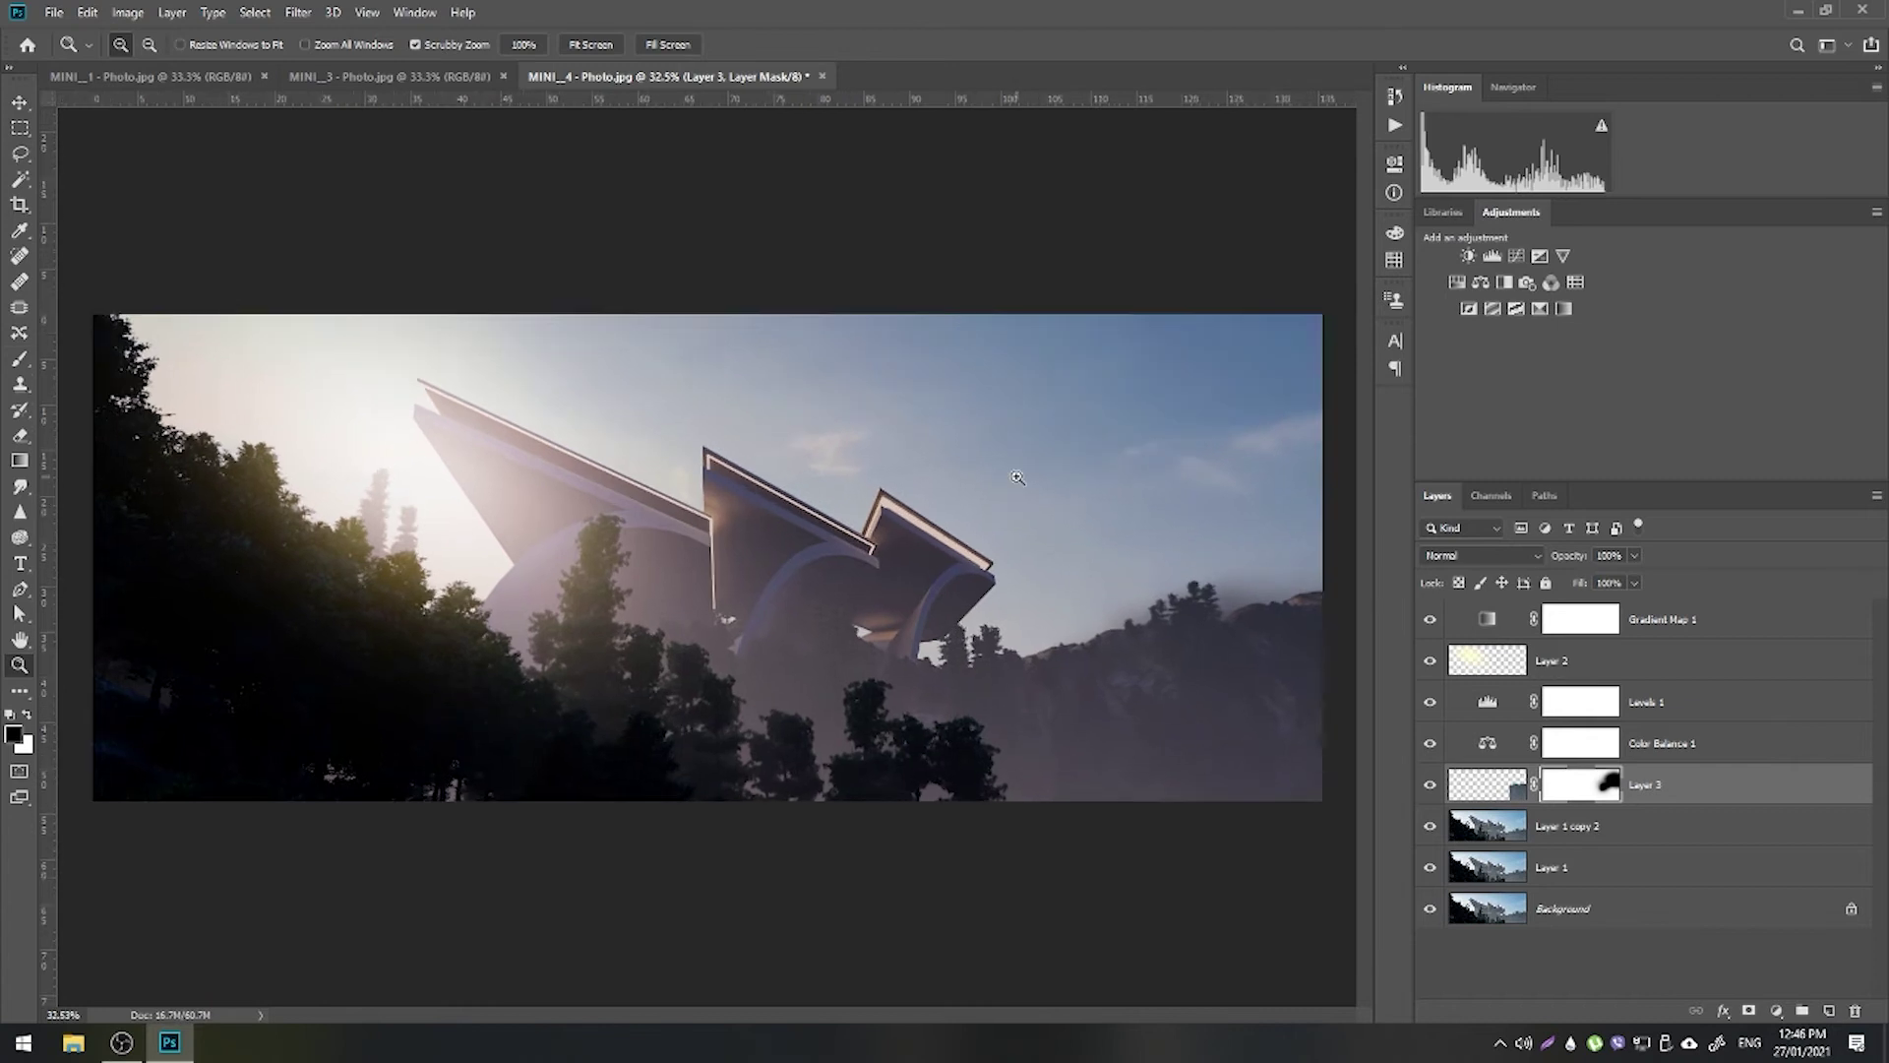
drag(1574, 660, 759, 275)
Place the copied glow in MINI_3 and fit the image to the window
alt+scroll(758, 275, down, 3)
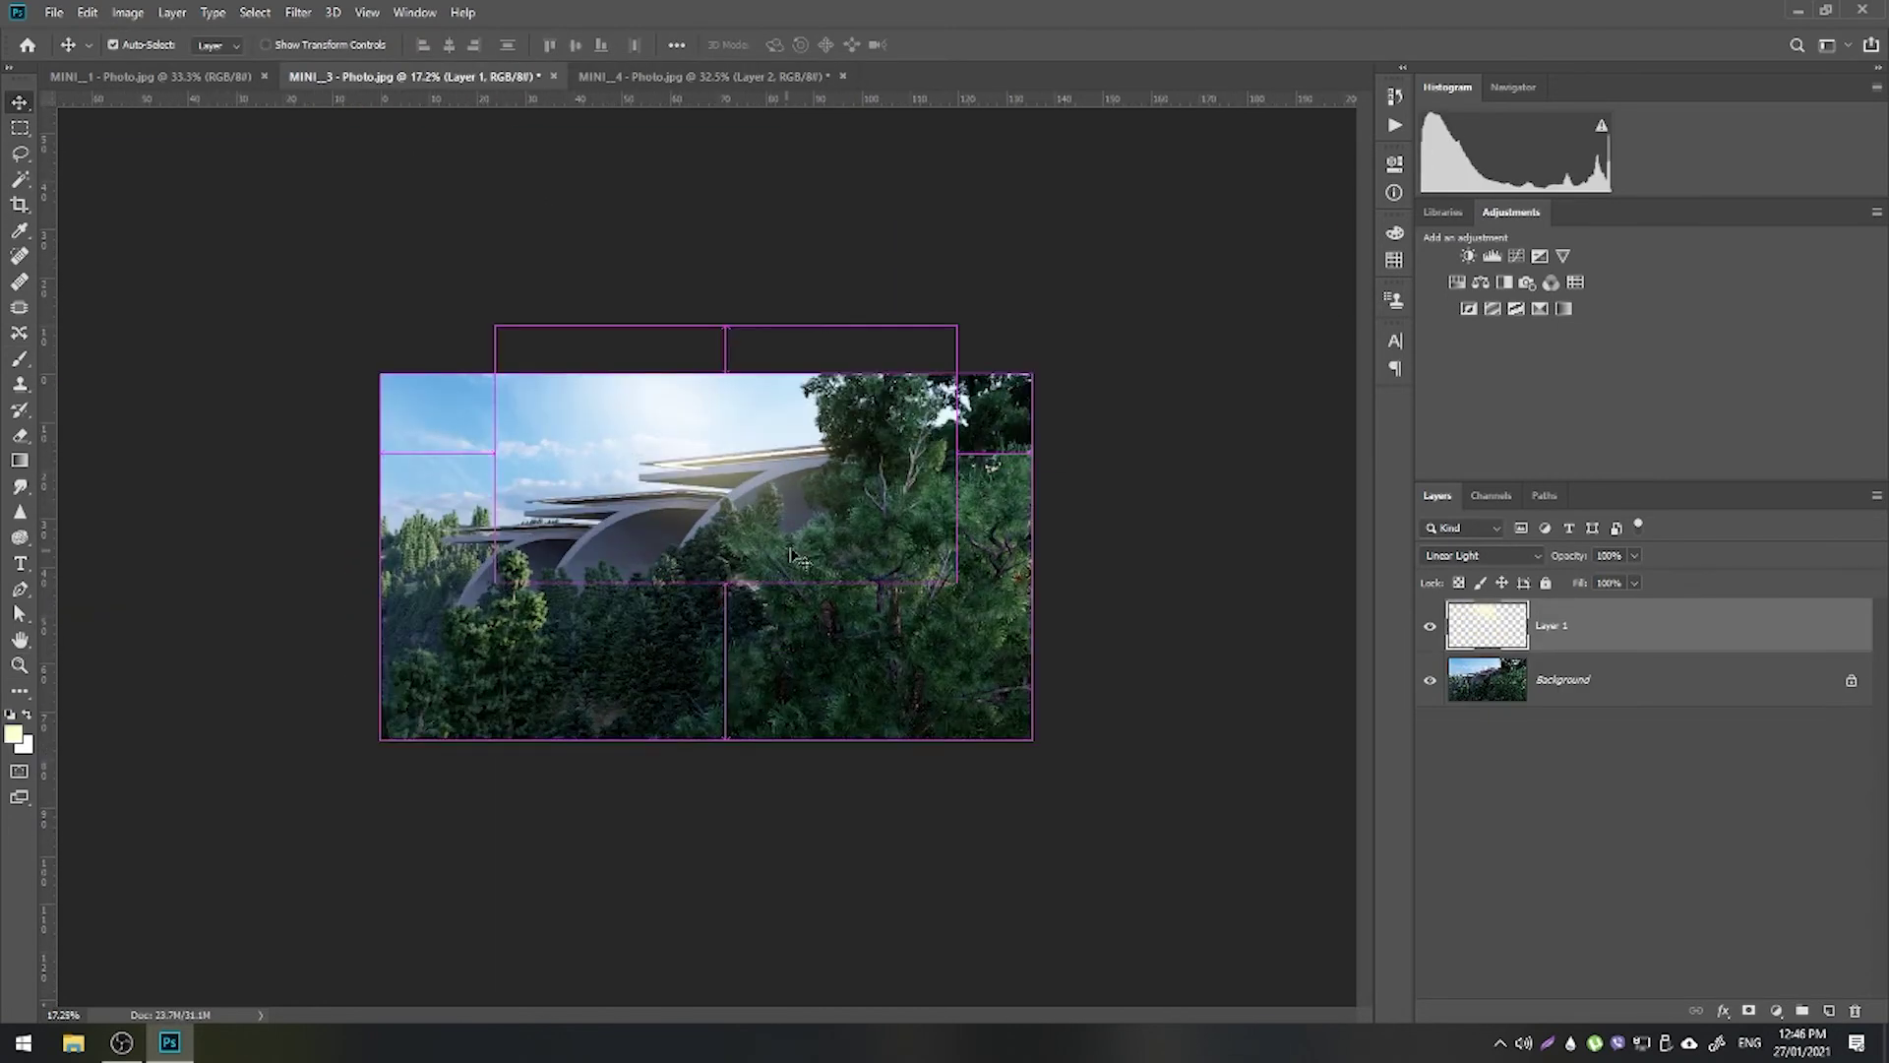
key(ctrl+t)
key(Return)
key(ctrl+0)
key(ctrl+Tab)
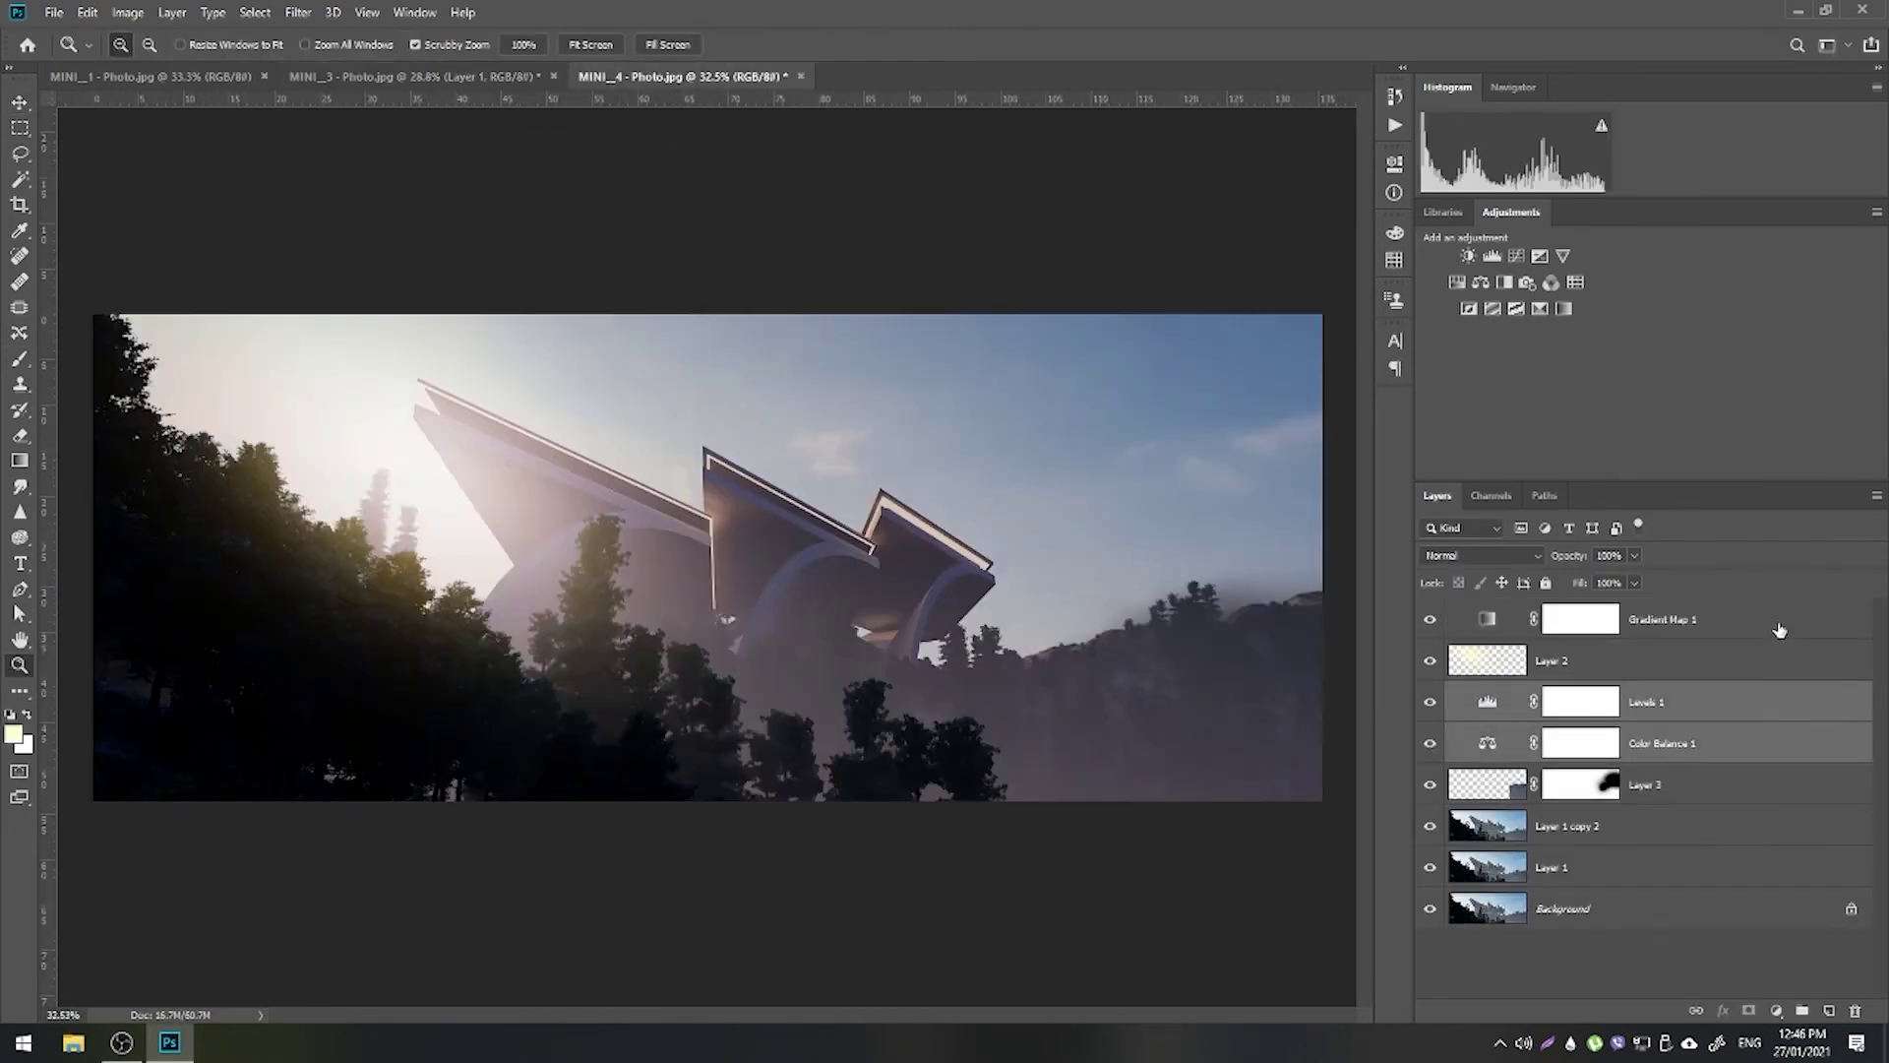
click(424, 76)
Add a Hue/Saturation layer targeting greens and yellows, and hide Color Balance
click(1457, 282)
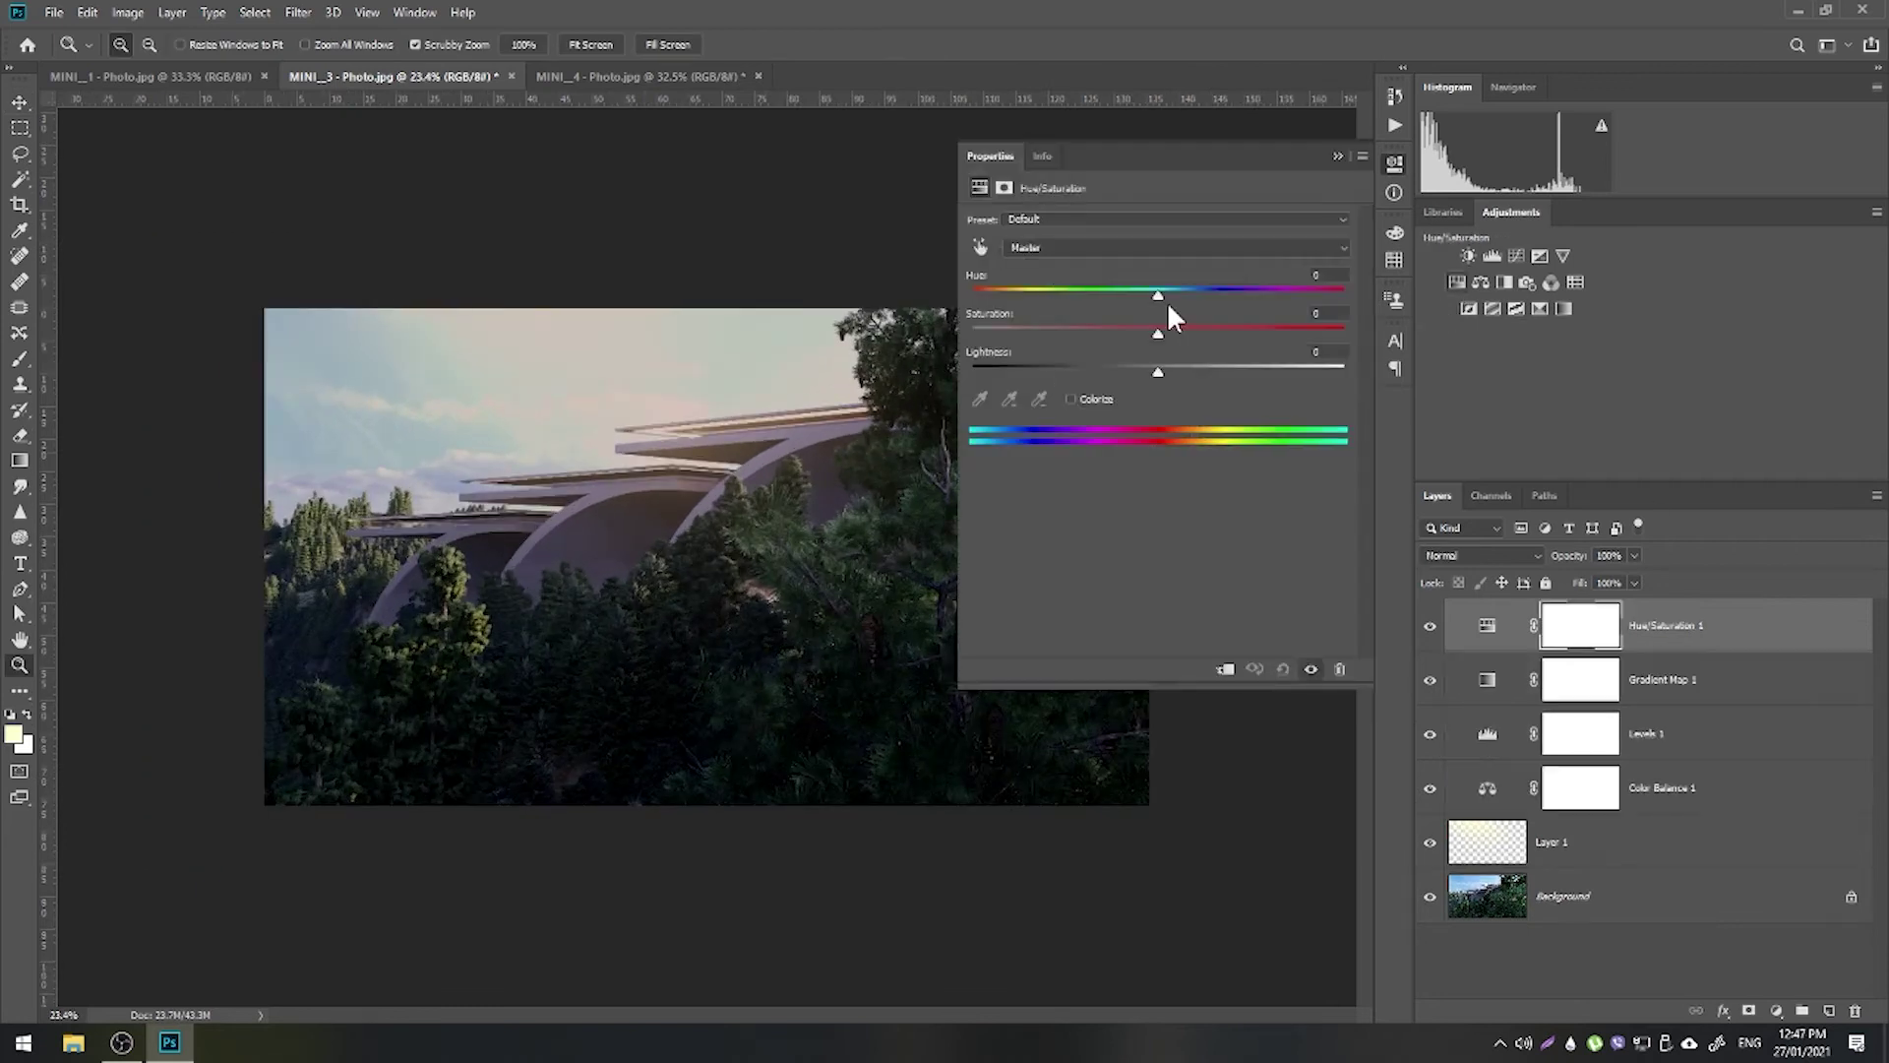
click(1176, 246)
key(Up)
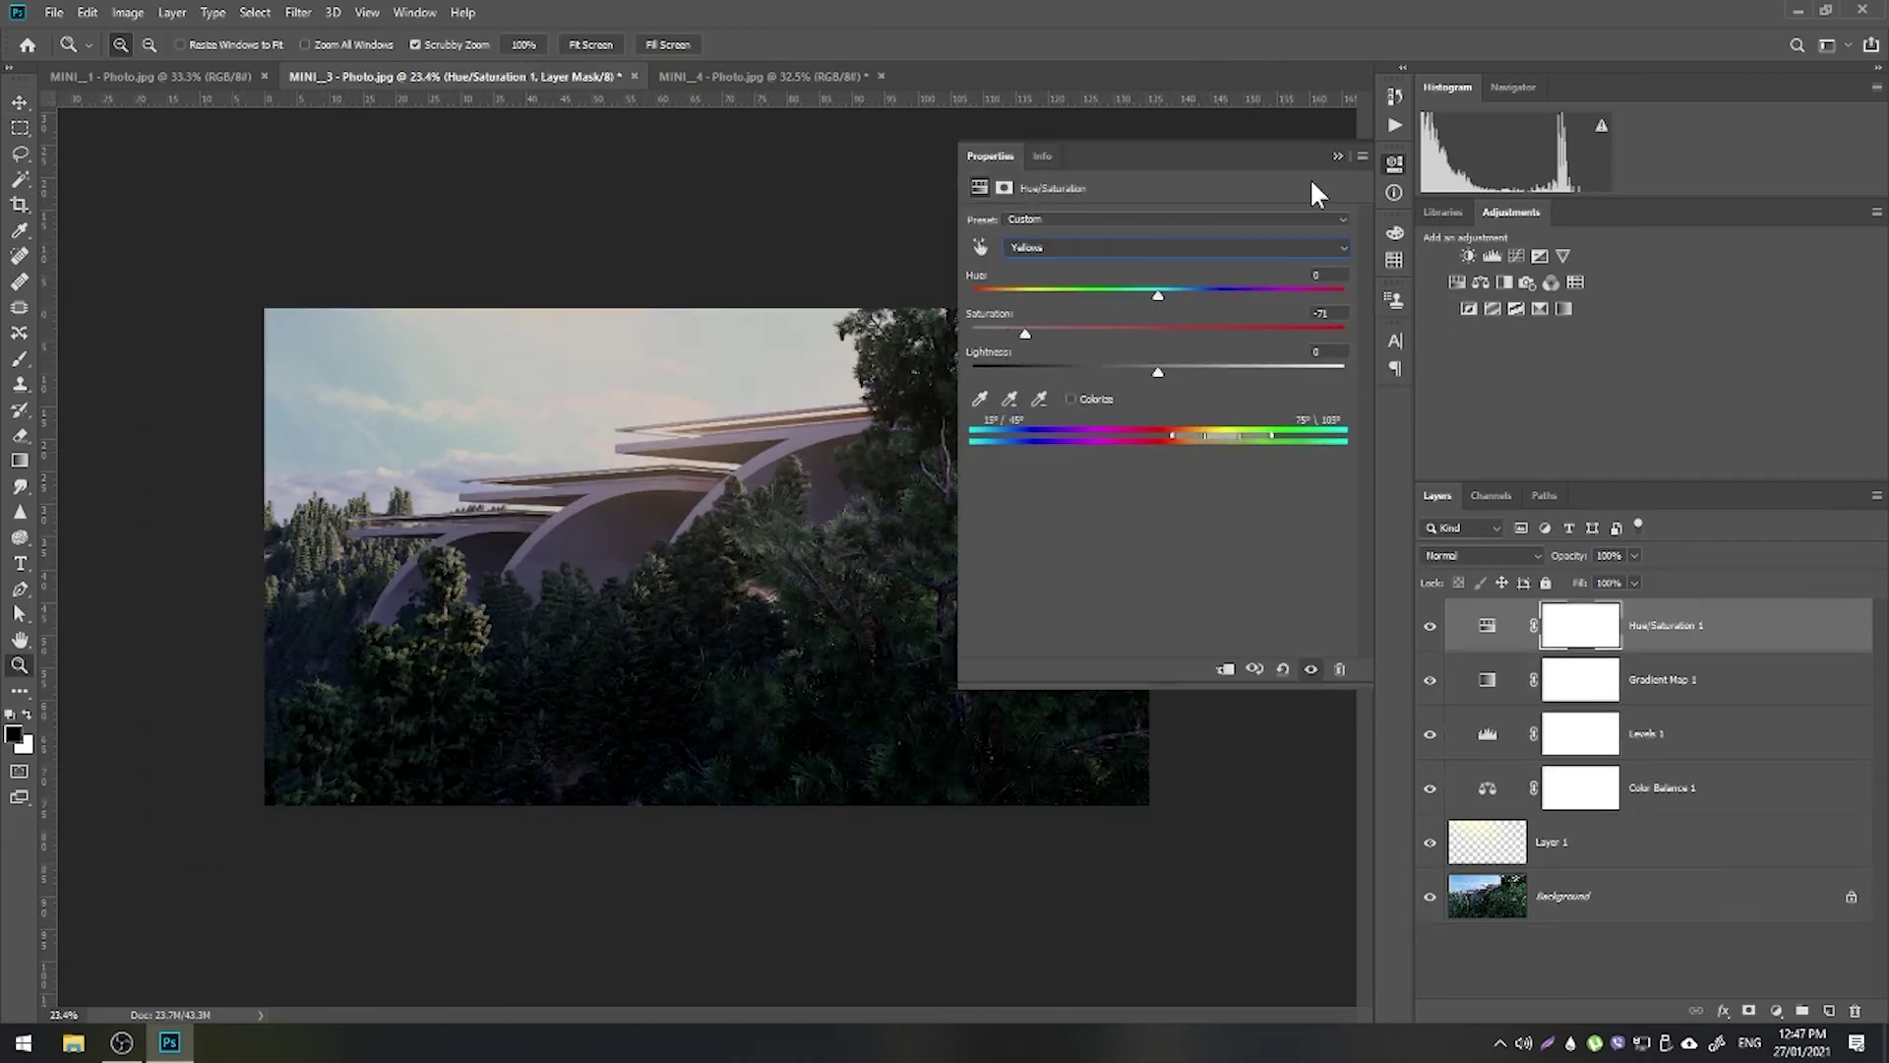
click(1430, 788)
click(1733, 848)
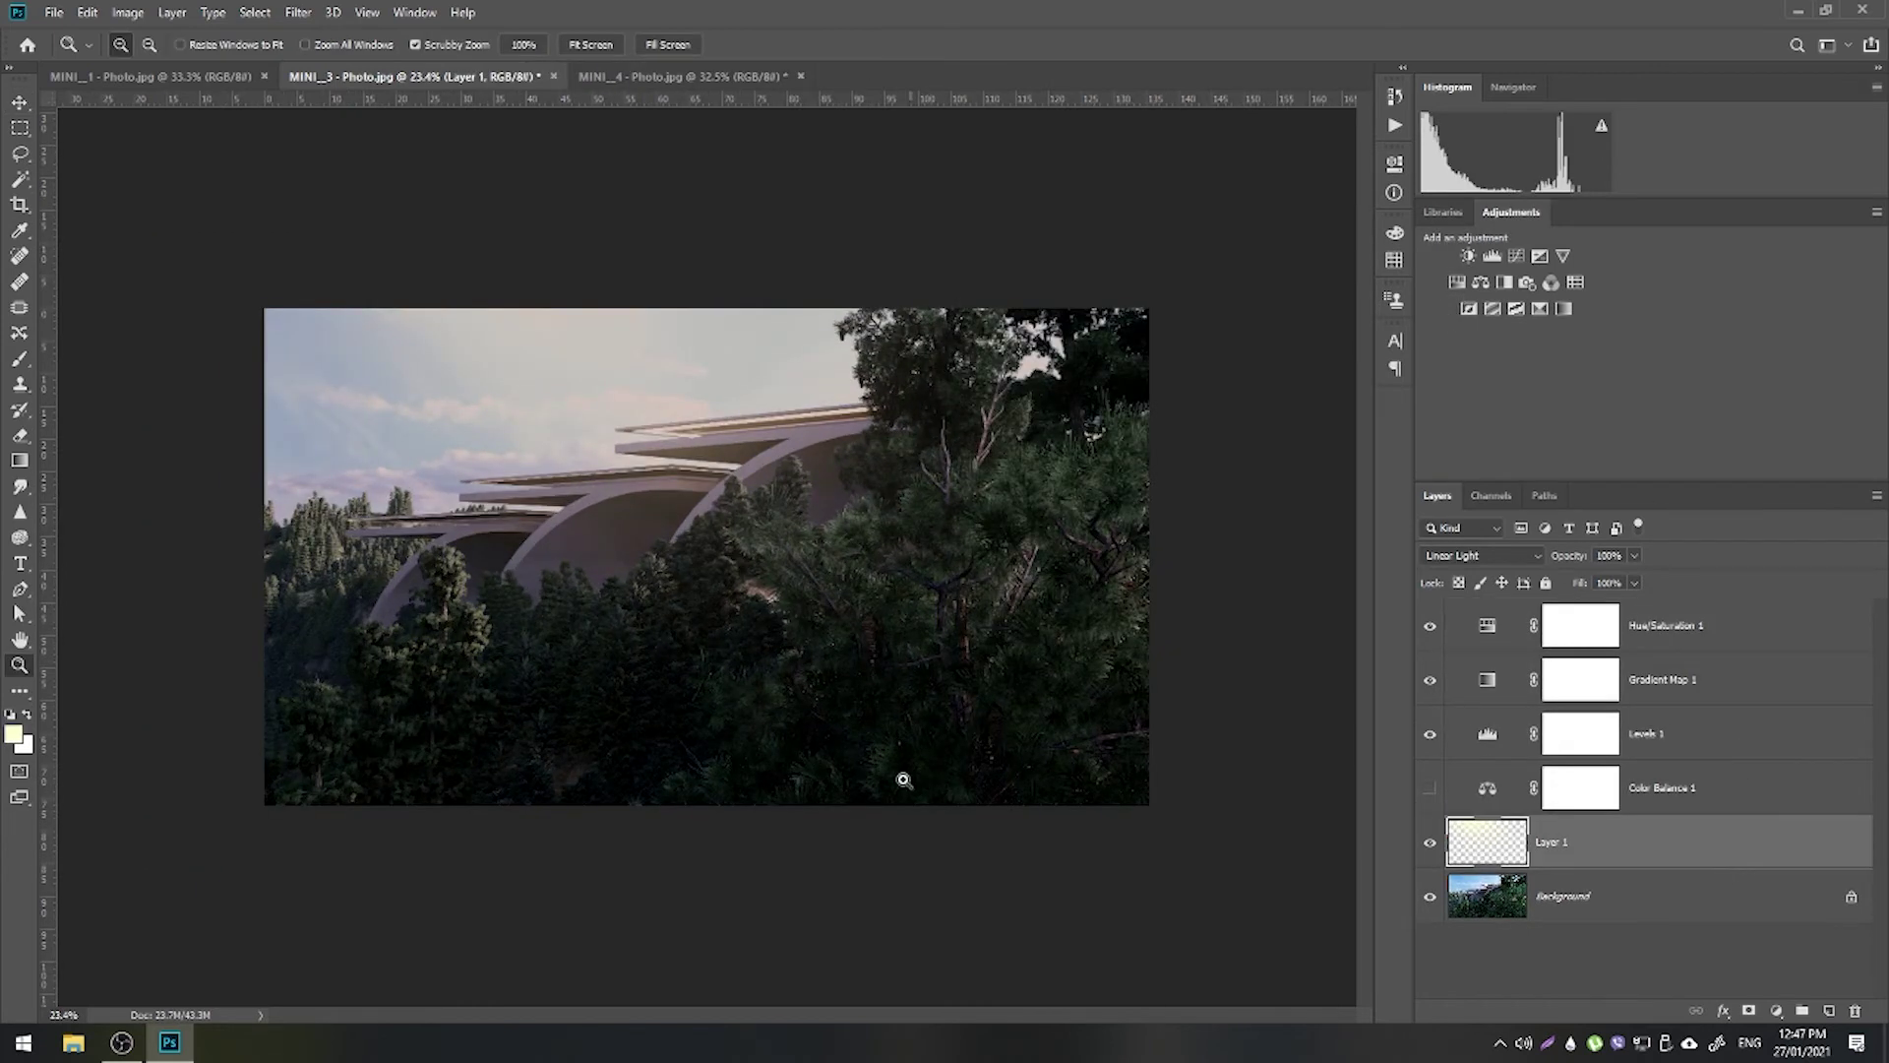
Crop MINI_3 into a wide panoramic strip and fit it in the window
key(c)
drag(738, 804, 761, 697)
key(Return)
key(z)
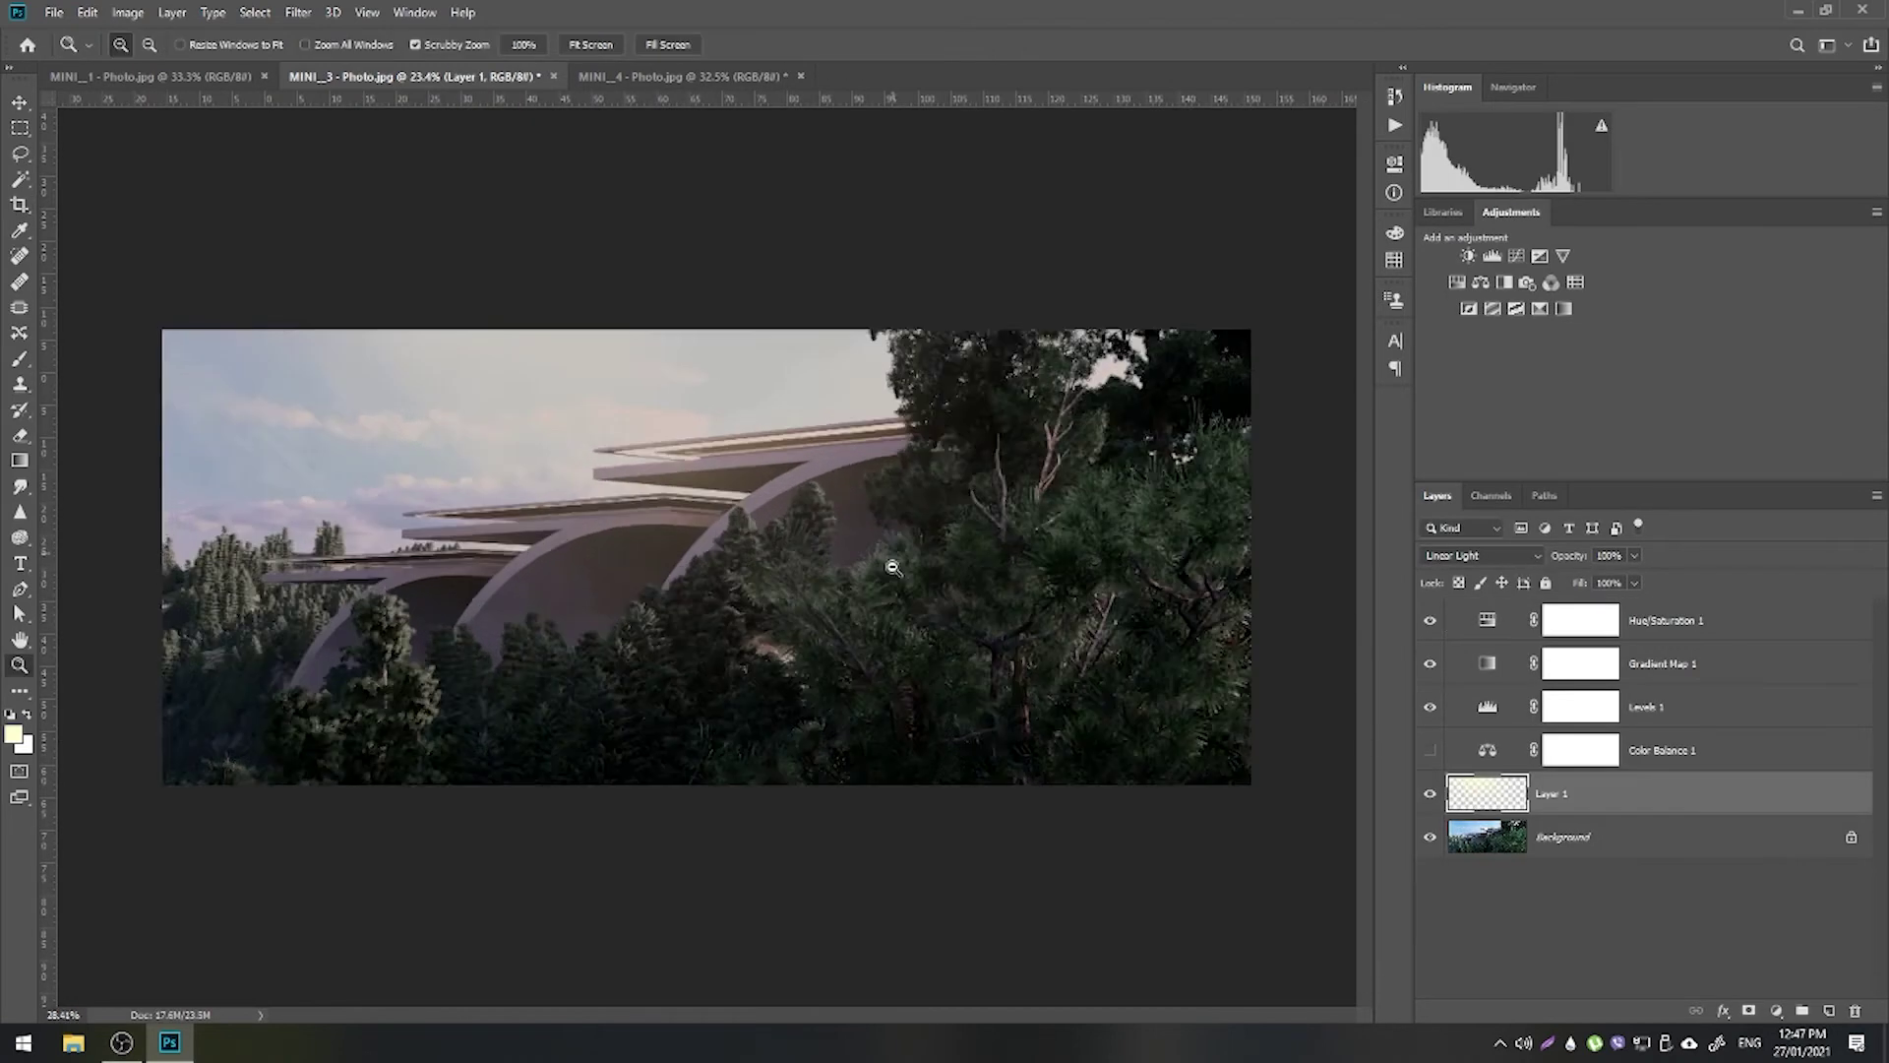
key(ctrl+0)
Change the Gradient Map 1 stop colour to dark green
click(1566, 838)
double_click(1484, 664)
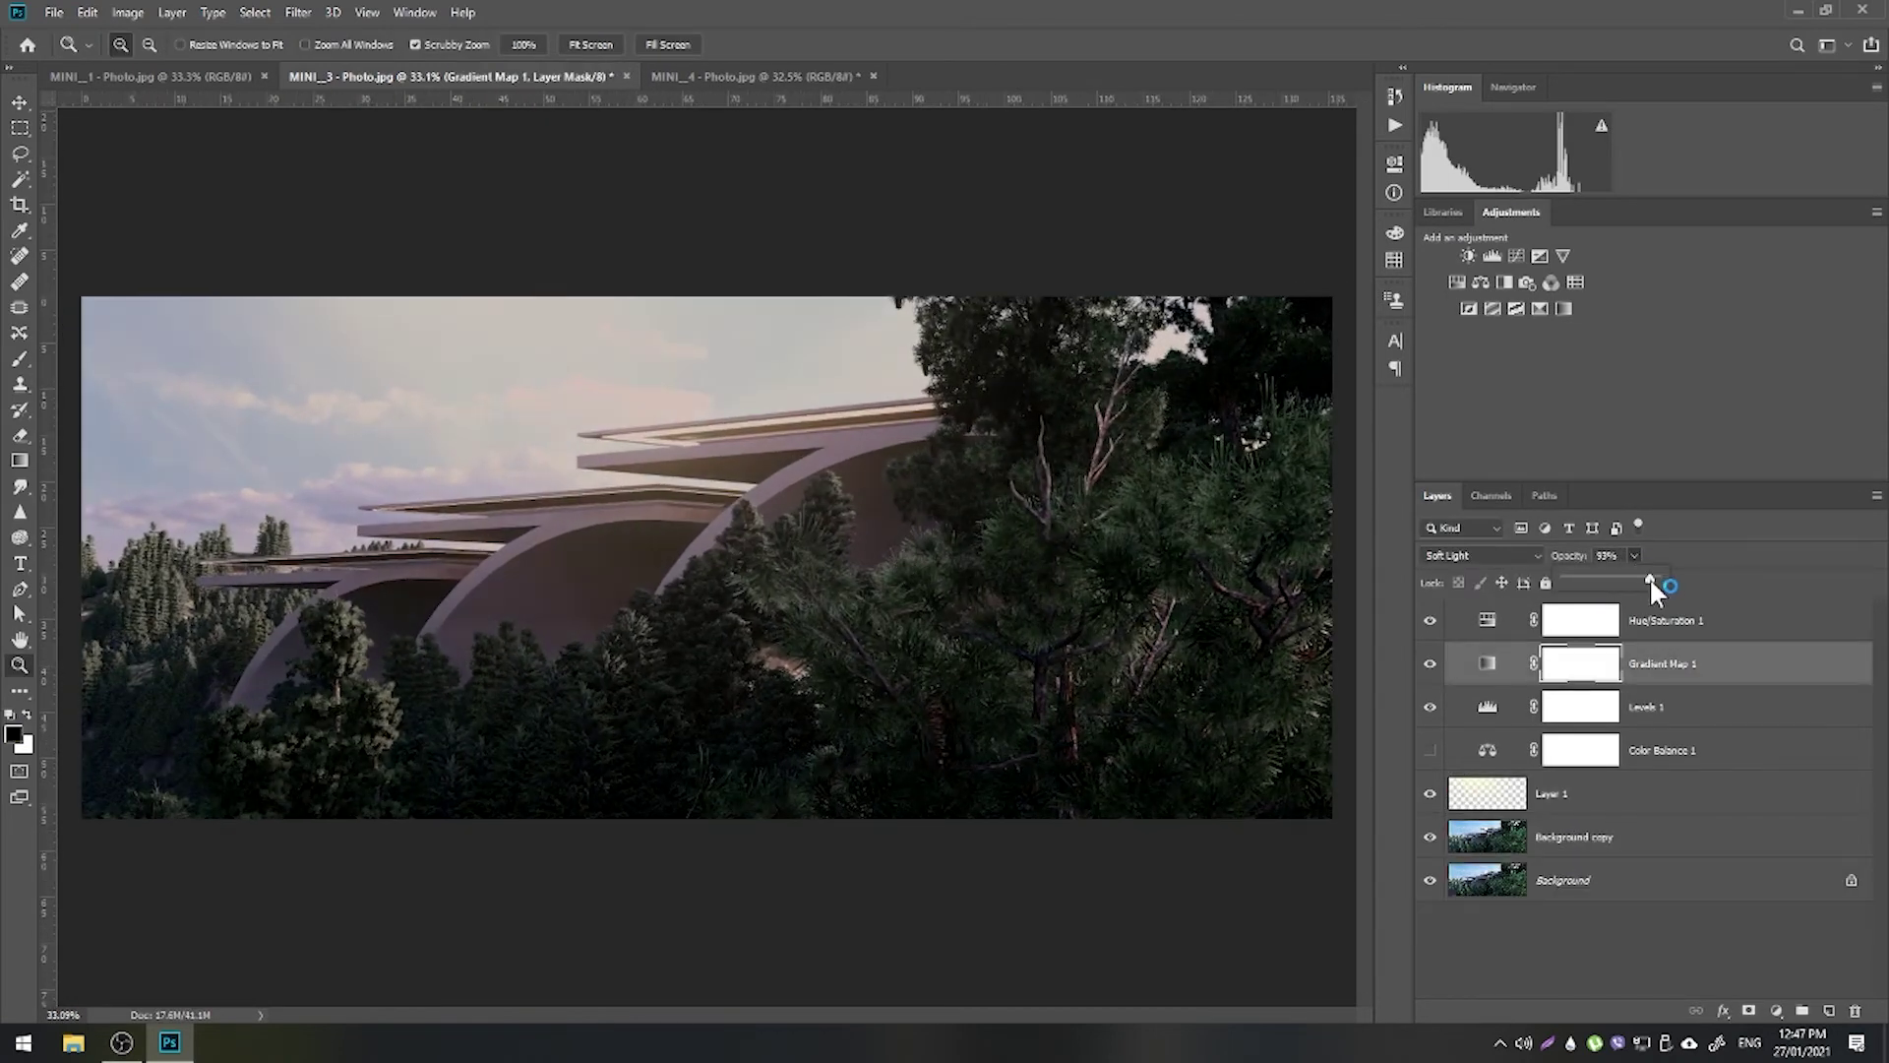
click(1146, 228)
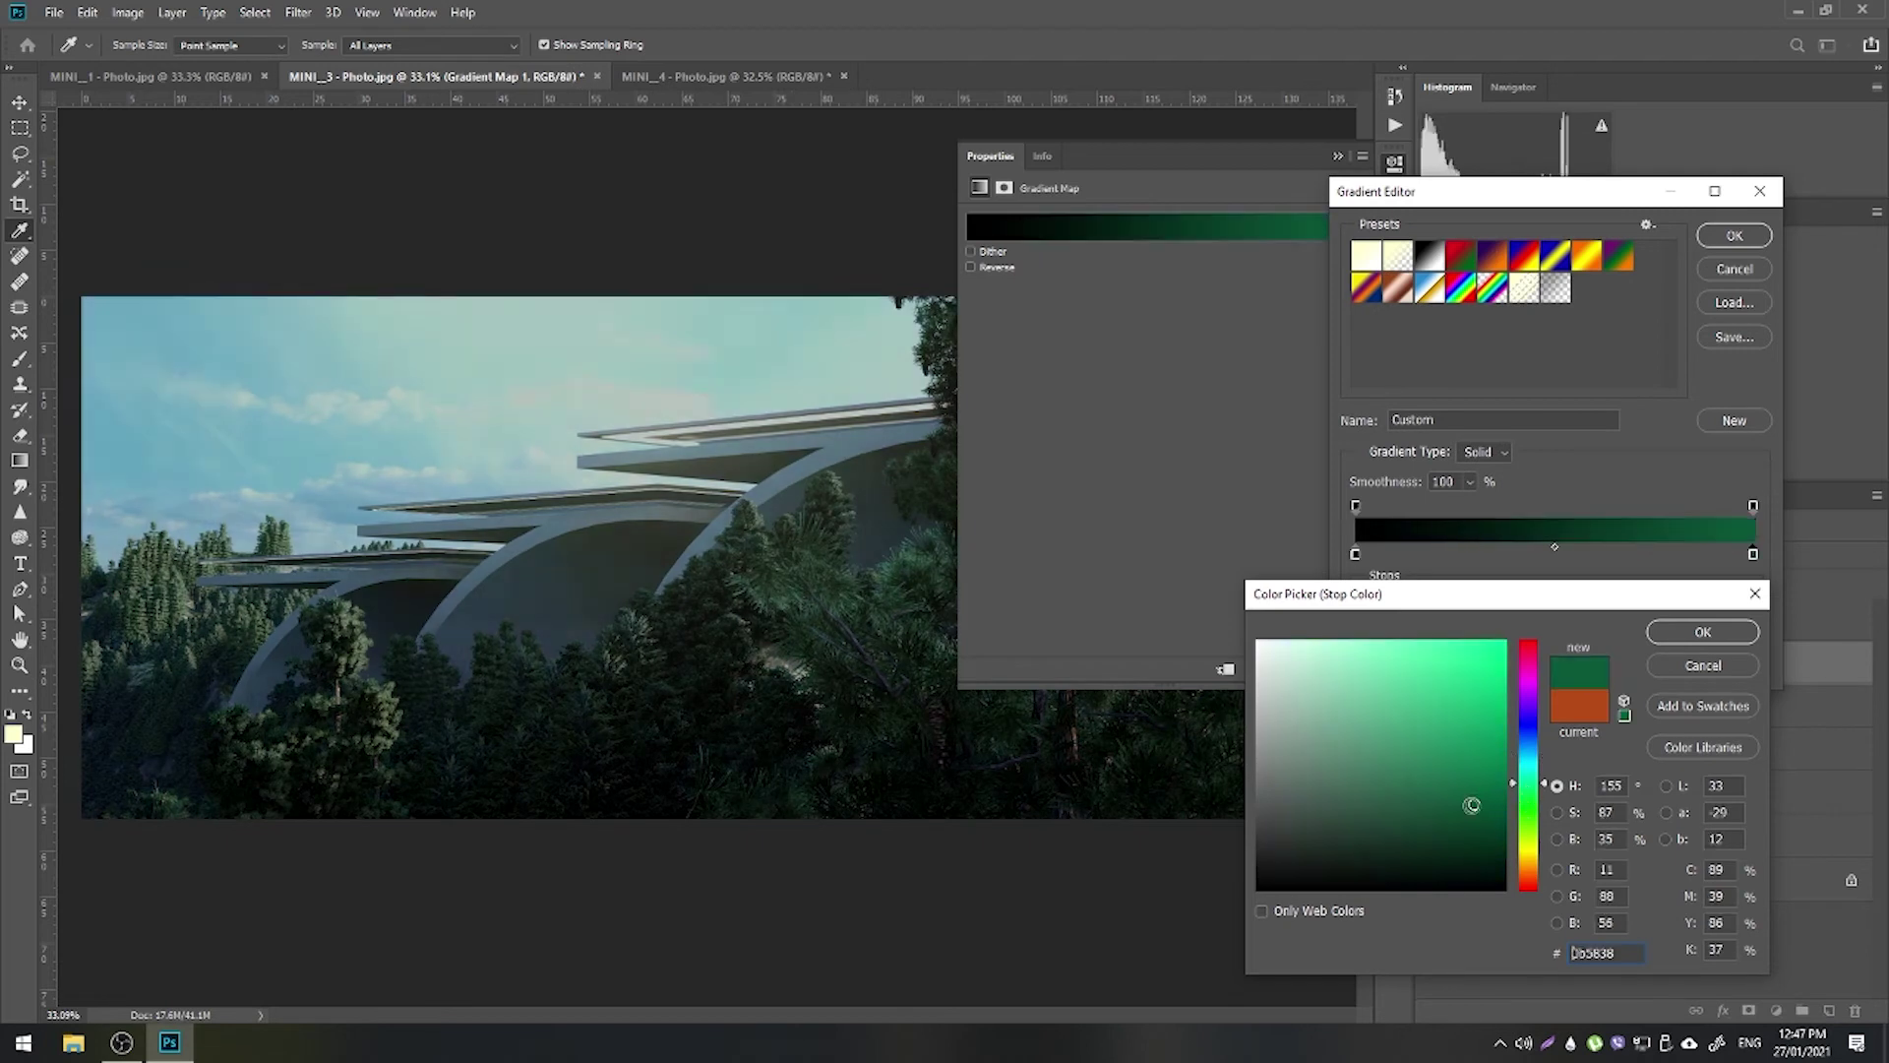
mouse_move(1467, 801)
mouse_down()
mouse_move(1298, 827)
mouse_move(1299, 860)
mouse_up()
click(1703, 632)
click(1737, 236)
Add a Levels layer raising output black, lowering output white, and brightening midtones
click(1492, 256)
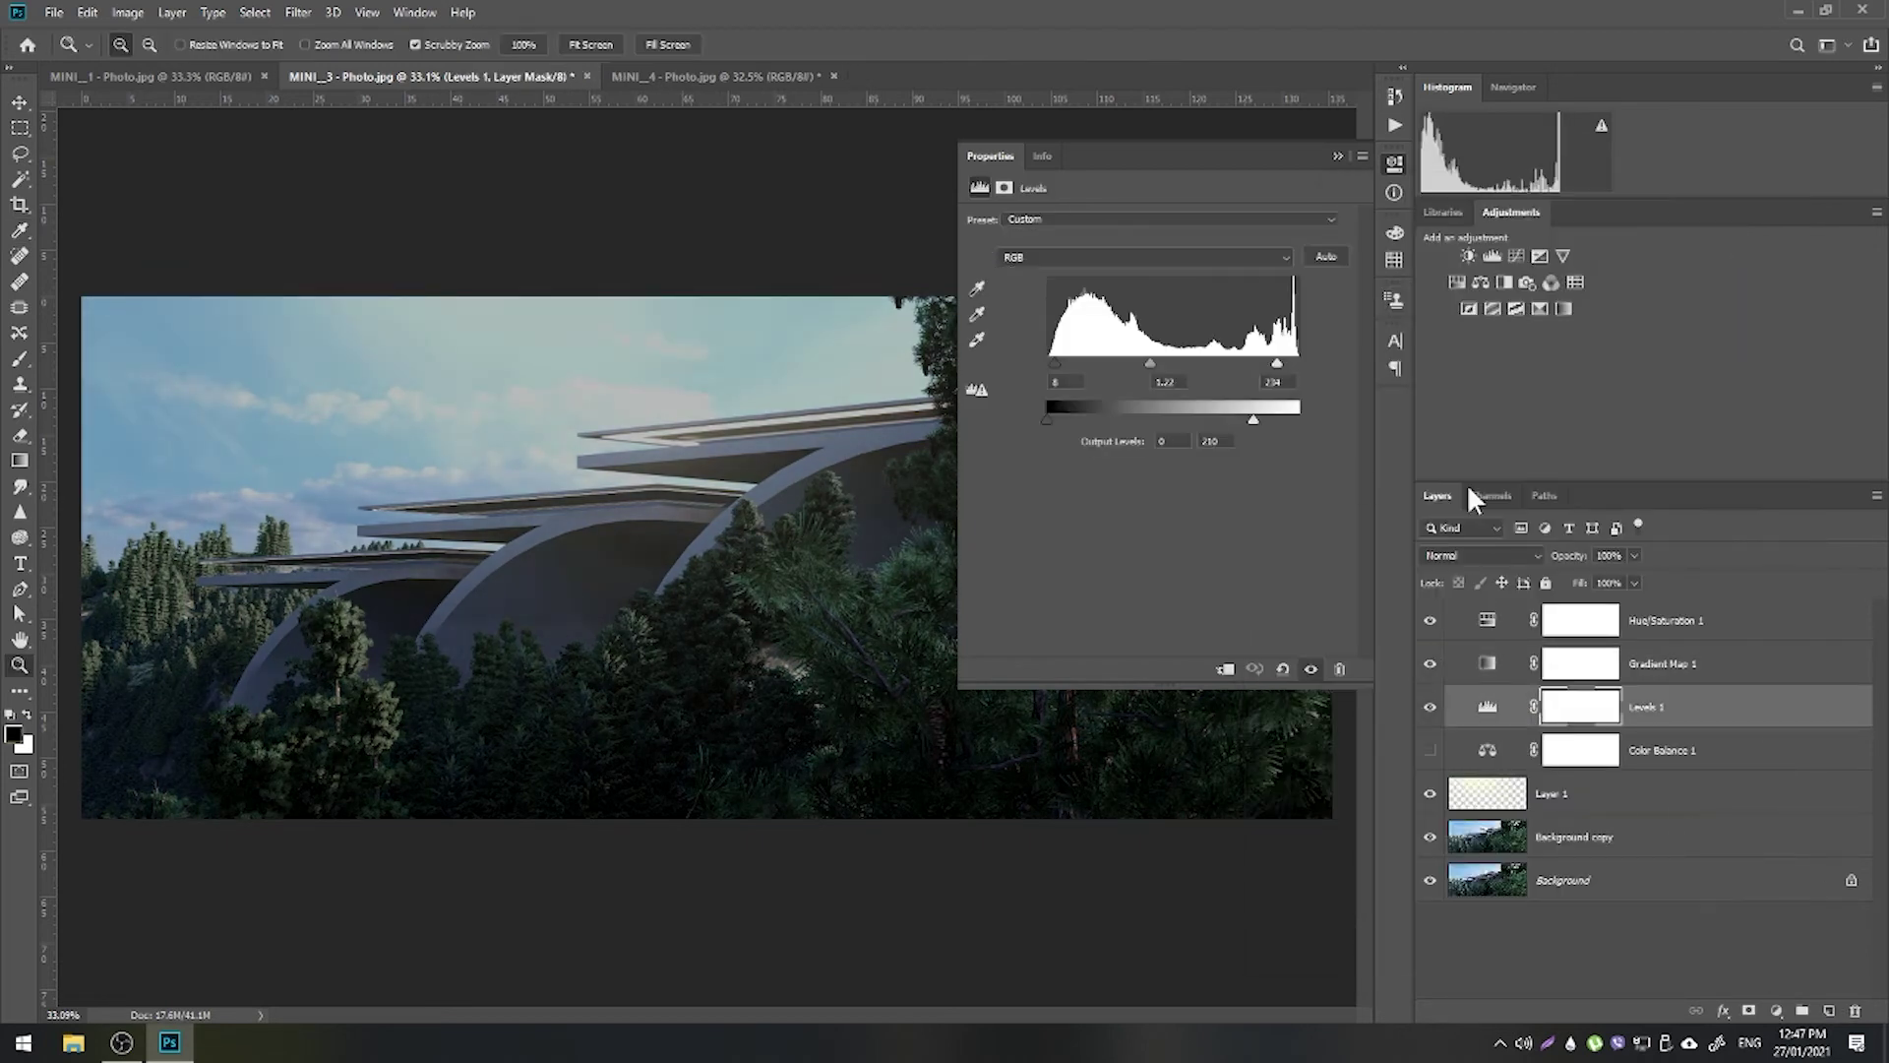
drag(1299, 419, 1266, 420)
mouse_move(1047, 419)
mouse_down()
mouse_move(1091, 421)
mouse_move(1061, 364)
mouse_move(1140, 365)
mouse_up()
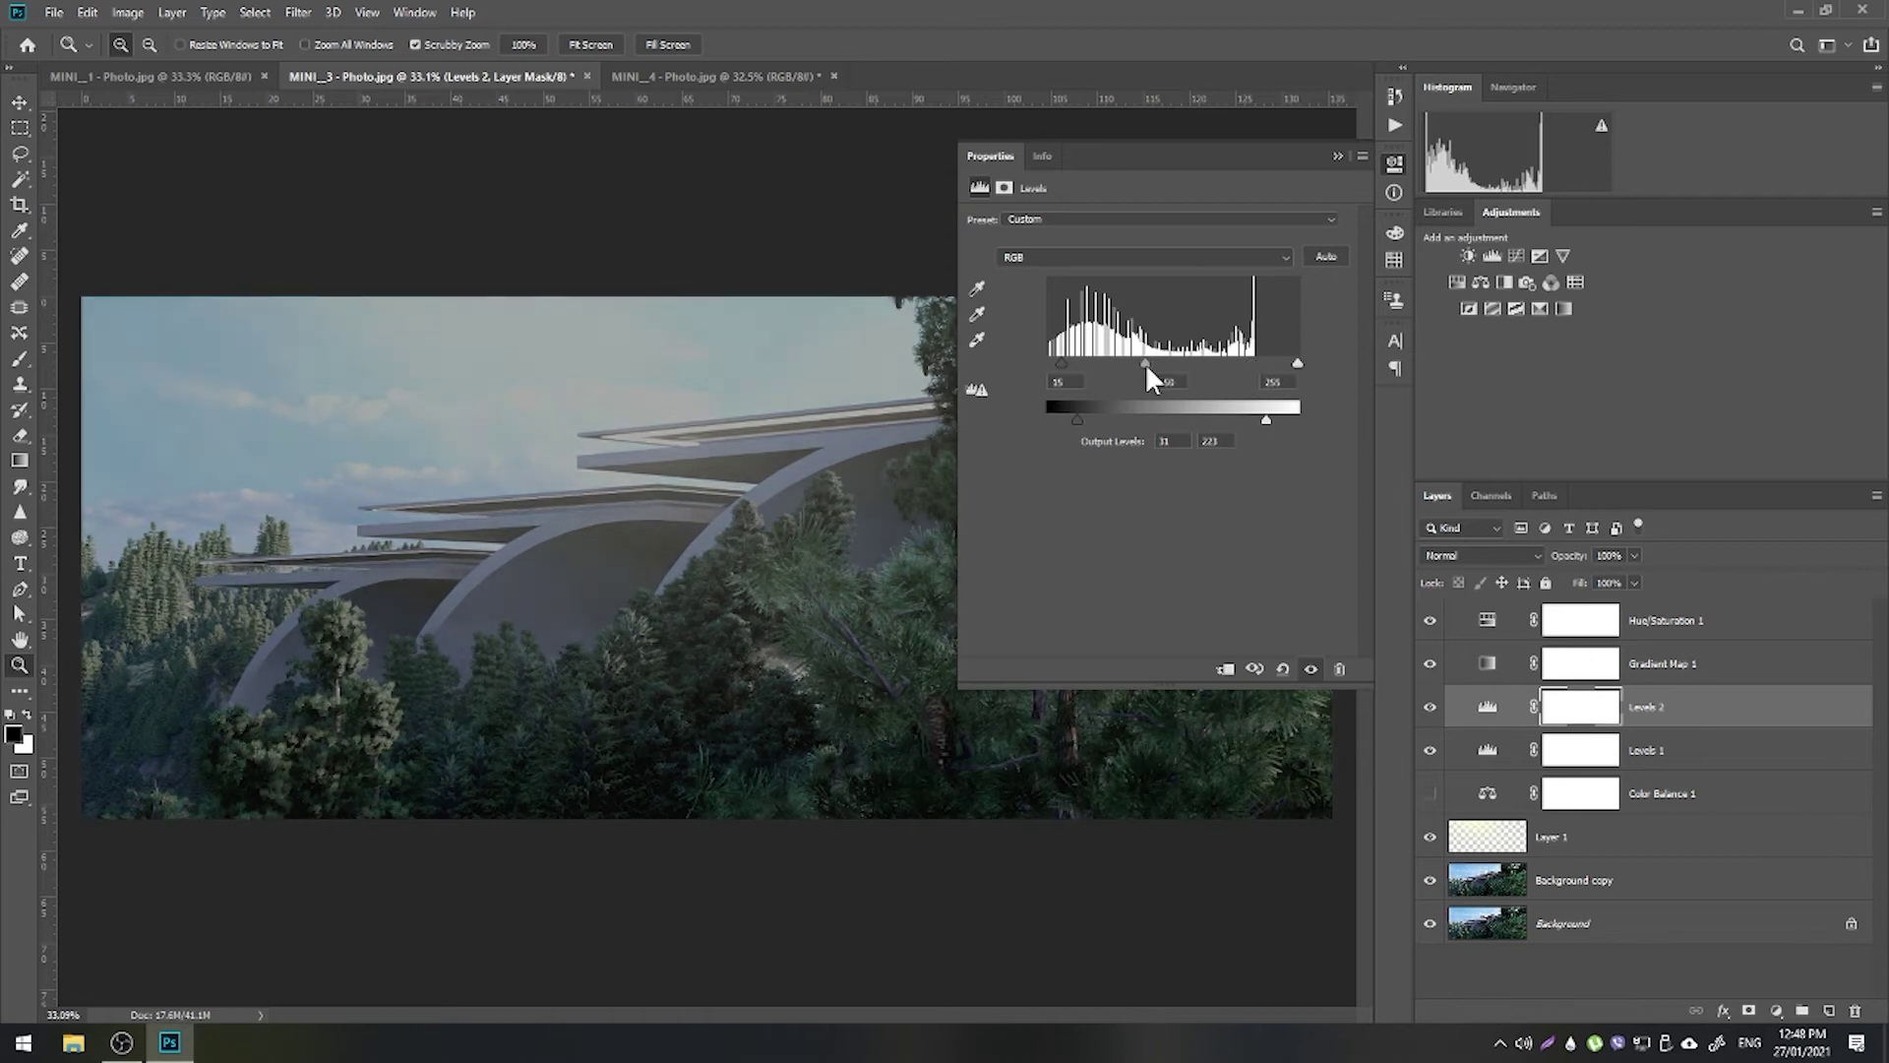
drag(1297, 364, 1265, 365)
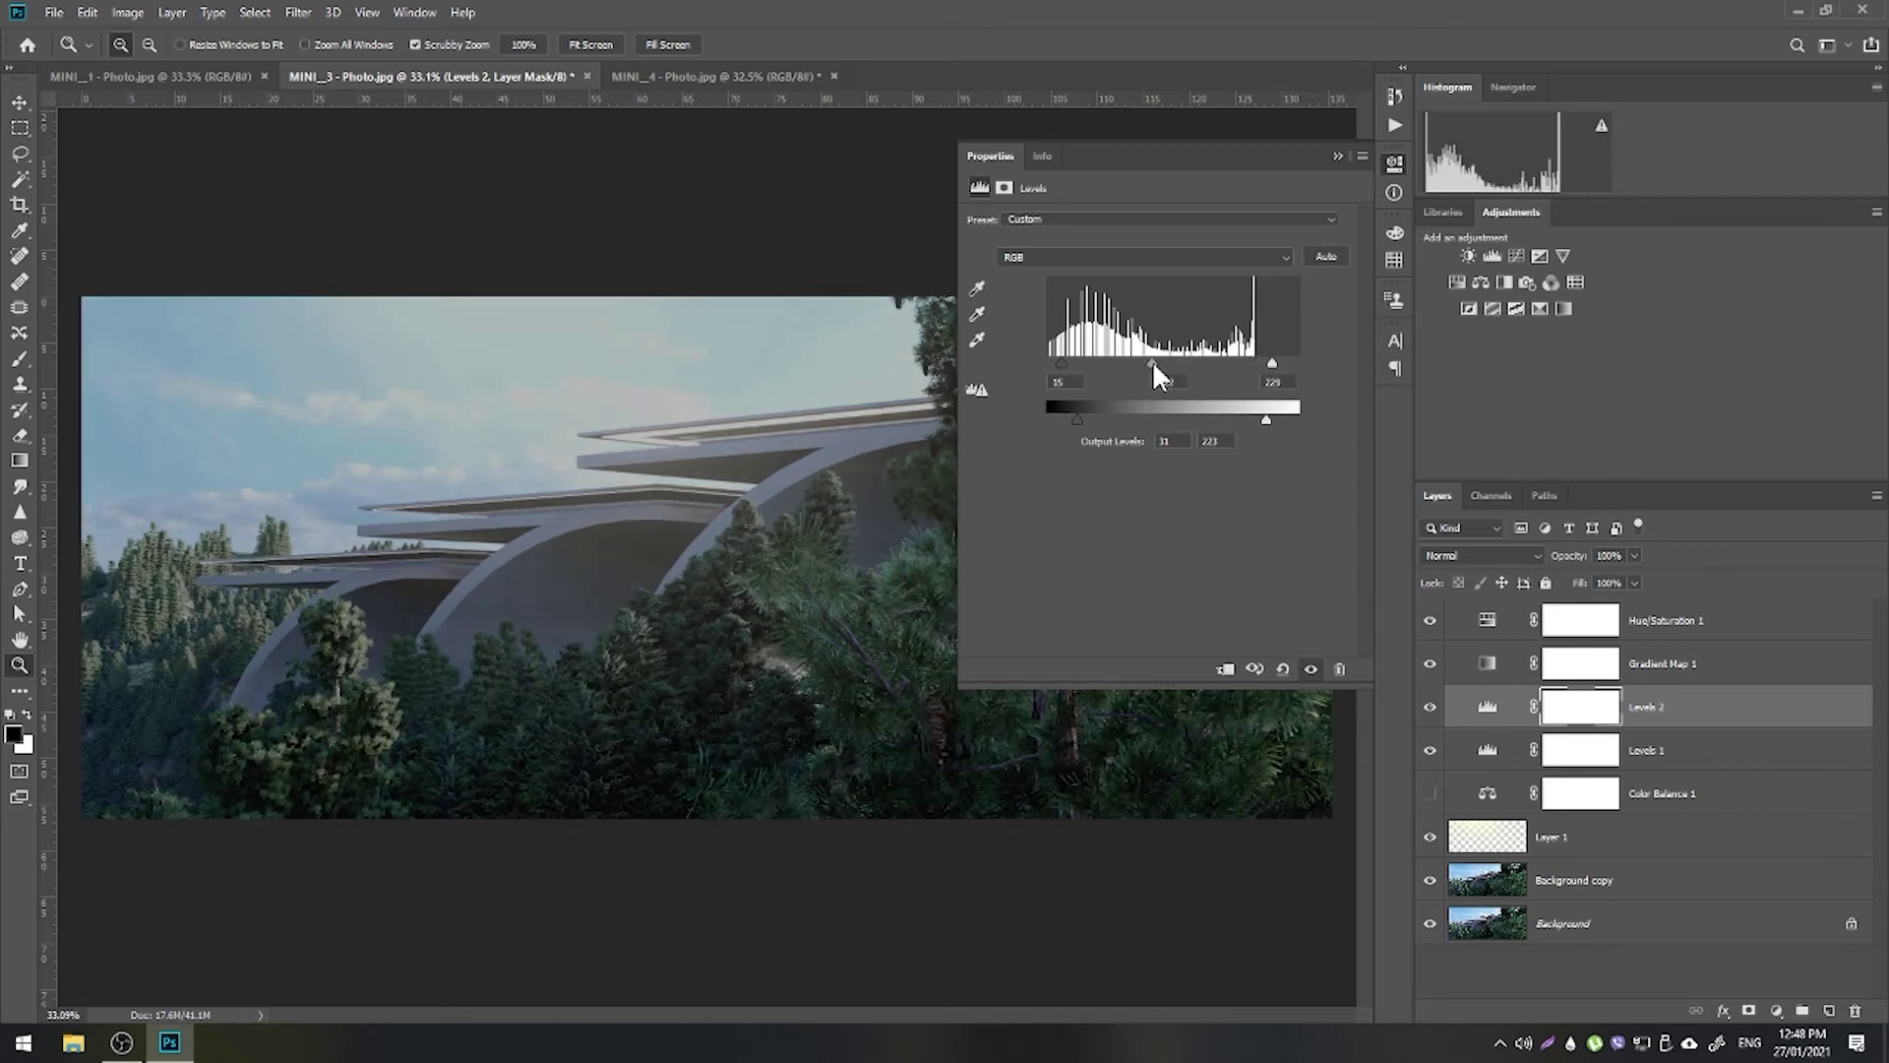
Add a High Pass copy of the Background blended as Overlay with a black mask
click(1574, 880)
key(ctrl+alt+f)
key(ctrl+j)
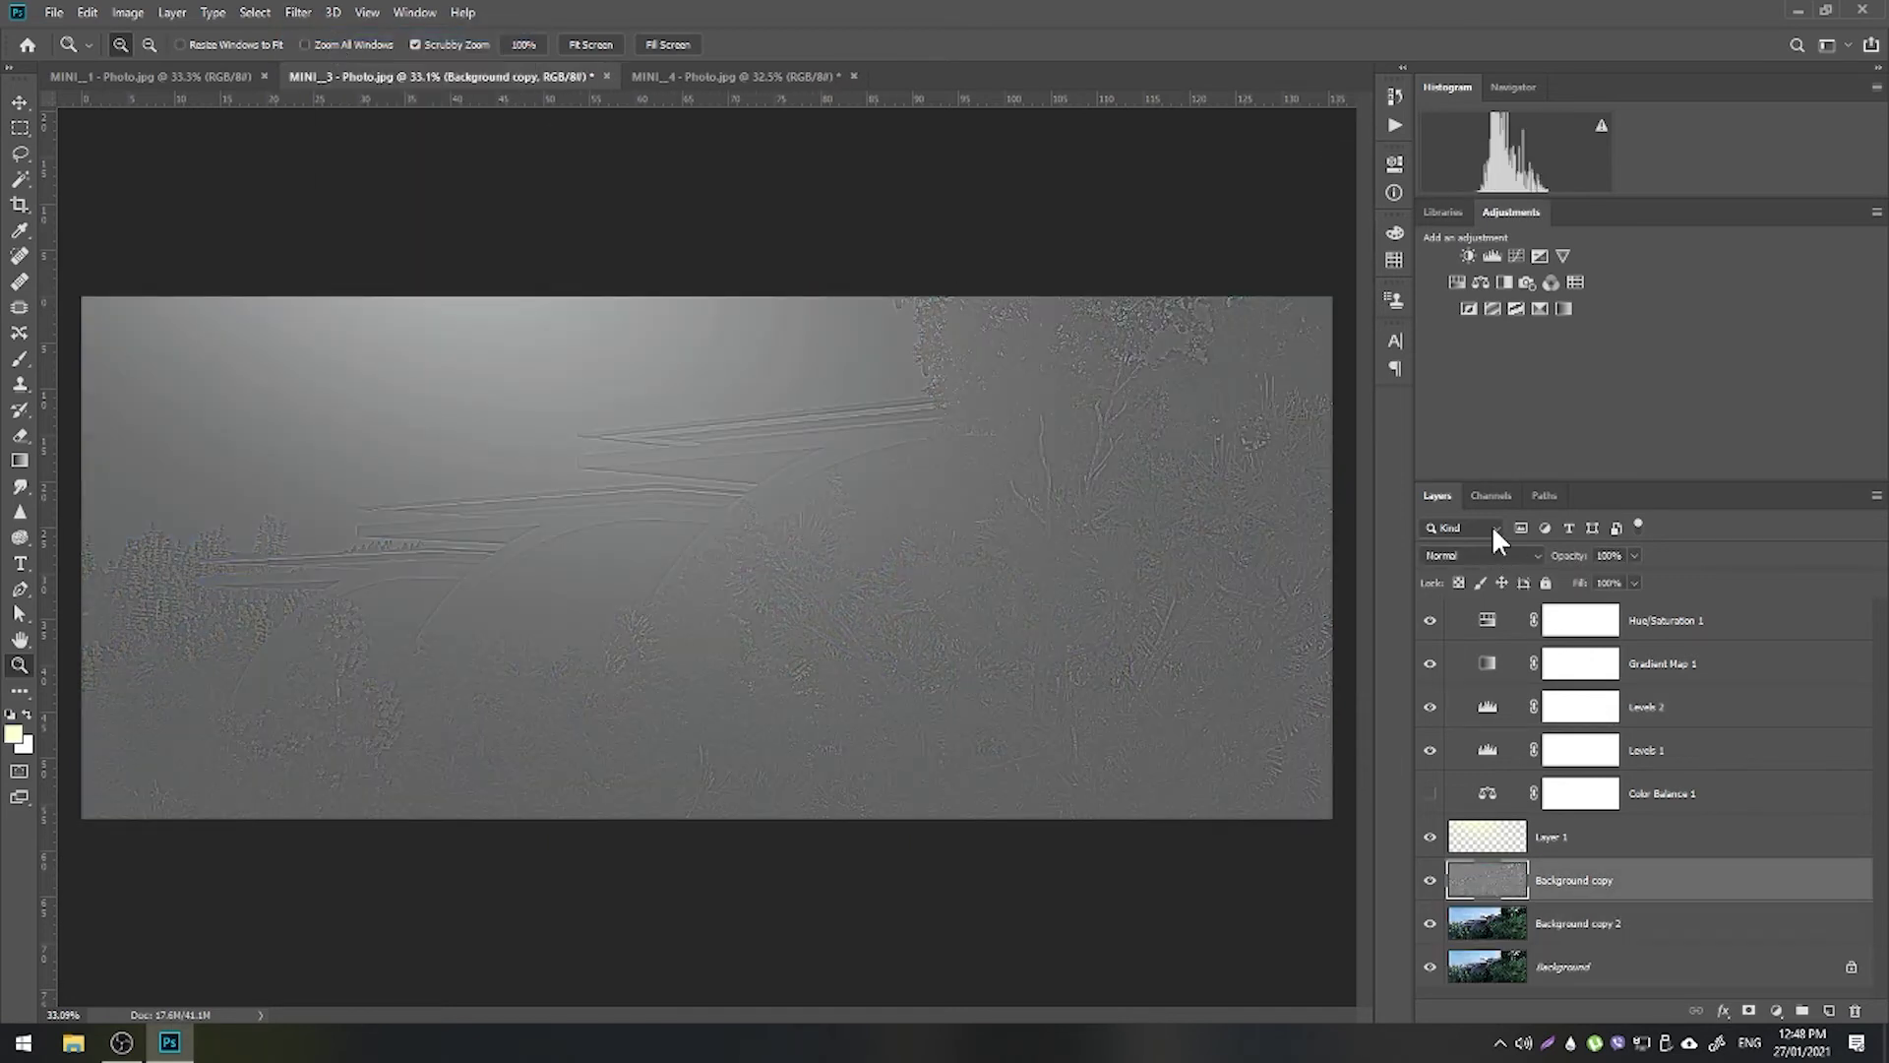
click(1481, 555)
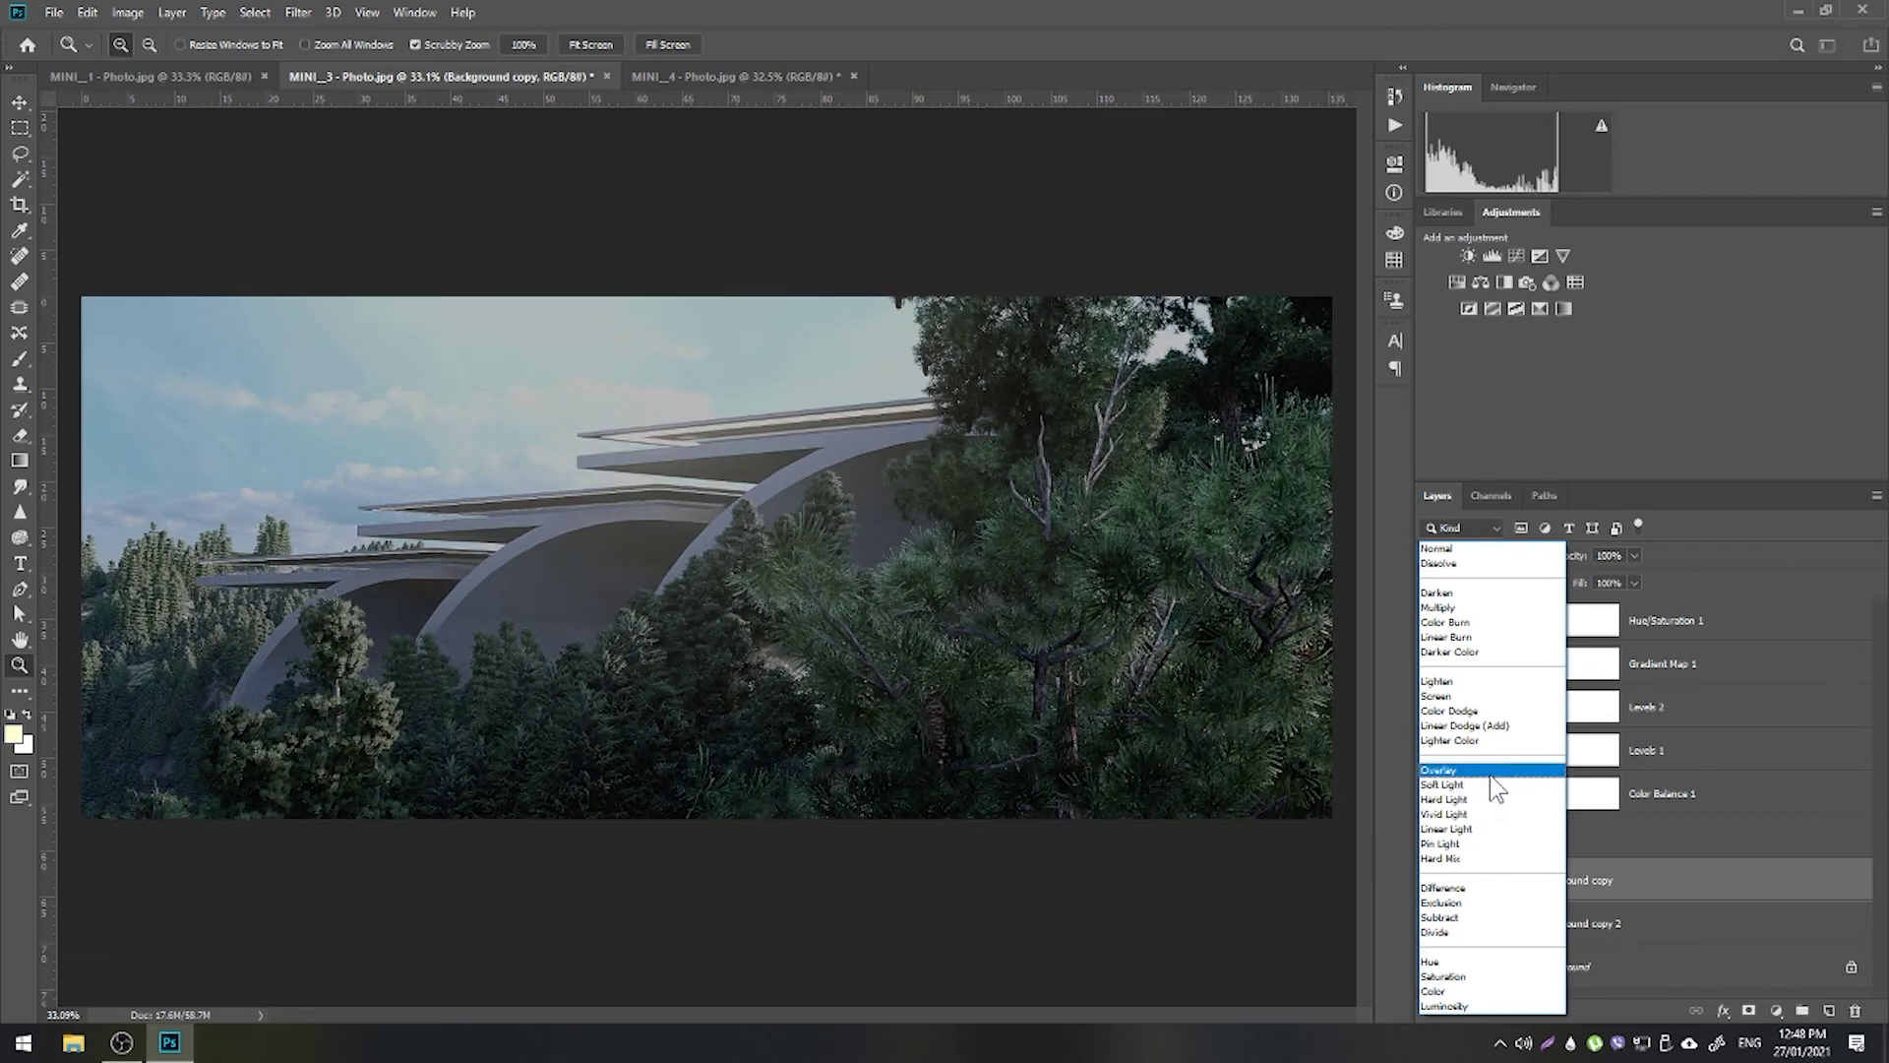
click(1438, 769)
click(1748, 1010)
key(ctrl+i)
Paint white on the mask to sharpen parts of the canopy
key(b)
key(x)
drag(733, 527, 415, 546)
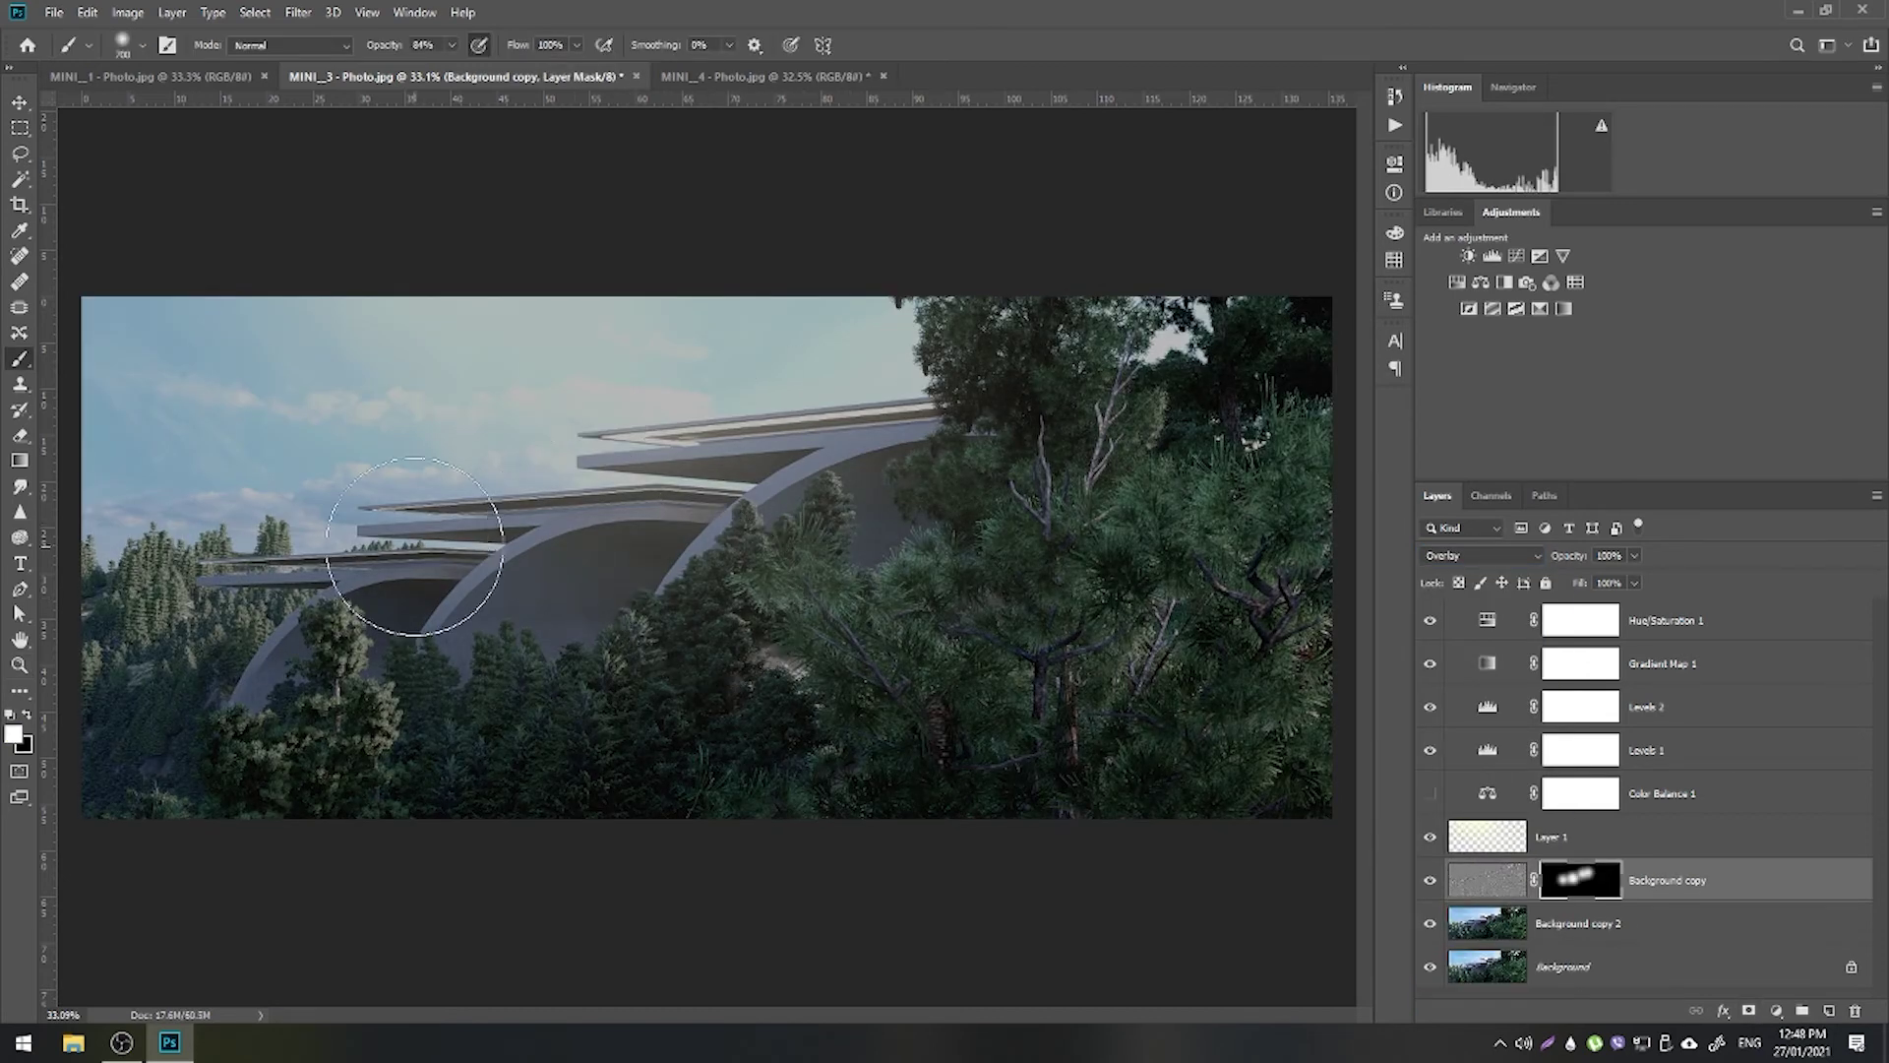
key(z)
drag(679, 589, 649, 588)
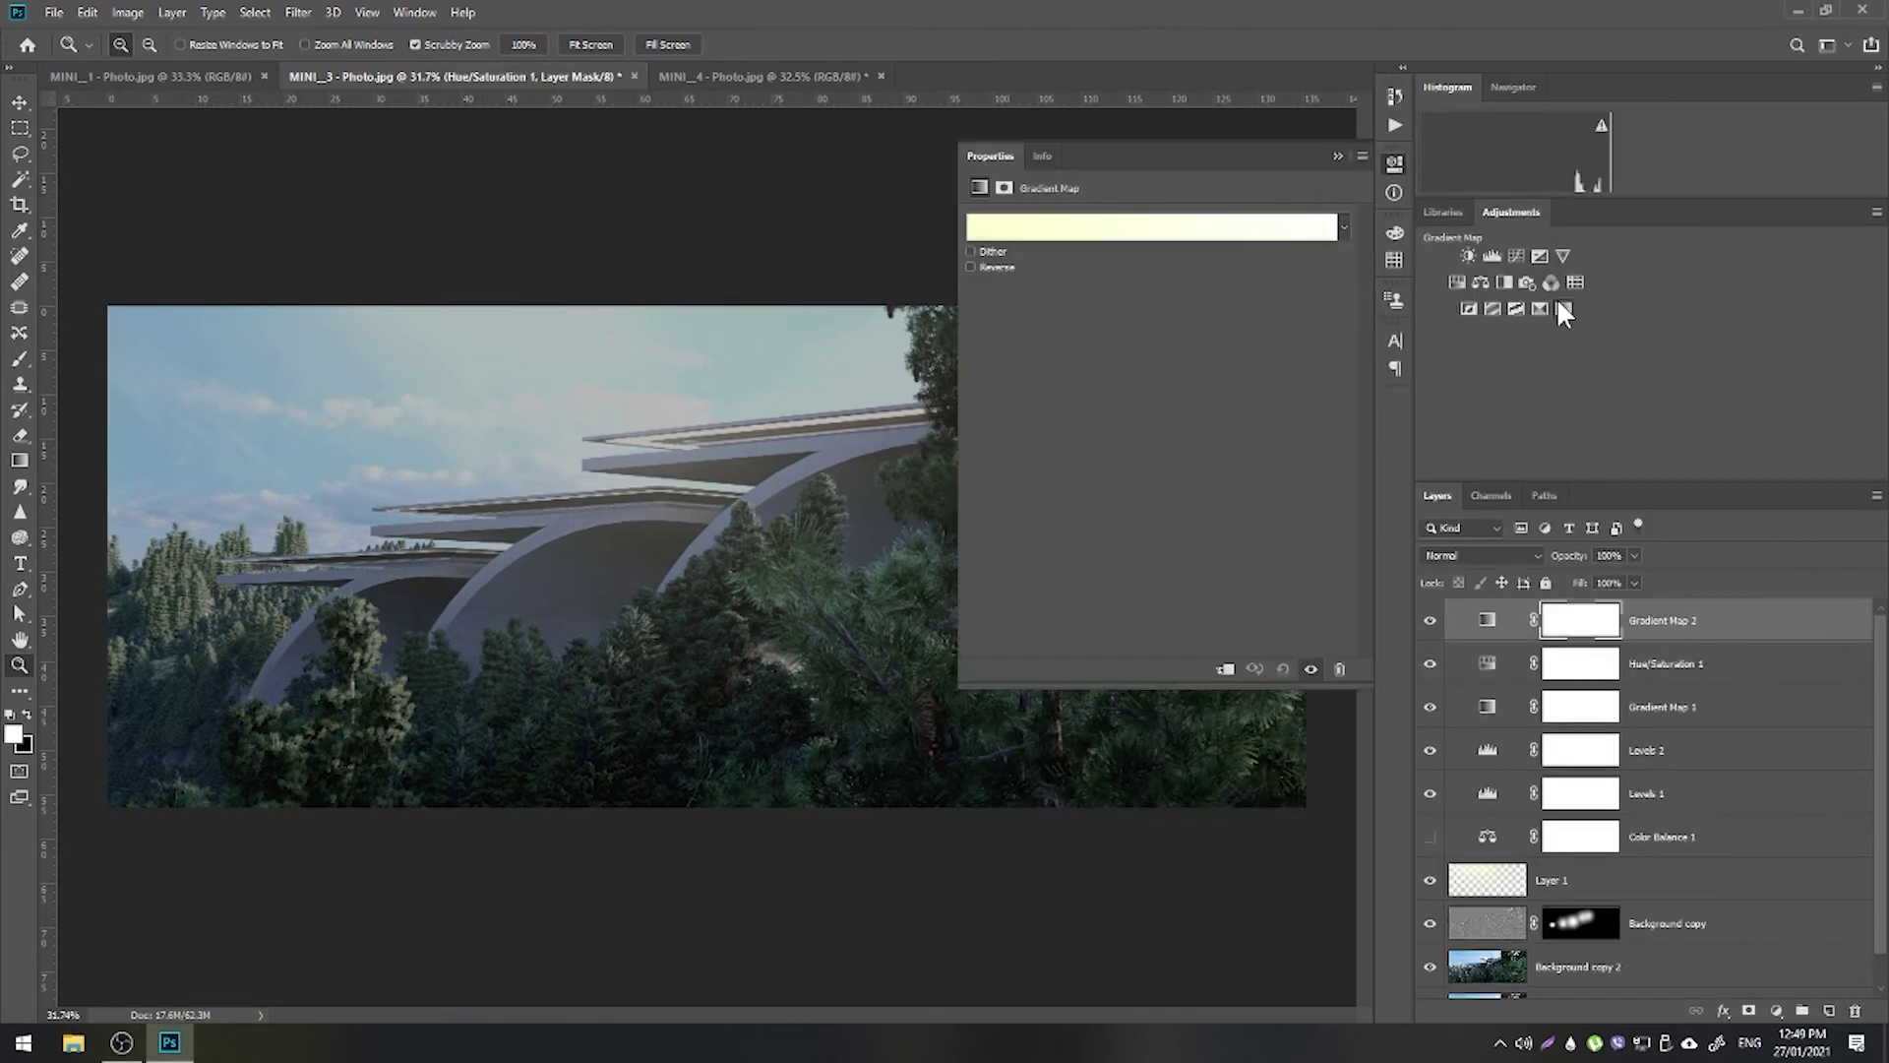
Try a grey gradient stop and another Levels layer, then undo them
double_click(1624, 554)
mouse_move(1312, 728)
mouse_down()
mouse_move(1325, 831)
mouse_move(1266, 804)
mouse_up()
key(Return)
key(Return)
click(1491, 256)
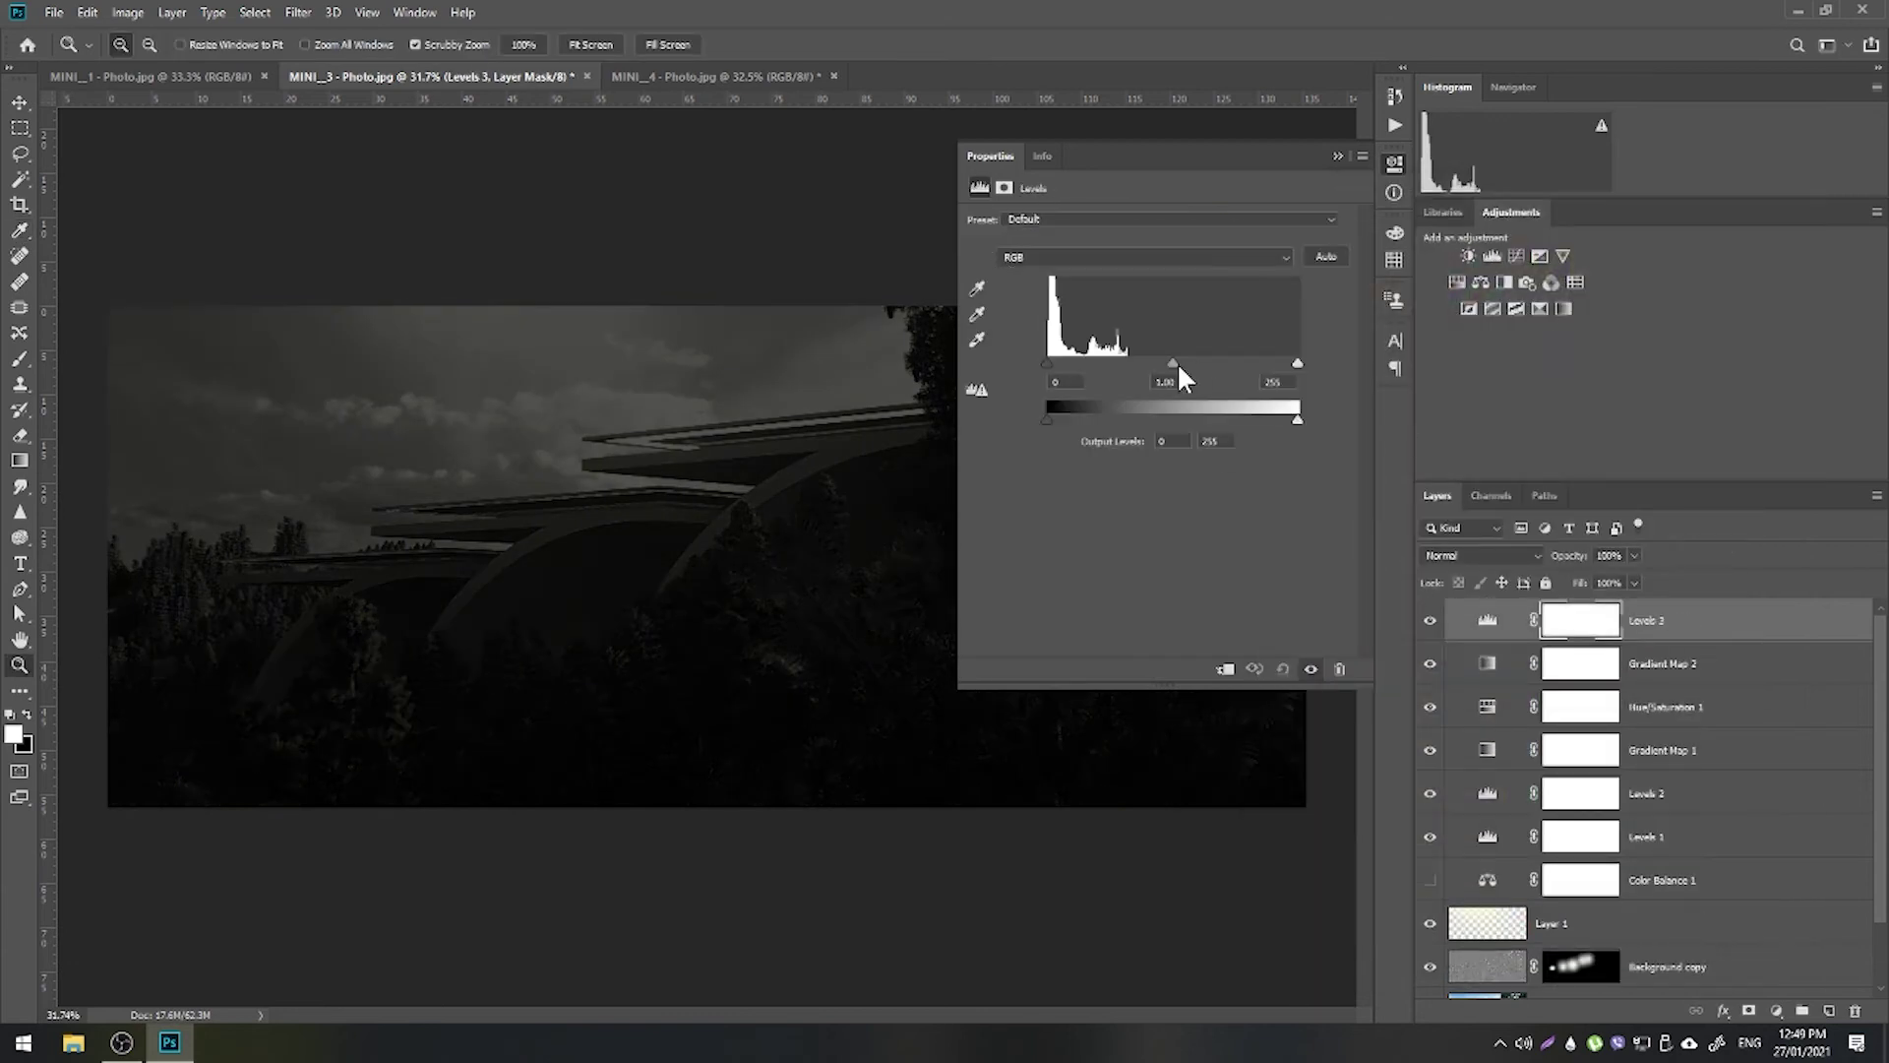
drag(1177, 363, 1071, 369)
key(ctrl+z)
key(ctrl+z)
key(ctrl+z)
key(ctrl+z)
key(ctrl+z)
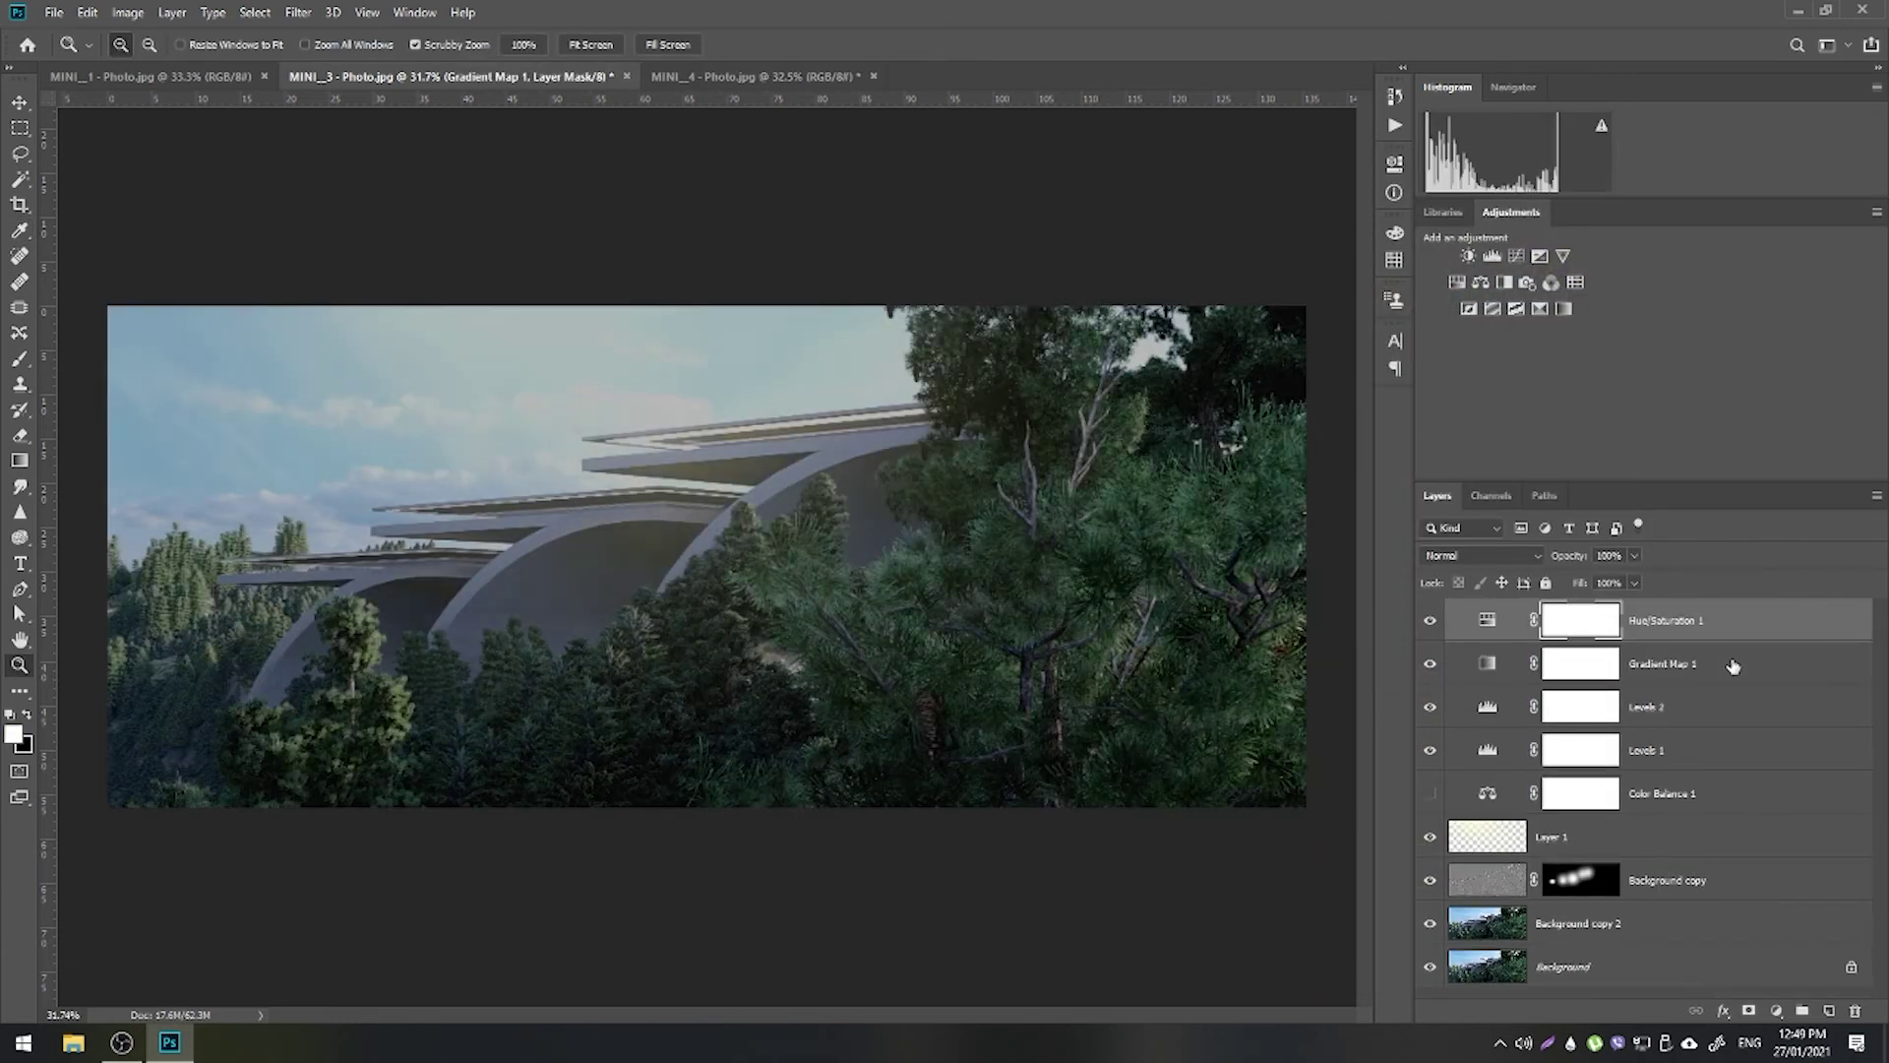
drag(840, 462, 785, 462)
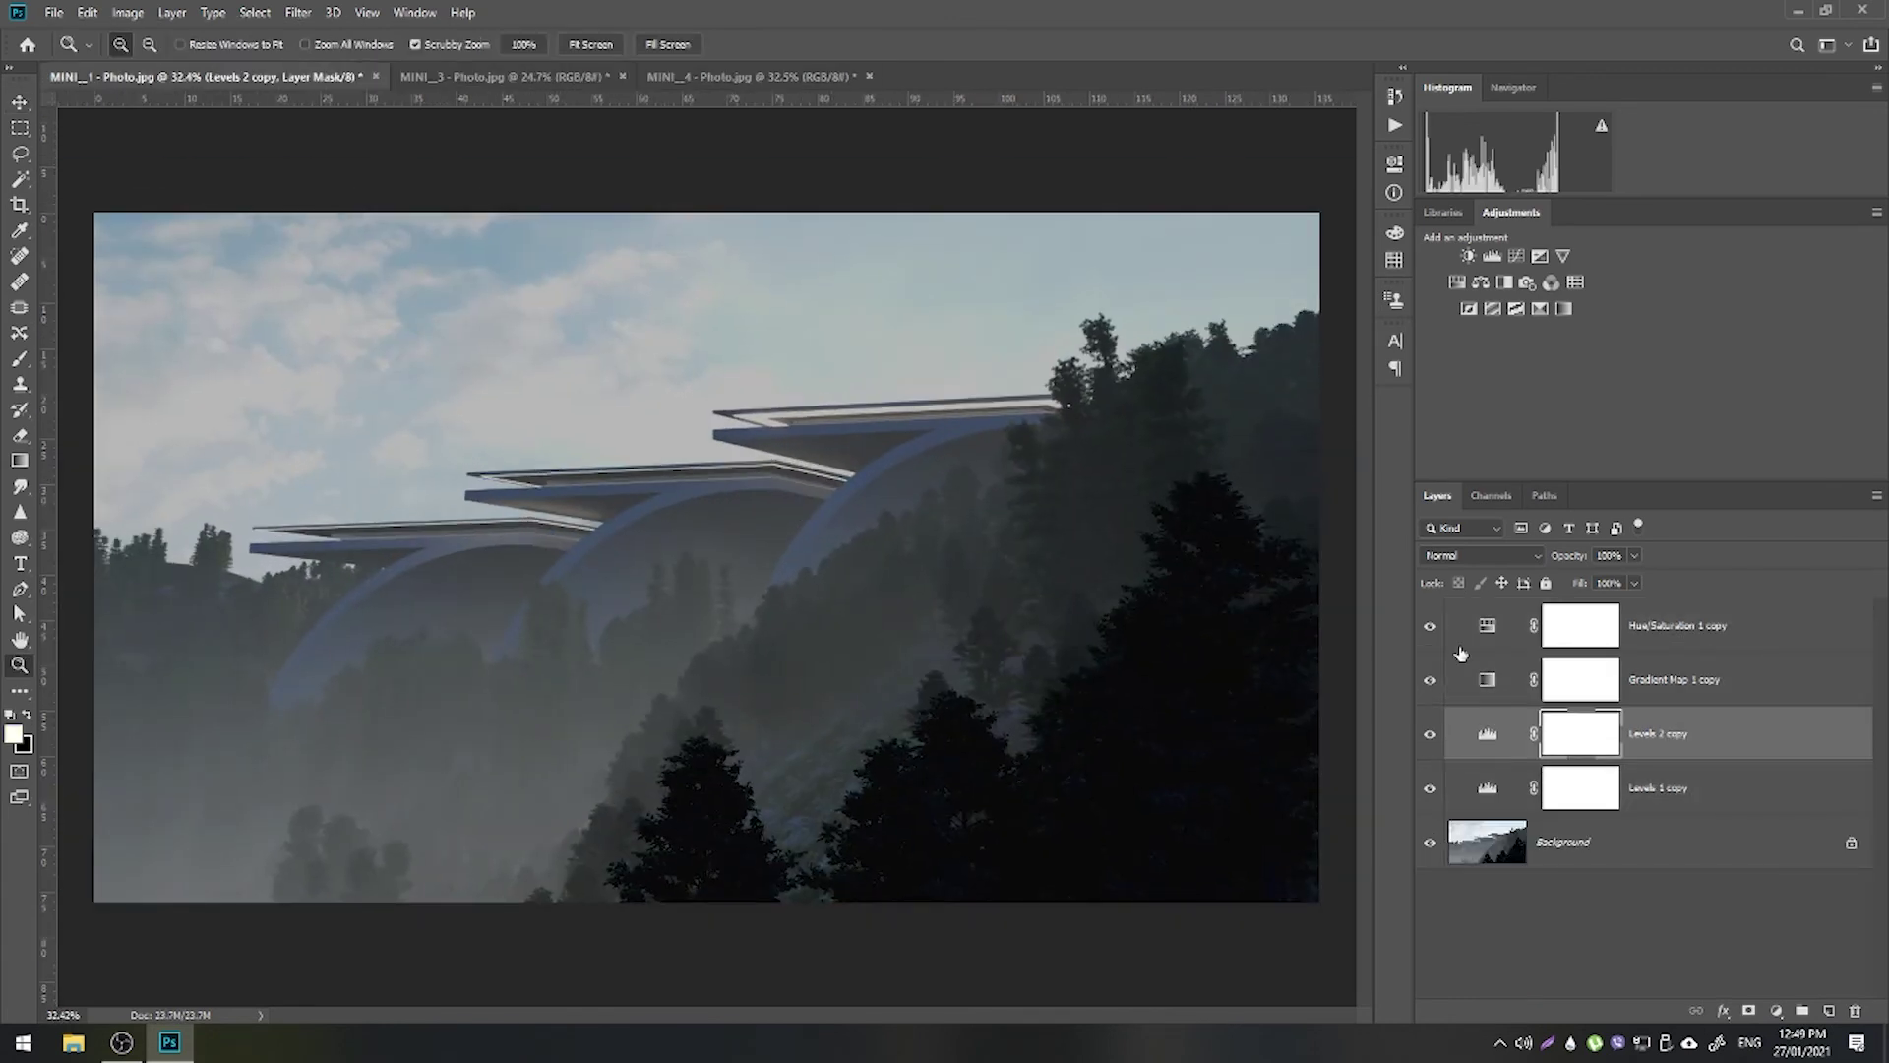
Adjust MINI_1's Levels 2 copy output white, midtones and highlights
drag(1248, 421, 1285, 421)
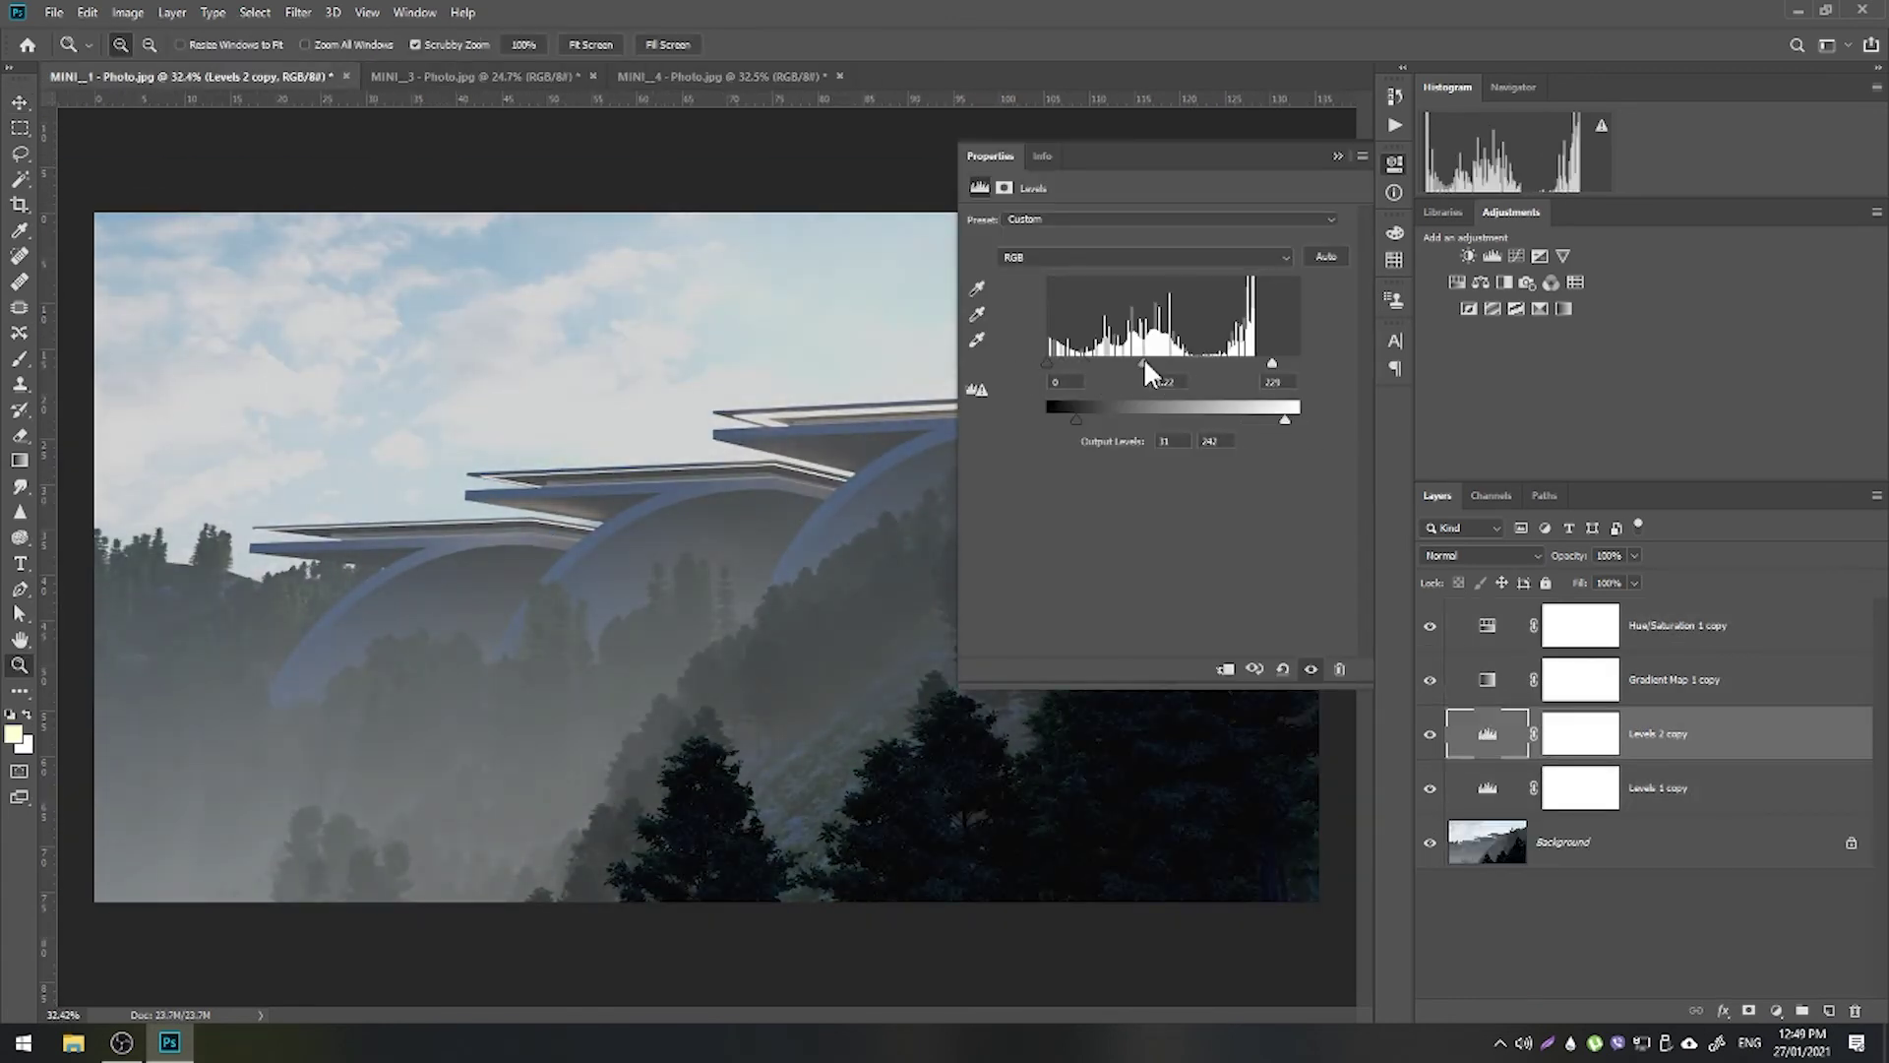
drag(1143, 363, 1278, 363)
alt+click(932, 458)
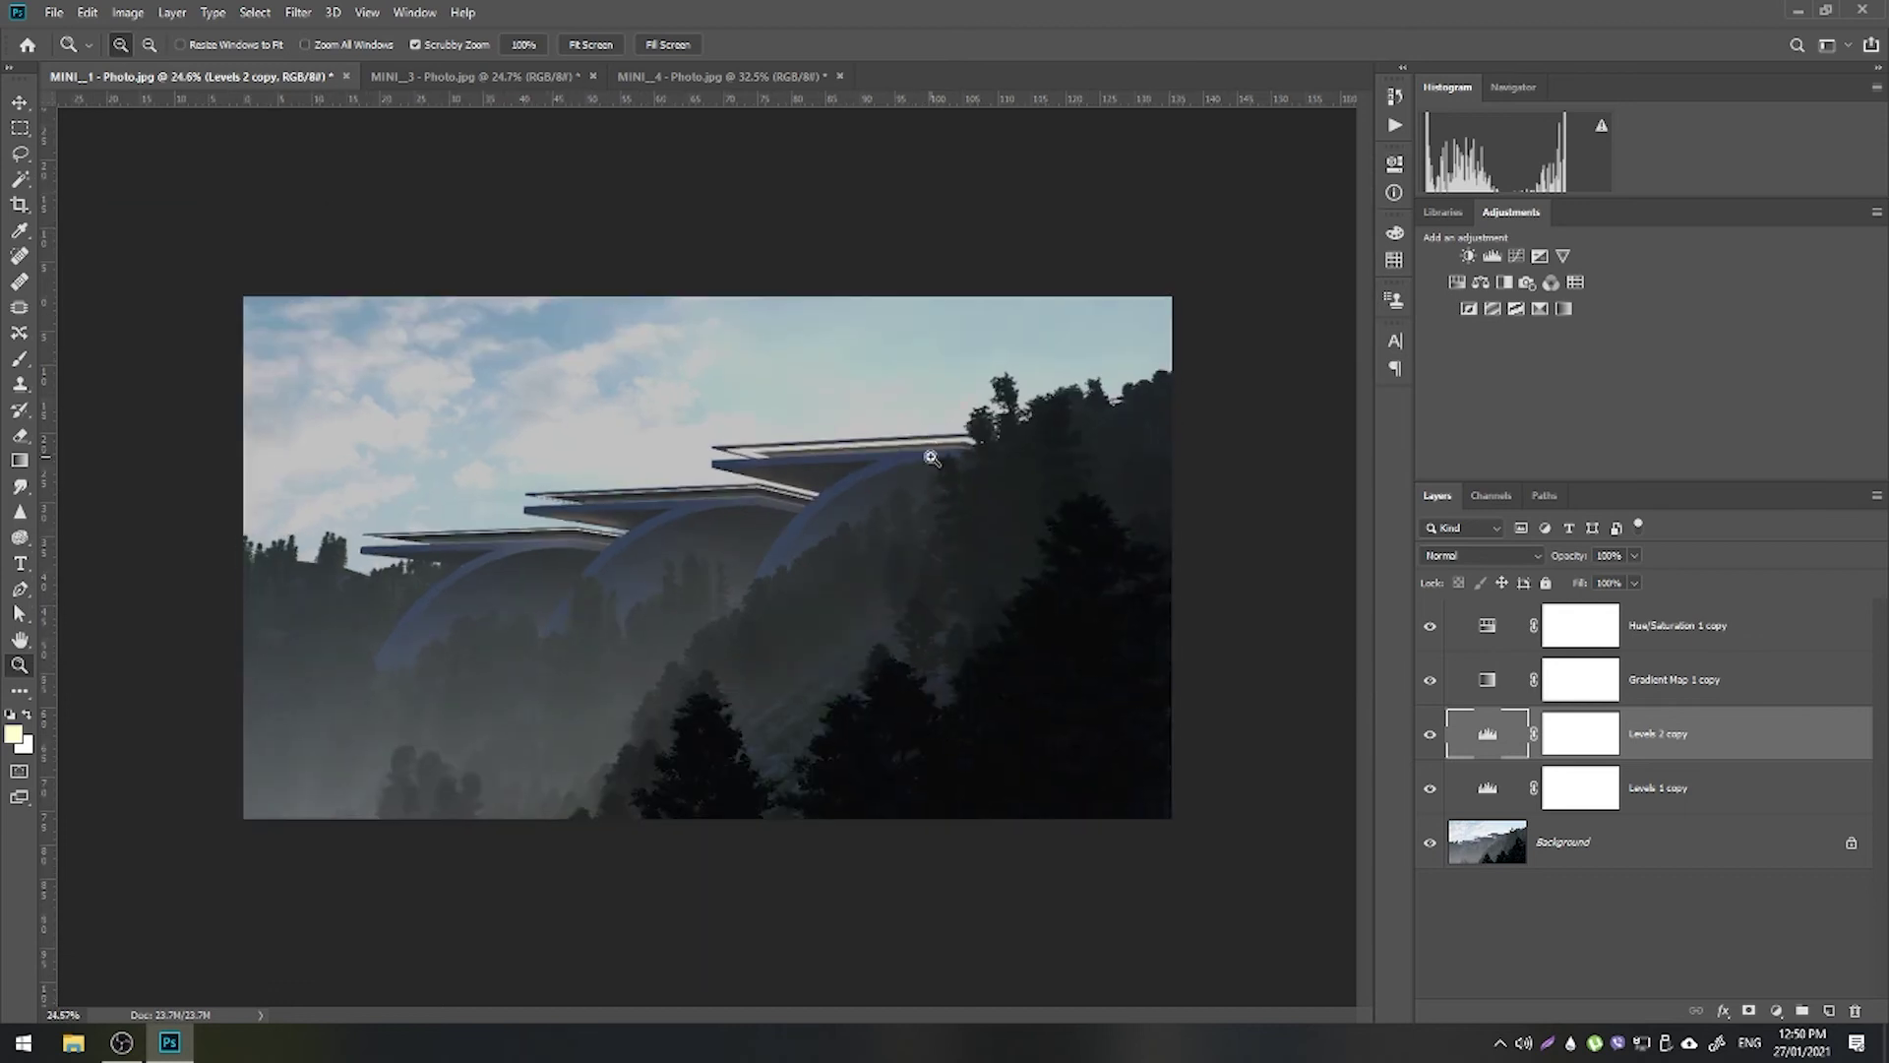
Copy Layer 1 from MINI_3 into MINI_1, align it top-left, and mask its top edge
click(473, 76)
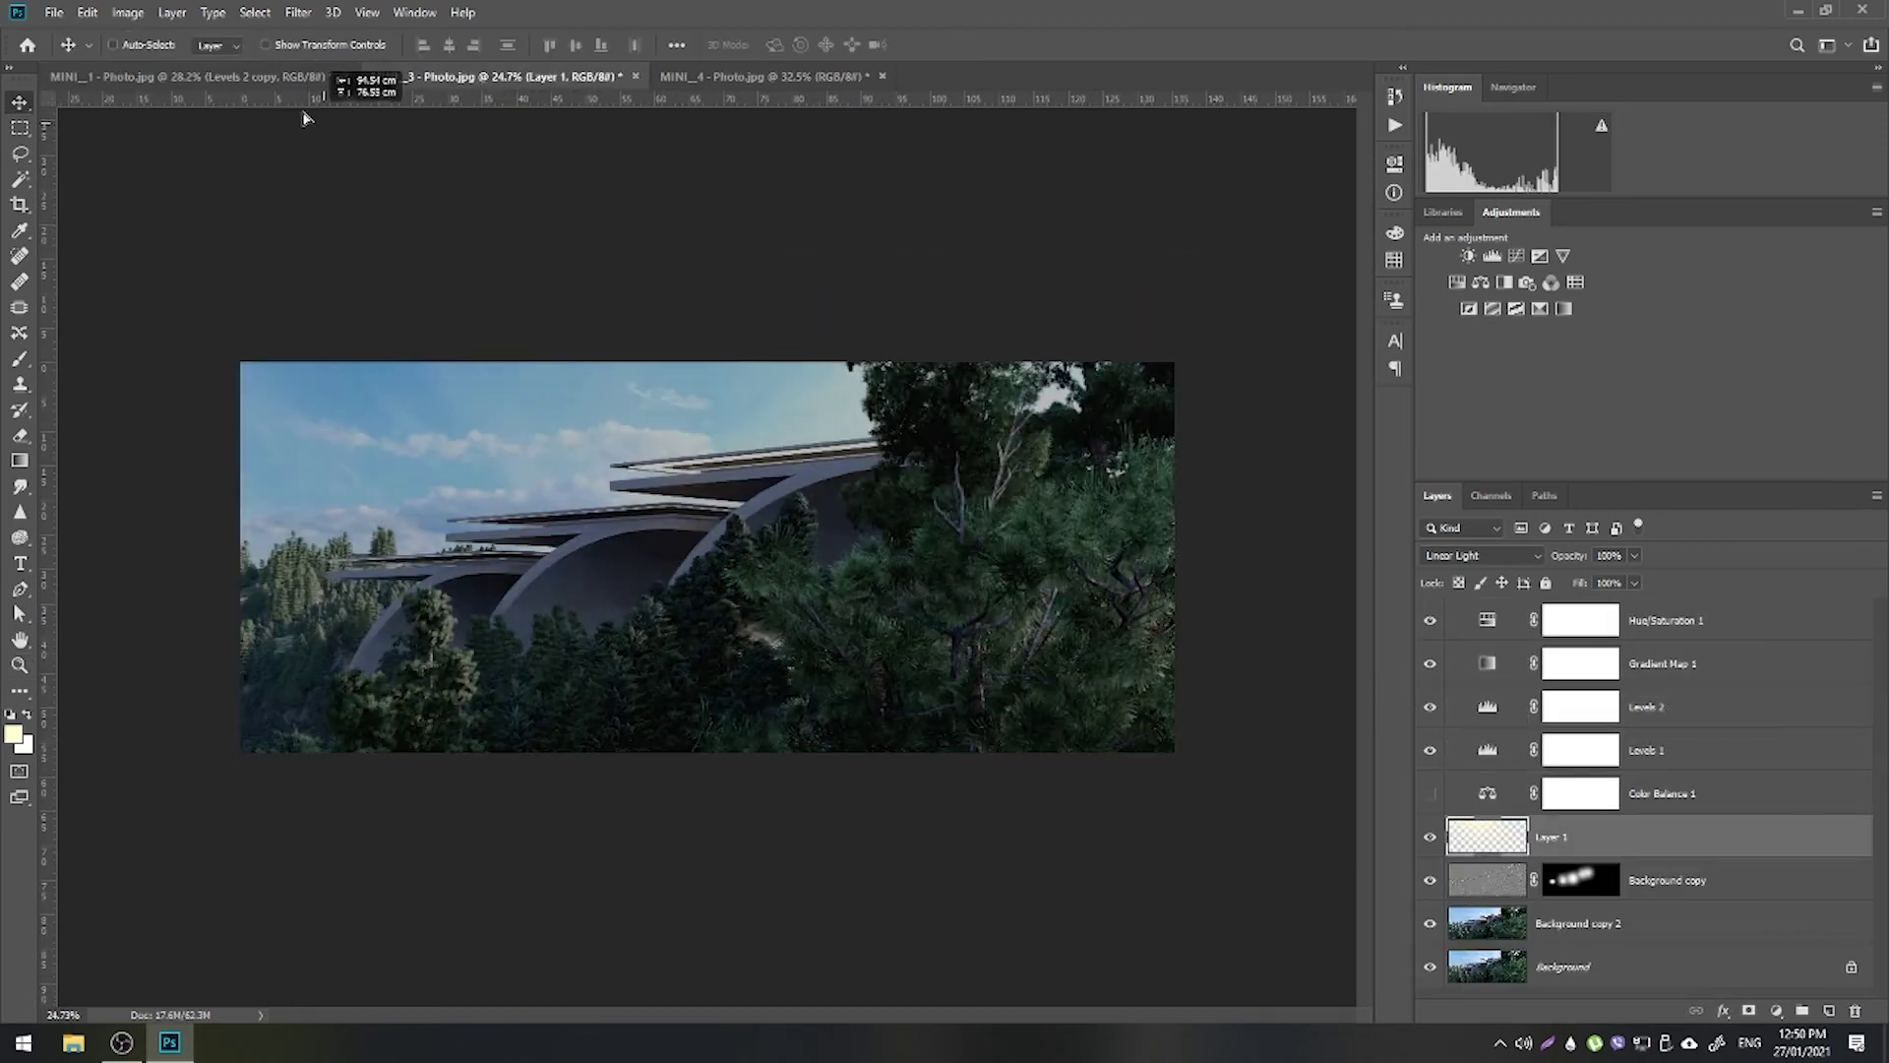
drag(1486, 831, 856, 548)
ctrl+drag(953, 608, 765, 464)
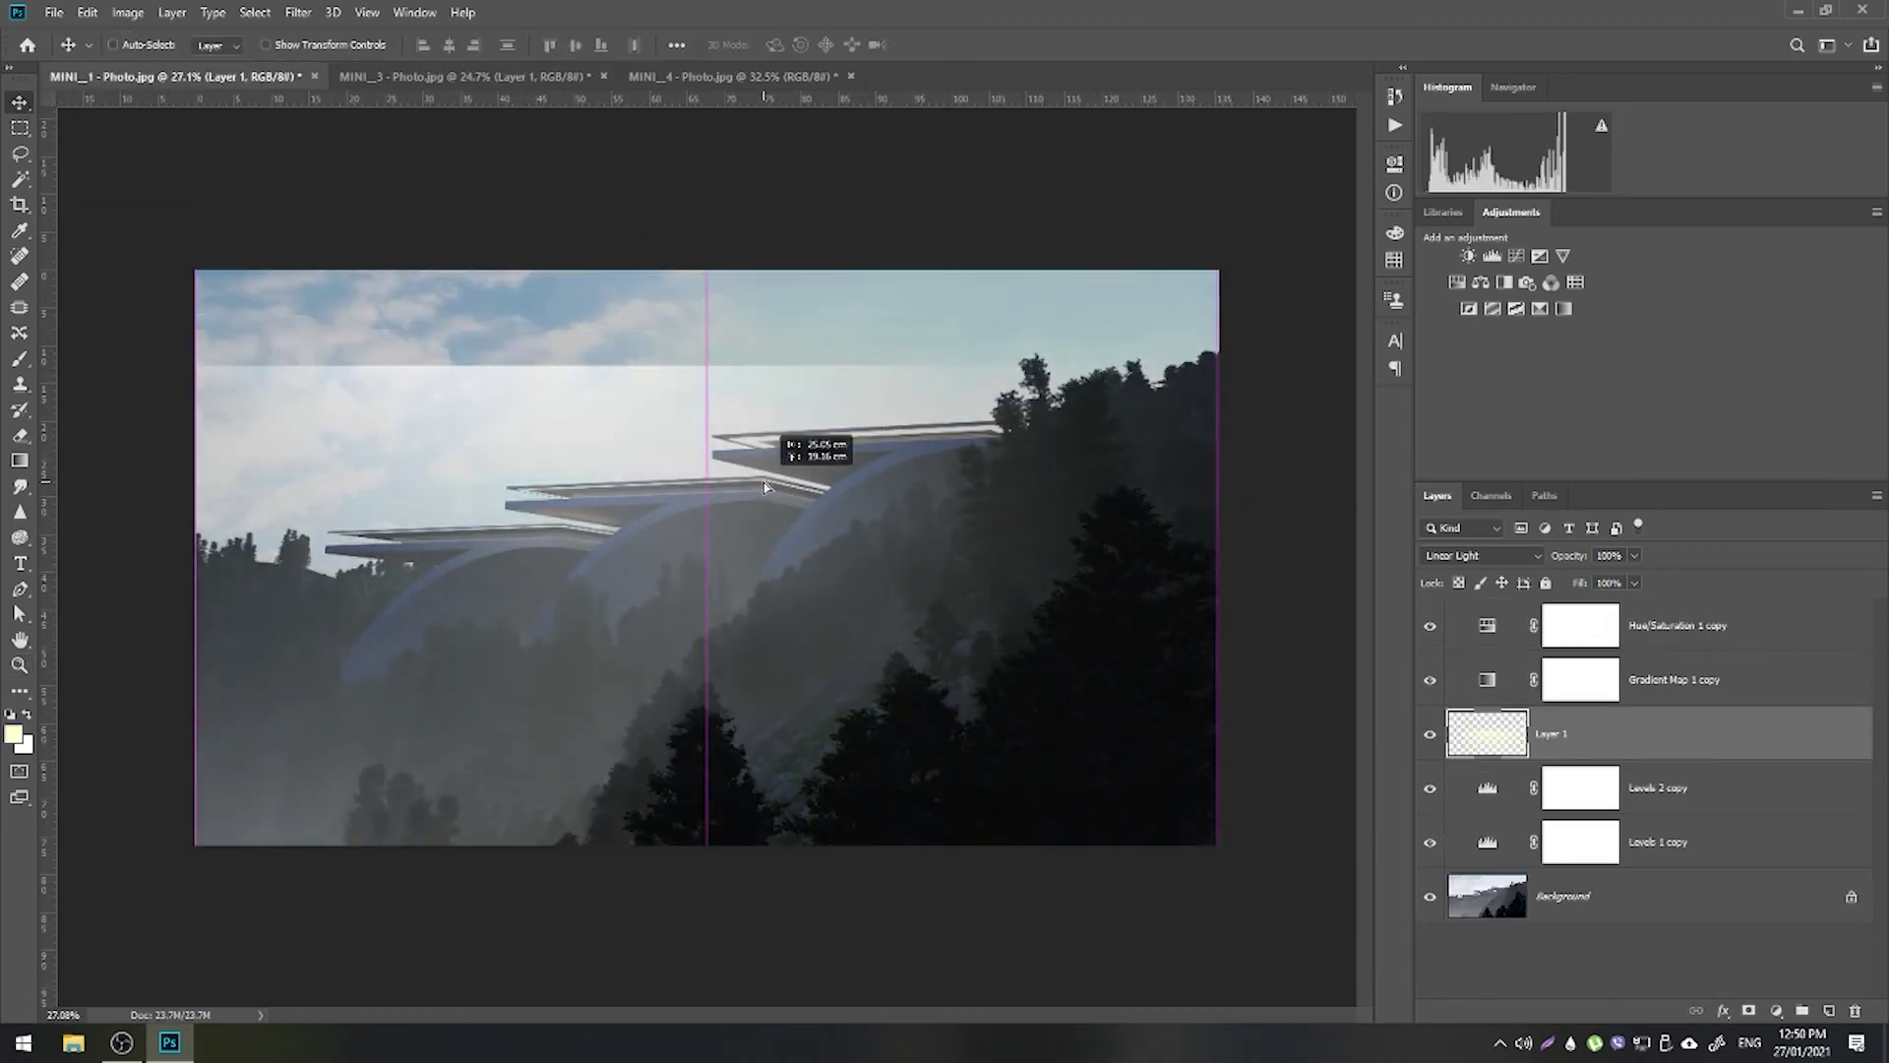
click(1749, 1014)
key(b)
key(x)
drag(1202, 422, 210, 211)
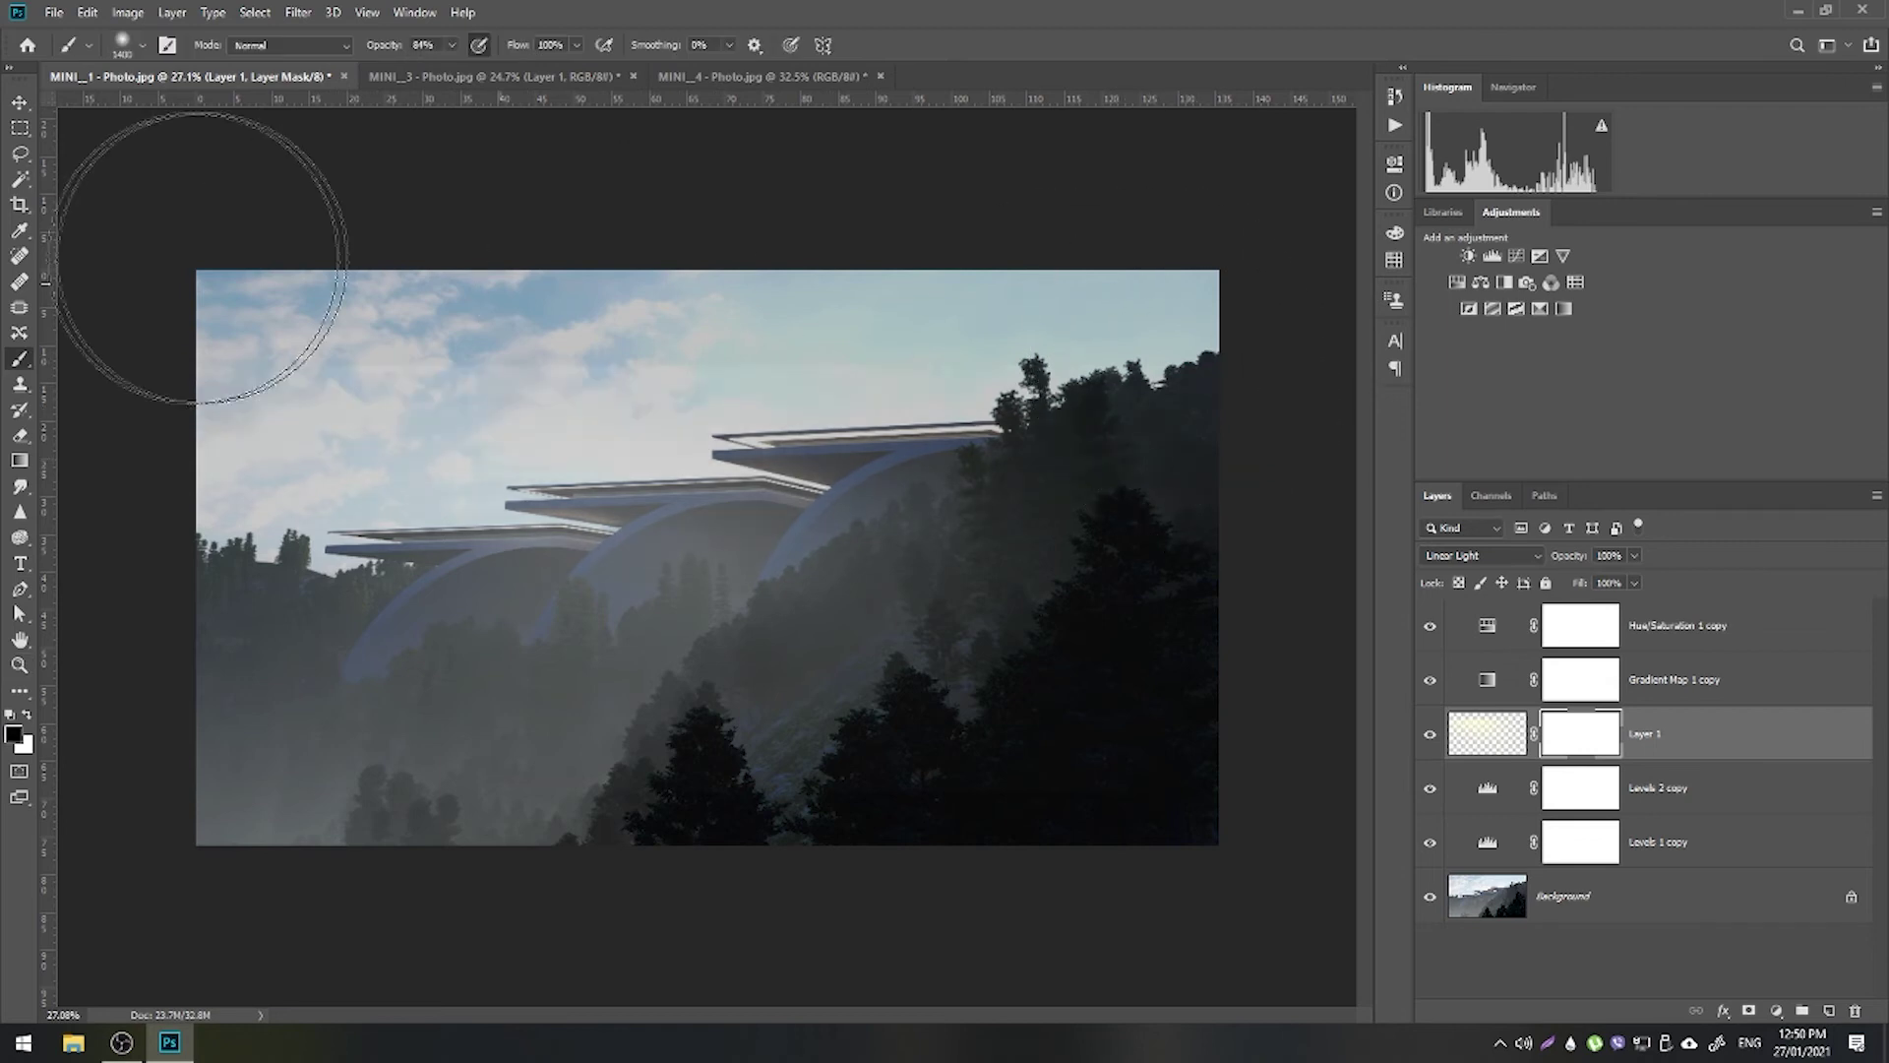
Paint a soft white glow under the canopy on an Overlay layer at 39% opacity
drag(1587, 922, 1829, 1012)
click(1829, 1012)
click(1481, 555)
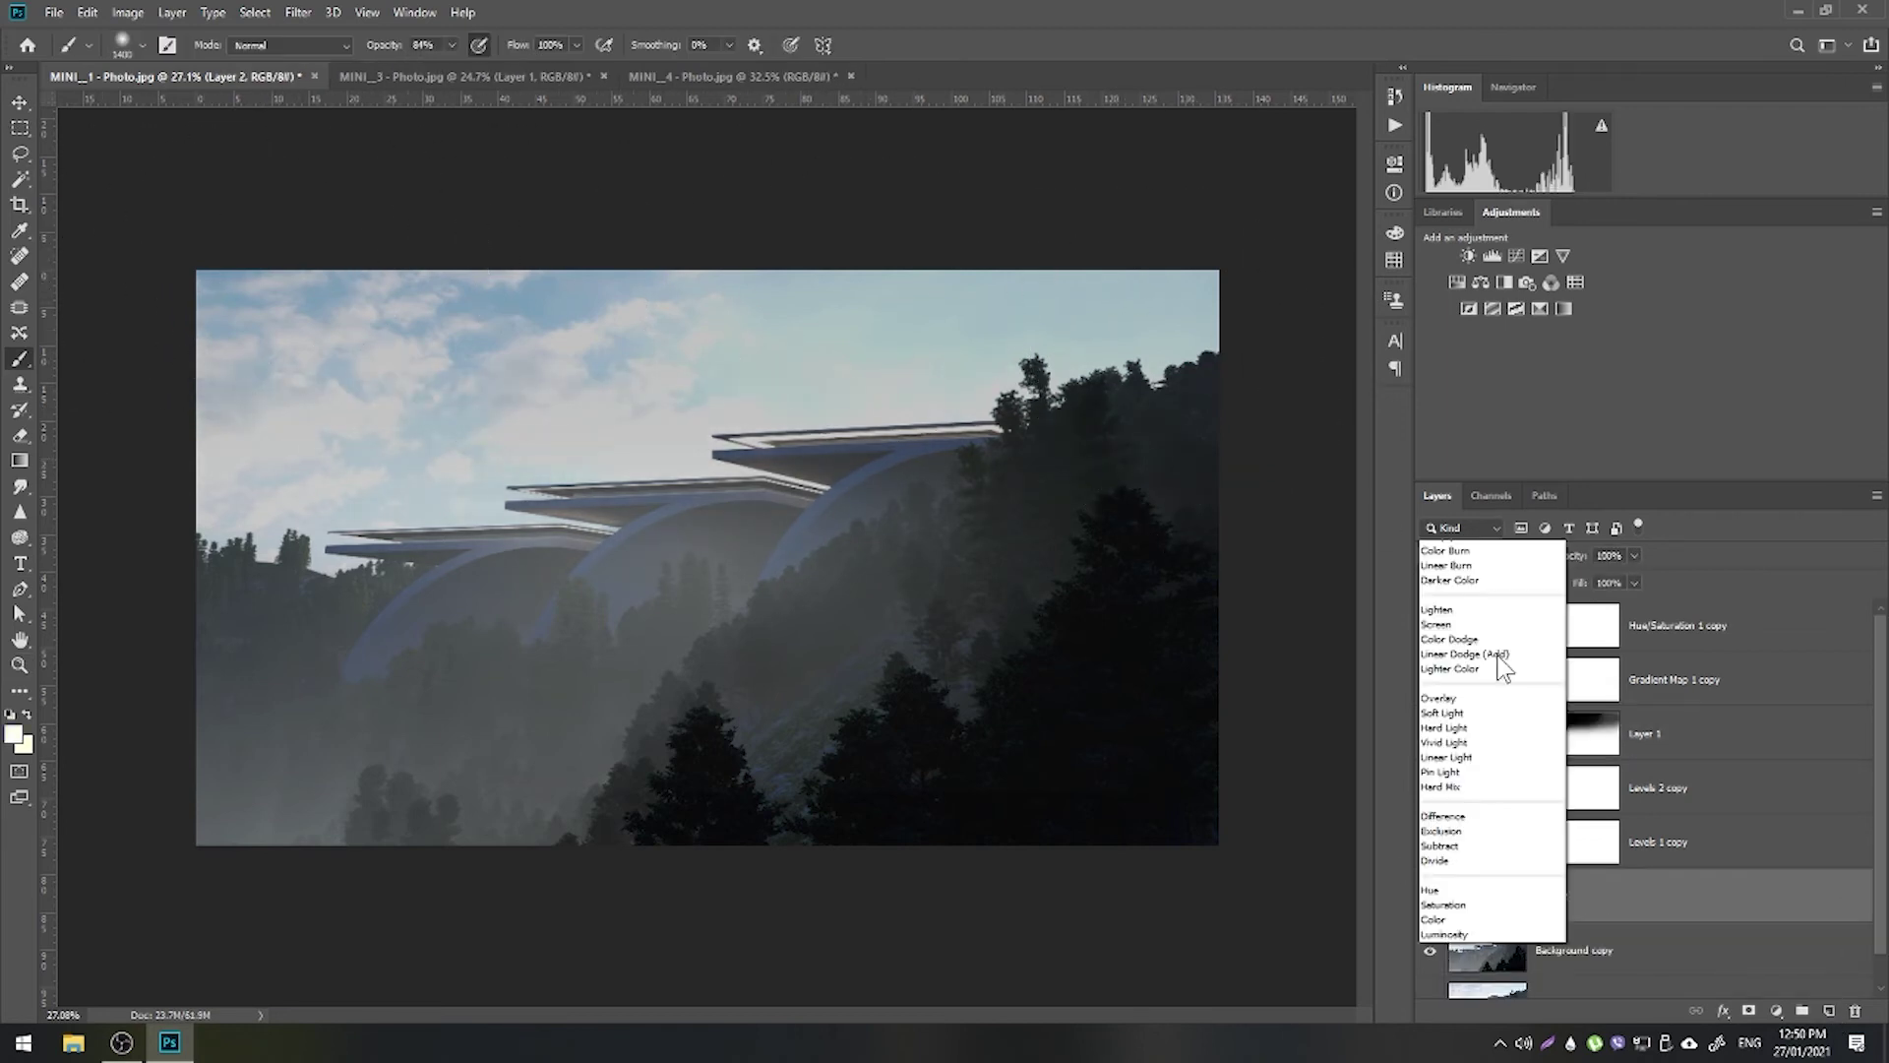
click(1456, 757)
key(x)
click(596, 532)
key(ctrl+z)
key(bracketleft)
key(bracketleft)
key(bracketleft)
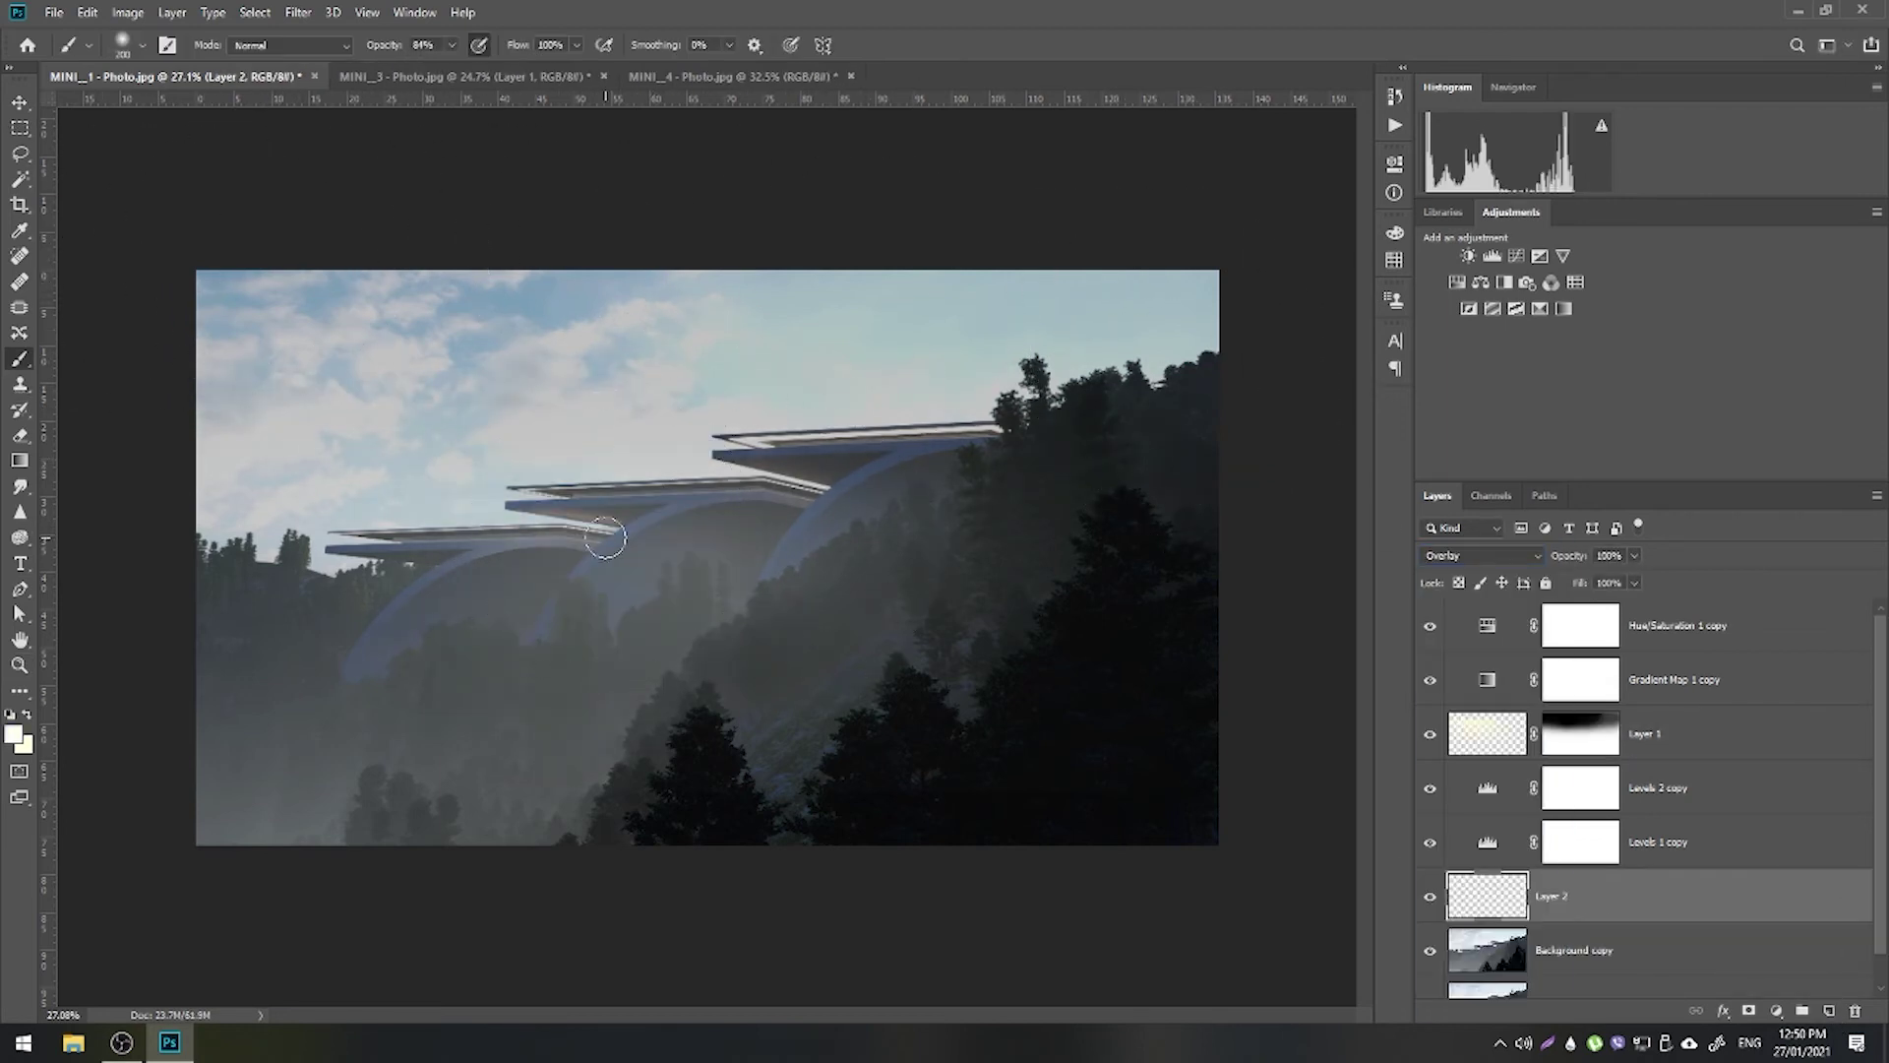
click(581, 516)
drag(1633, 557, 1572, 590)
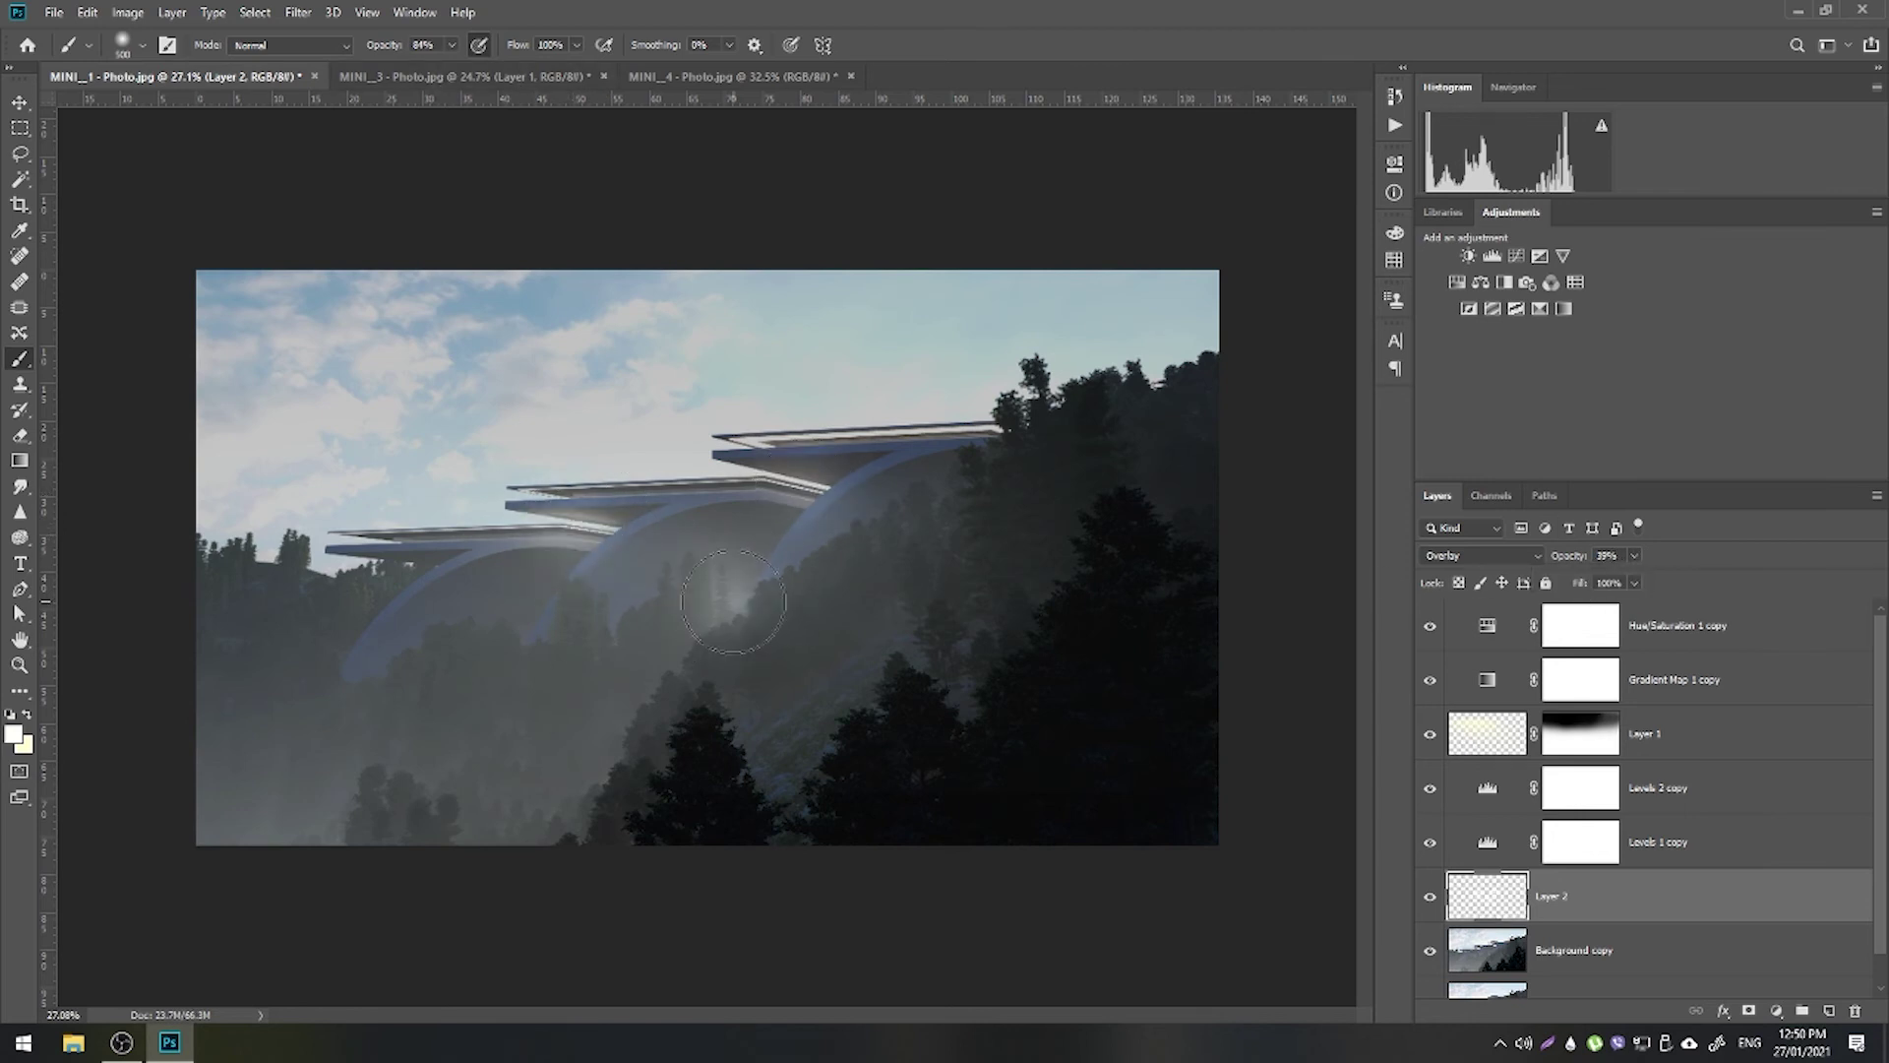
Recolour the Gradient Map 1 copy stops to dark green and a darker right stop
alt+scroll(844, 549, down, 4)
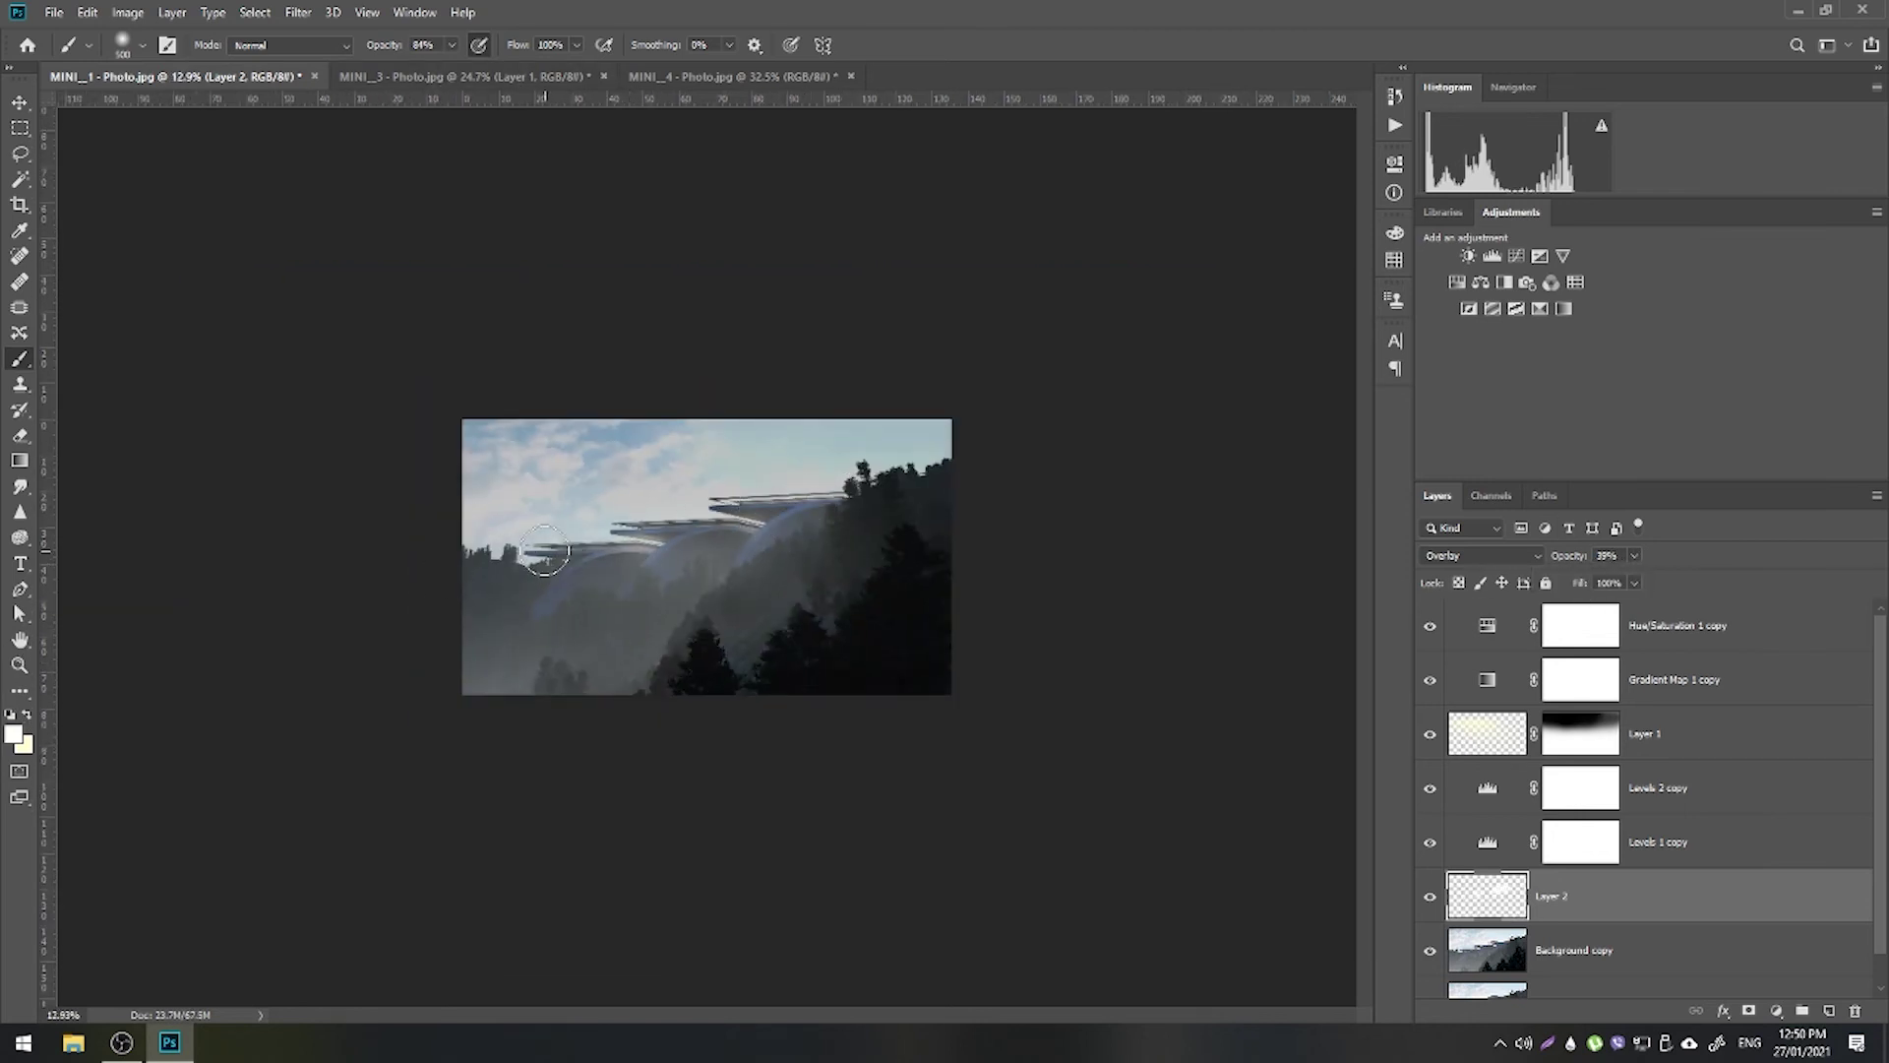
alt+scroll(780, 409, up, 5)
double_click(1487, 679)
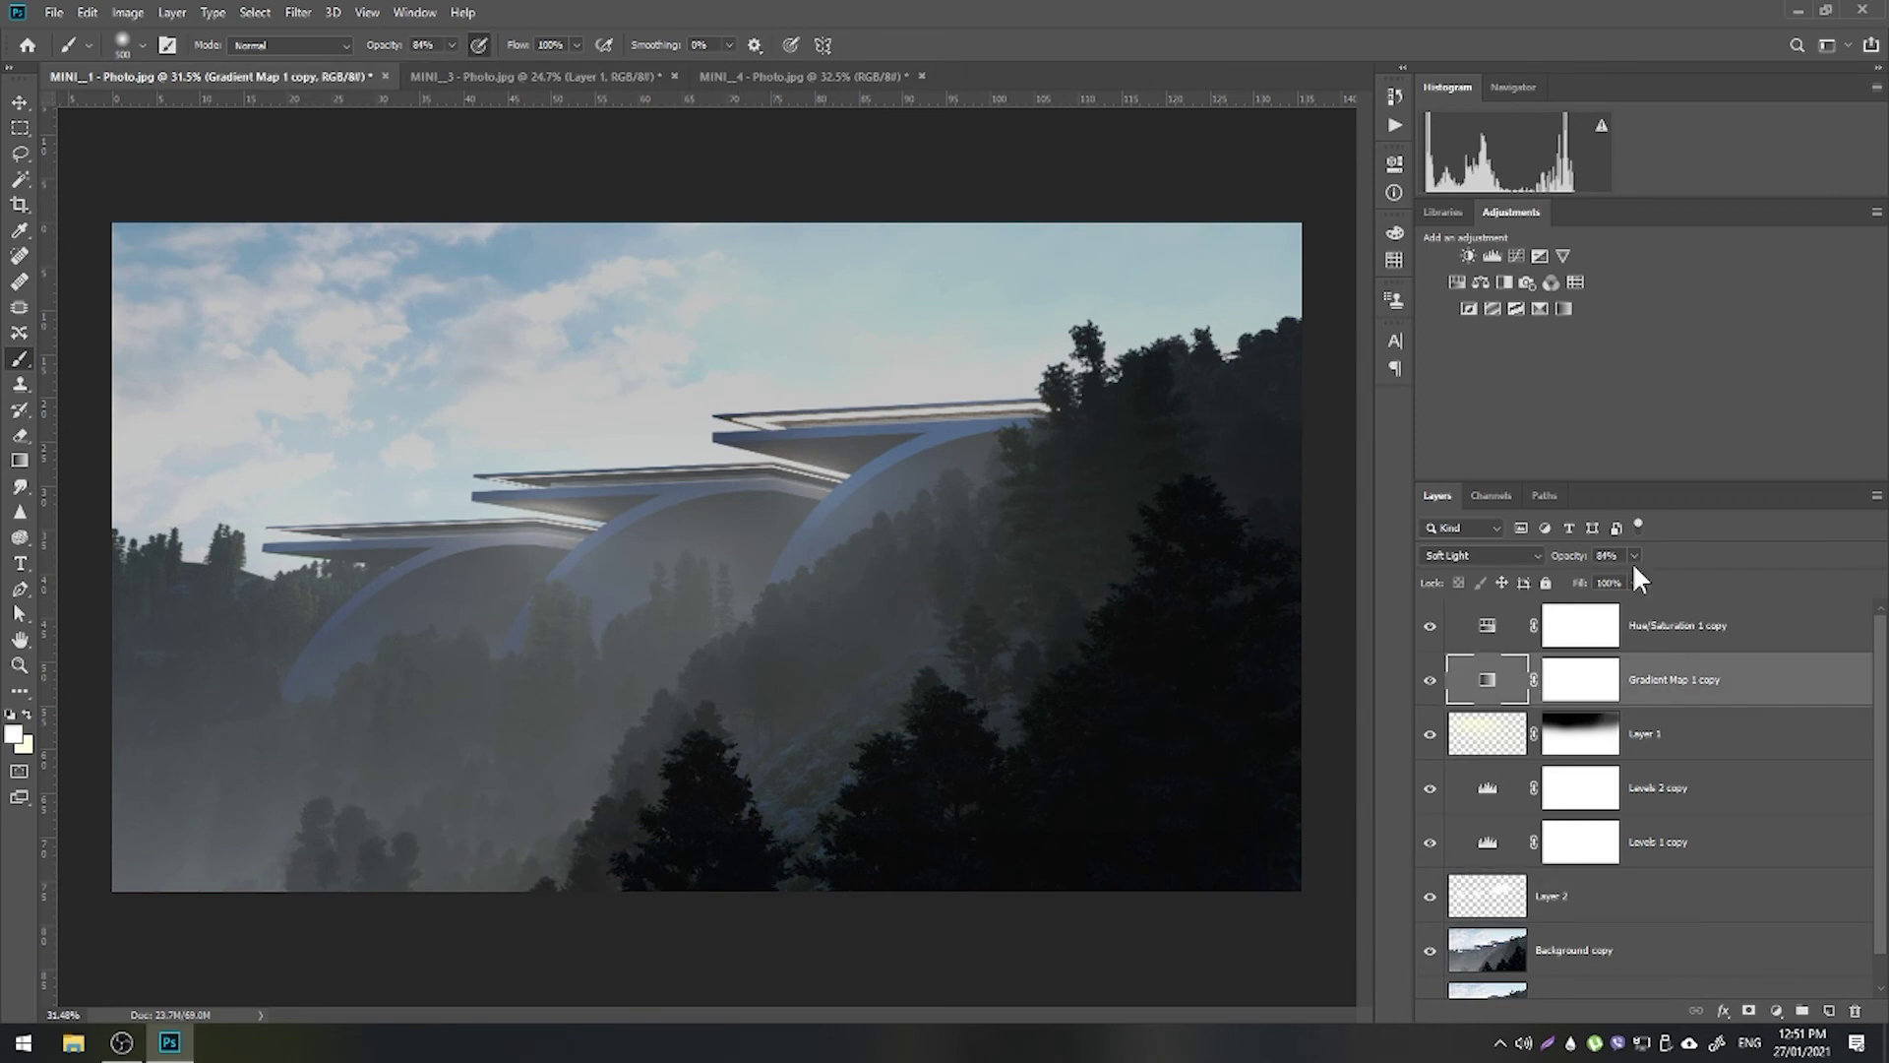
click(1151, 227)
double_click(1753, 553)
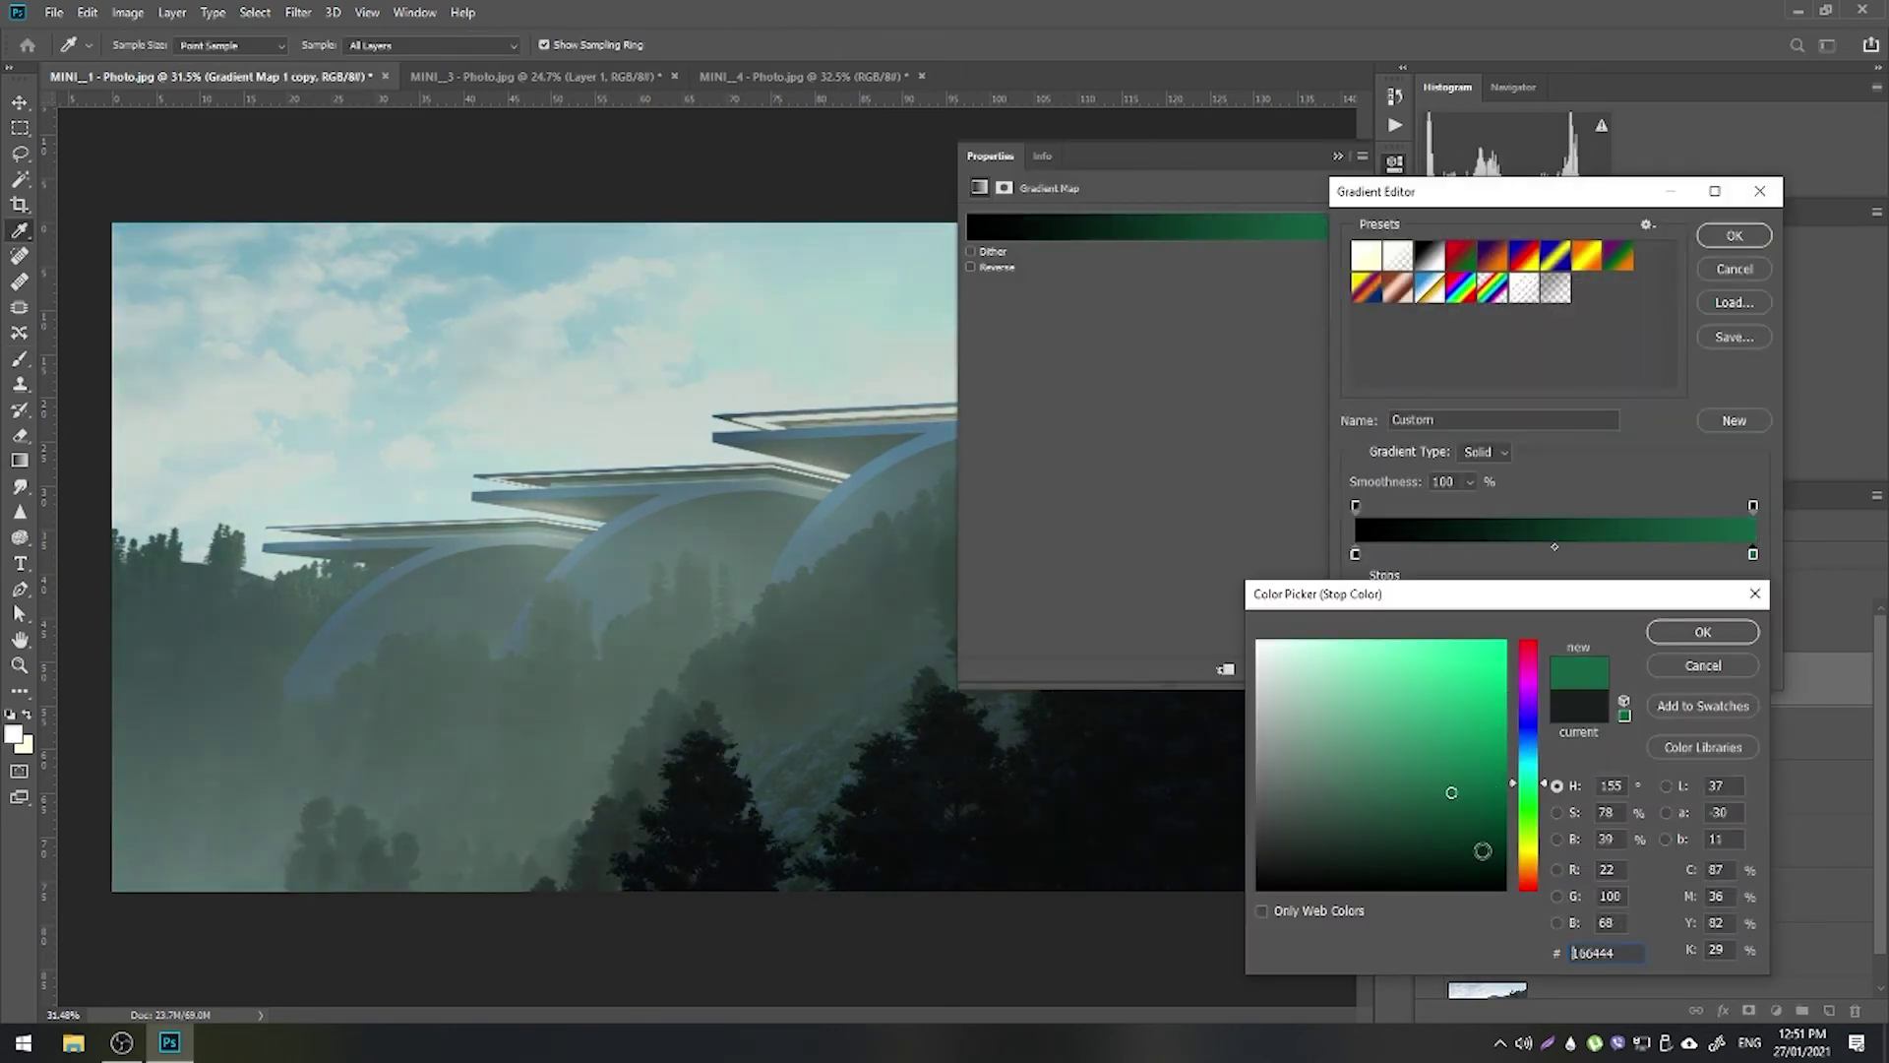
mouse_move(1531, 815)
mouse_down()
mouse_move(1531, 864)
mouse_move(1531, 815)
mouse_up()
click(1338, 851)
key(Return)
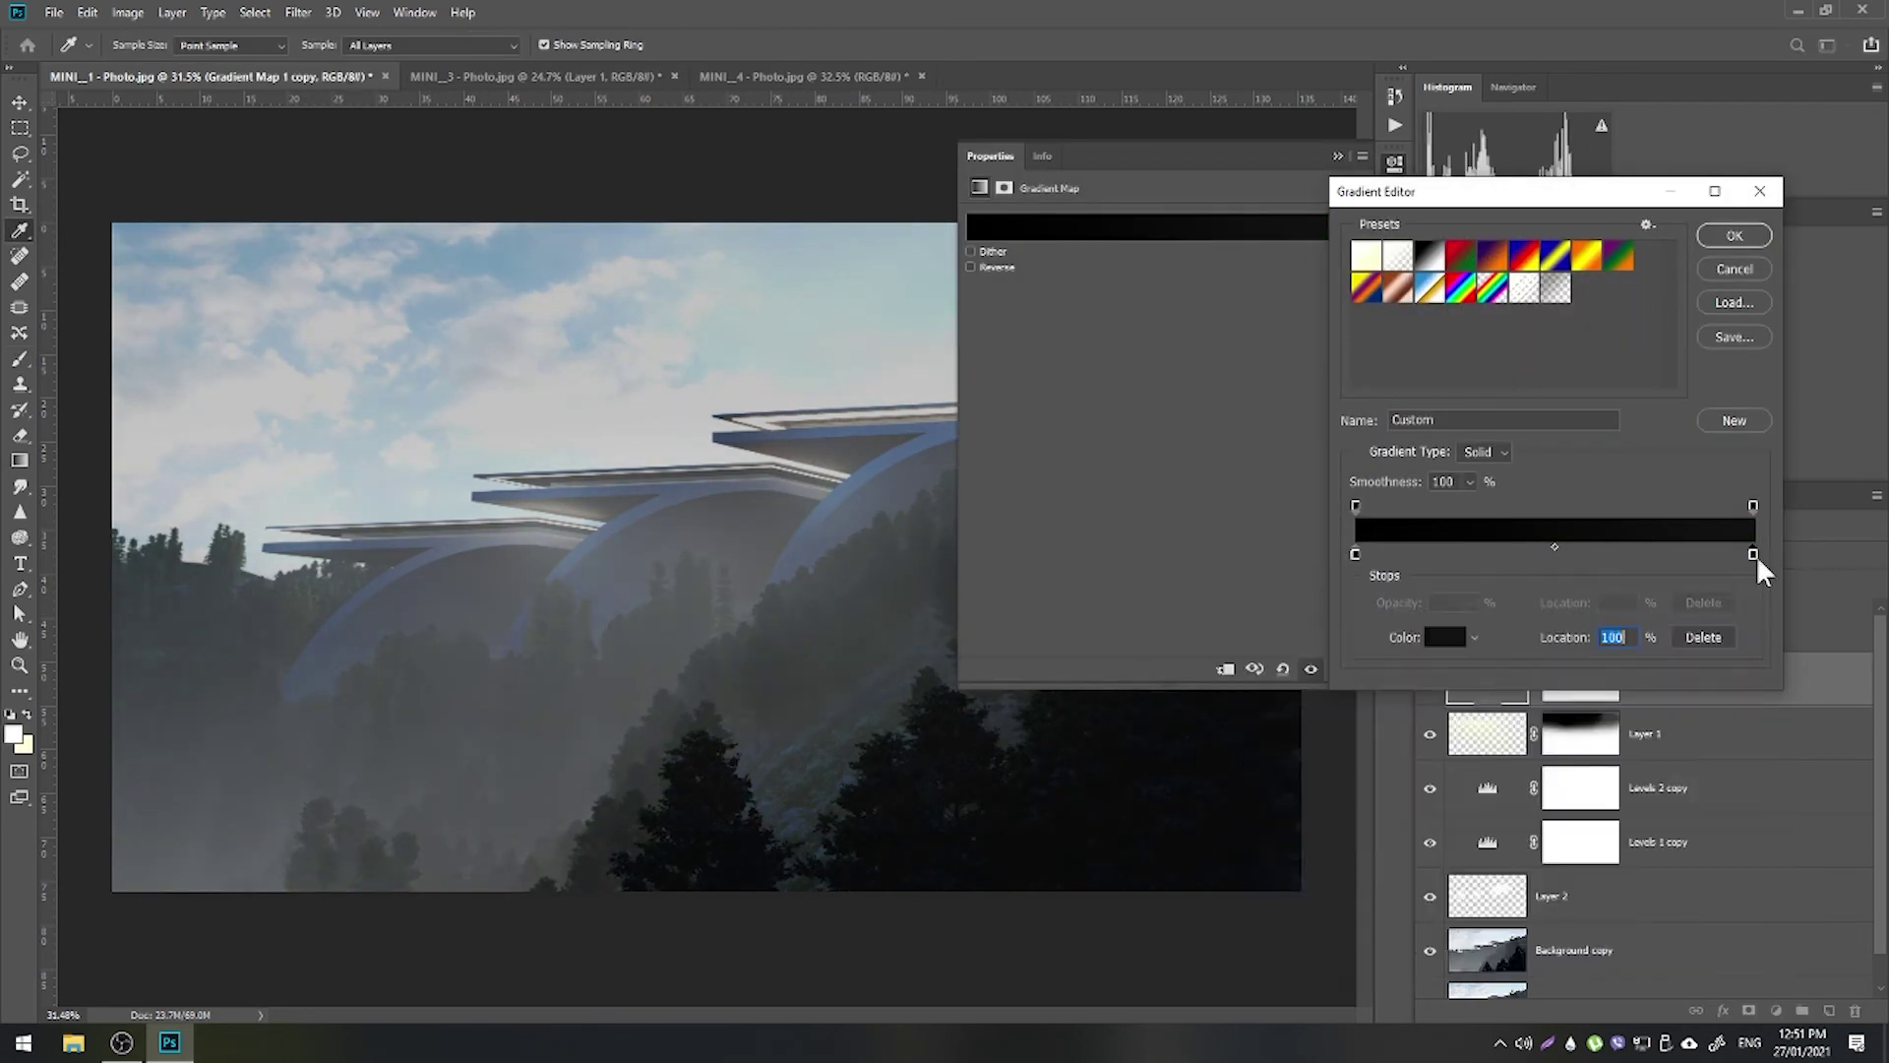
double_click(1754, 553)
click(1704, 631)
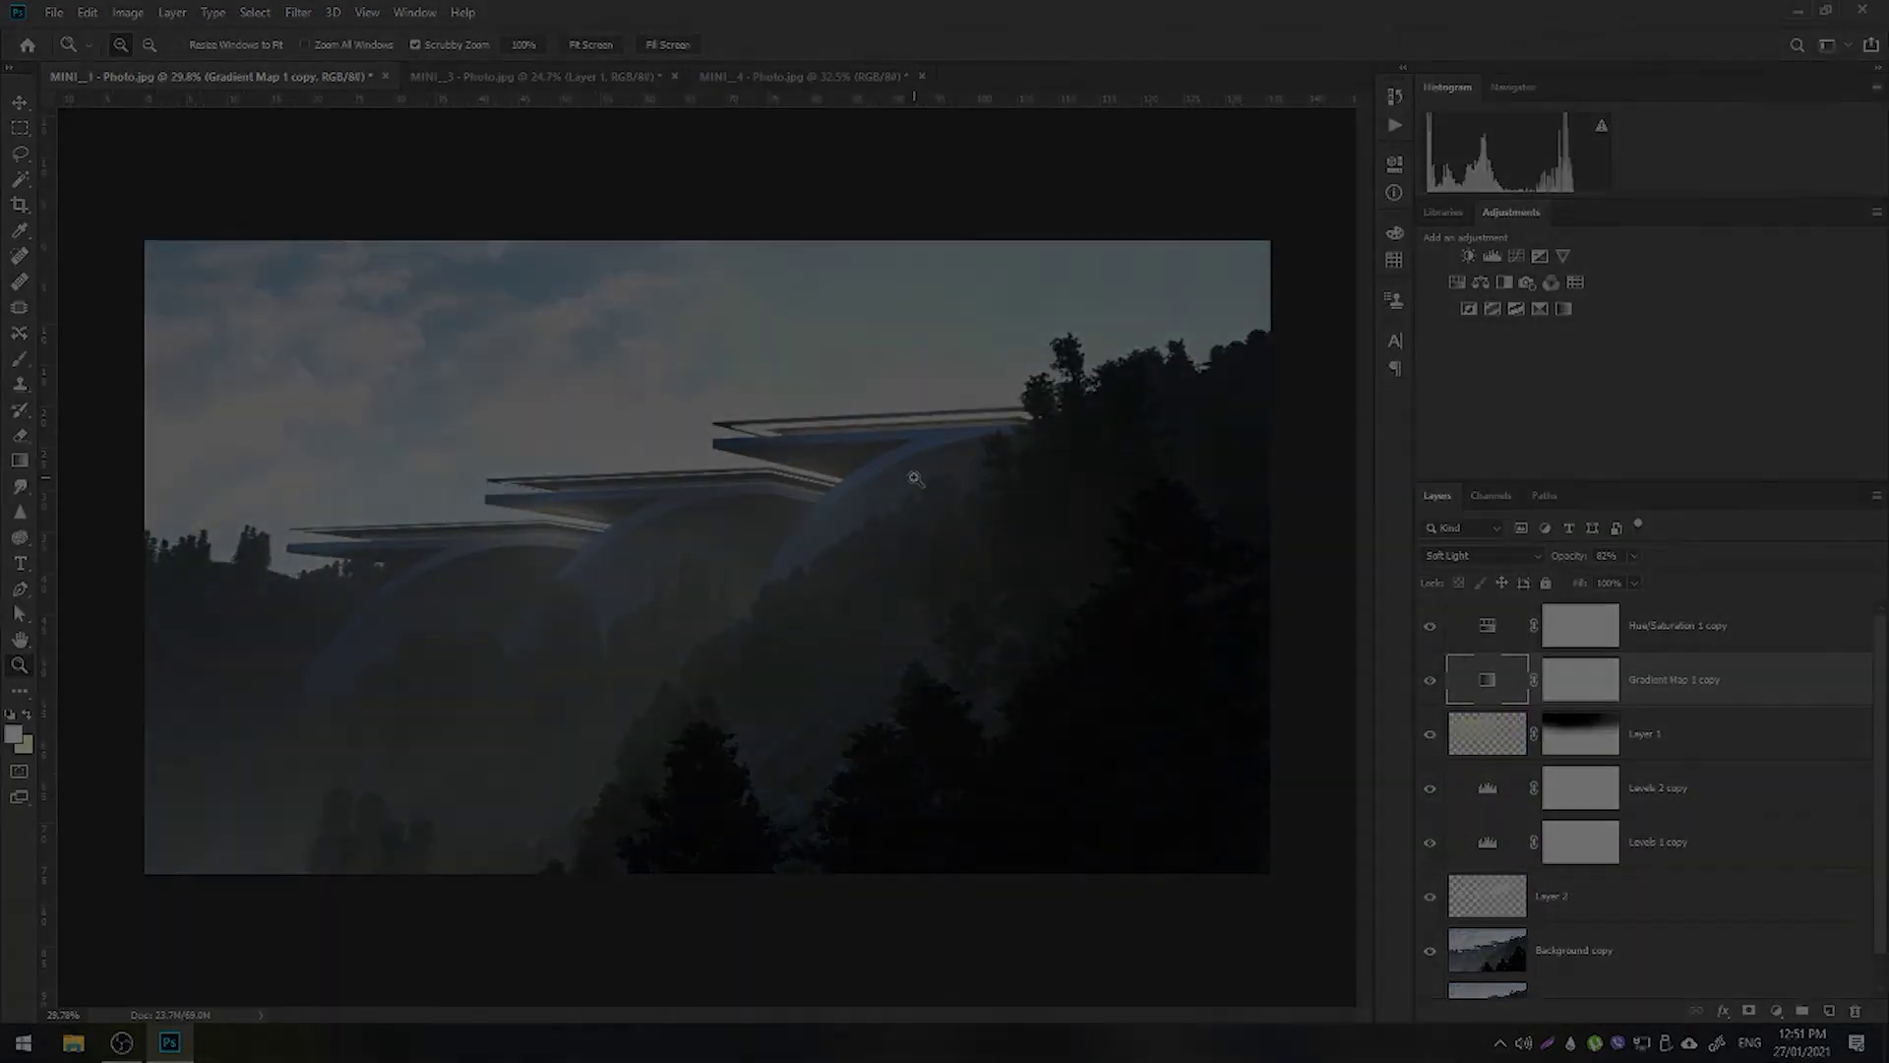